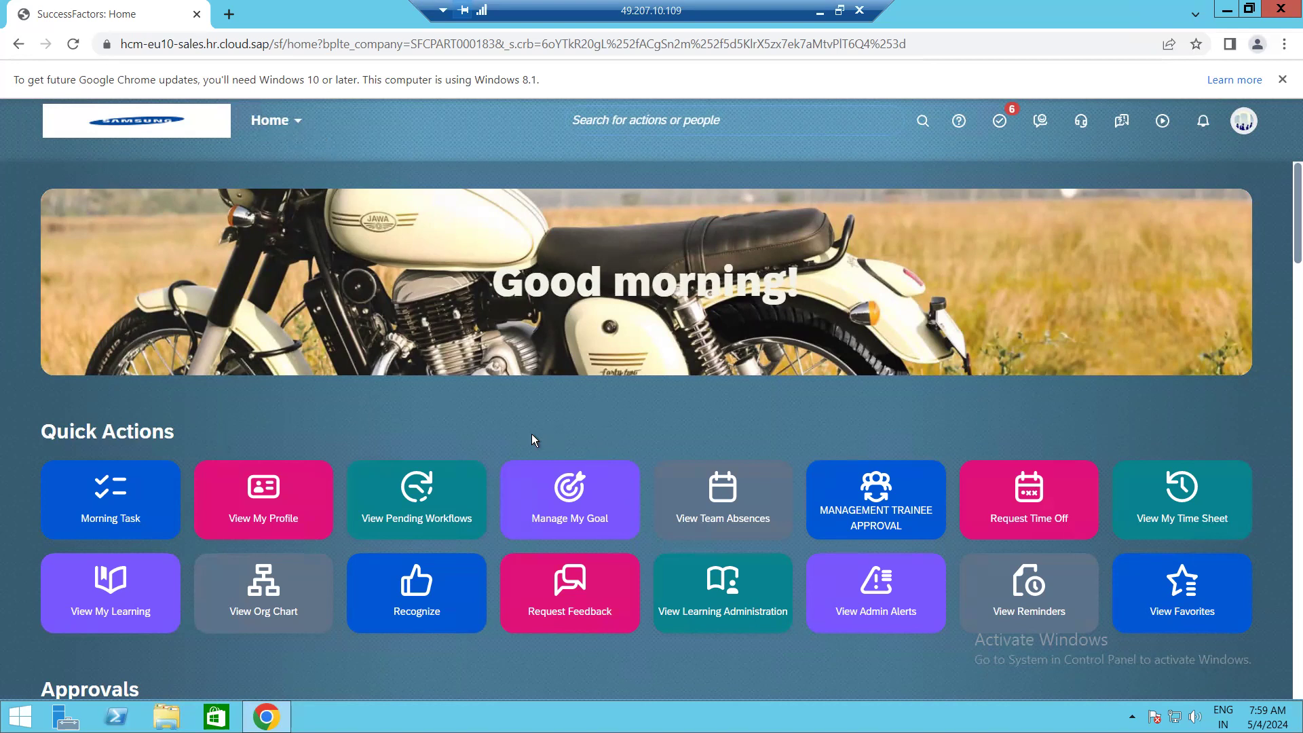
Search the available actions for "Manage data" and open the Manage Data page.
left_click(617, 120)
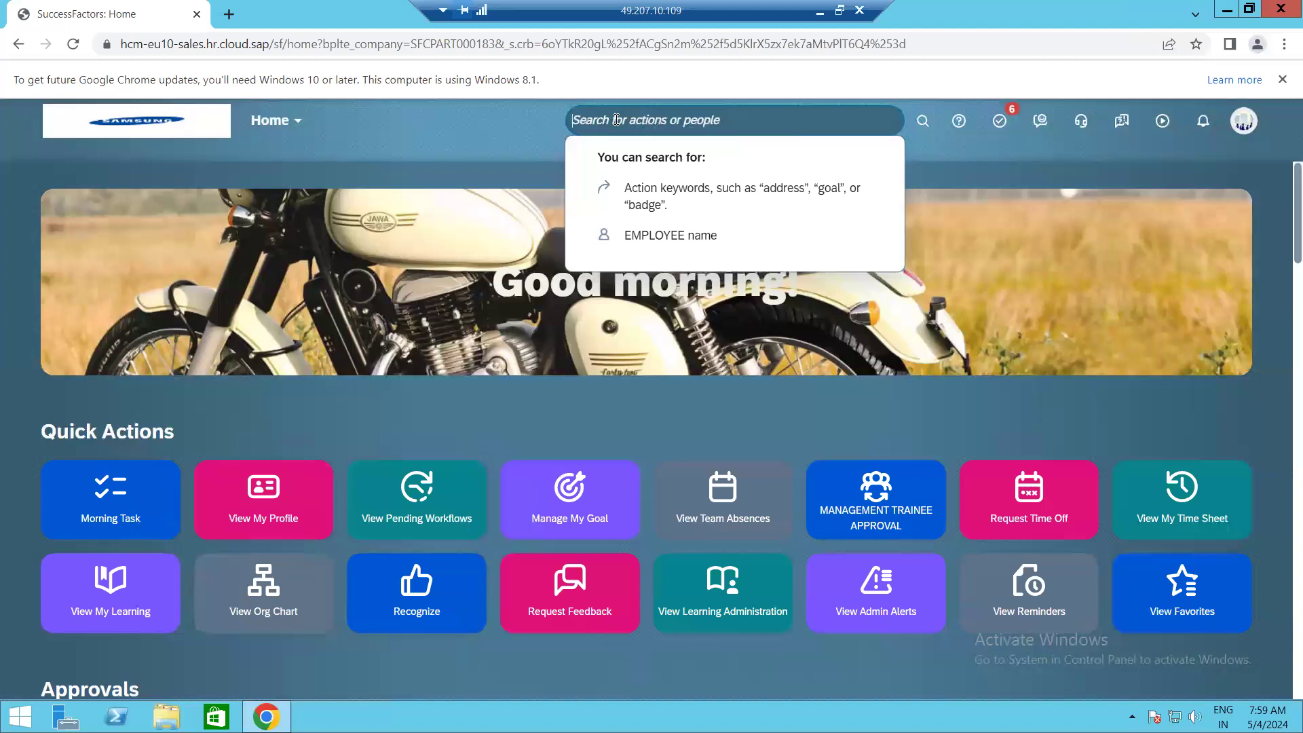
type("Manage")
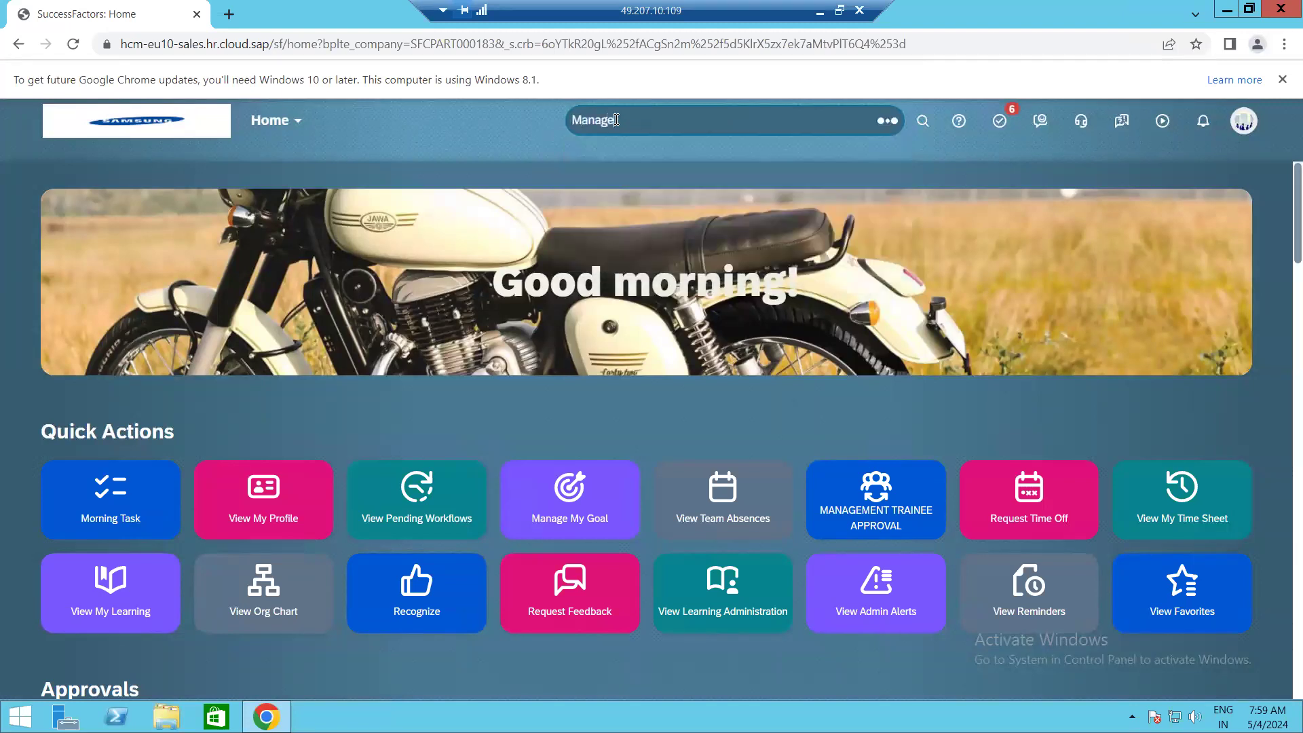
type(" data")
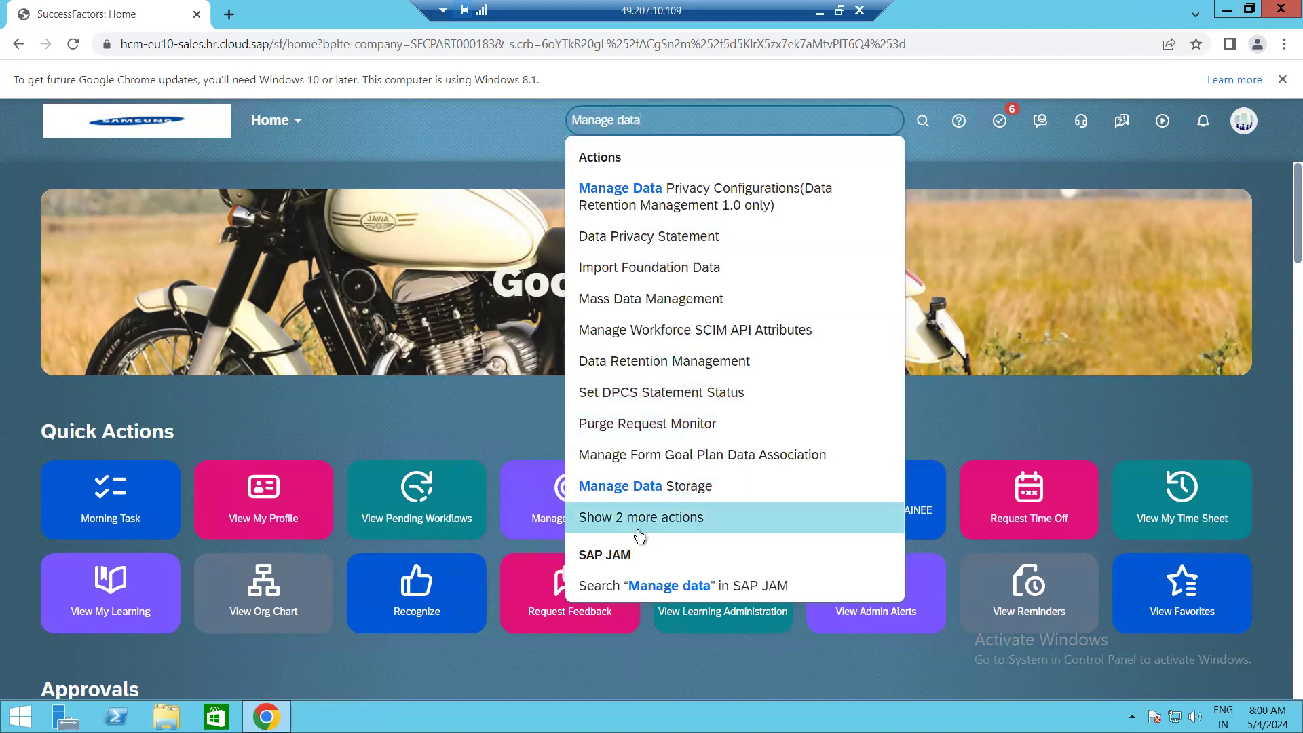
left_click(639, 536)
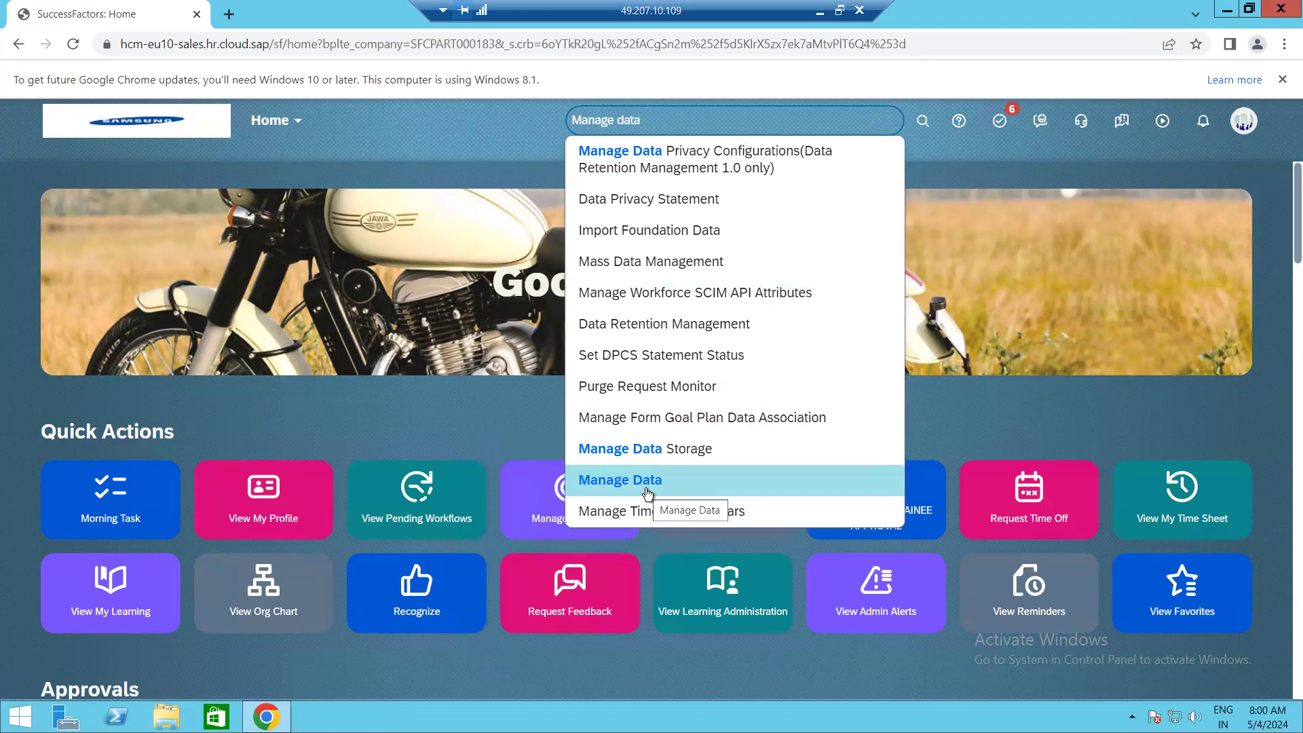
left_click(647, 490)
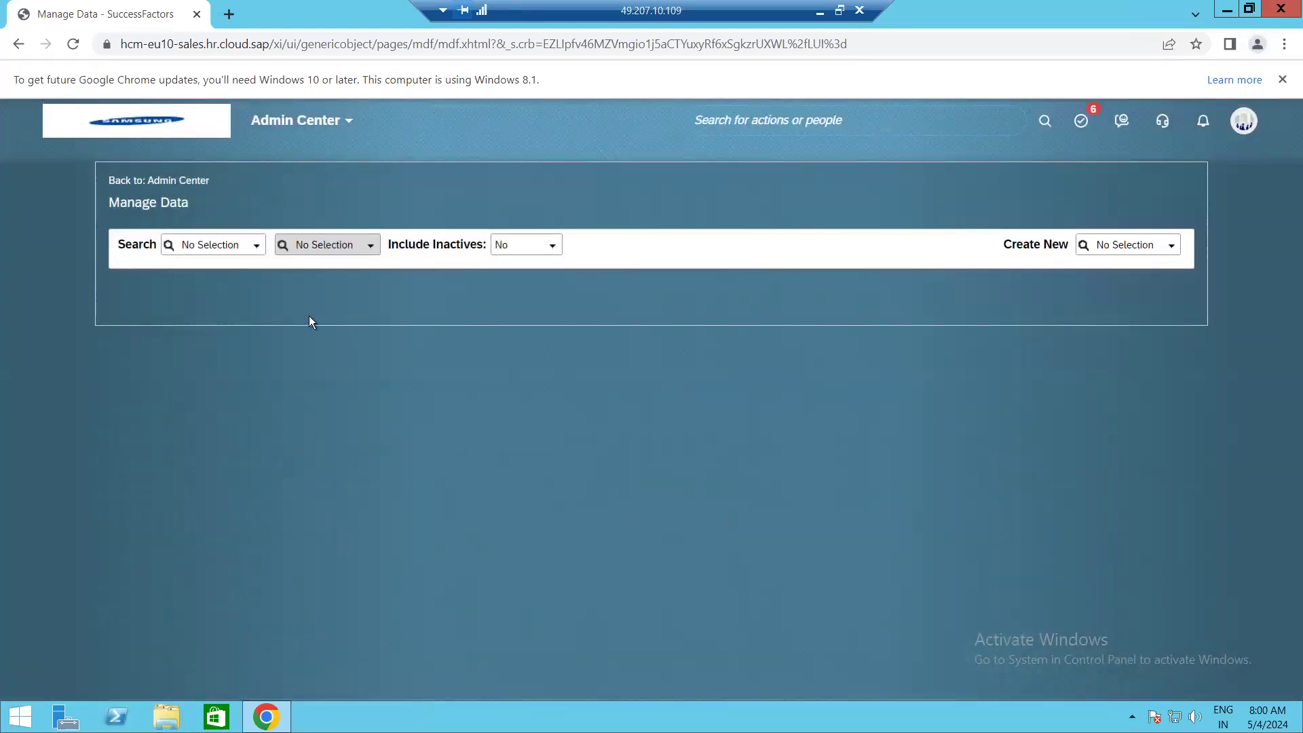
Start creating a new Legal Entity record in Manage Data.
left_click(257, 246)
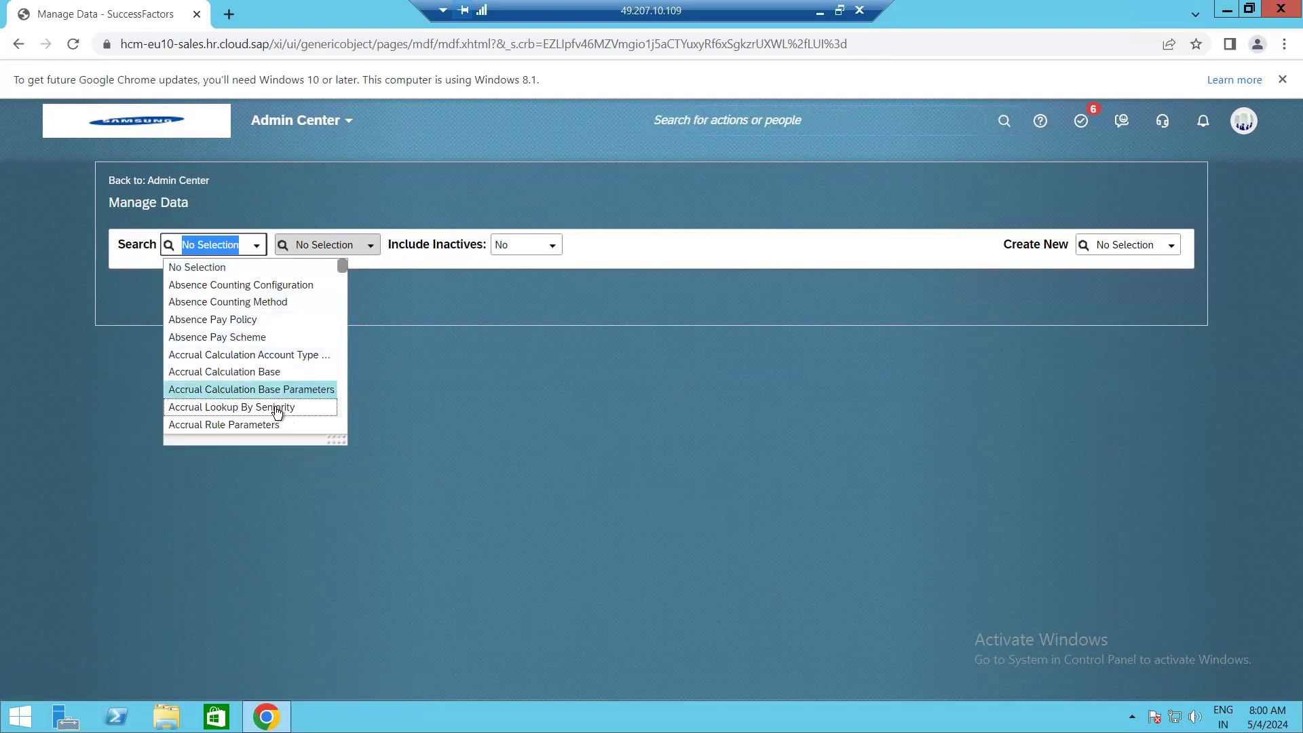
left_click(739, 405)
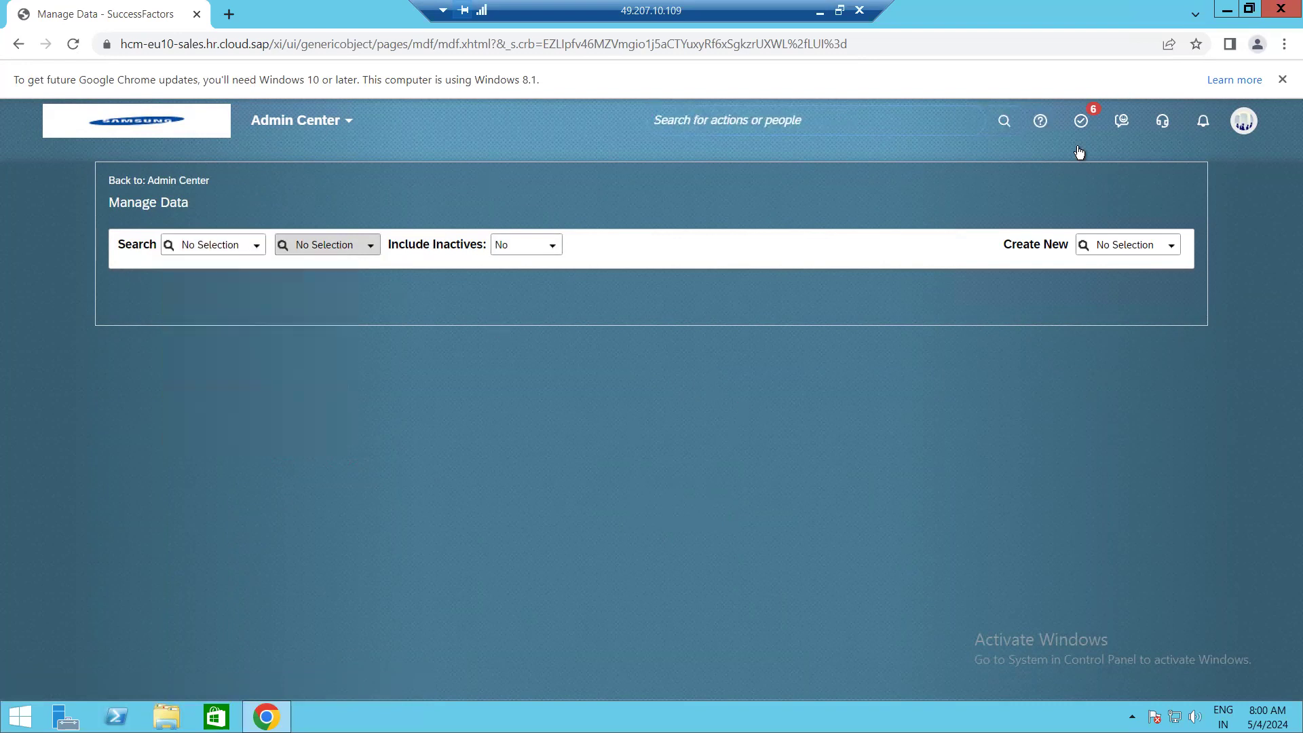
left_click(1174, 249)
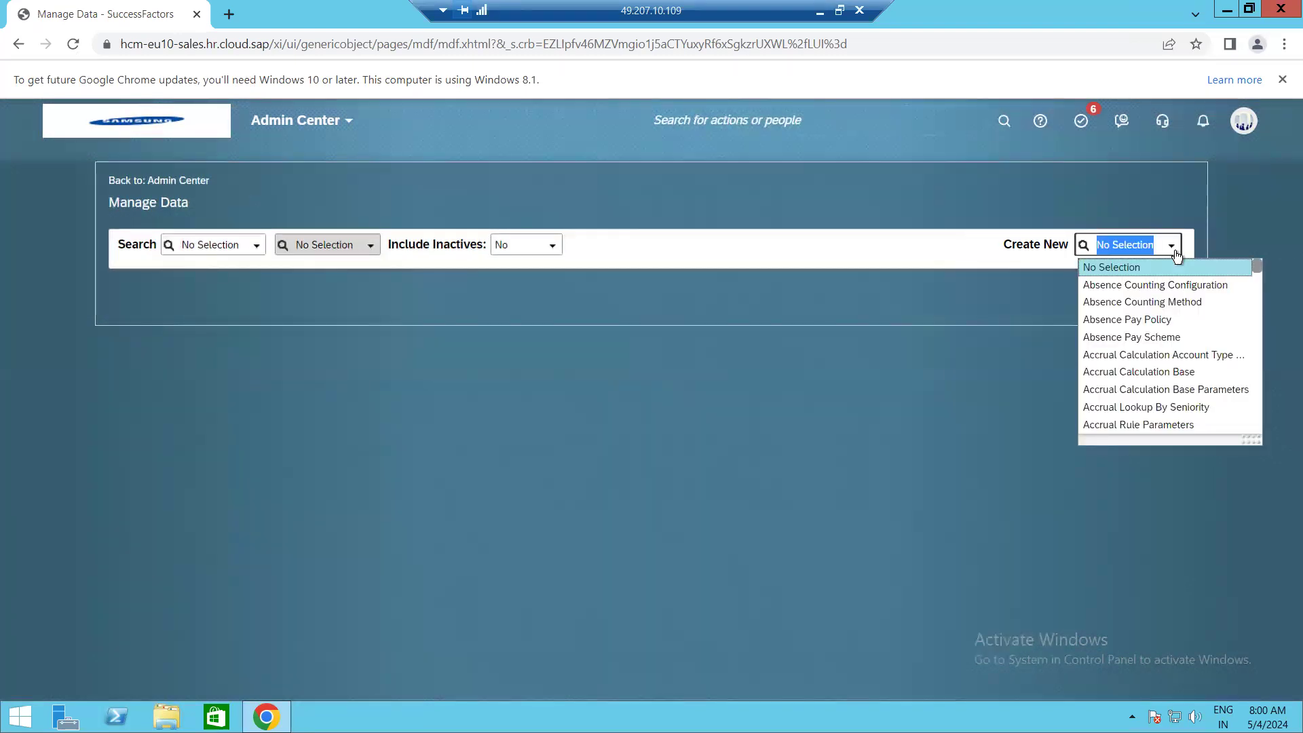
type("Legal")
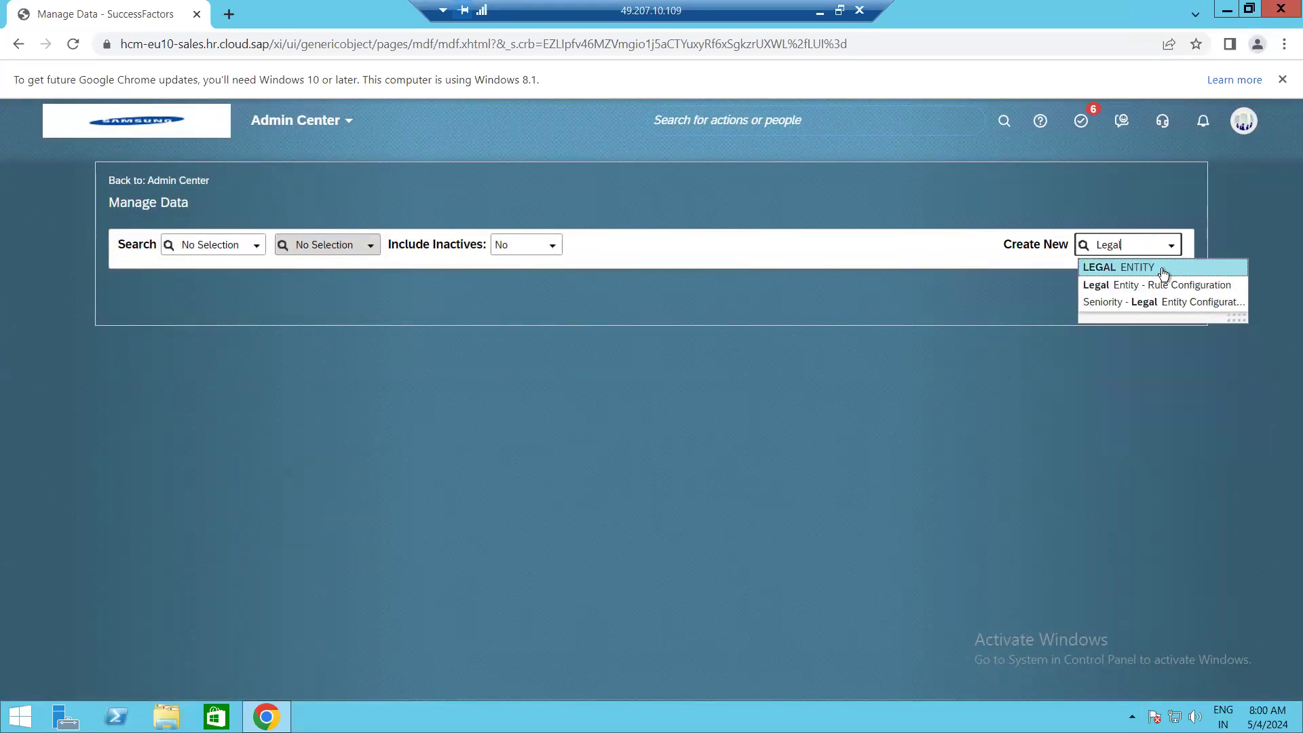
left_click(1156, 271)
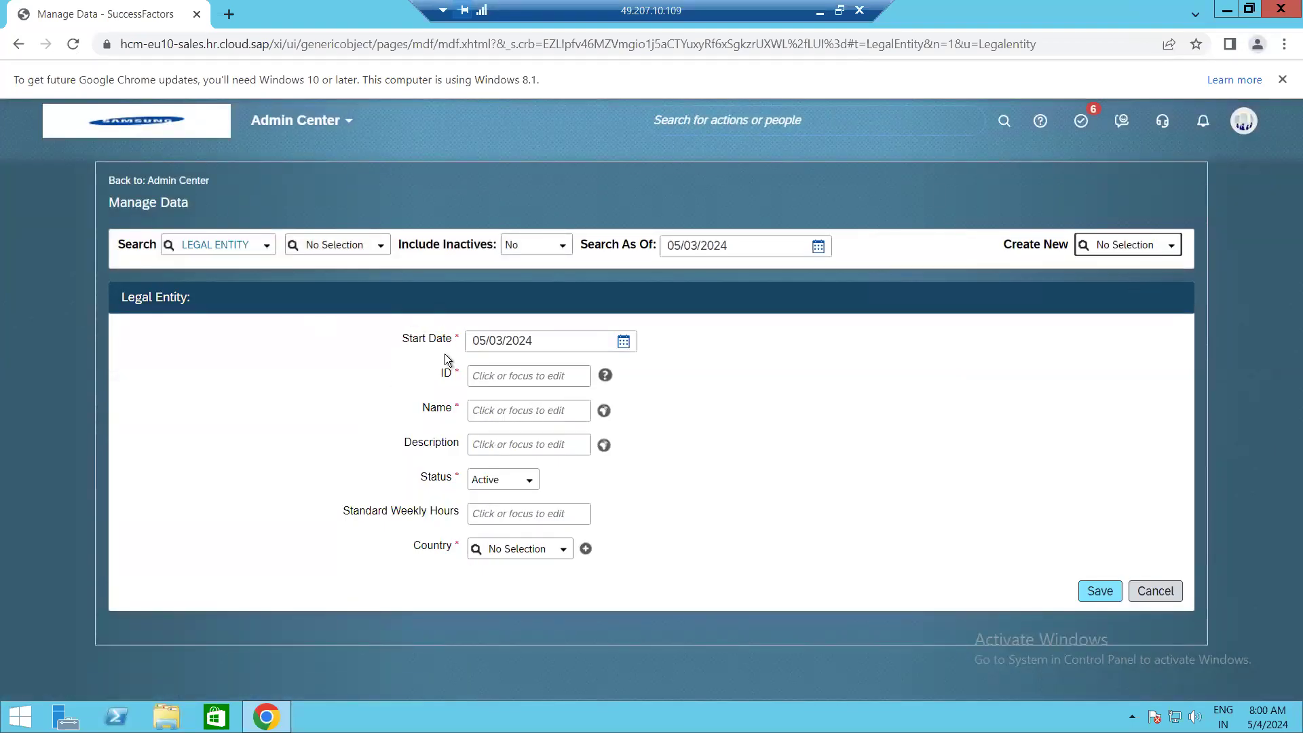
Set the legal entity's start date to 01/01/1900.
left_click(490, 374)
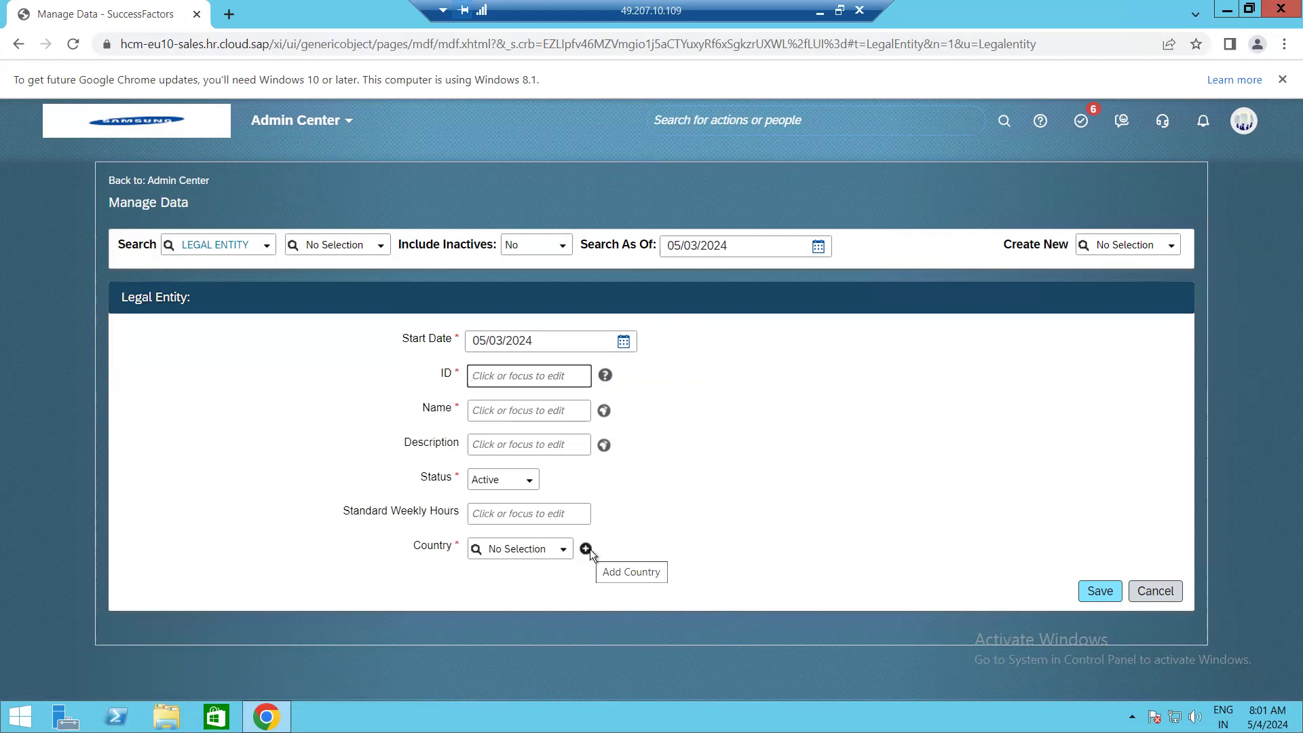
key("shift+Tab")
key("BackSpace")
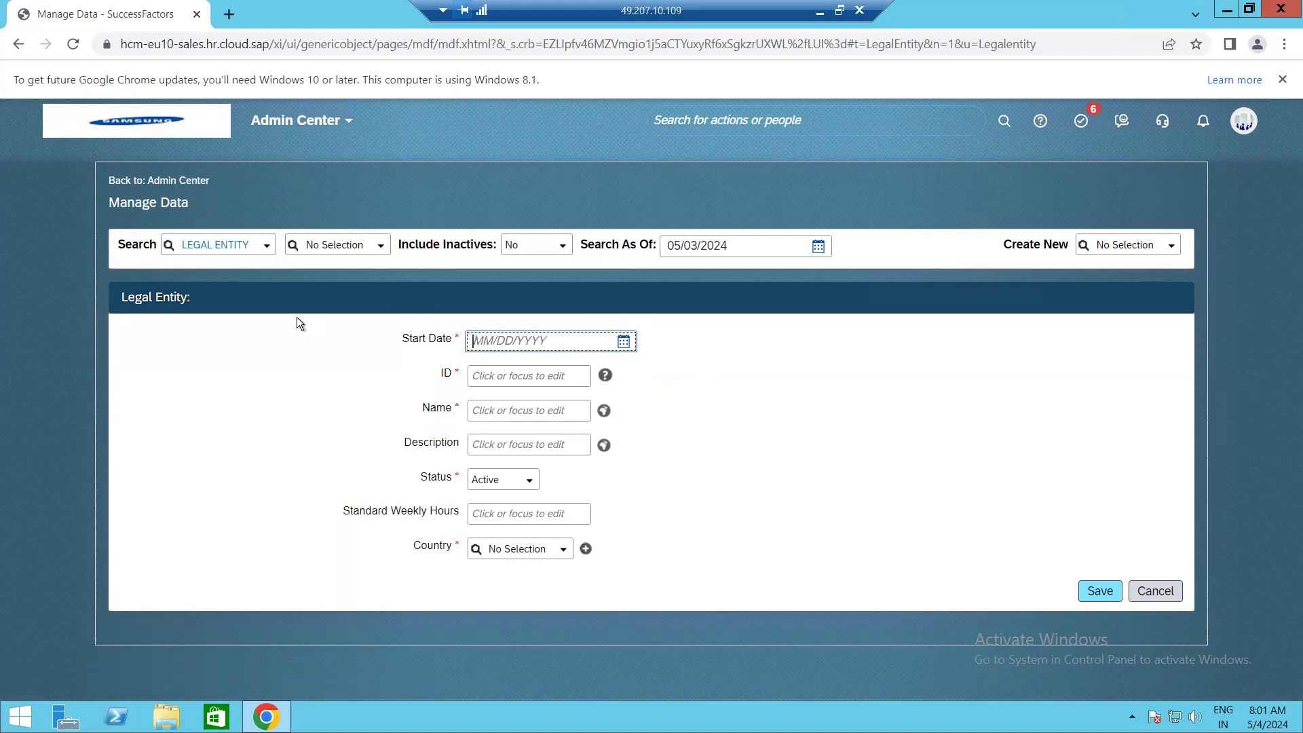
type("01/01/190")
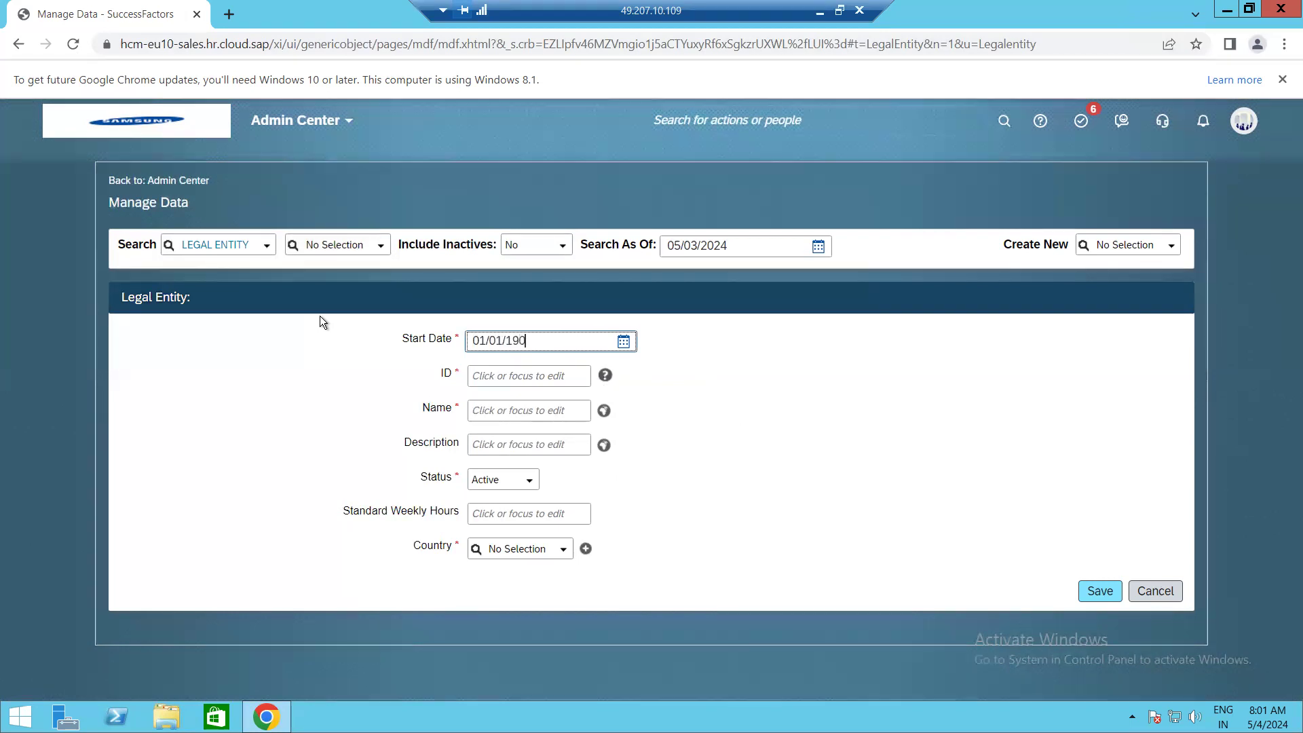
type("0")
Enter TS001 as the legal entity's ID.
left_click(502, 377)
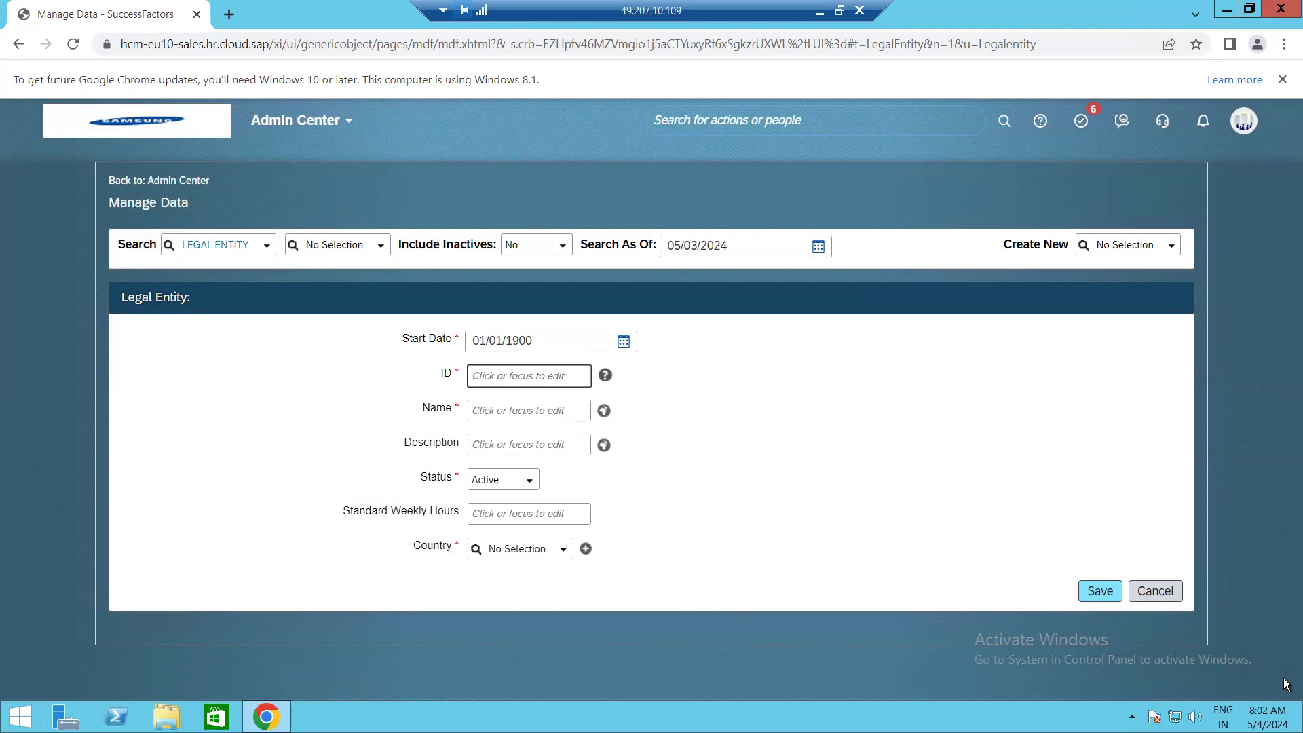
type("T")
type("o")
type("s")
key("ctrl+a")
key("BackSpace")
type("Tos")
key("BackSpace")
key("BackSpace")
type("S001")
key("Tab")
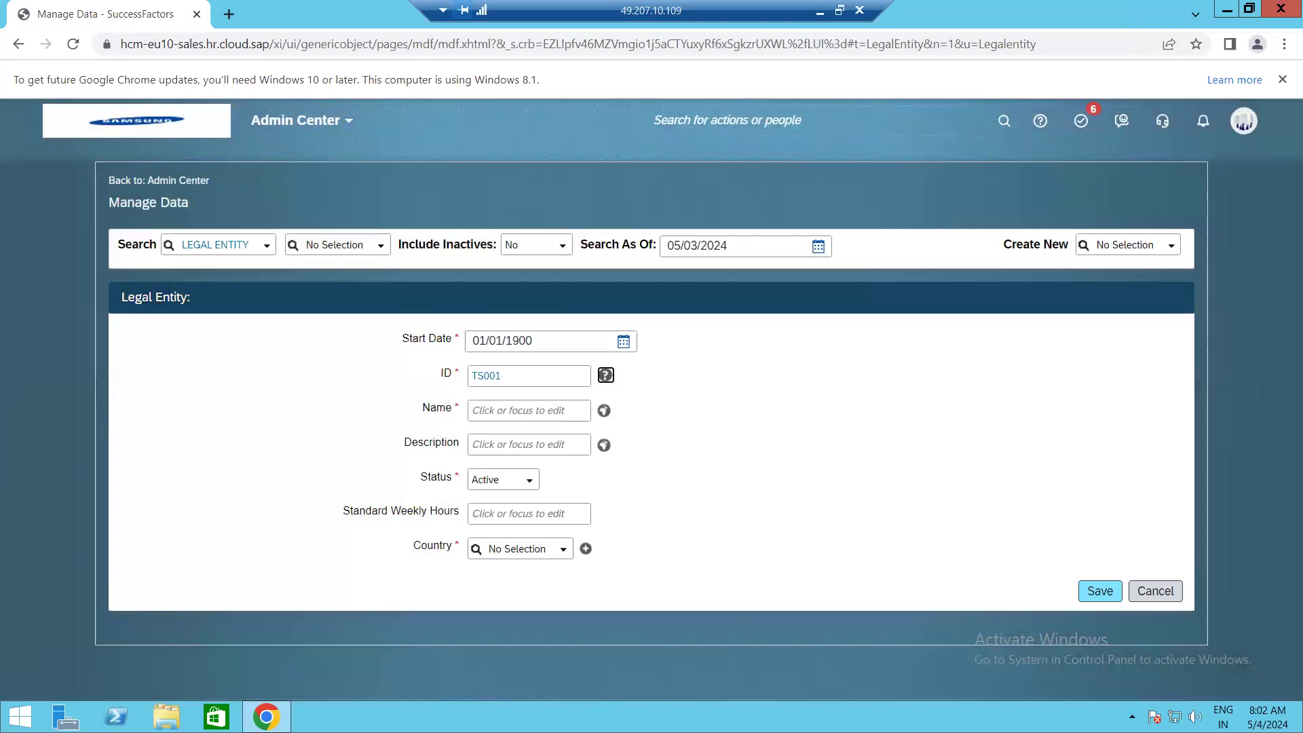
Enter Toshiba as the legal entity's name and copy the same text into its description.
left_click(506, 416)
type("Tos")
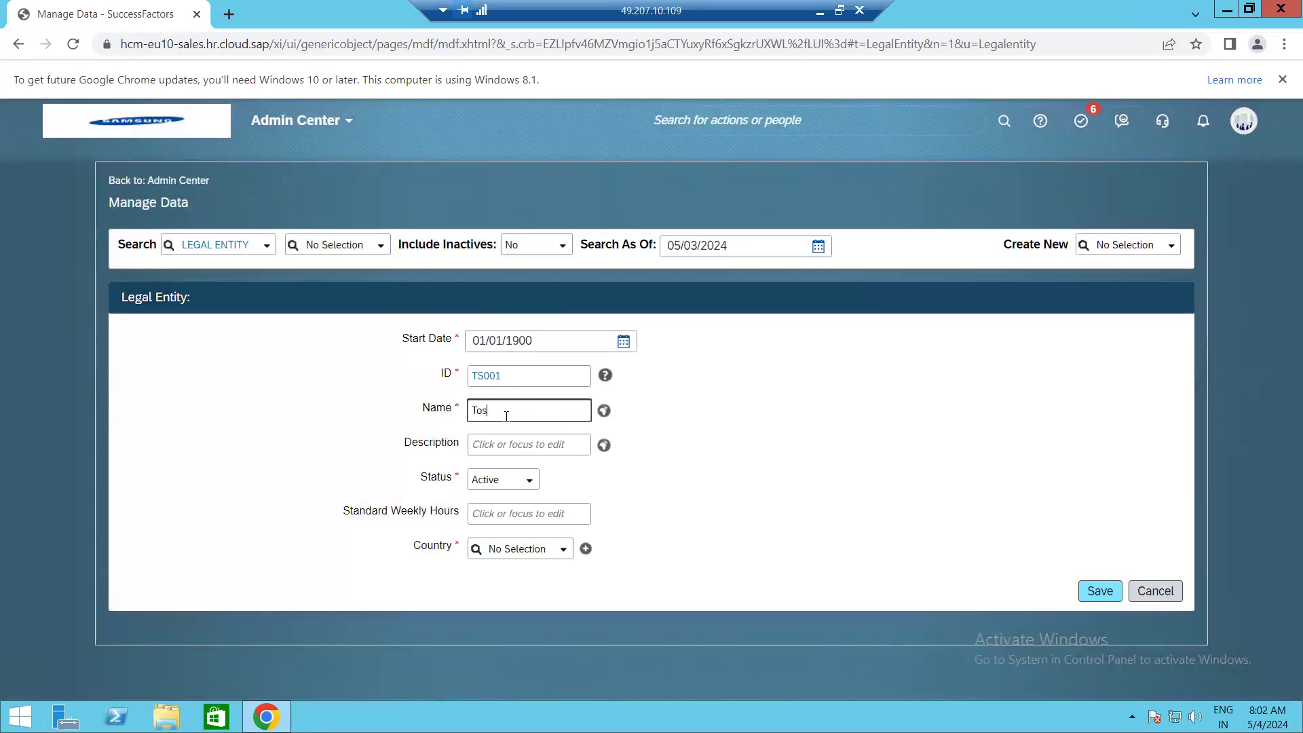
type("hiba")
key("Tab")
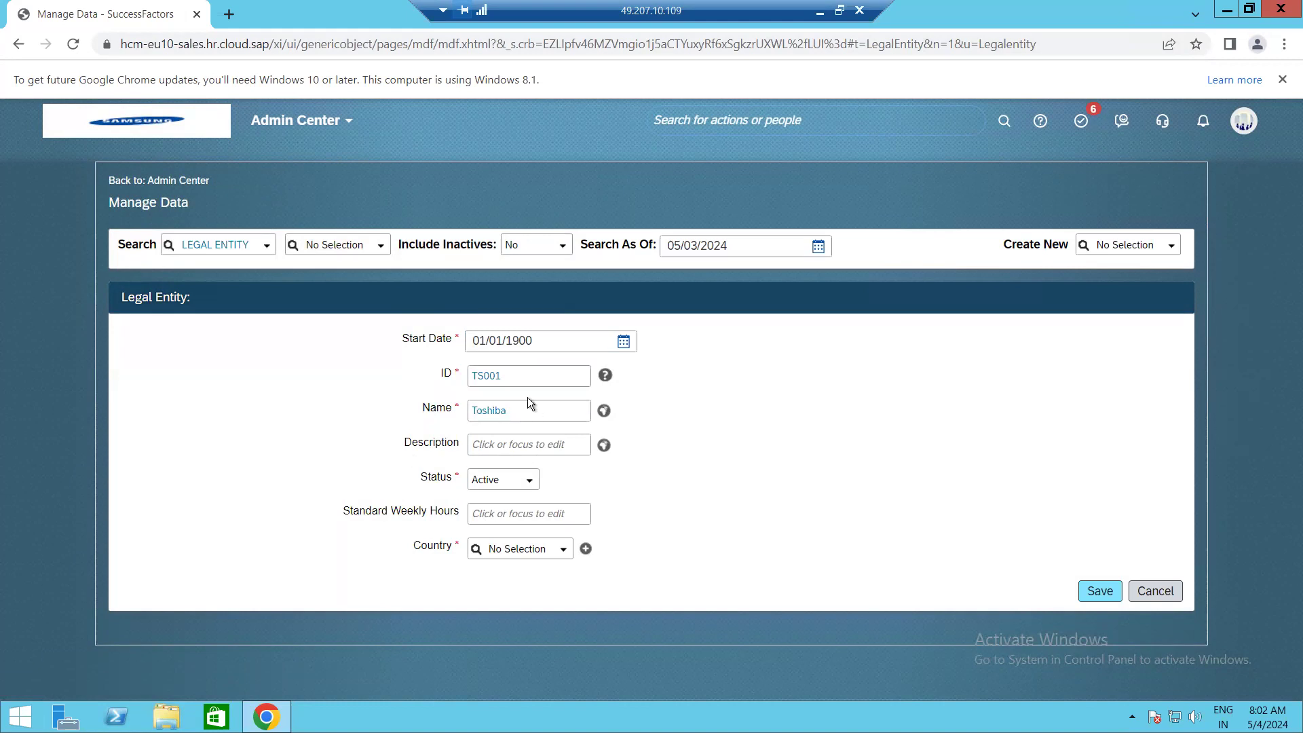
double_click(535, 411)
key("ctrl+c")
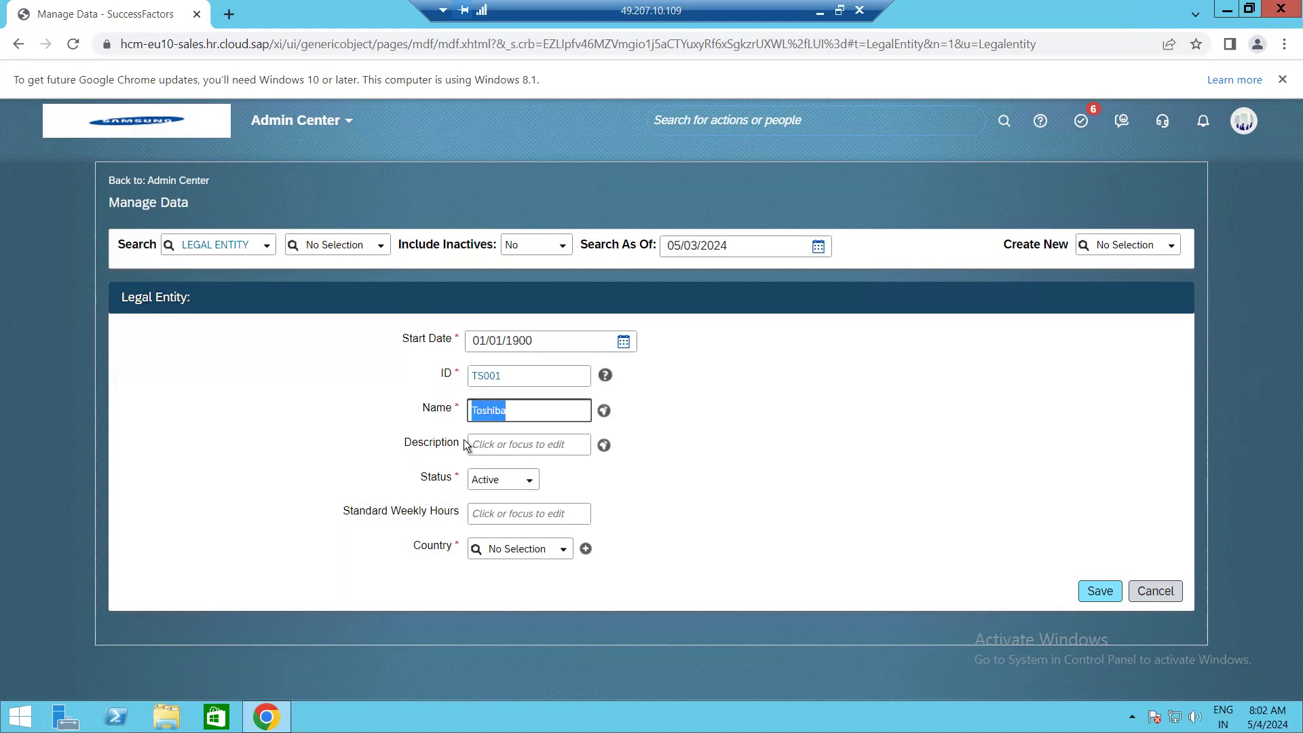
left_click(494, 443)
key("ctrl+v")
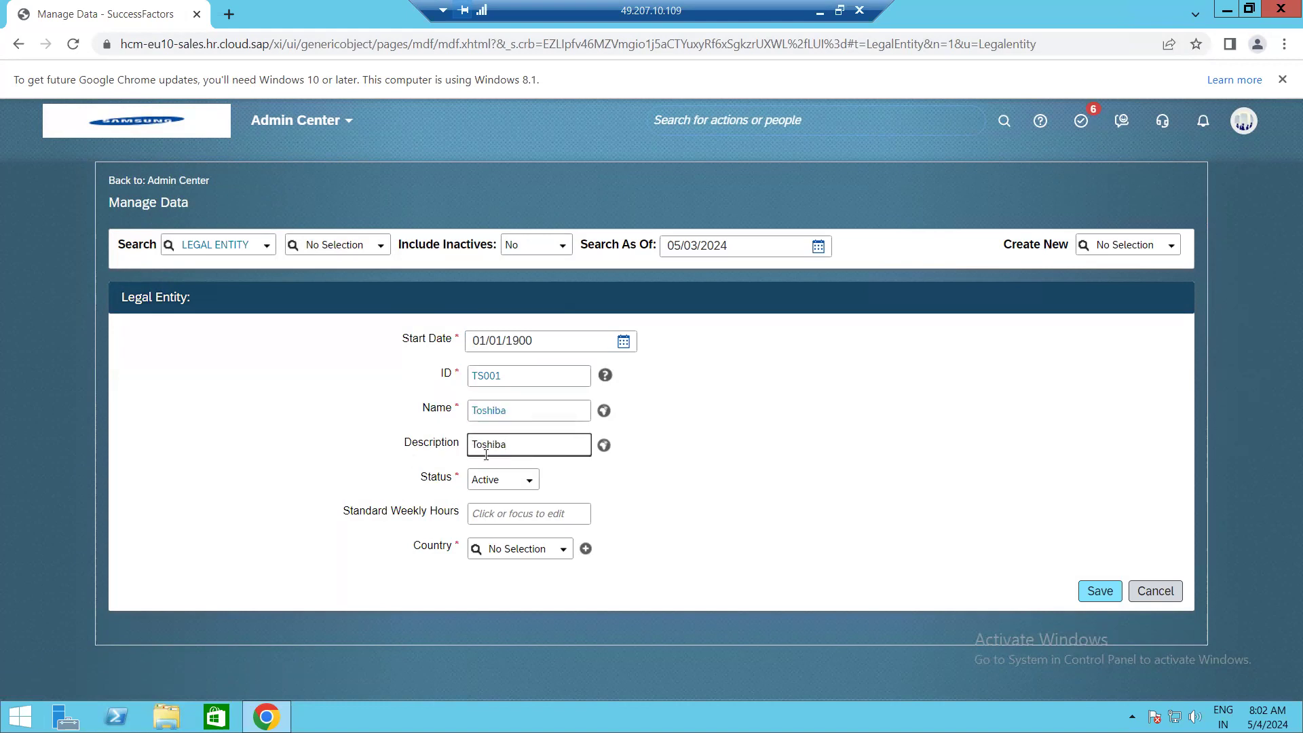
Choose Active as the legal entity's status and set its standard weekly hours to 40.
left_click(528, 482)
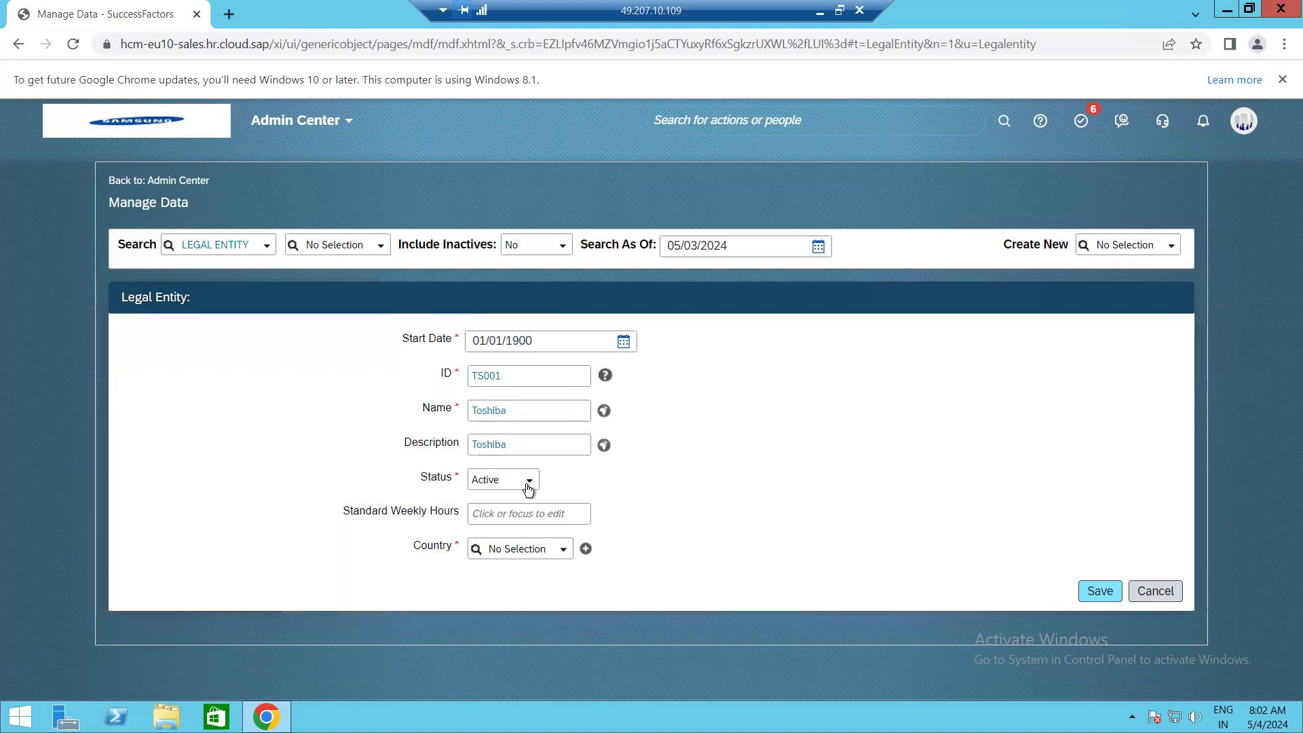
left_click(509, 499)
left_click(580, 471)
left_click_drag(344, 511, 451, 510)
left_click(495, 515)
type("40")
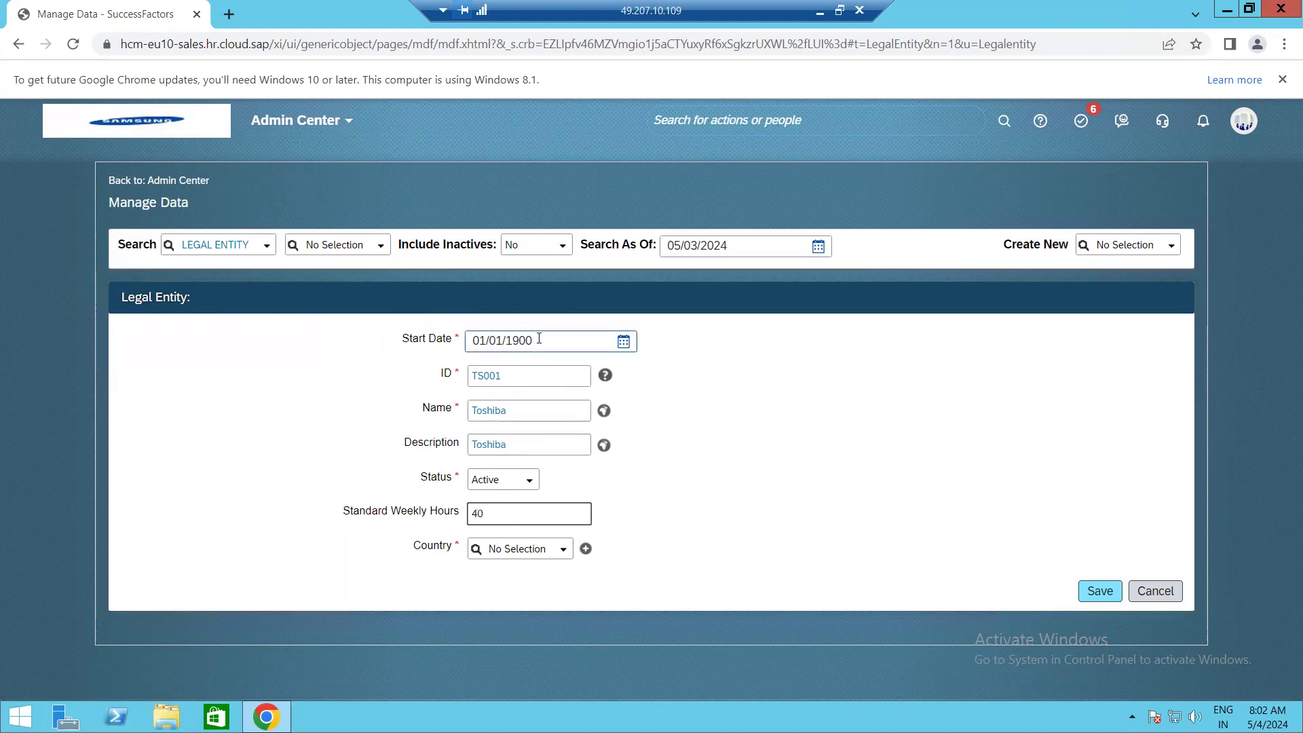
Select India (IND) as the legal entity's country and save the record.
left_click_drag(344, 516, 468, 516)
left_click(513, 522)
left_click(564, 556)
left_click(573, 552)
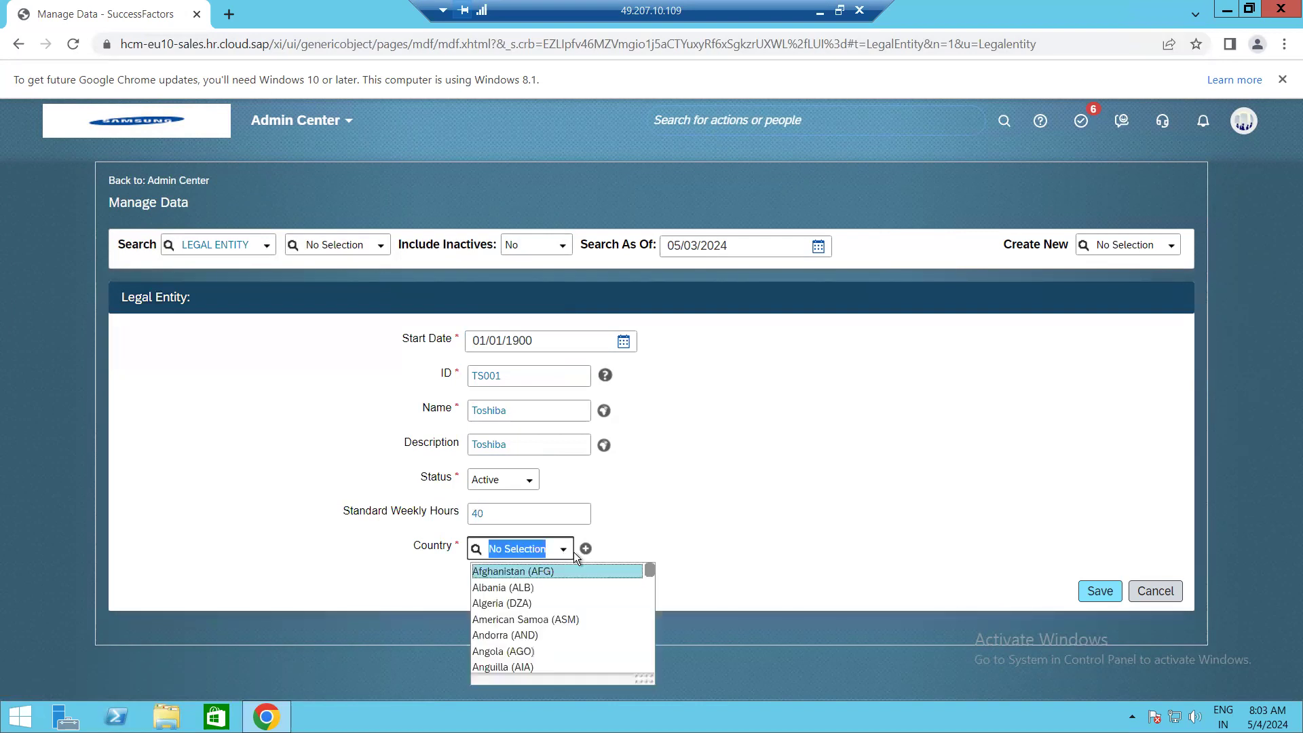
type("Ind")
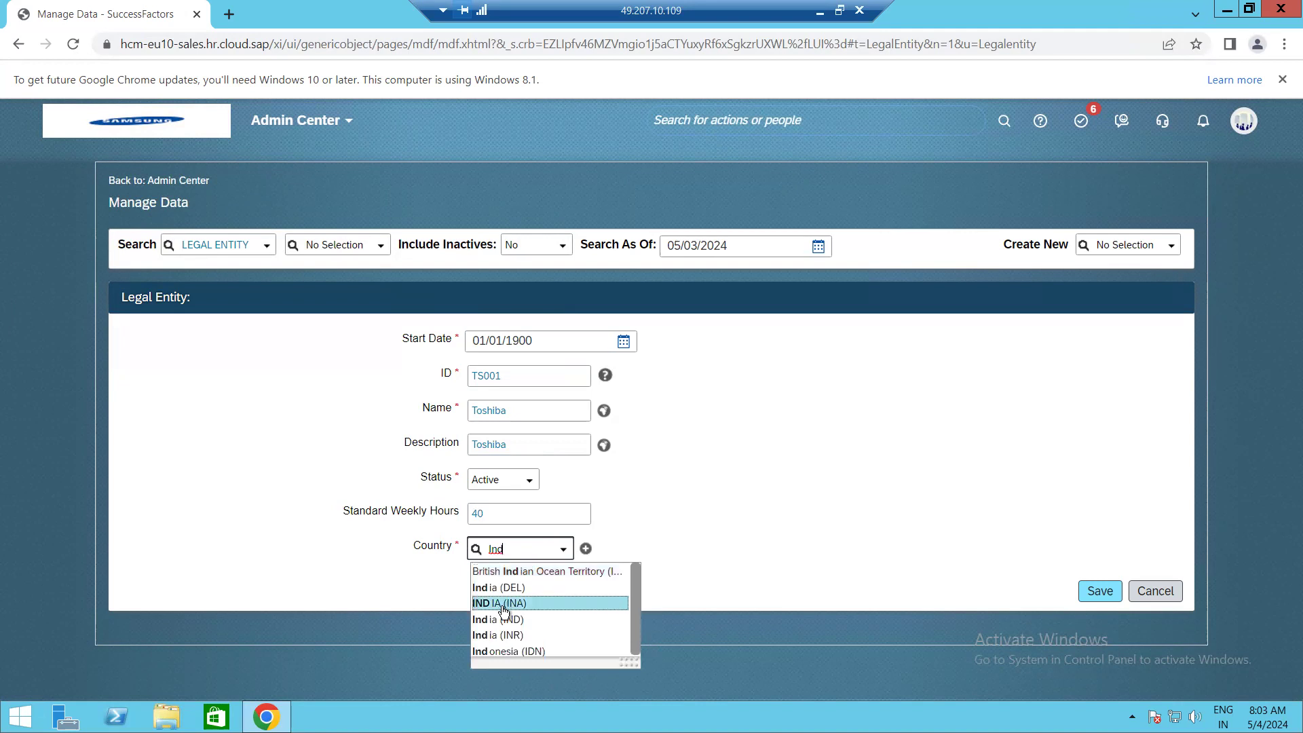
left_click(515, 621)
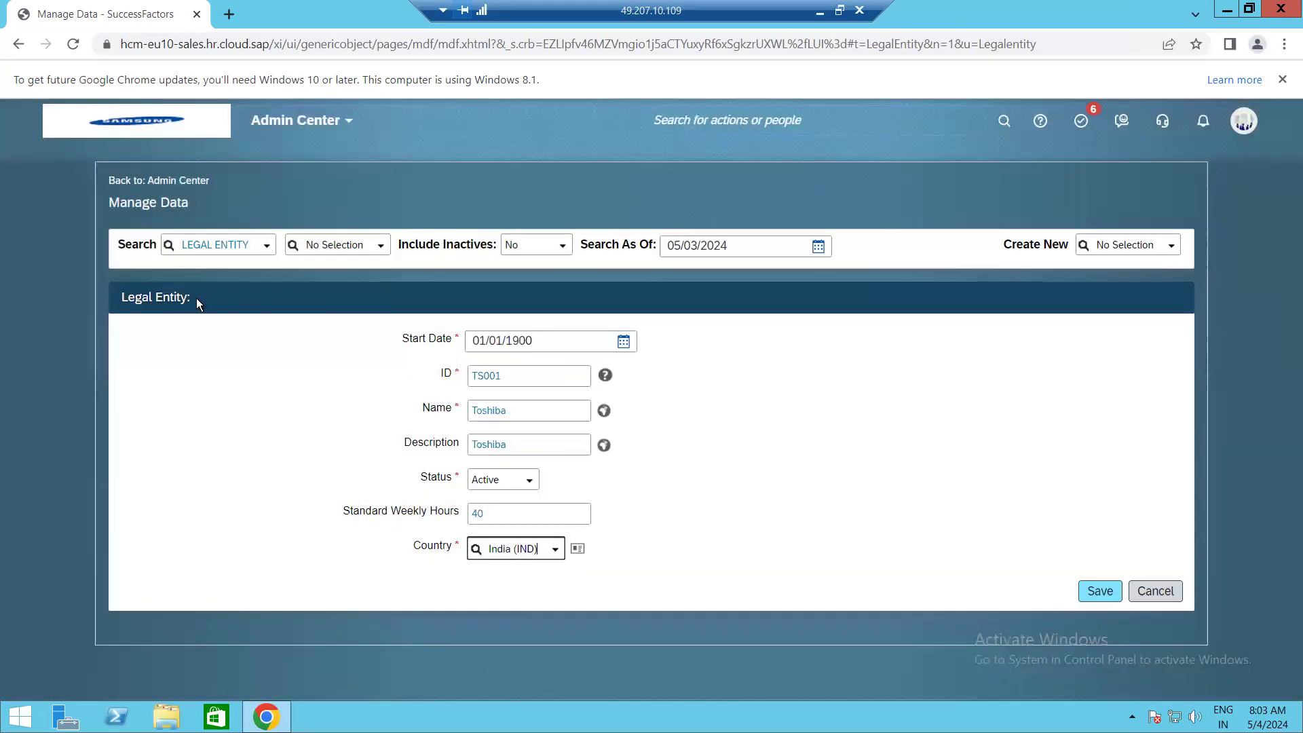
left_click(1099, 591)
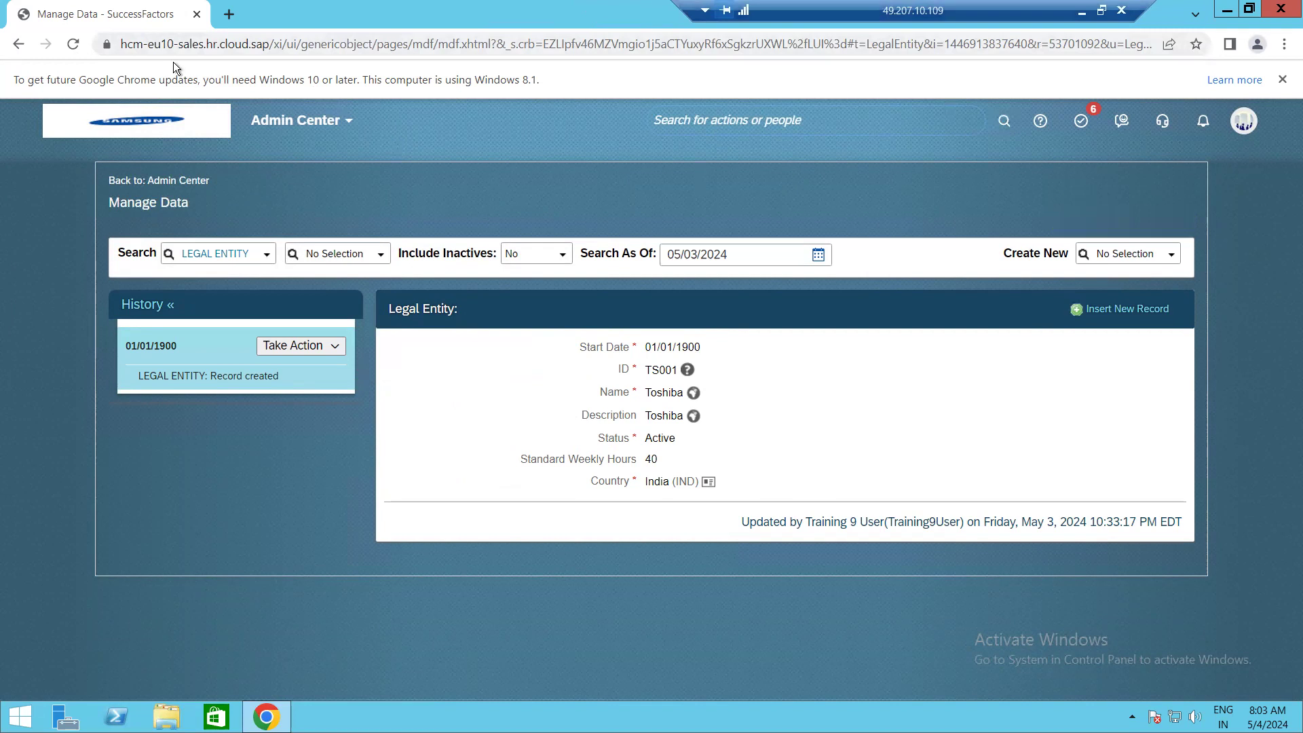
Duplicate the Manage Data browser tab and start creating a new Business Unit record in the copy.
right_click(103, 15)
left_click(169, 140)
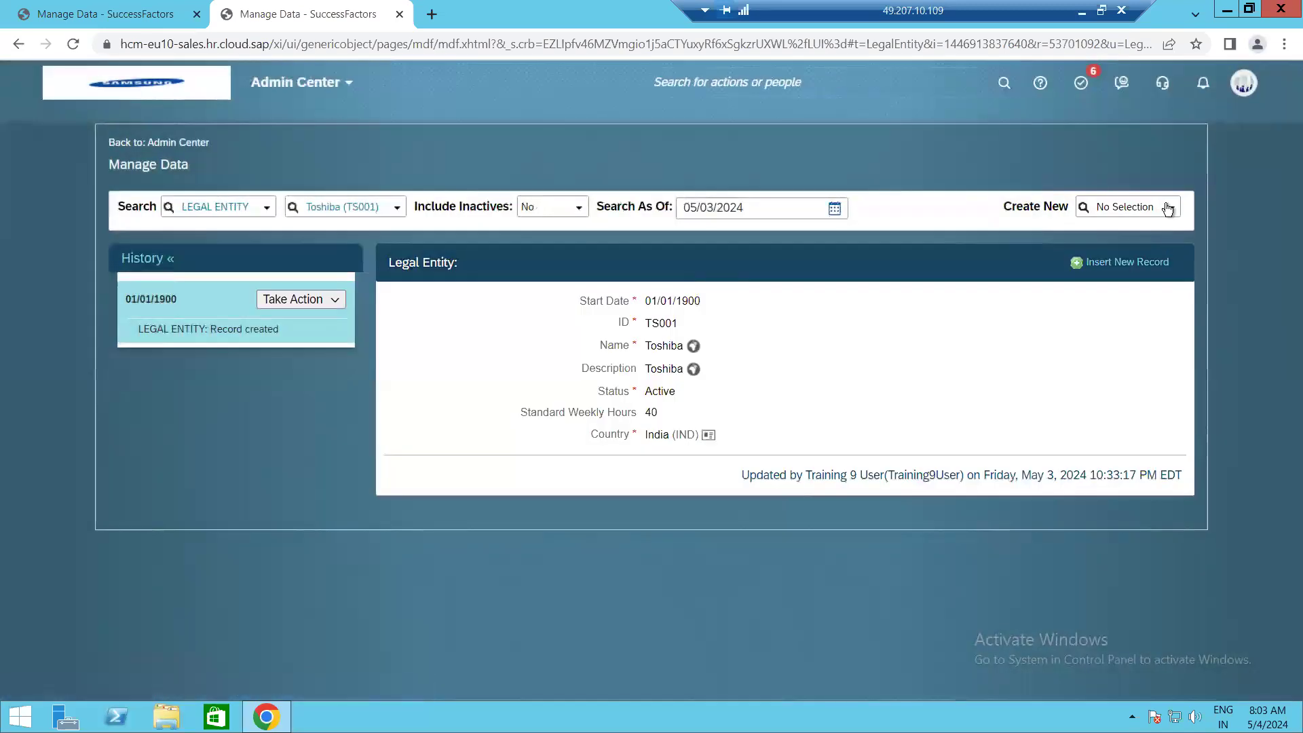
left_click(1169, 208)
type("Busine")
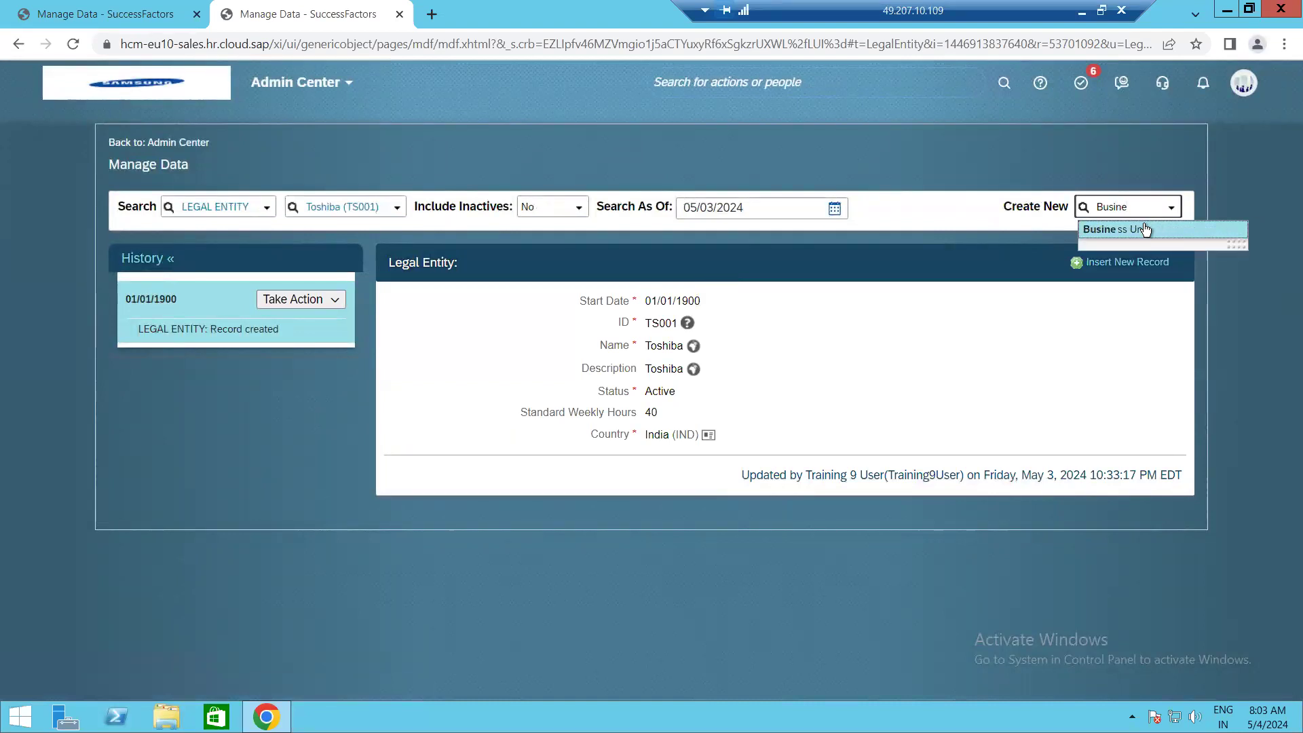
left_click(1147, 229)
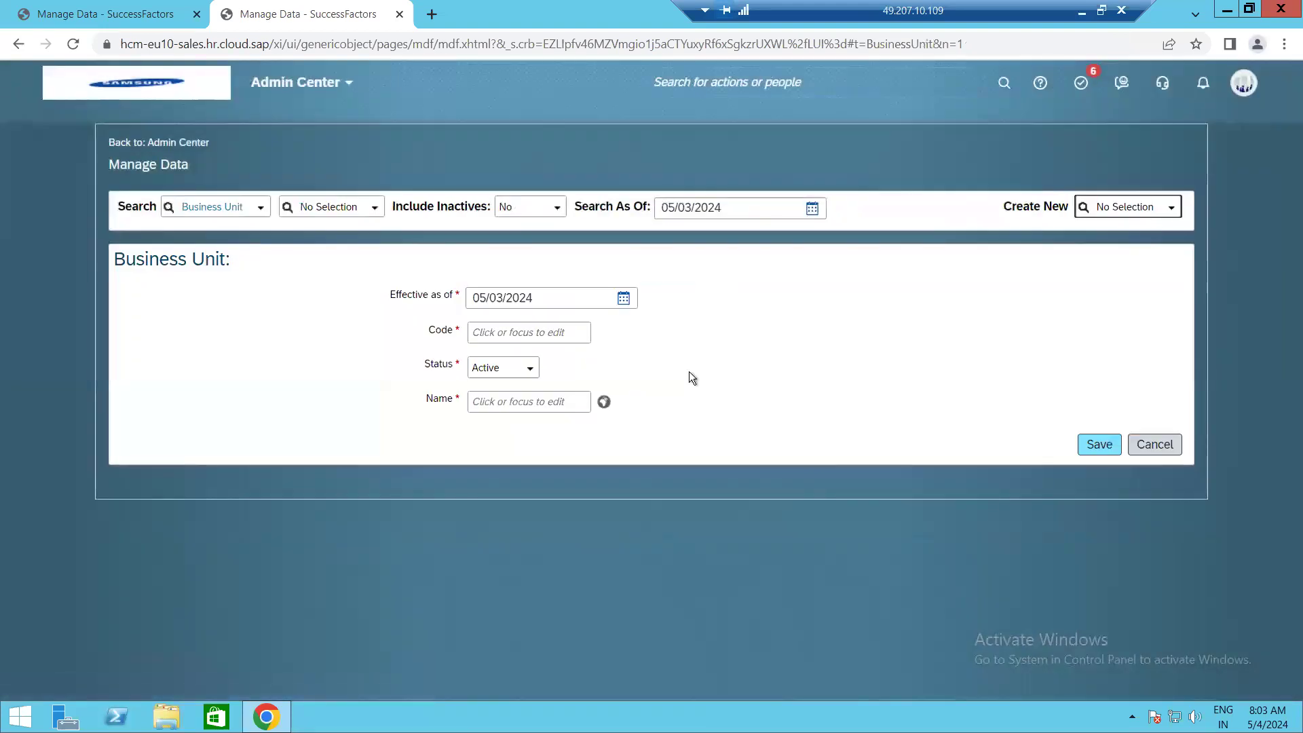
left_click(548, 293)
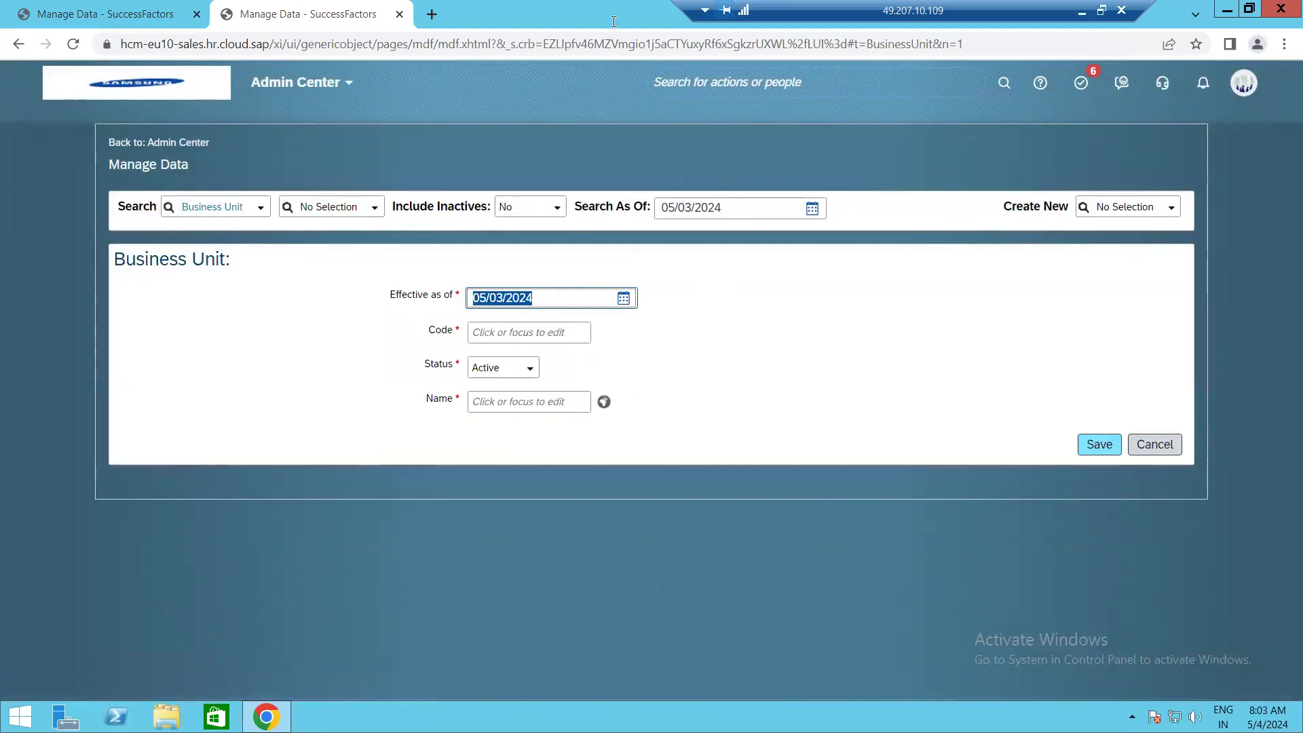
left_click(107, 15)
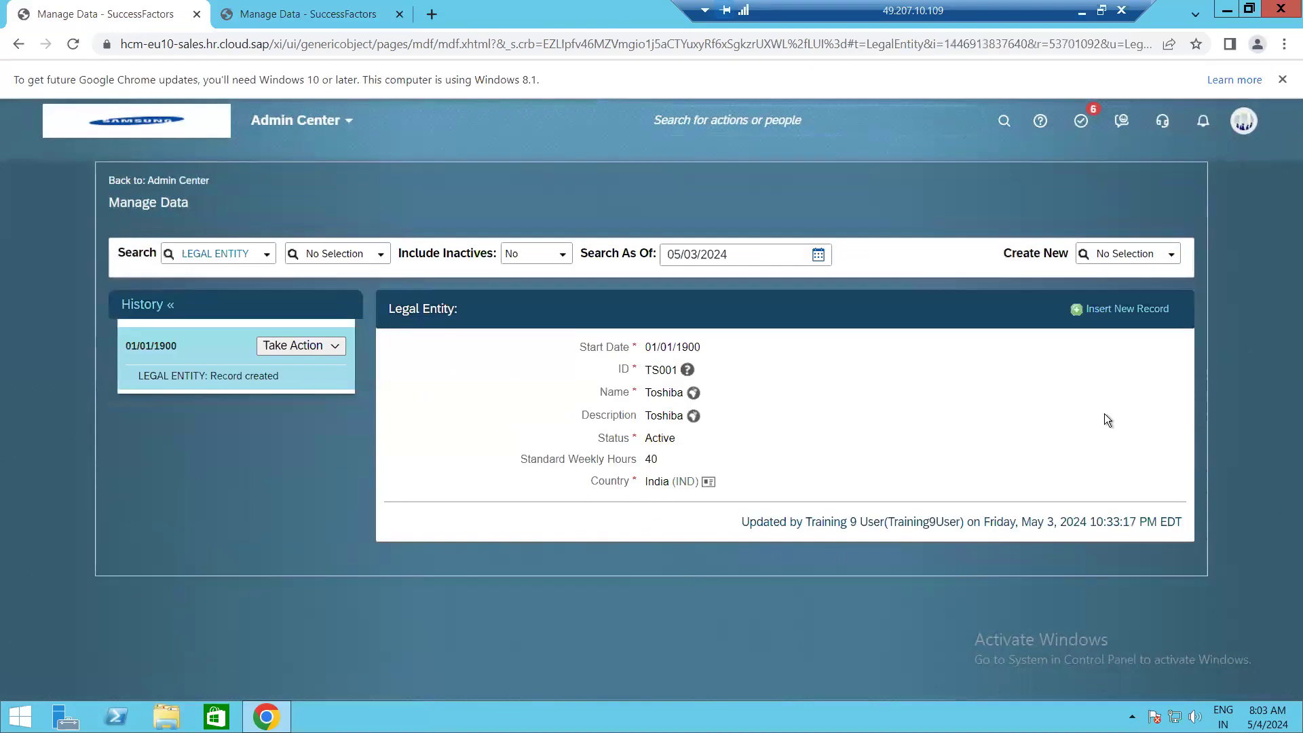
left_click(258, 15)
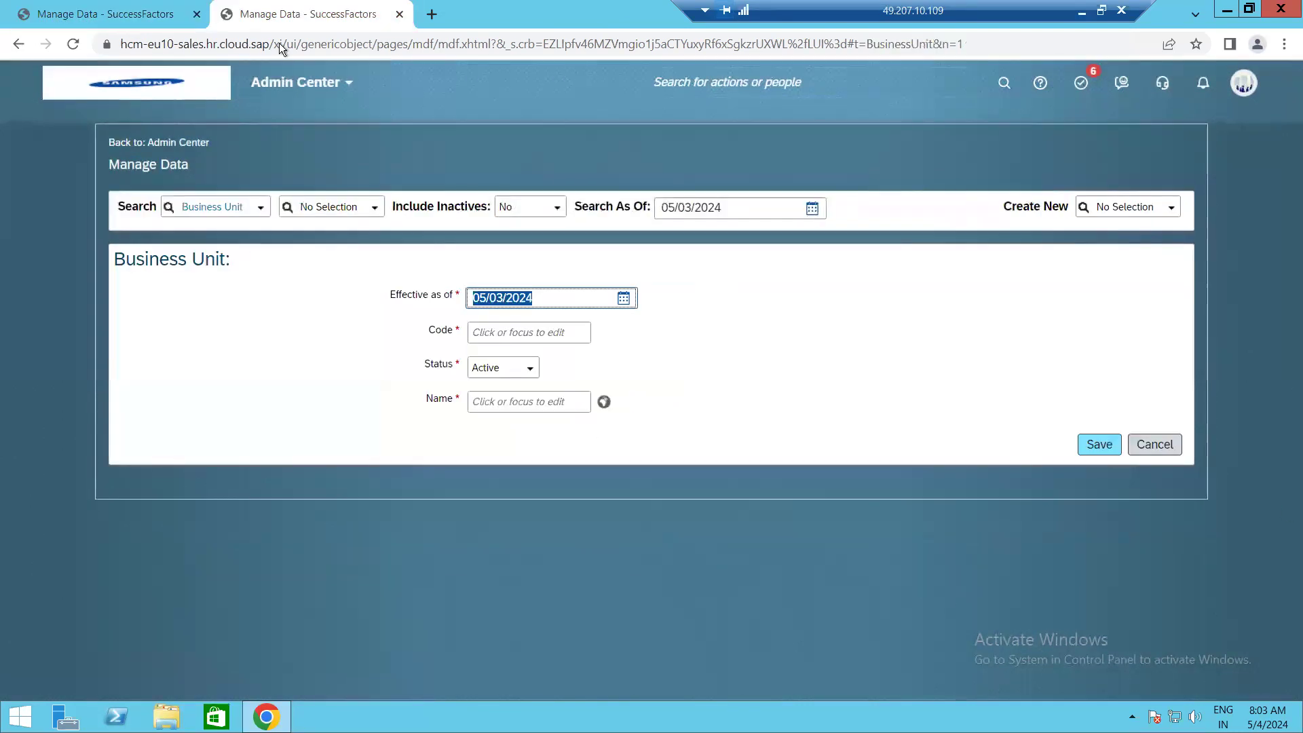
left_click(39, 14)
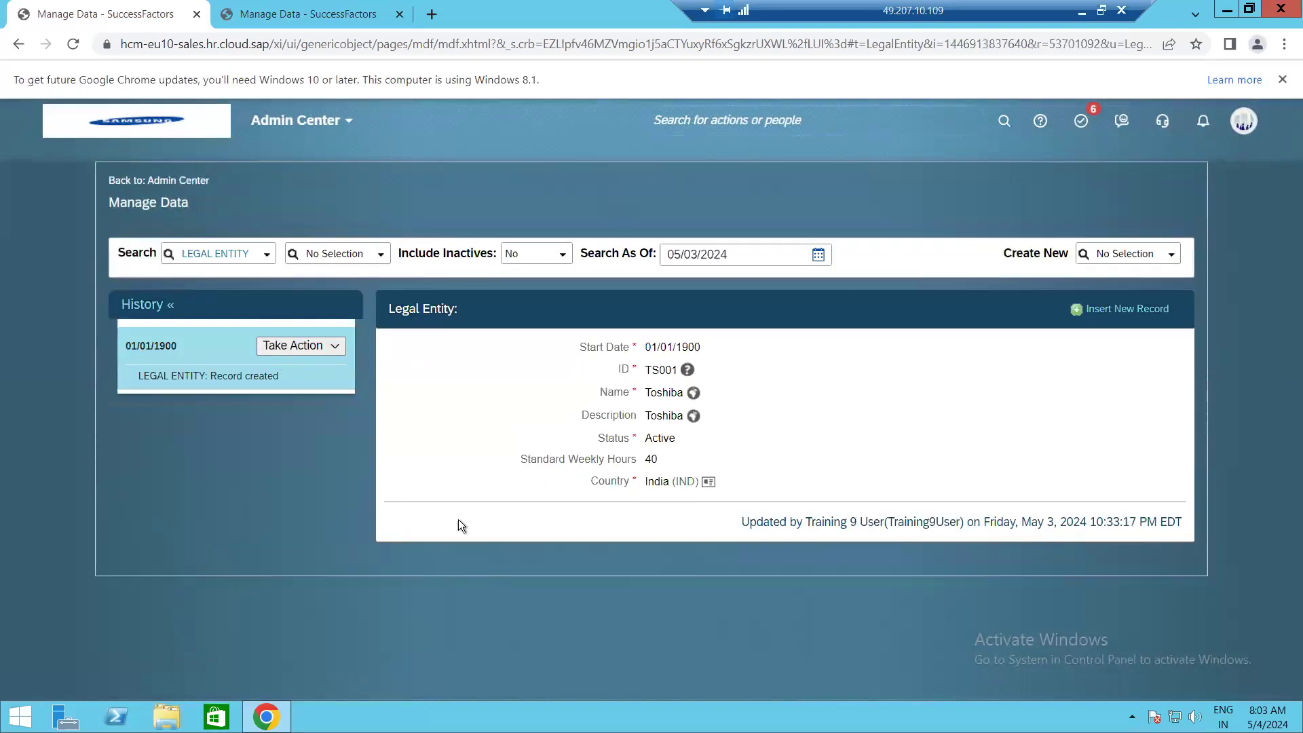
left_click(243, 14)
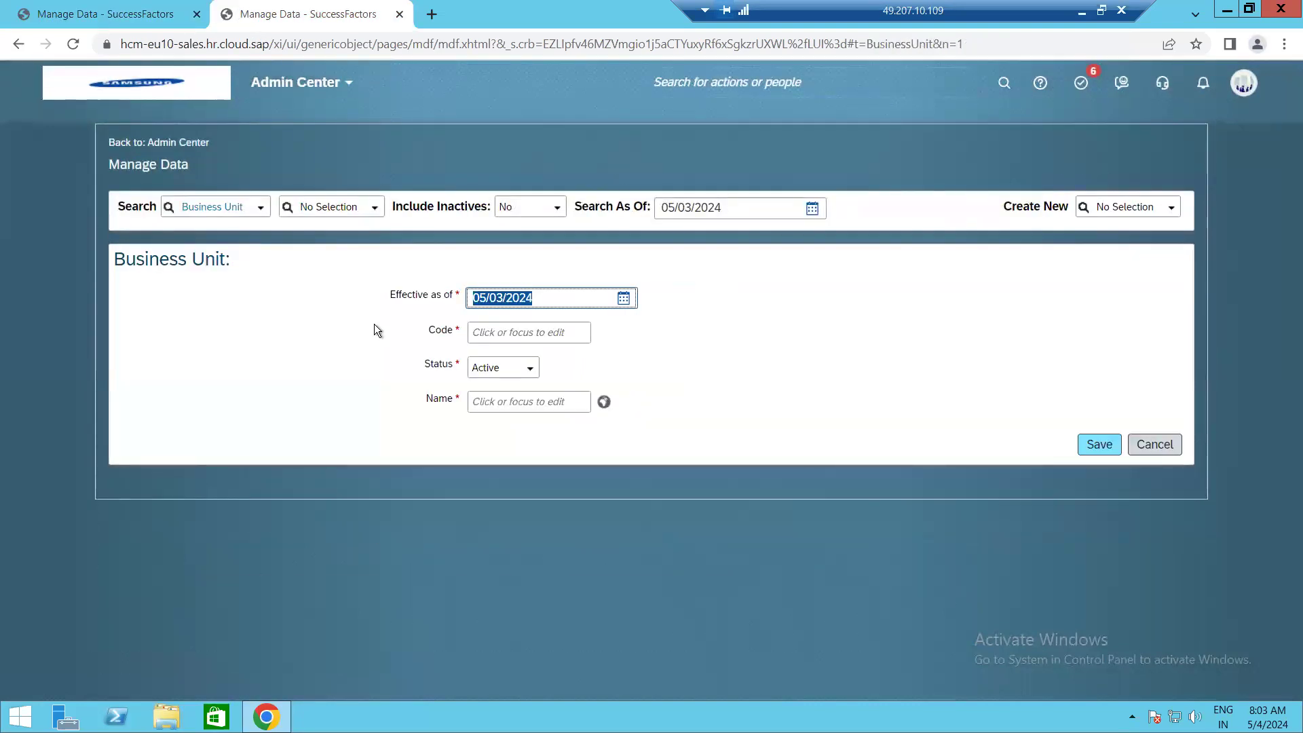
Set the business unit's effective date to 01/01/1900.
left_click(550, 297)
key("BackSpace")
key("BackSpace")
key("BackSpace")
key("BackSpace")
key("BackSpace")
key("BackSpace")
key("BackSpace")
key("BackSpace")
key("BackSpace")
key("BackSpace")
type("01/01/1900")
Enter TS002 as the new business unit's code and keep its status as Active.
left_click(497, 332)
type("TS002")
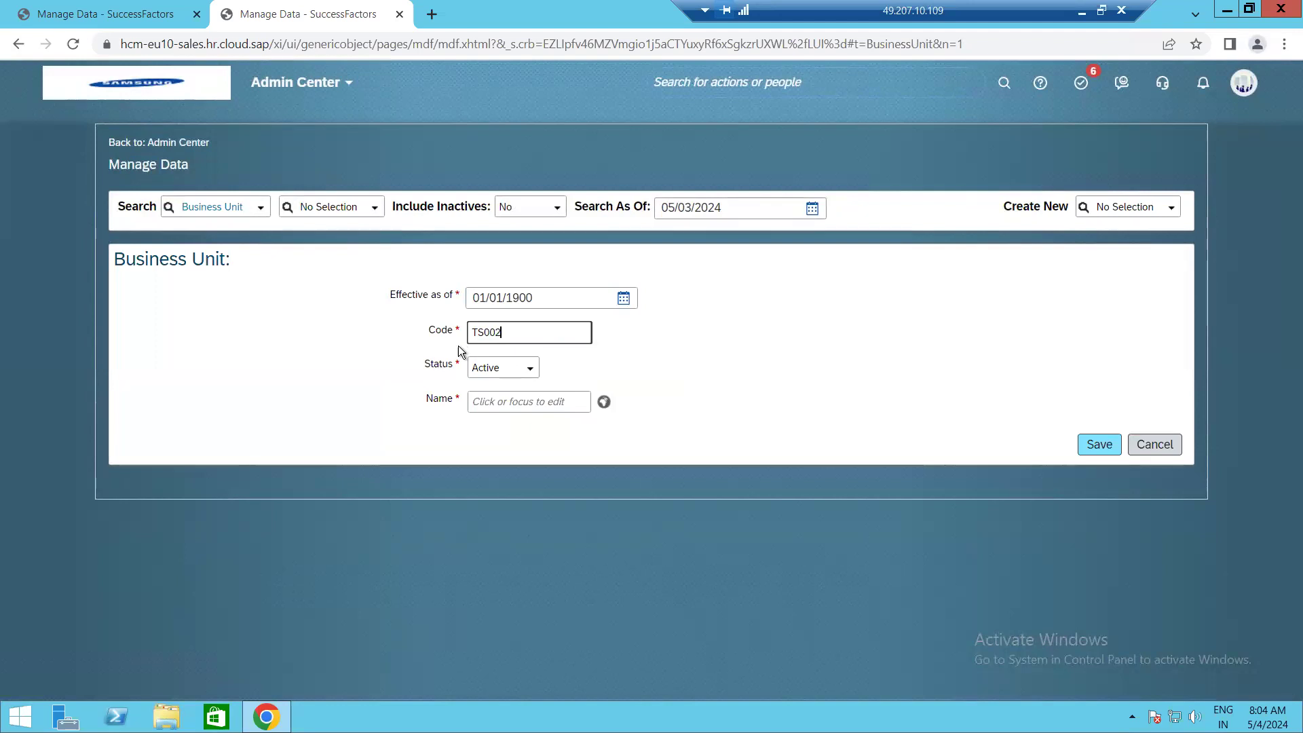
left_click(529, 372)
Name the business unit Toshiba Manufacturing, checking the legal entity record for reference, and save the record.
left_click(478, 402)
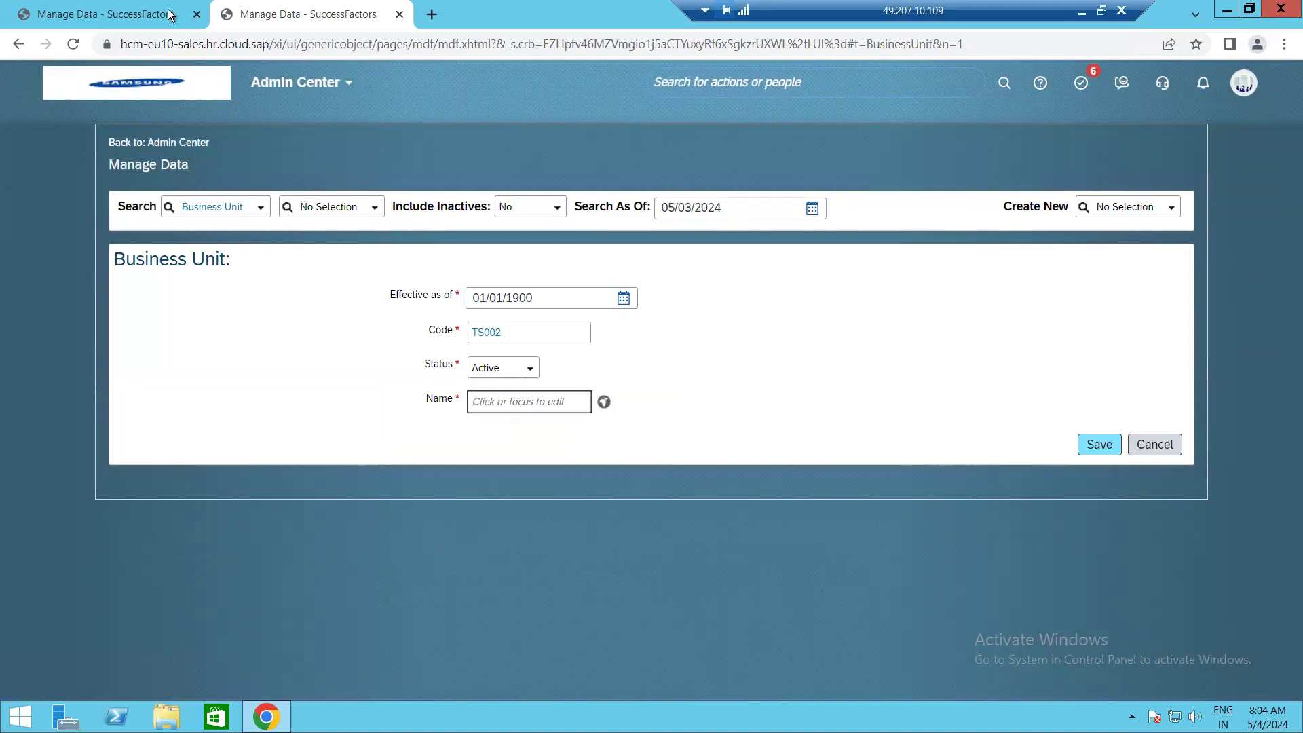
left_click(146, 13)
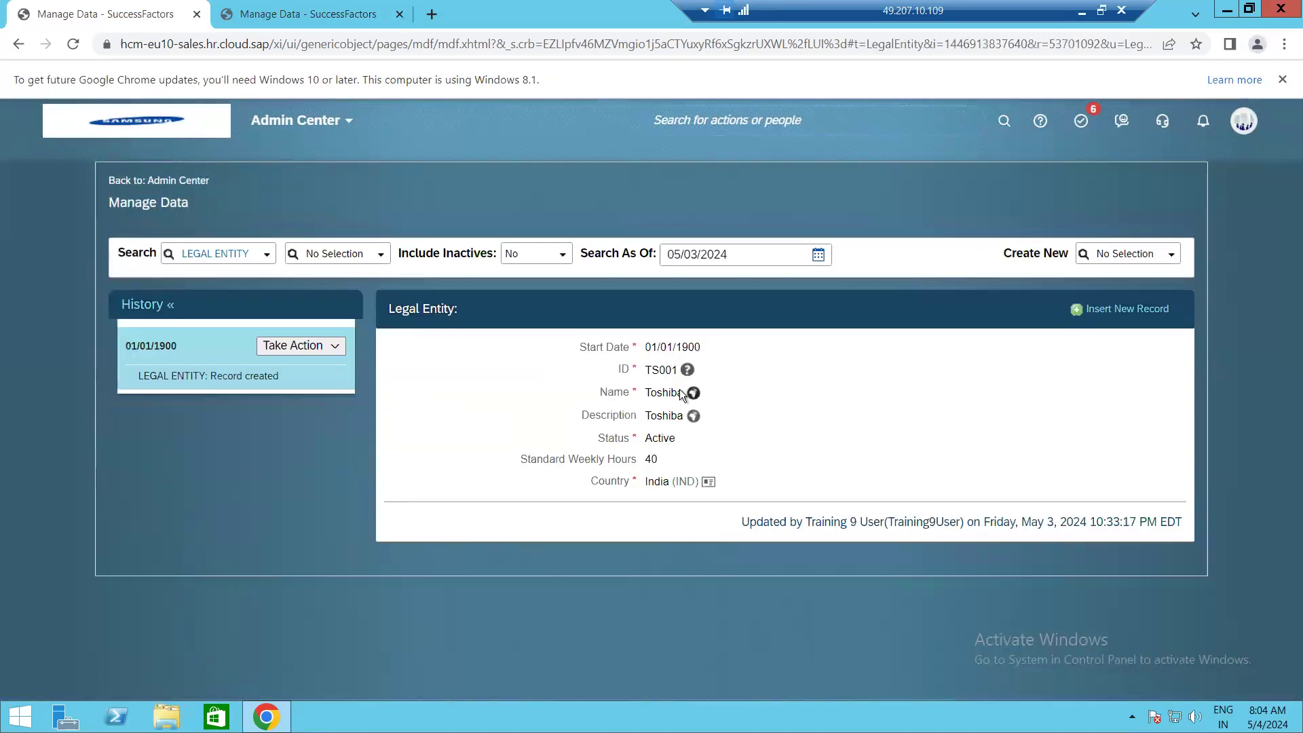
left_click(319, 14)
type("Toshiba Manufacturing")
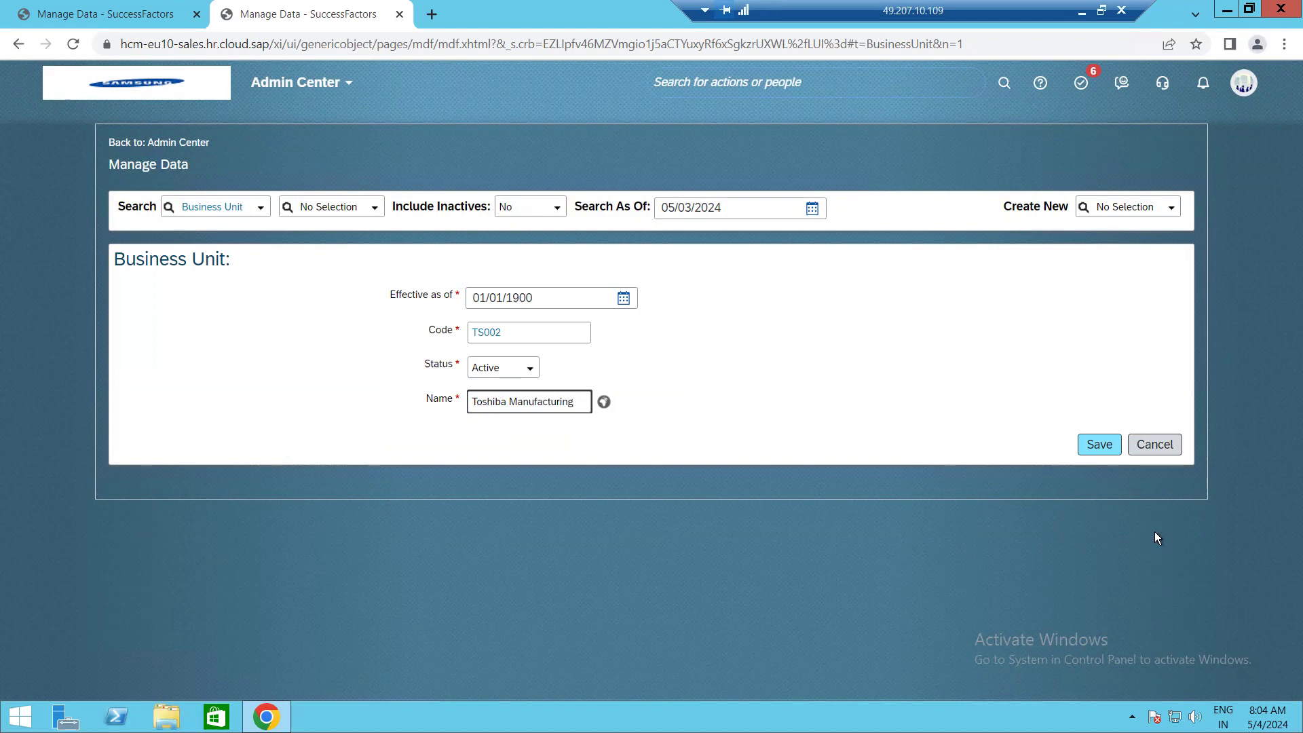
left_click(1113, 452)
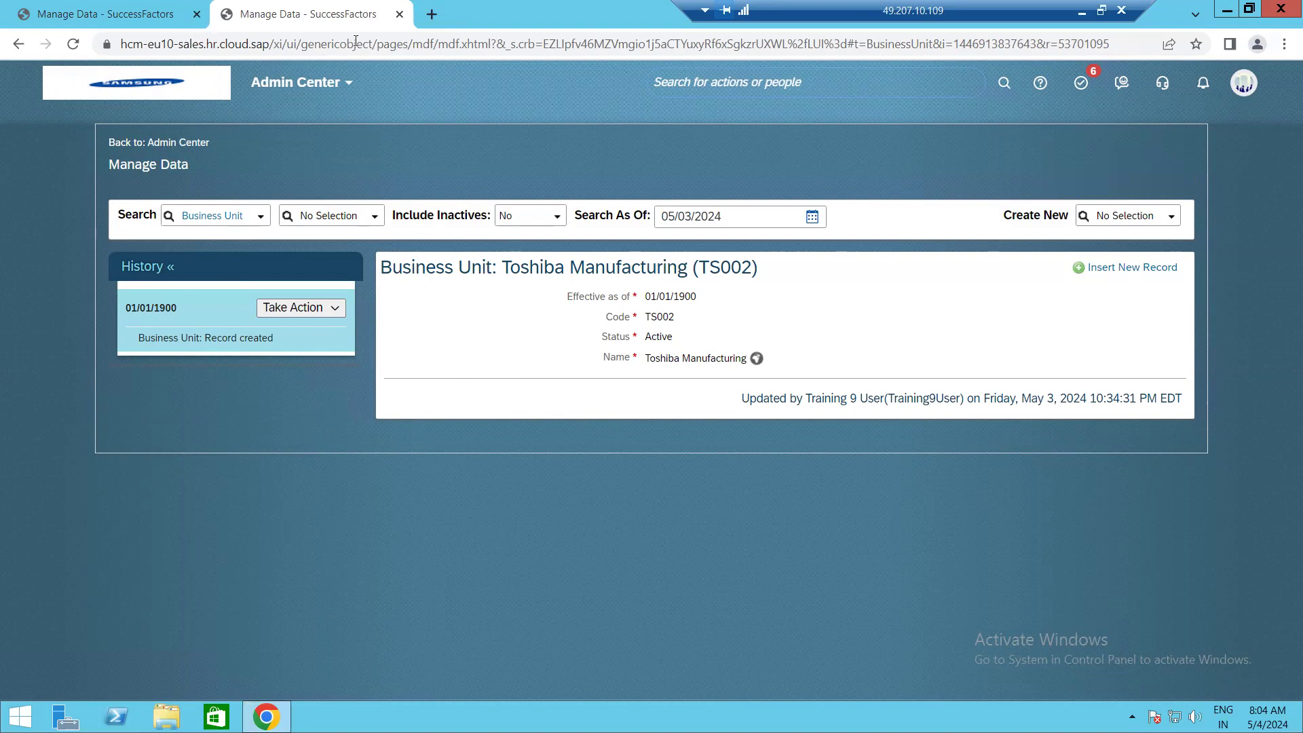
Duplicate the business unit's browser tab and open Configure Object Definitions in the copy.
right_click(352, 12)
left_click(390, 119)
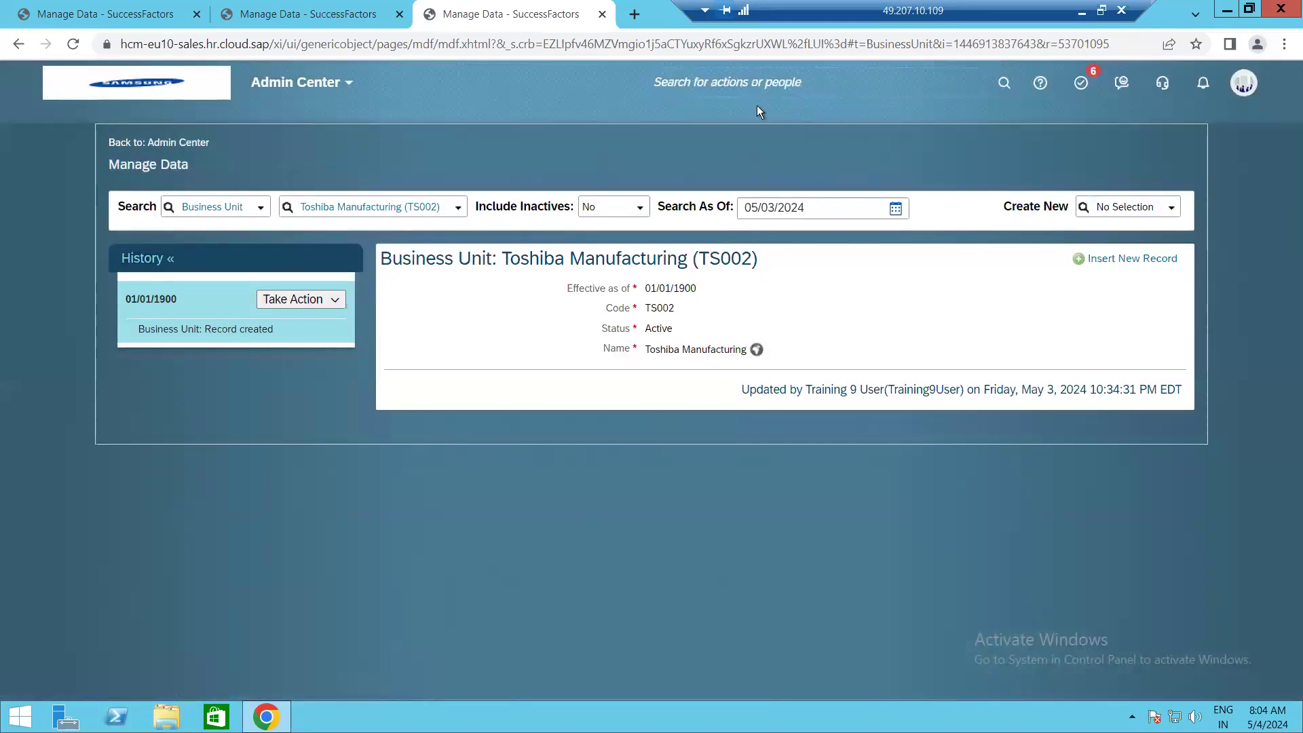
left_click(759, 90)
type("c")
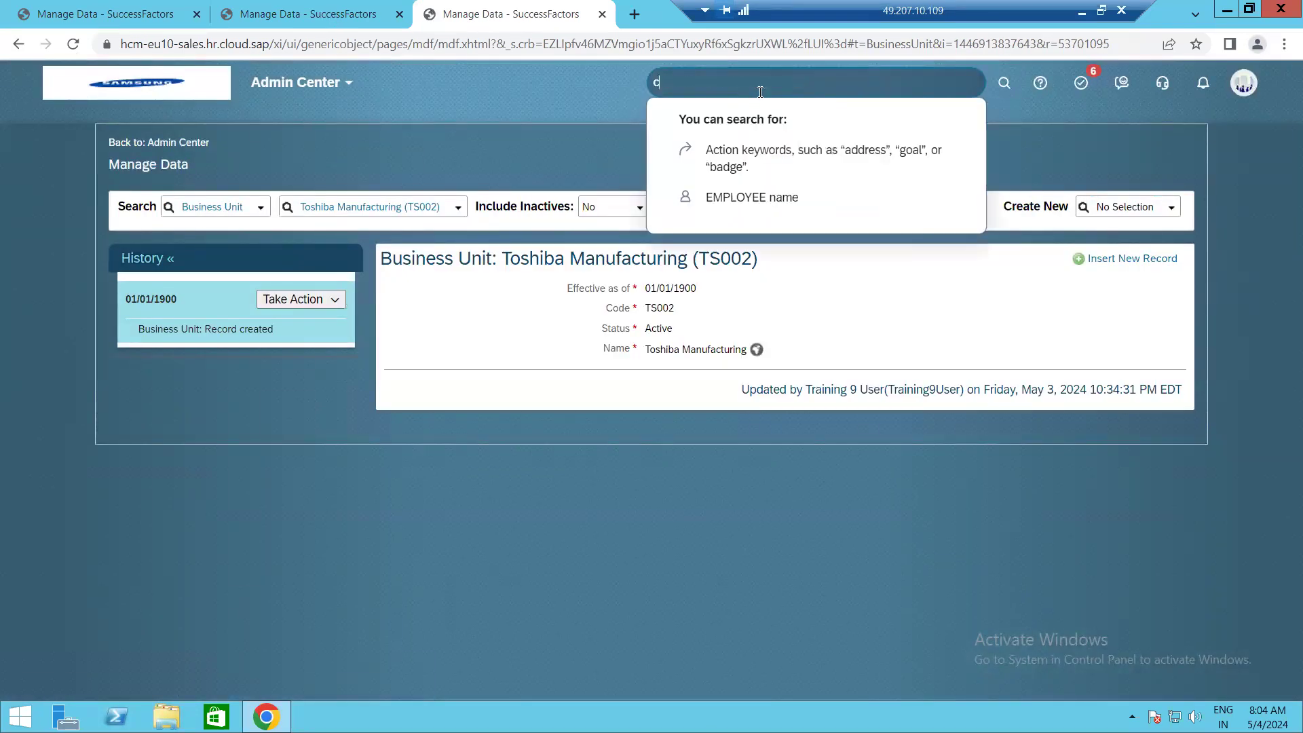
type("onfigur")
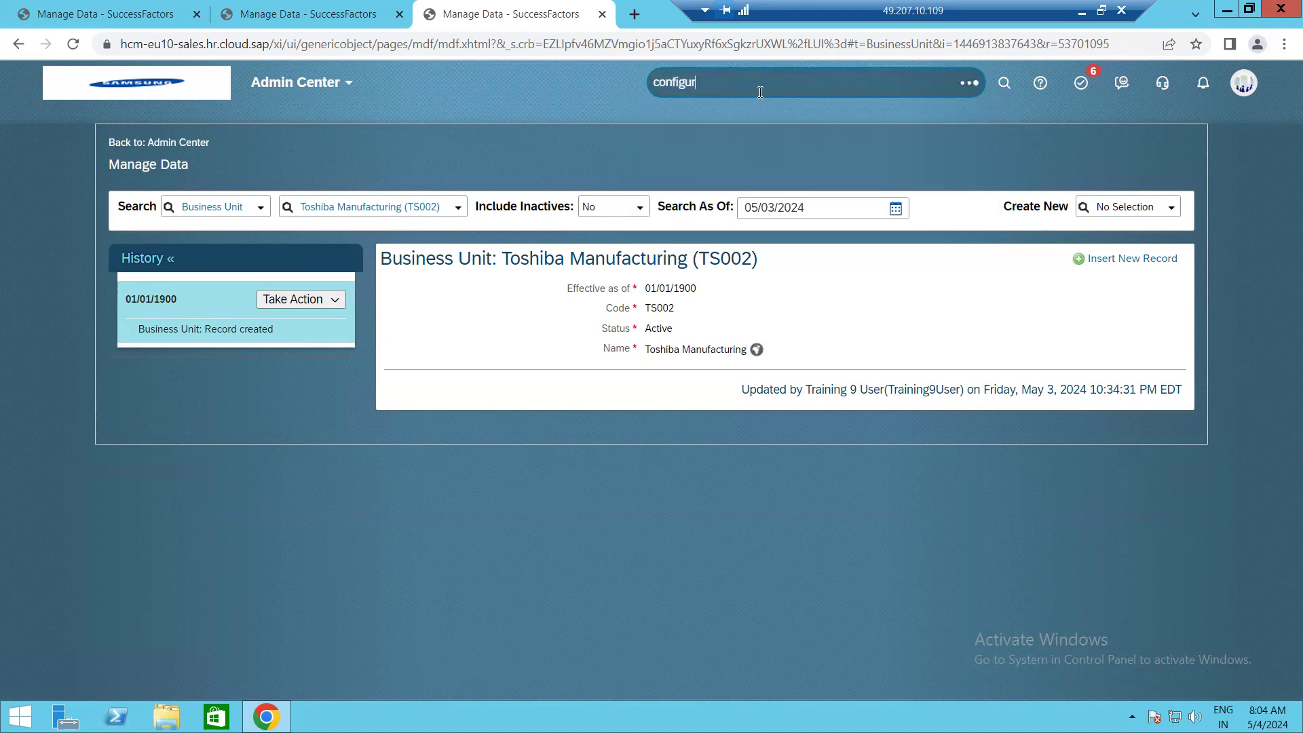
type("e objecct")
key("BackSpace")
key("BackSpace")
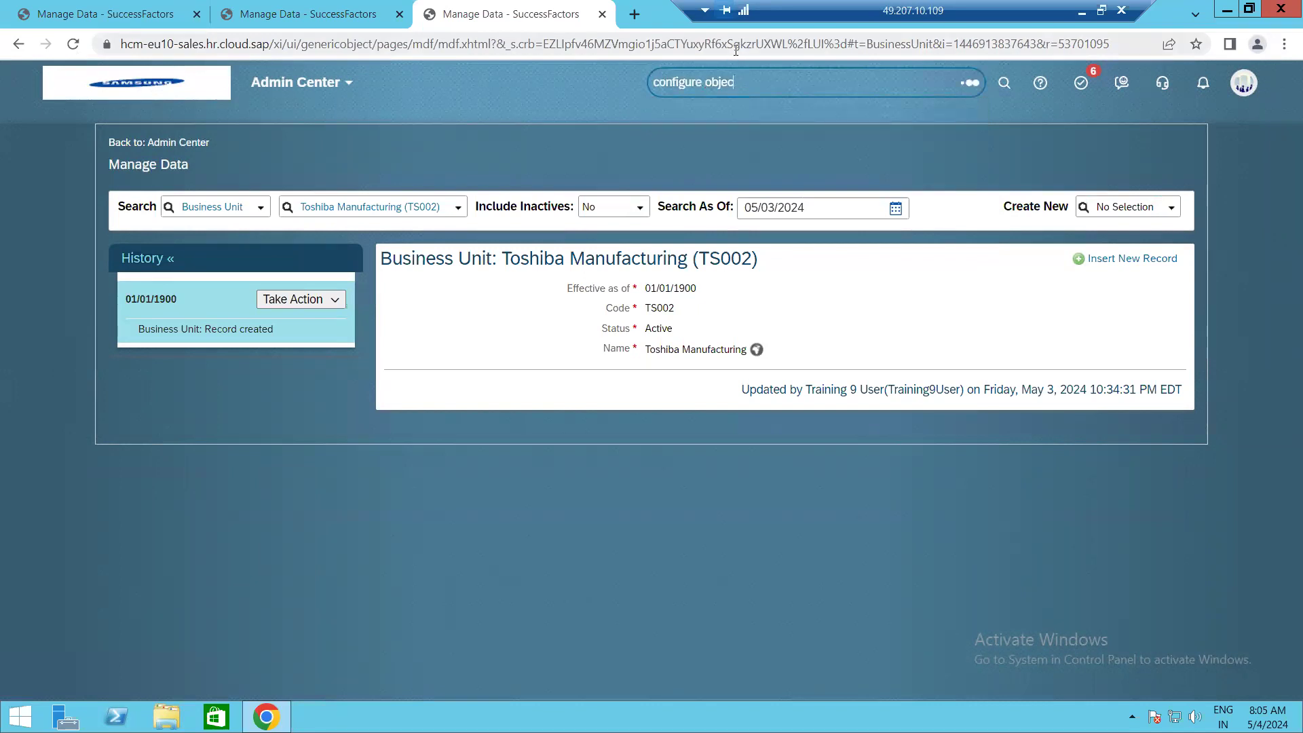
left_click(764, 245)
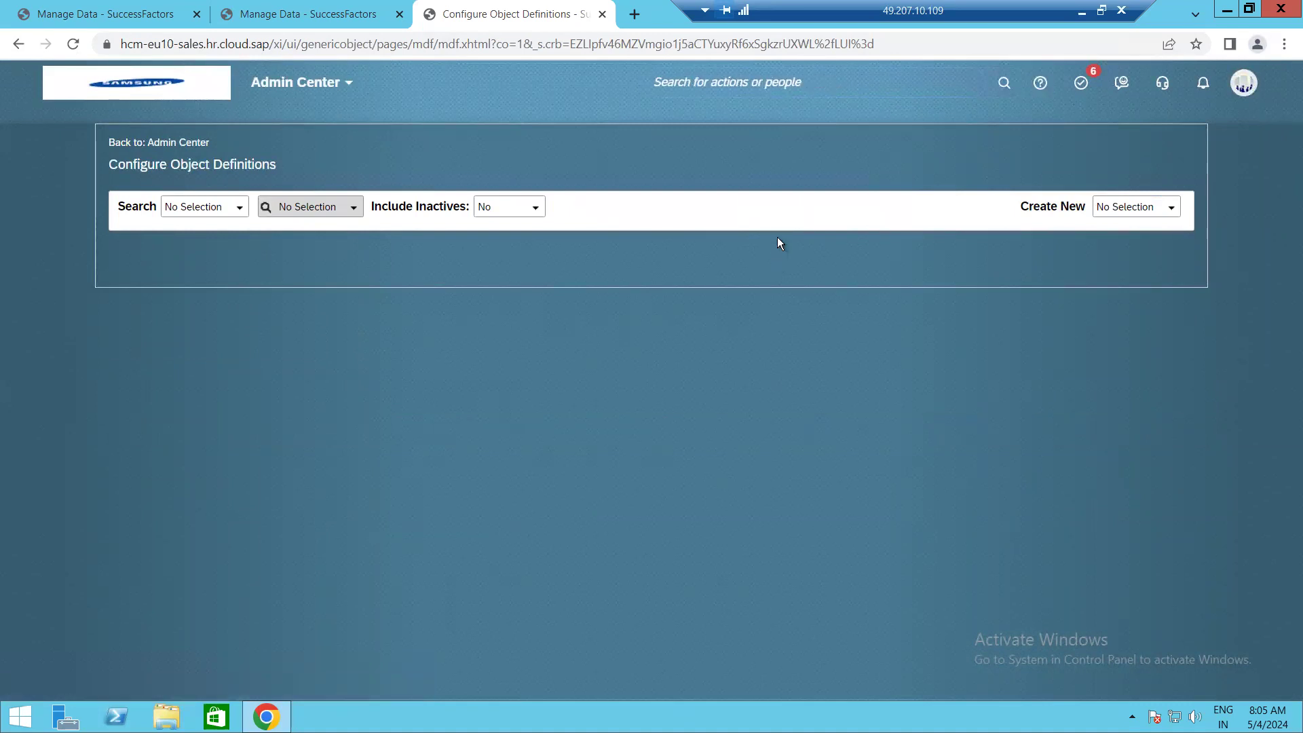
Find and open the existing Business Unit object definition.
left_click(242, 210)
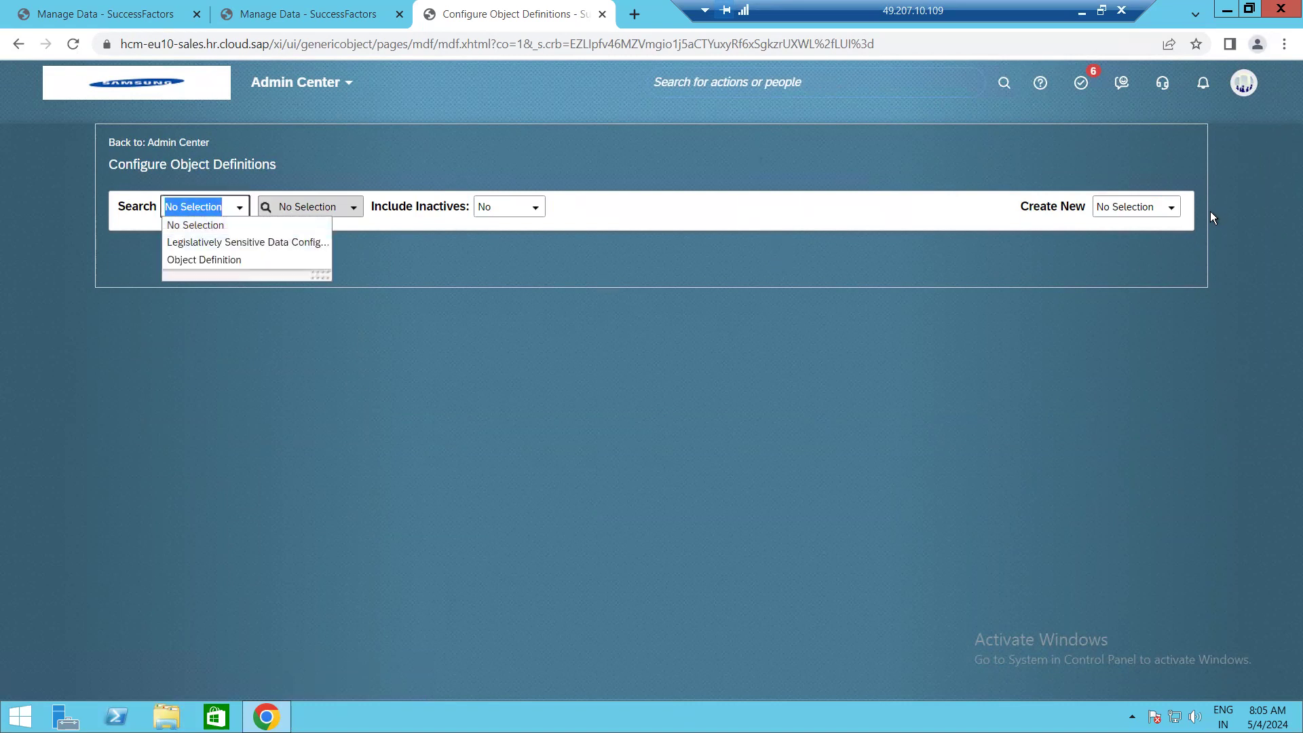
left_click(1169, 212)
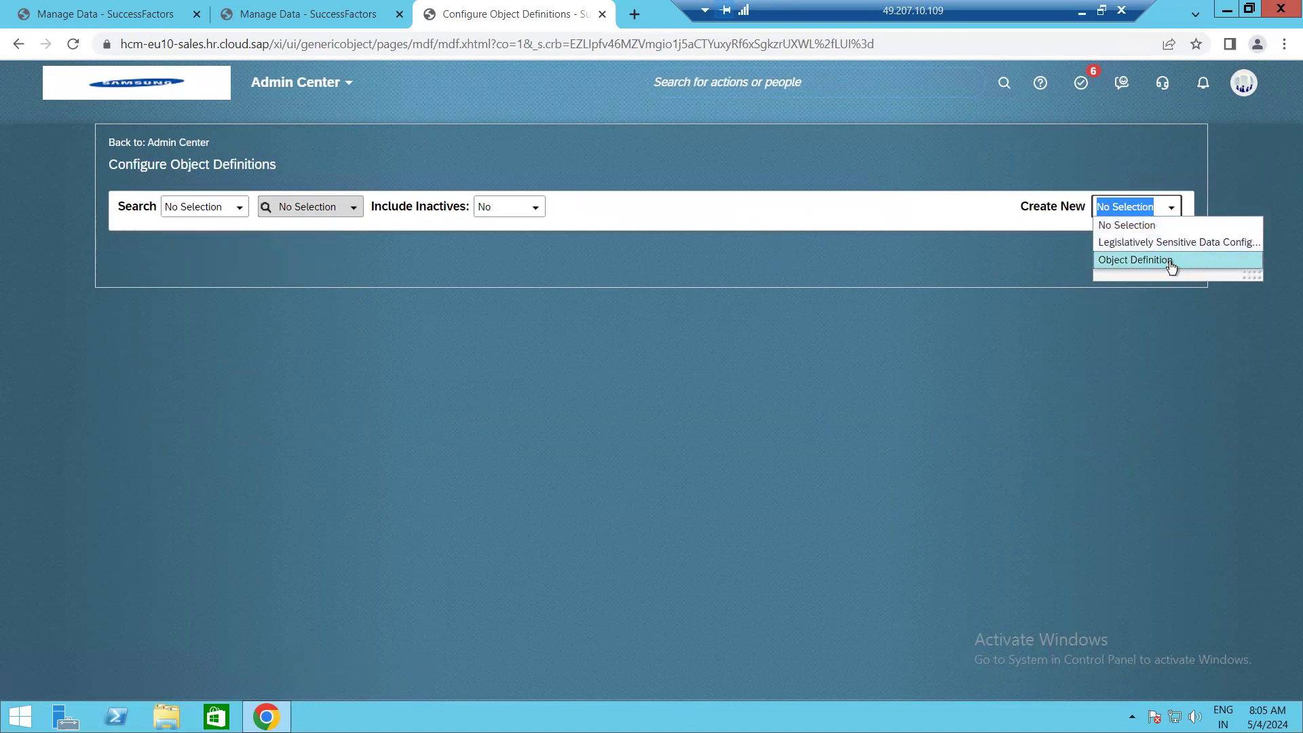
left_click(1169, 261)
left_click(302, 14)
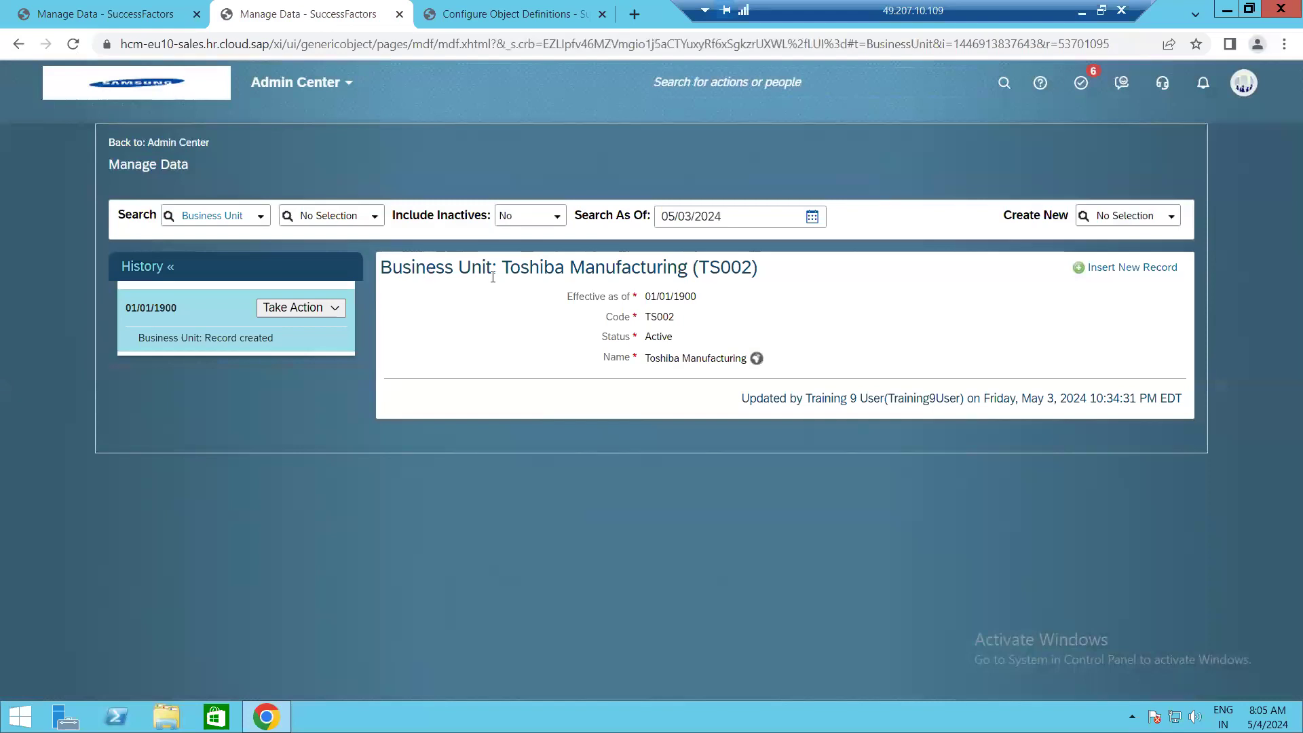
left_click(477, 13)
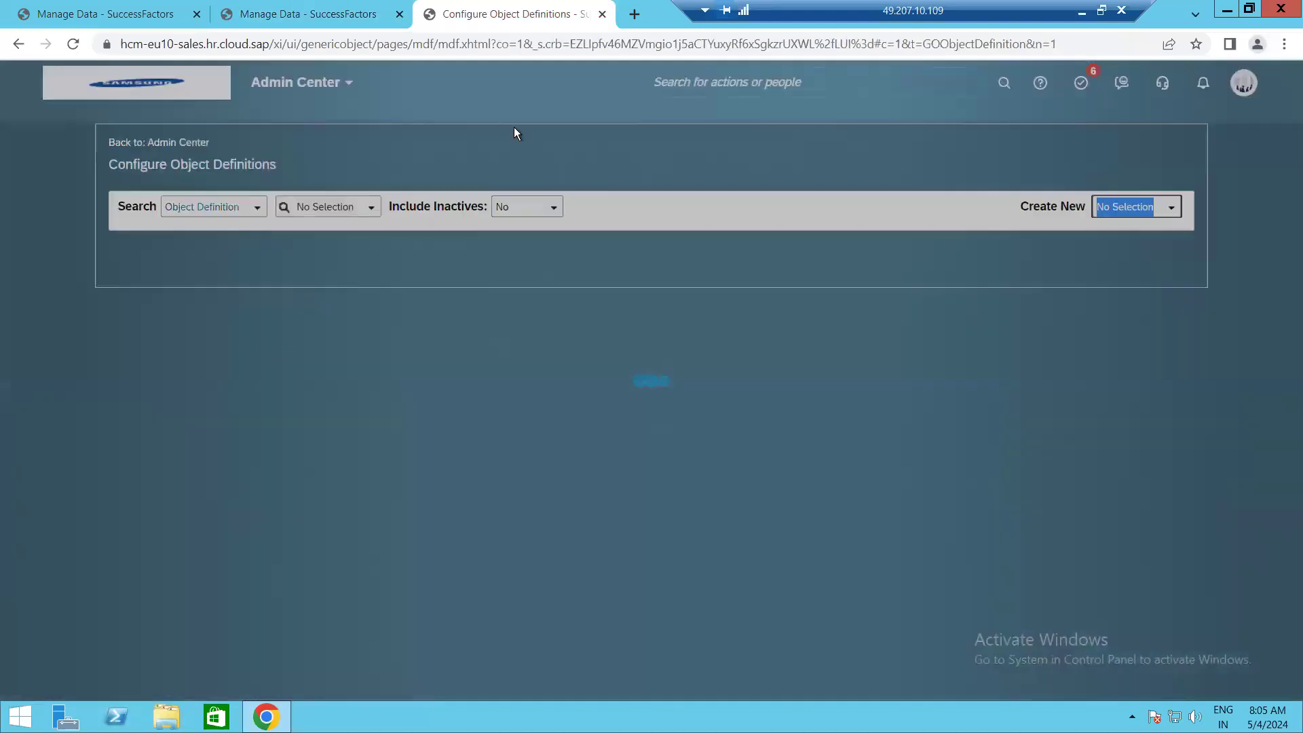
left_click(363, 209)
type("busie")
key("BackSpace")
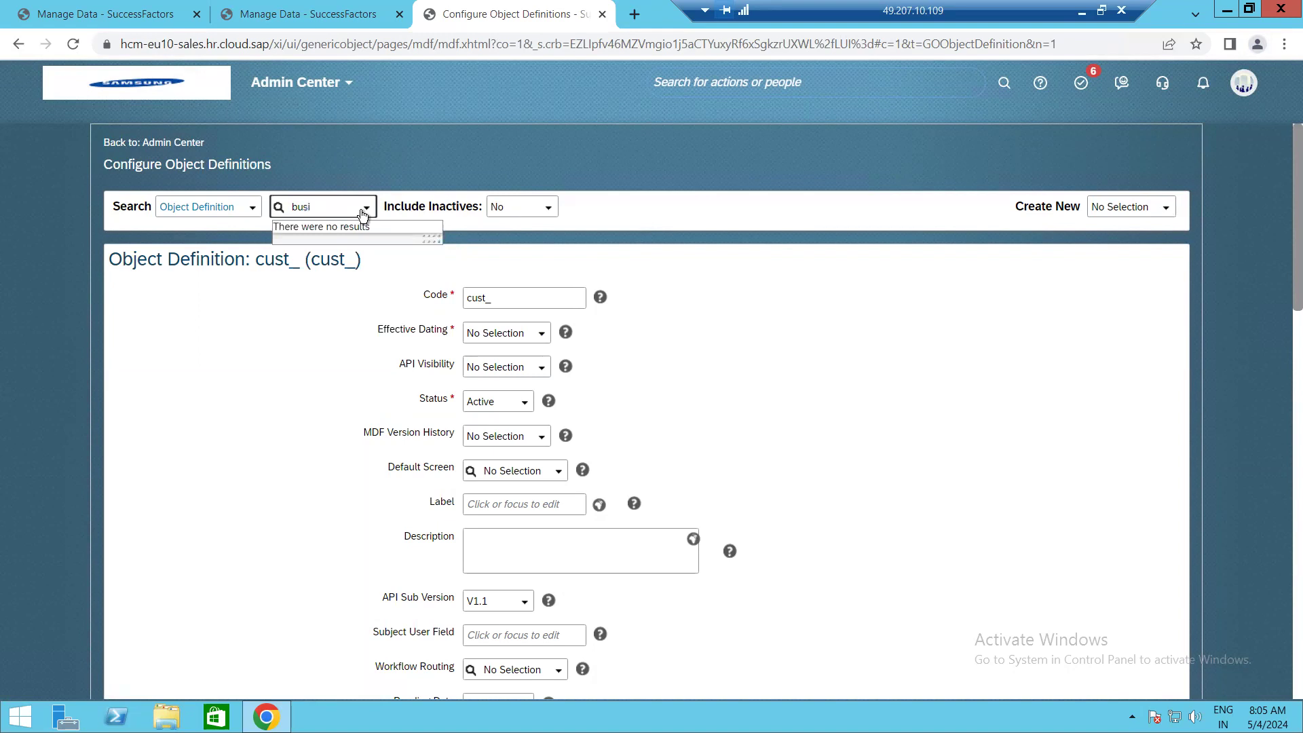
left_click(345, 230)
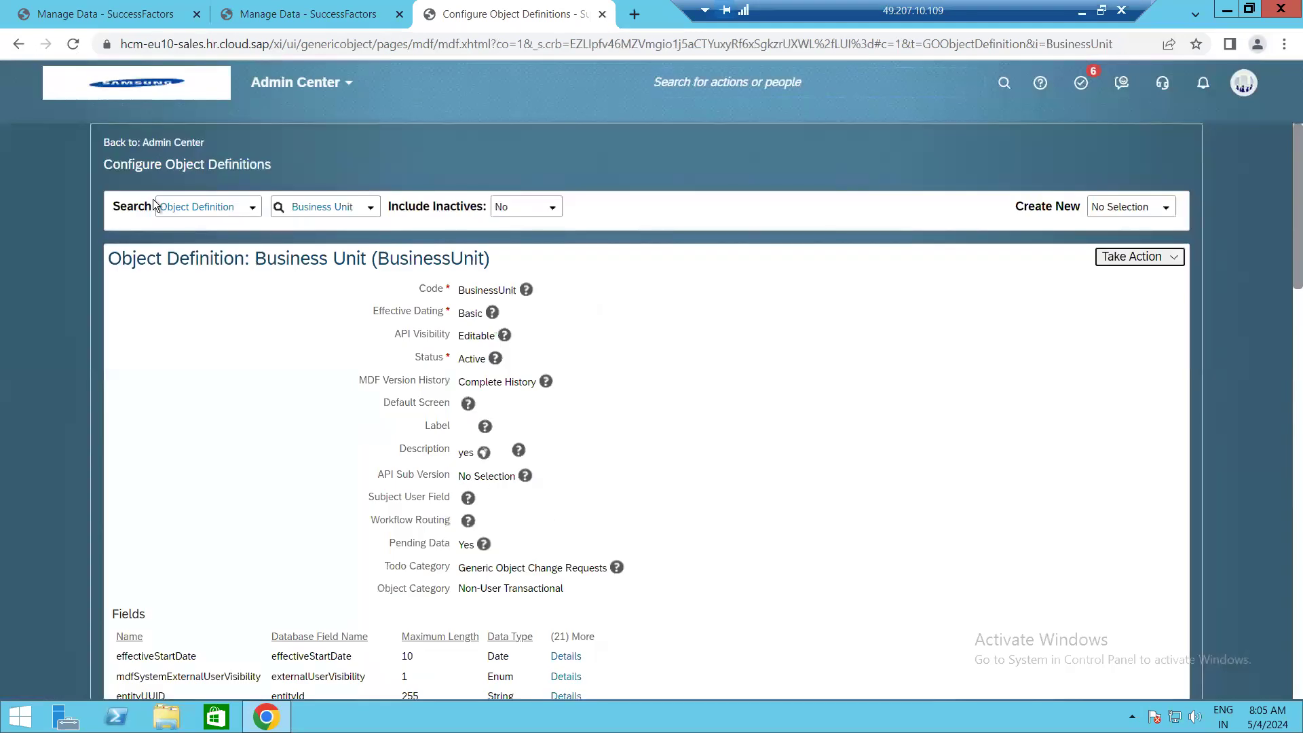
Compare with the saved business unit record and open the Business Unit object definition for correction.
key("ctrl+shift+Tab")
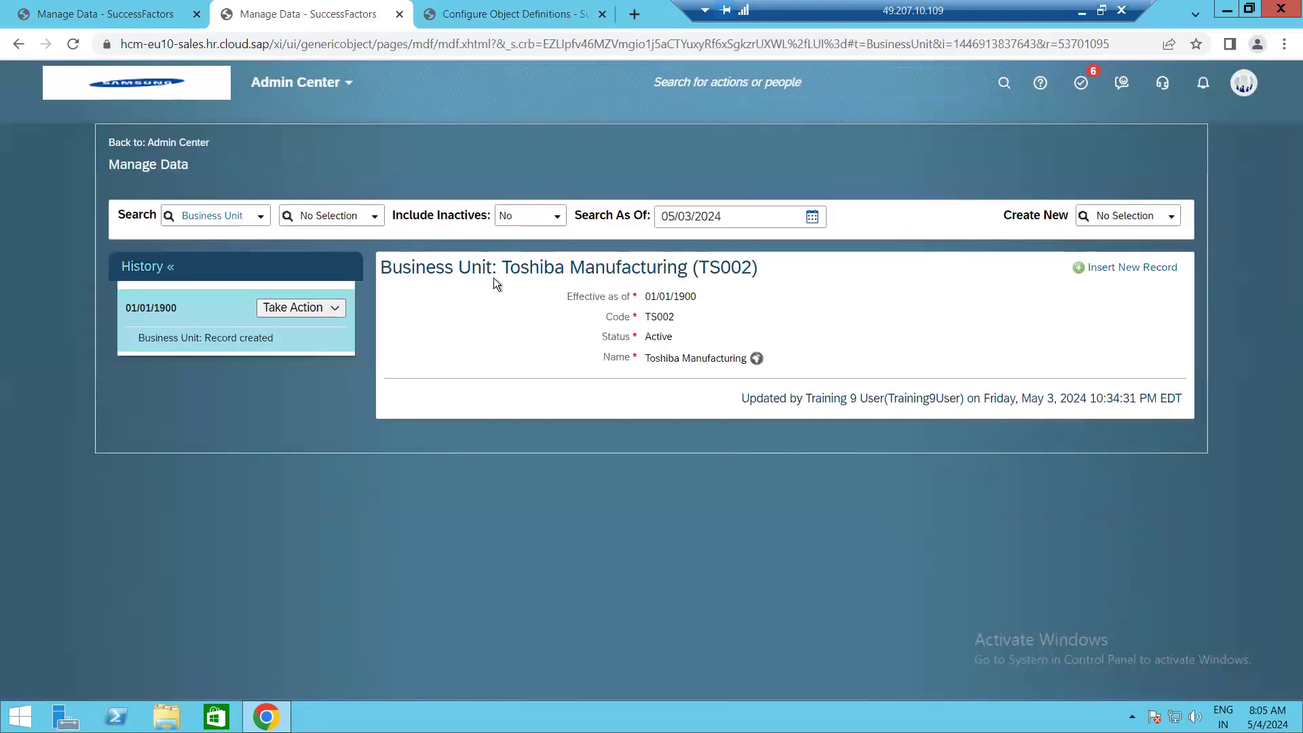
left_click(516, 17)
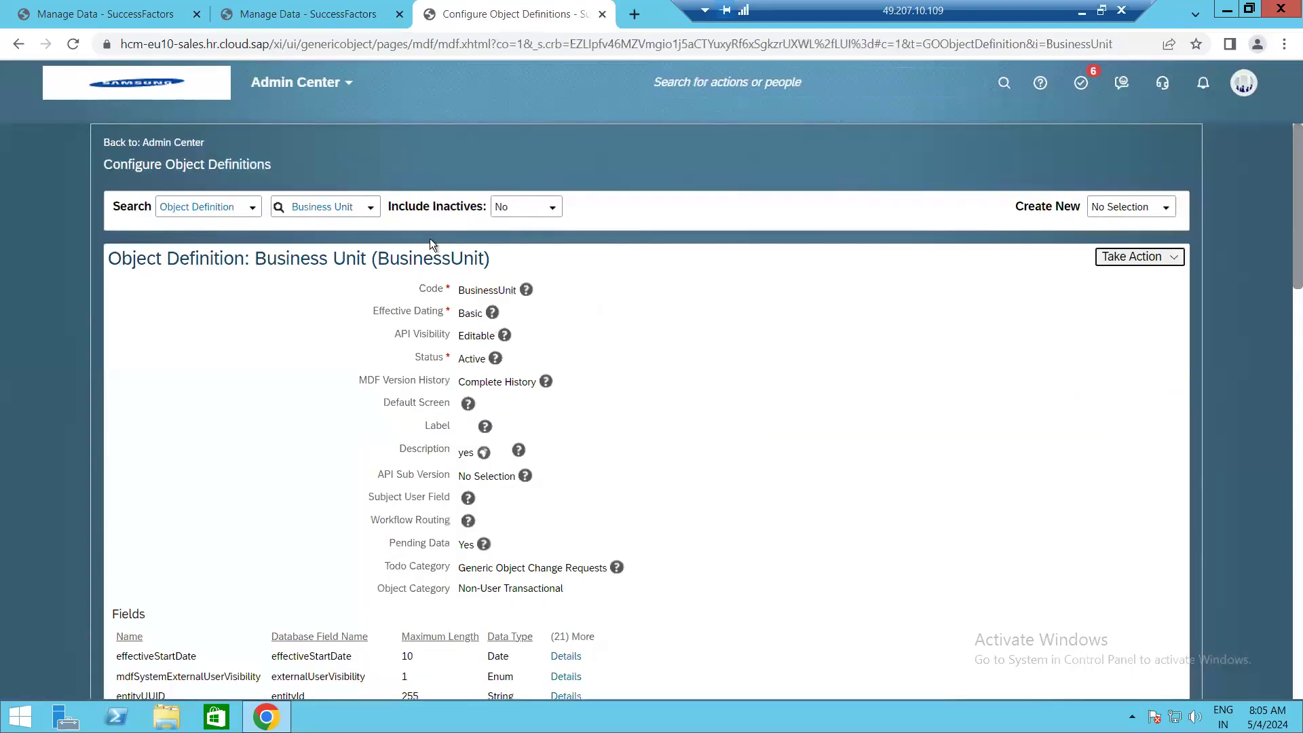
left_click(1102, 262)
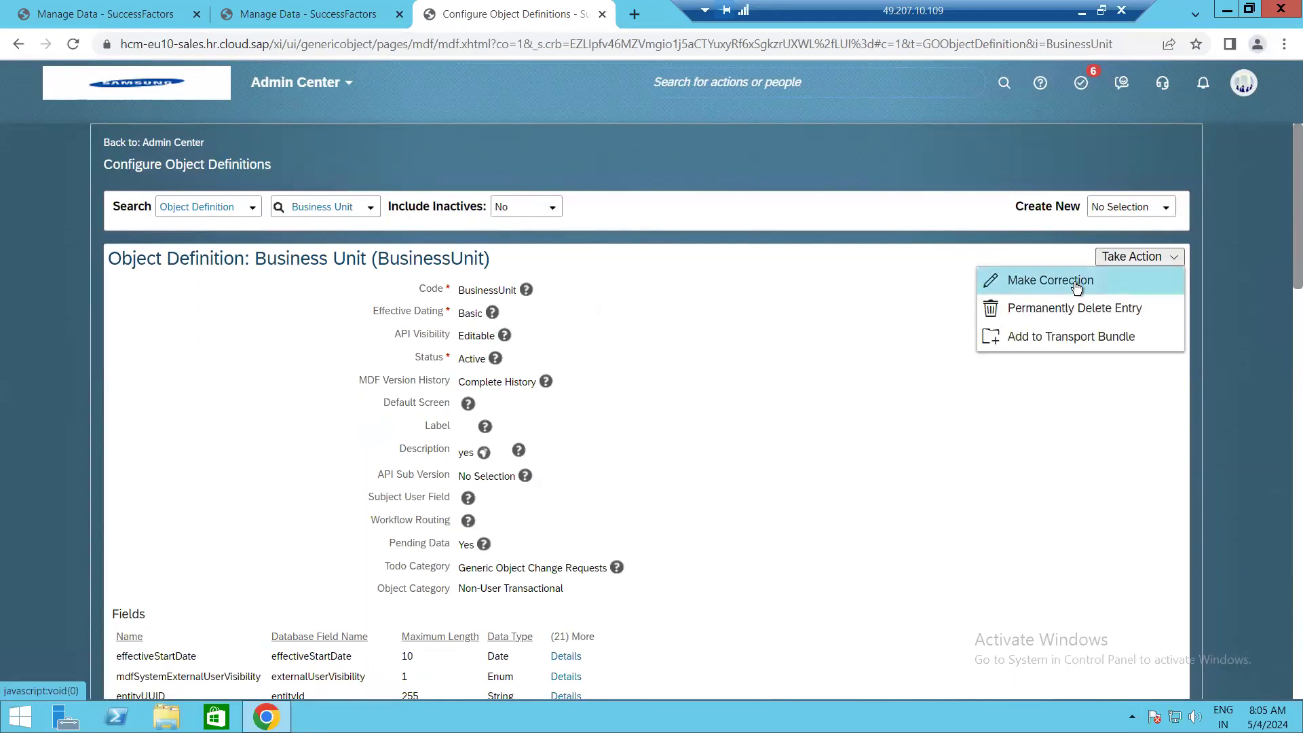
left_click(1078, 283)
Add an association named cust_tolegalentity with One To Many multiplicity to the Business Unit definition.
scroll(418, 487, "down", 6)
scroll(365, 482, "down", 5)
scroll(324, 426, "up", 3)
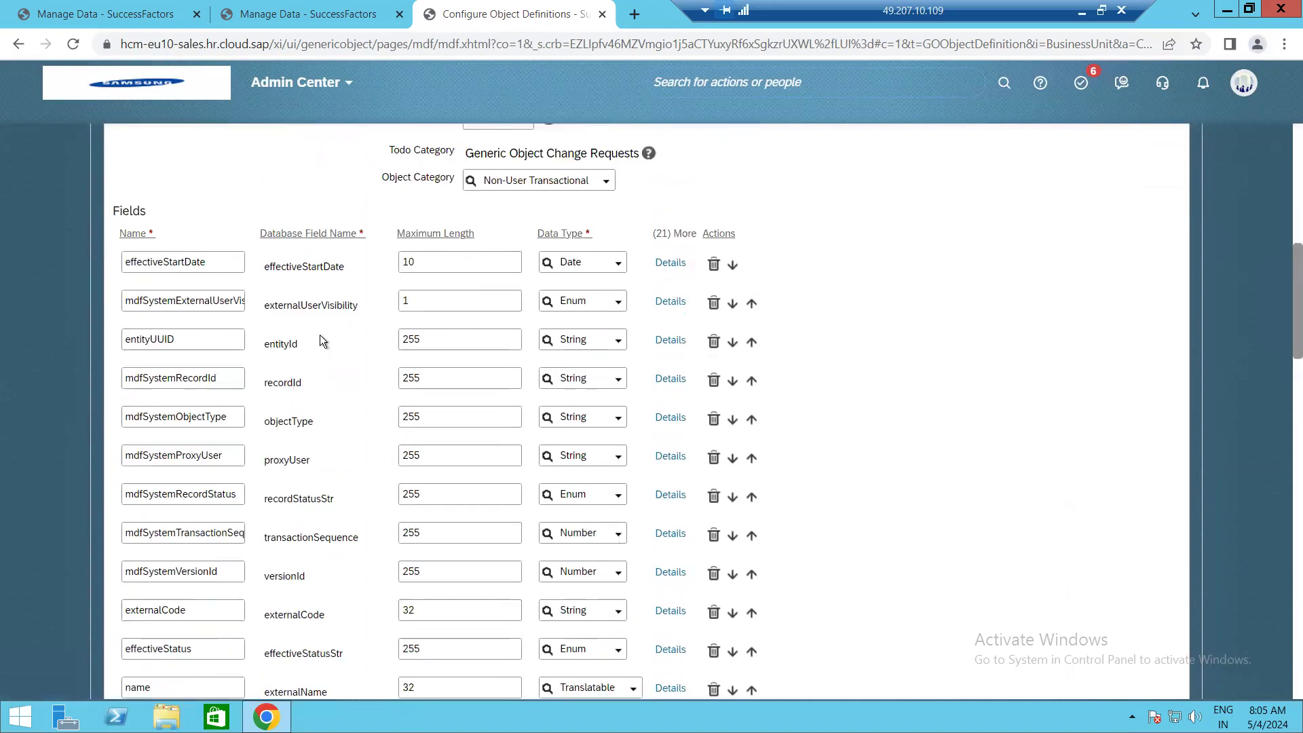
scroll(587, 513, "down", 16)
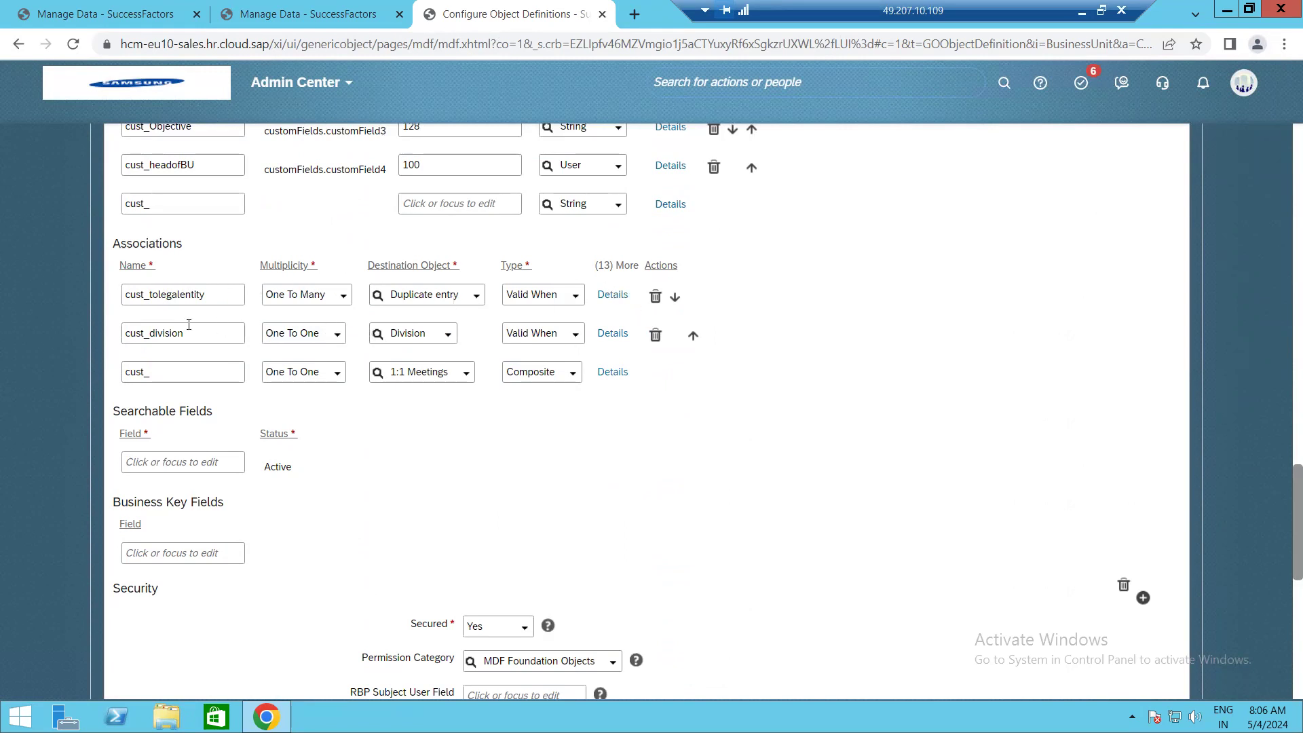
left_click(173, 372)
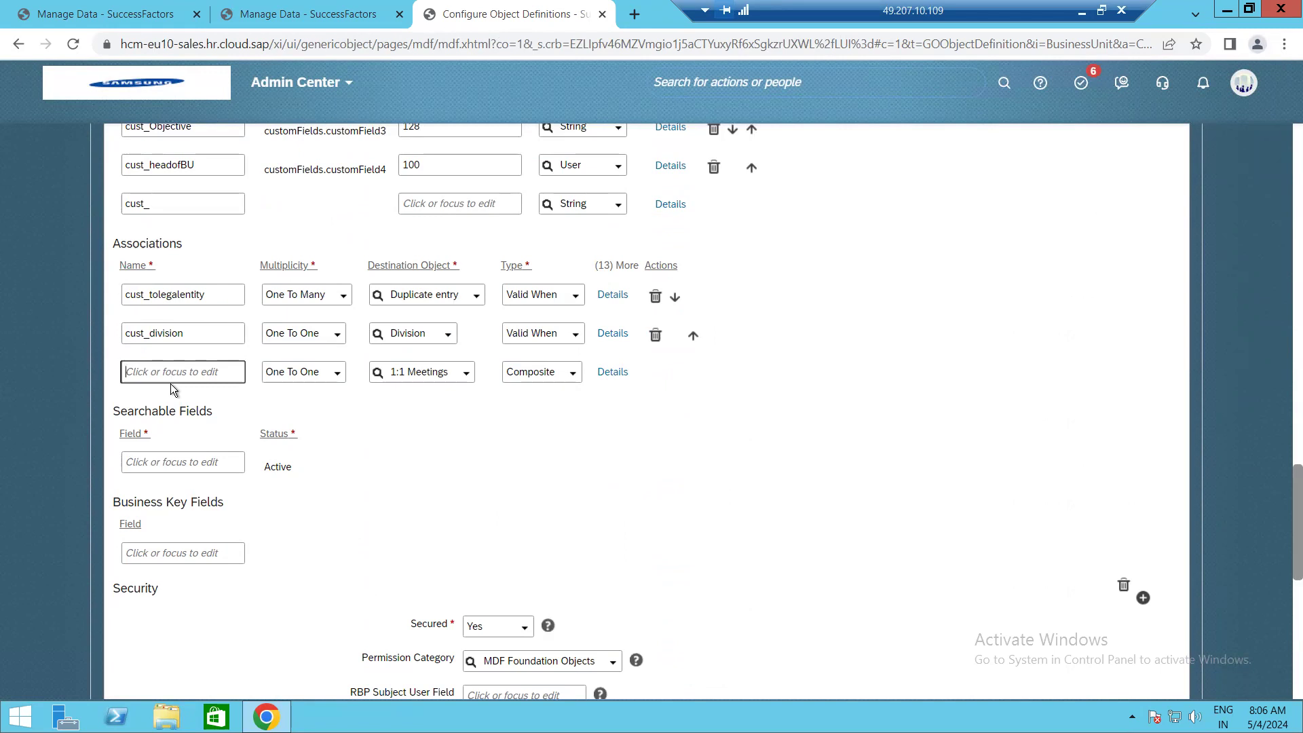
type("to")
left_click(343, 380)
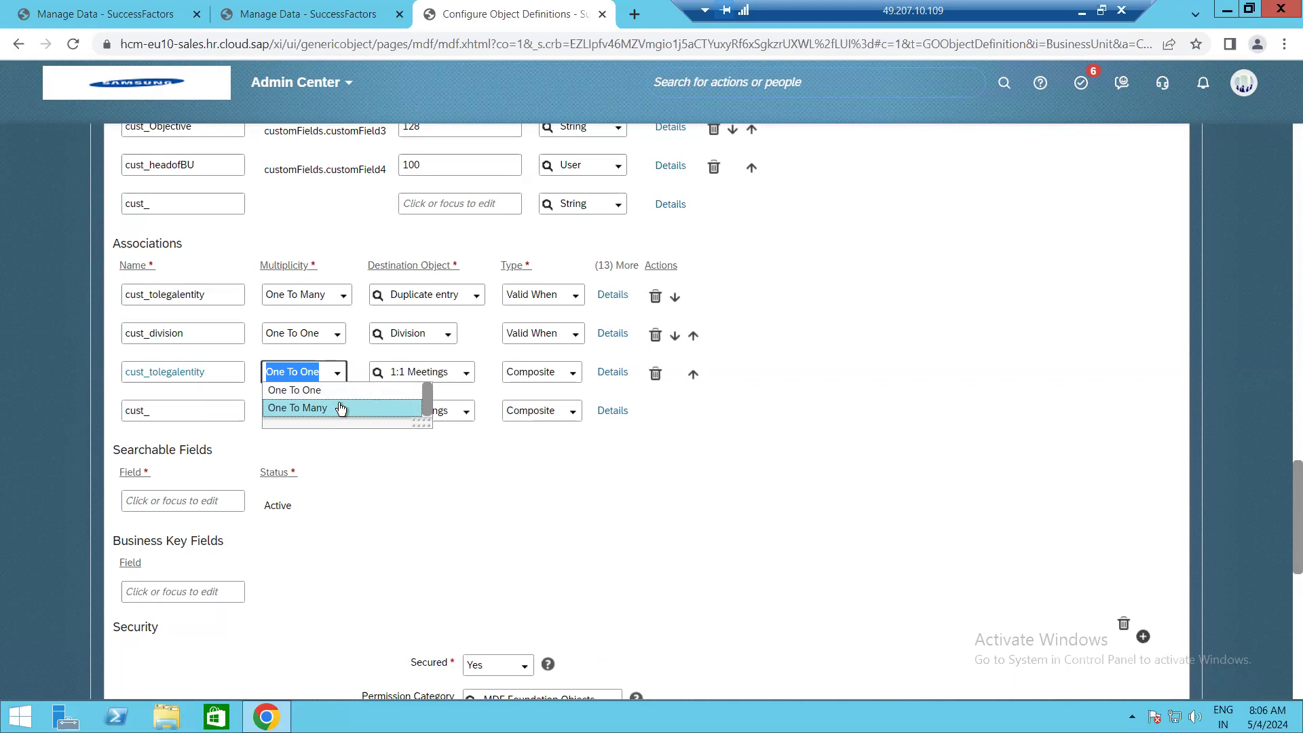
left_click(341, 408)
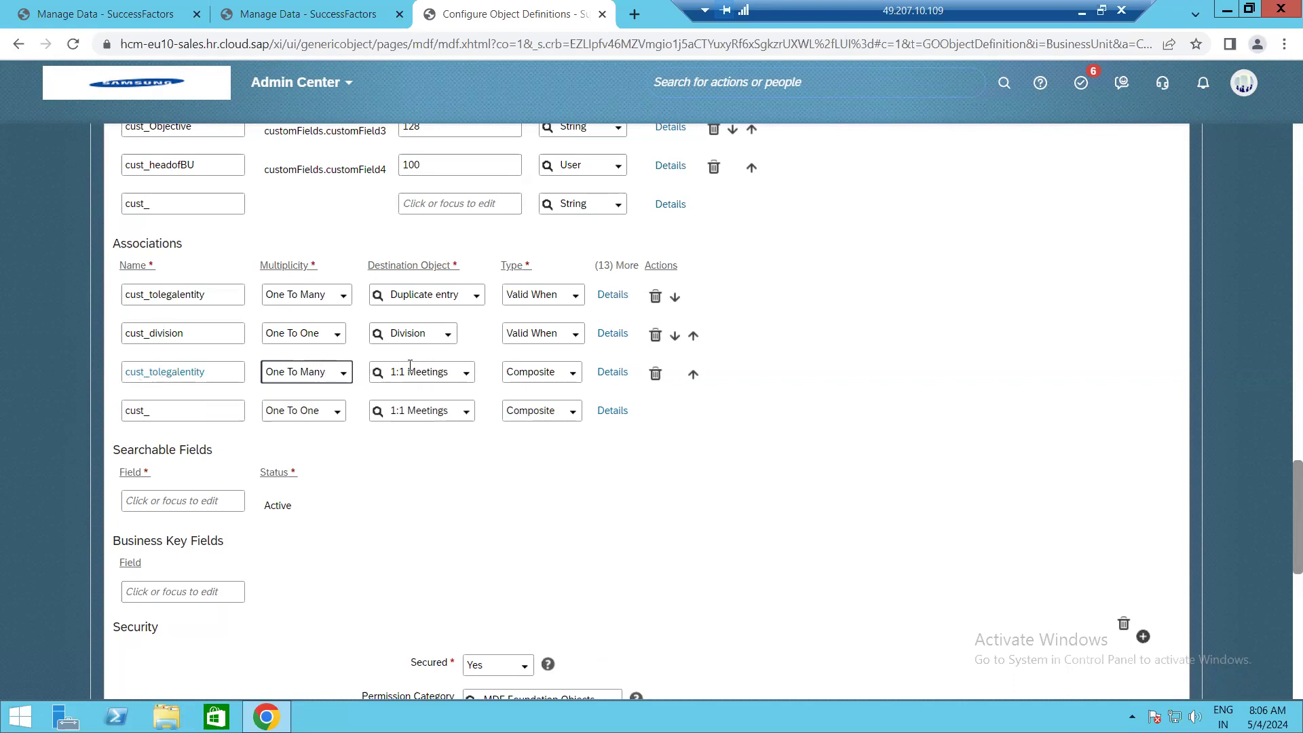
Set the new association's destination object to LEGAL ENTITY and its type to Valid When.
left_click(465, 374)
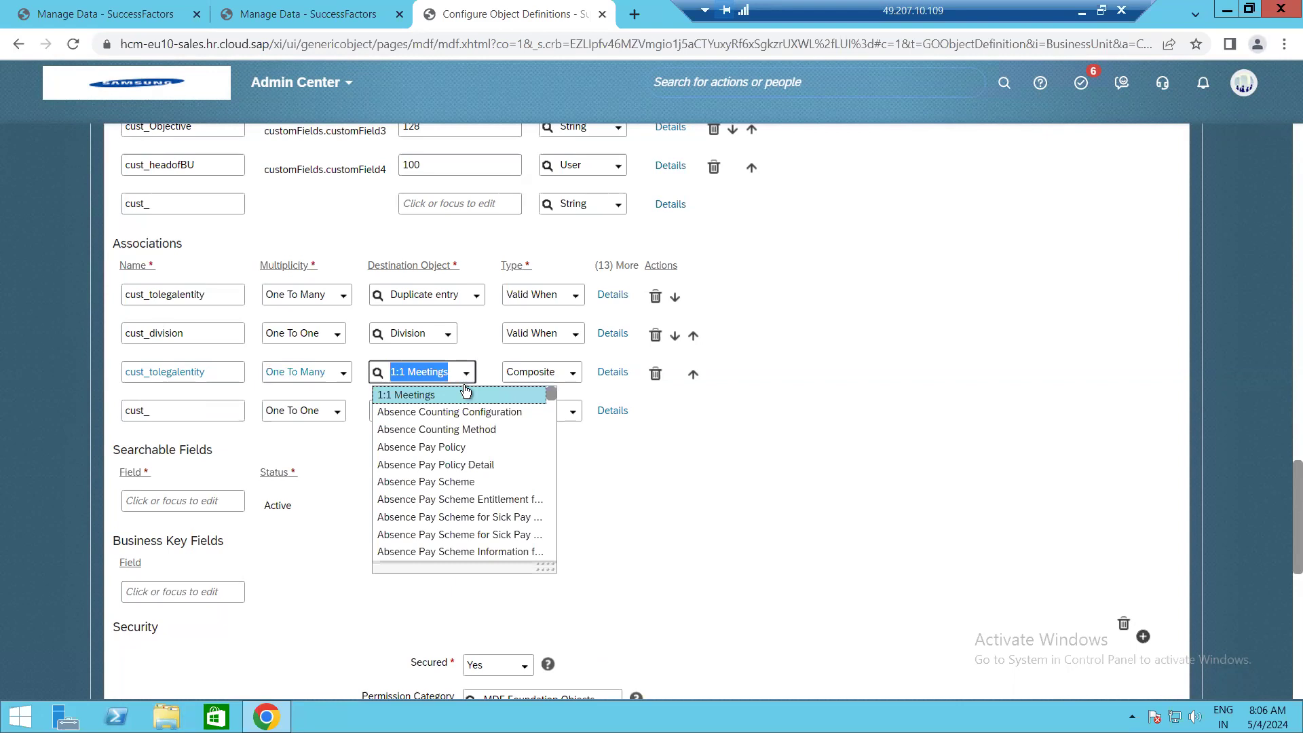
type("lega")
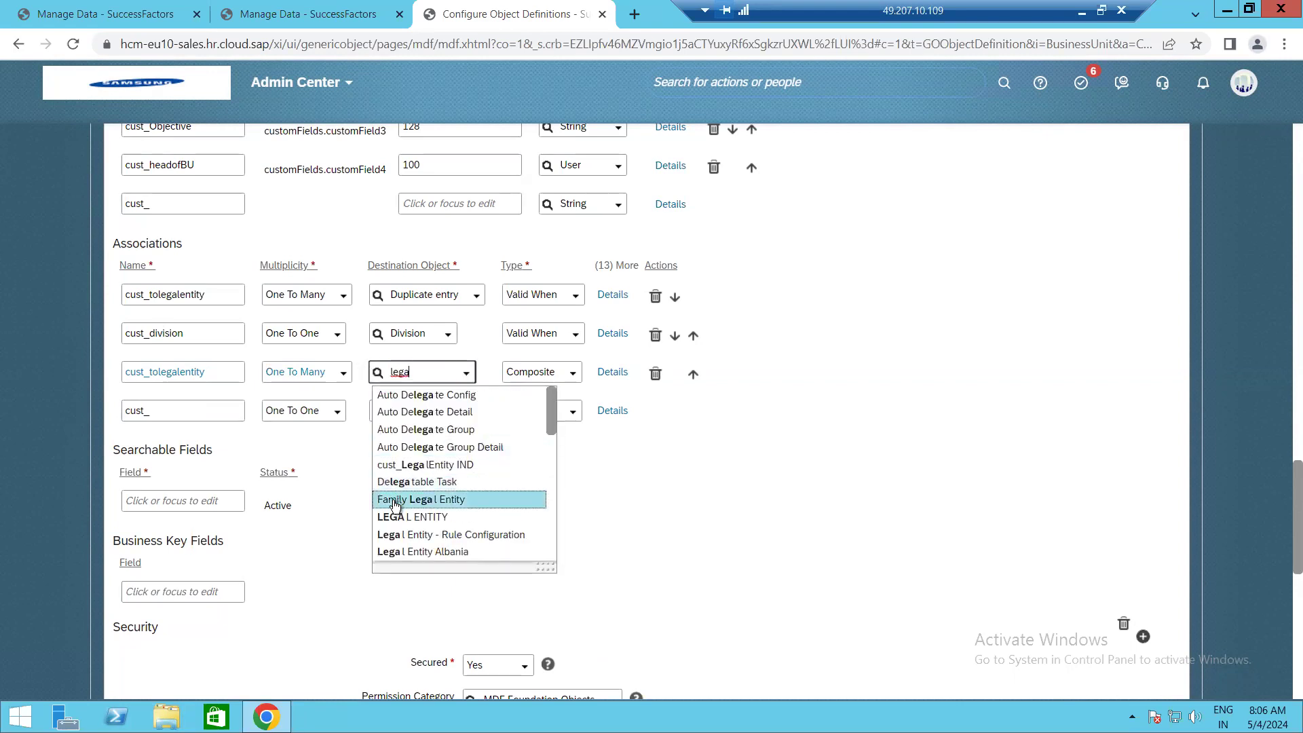
left_click(406, 520)
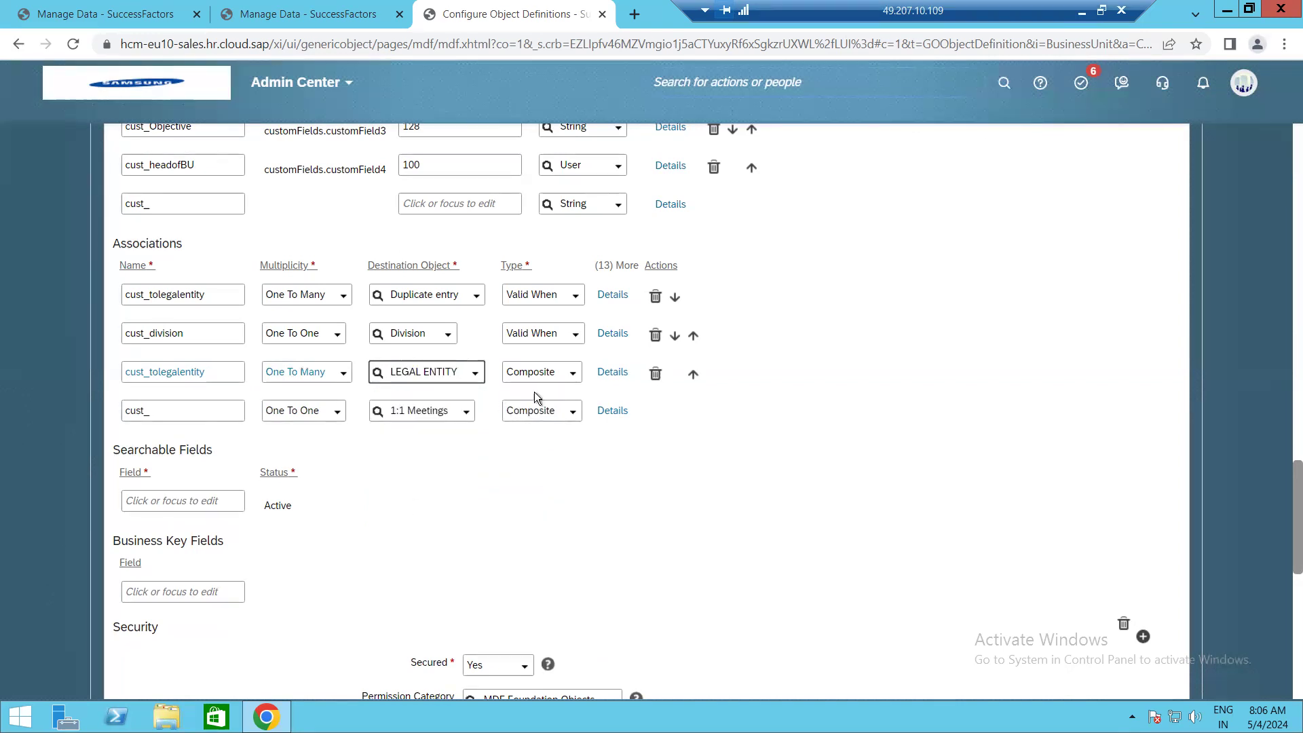
left_click(573, 378)
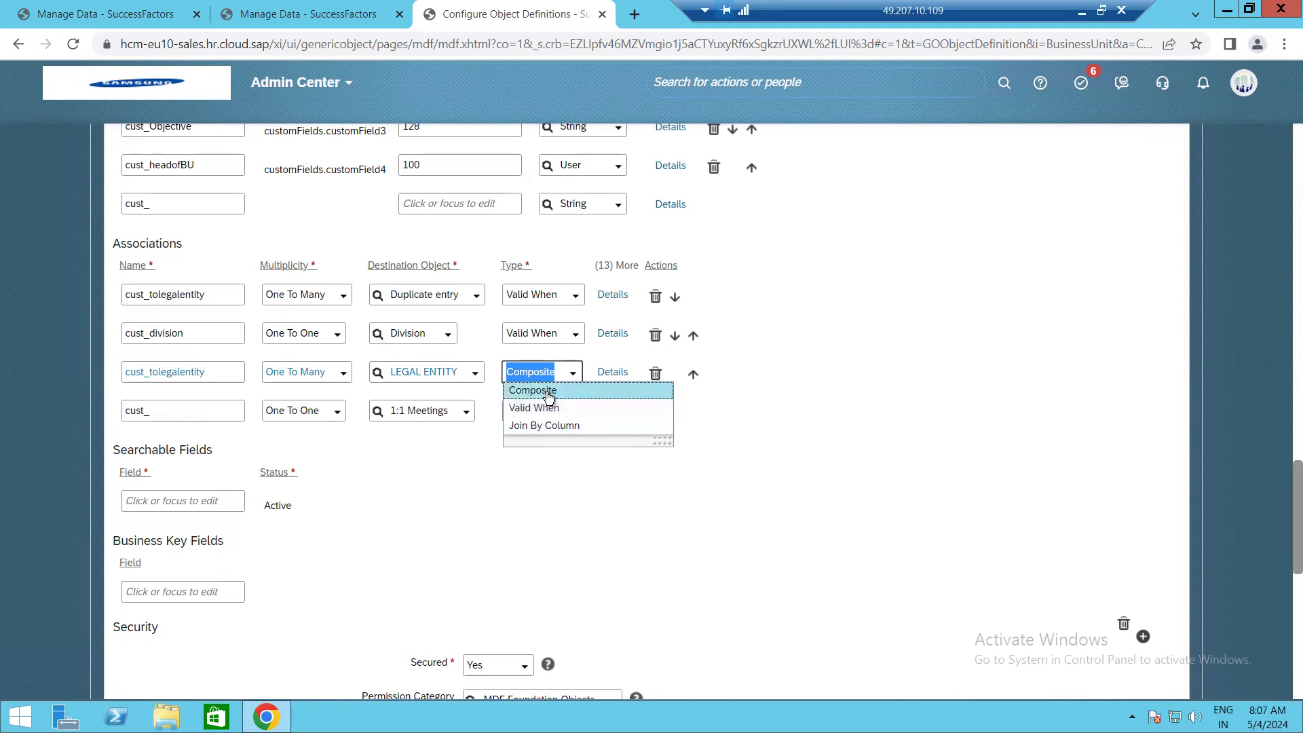
left_click(546, 408)
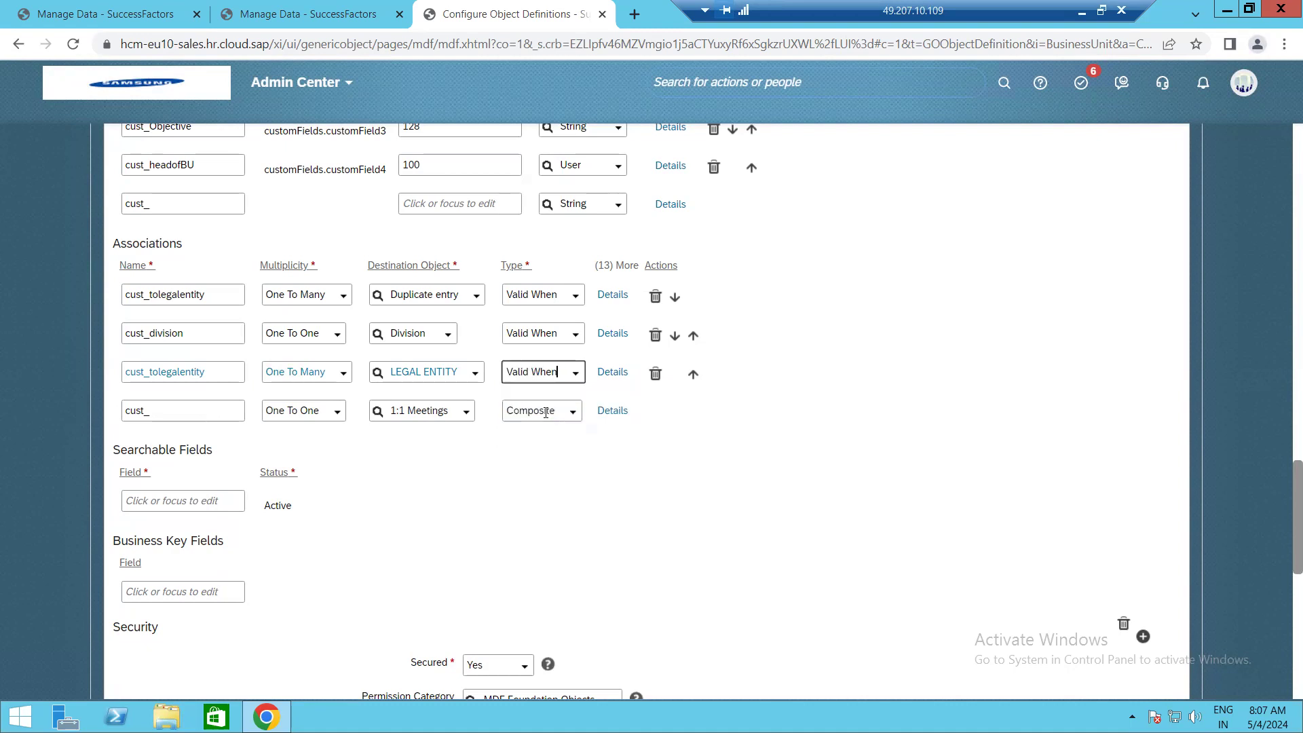
left_click(577, 378)
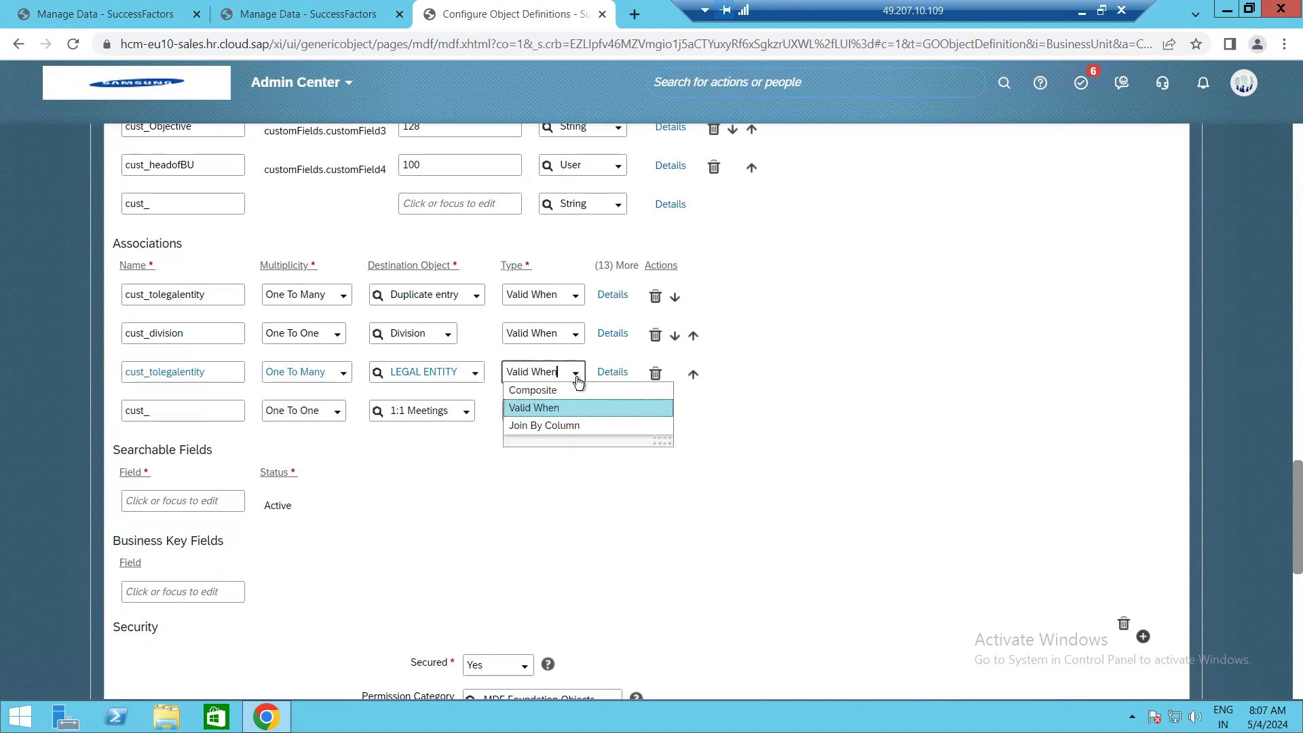
left_click(542, 412)
left_click(527, 386)
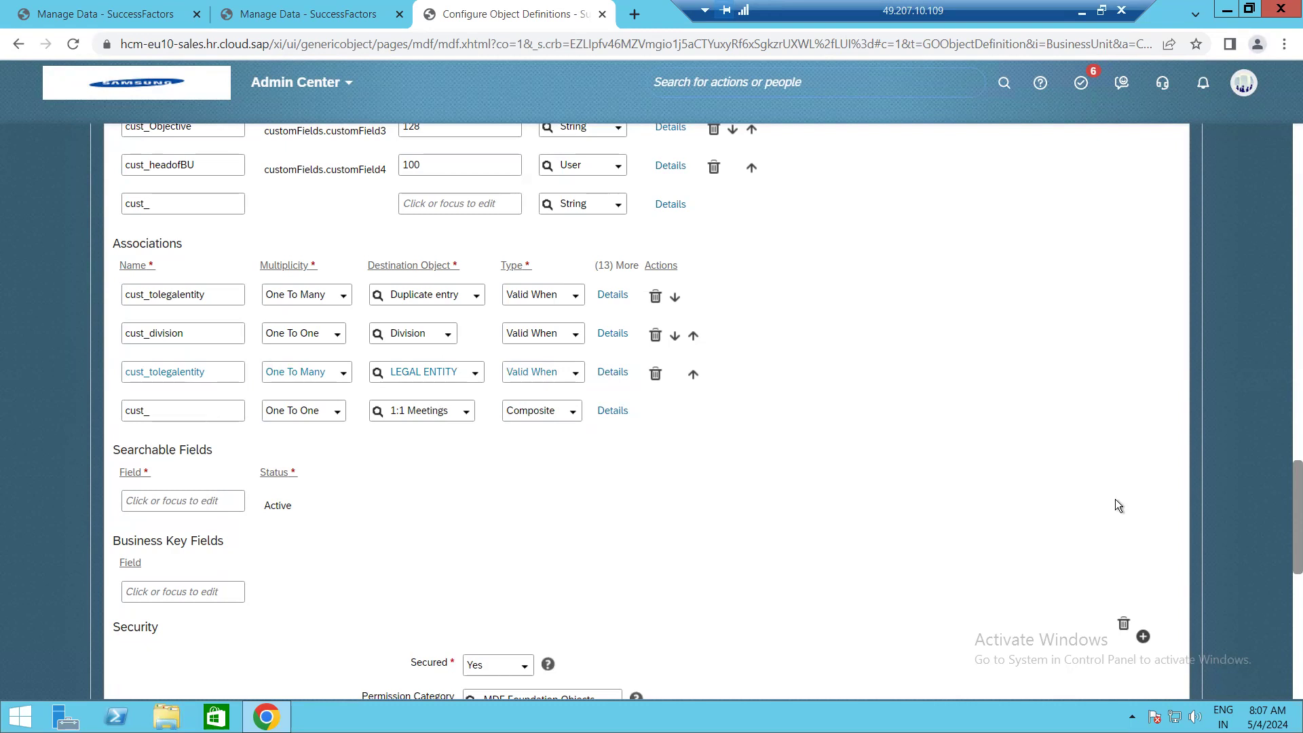
Try to save the Business Unit object definition with the new legal entity association.
scroll(1115, 499, "down", 9)
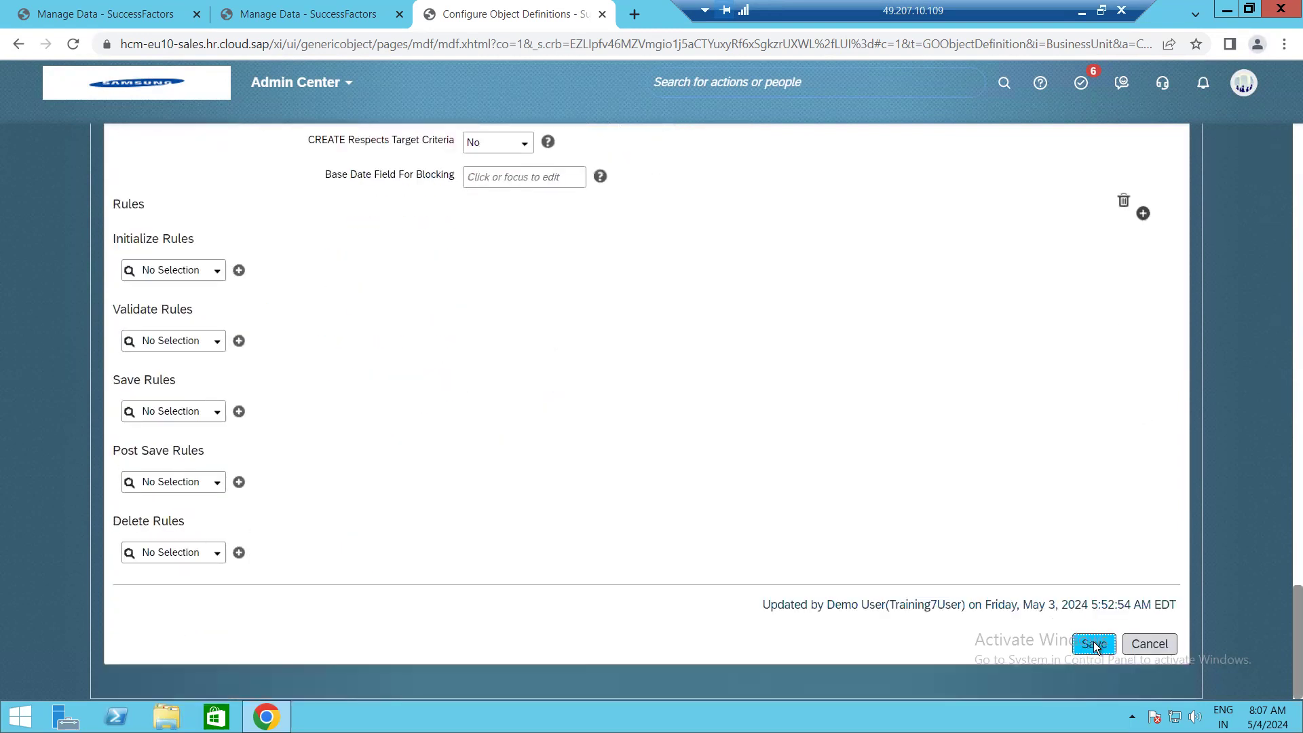
left_click(1093, 642)
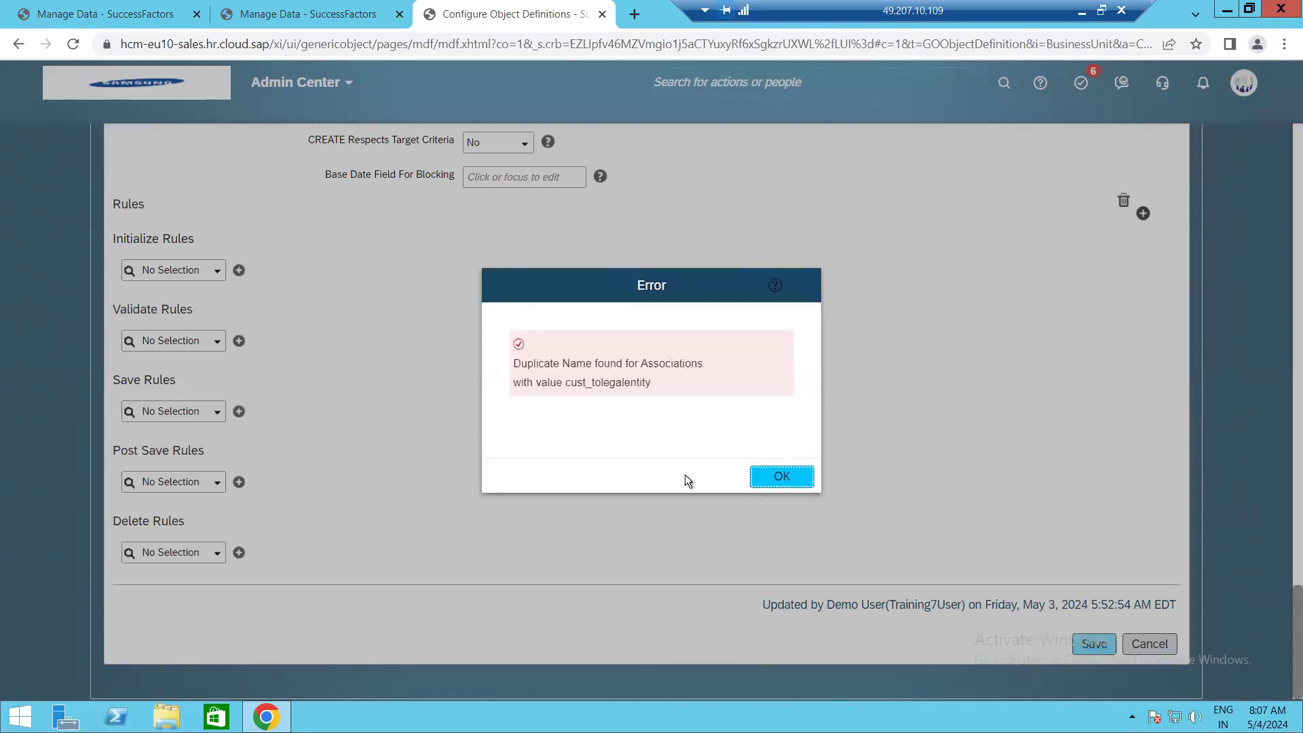
left_click(790, 480)
Delete the older cust_tolegalentity association pointing to Duplicate entry and the cust_division association.
scroll(416, 404, "up", 10)
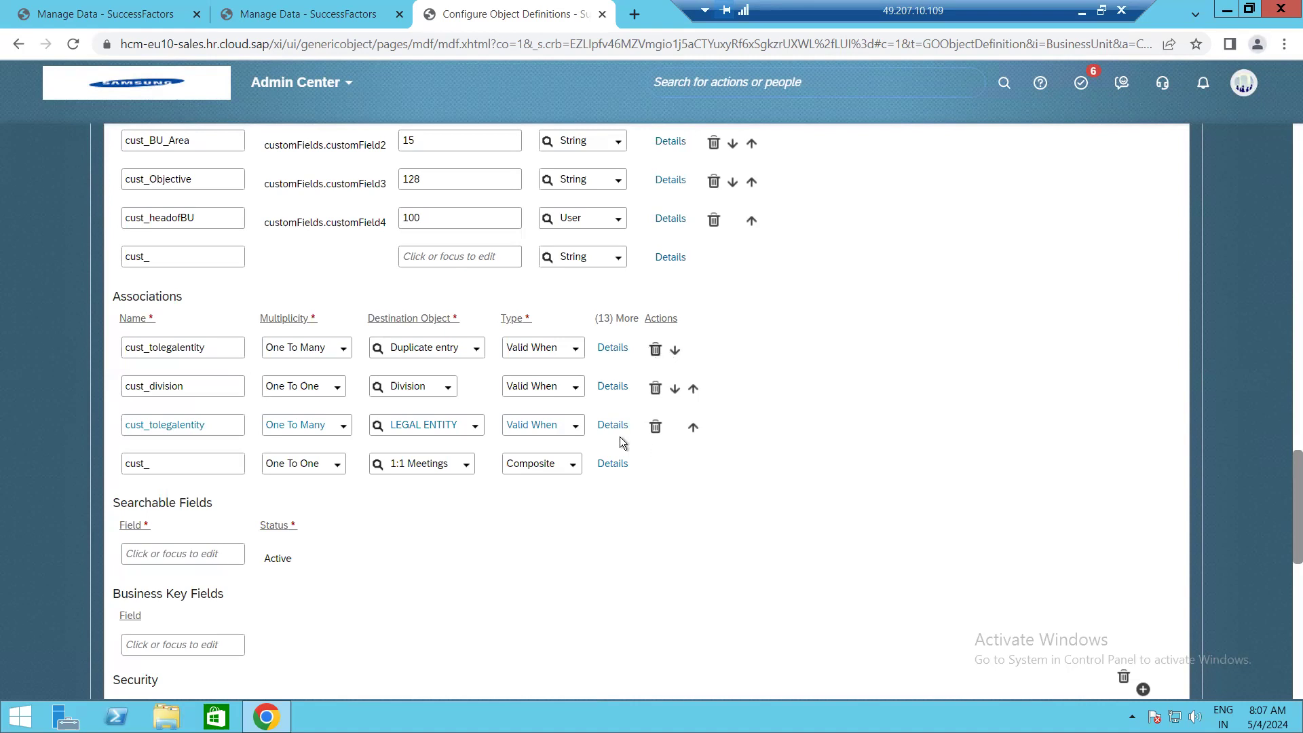
left_click(655, 349)
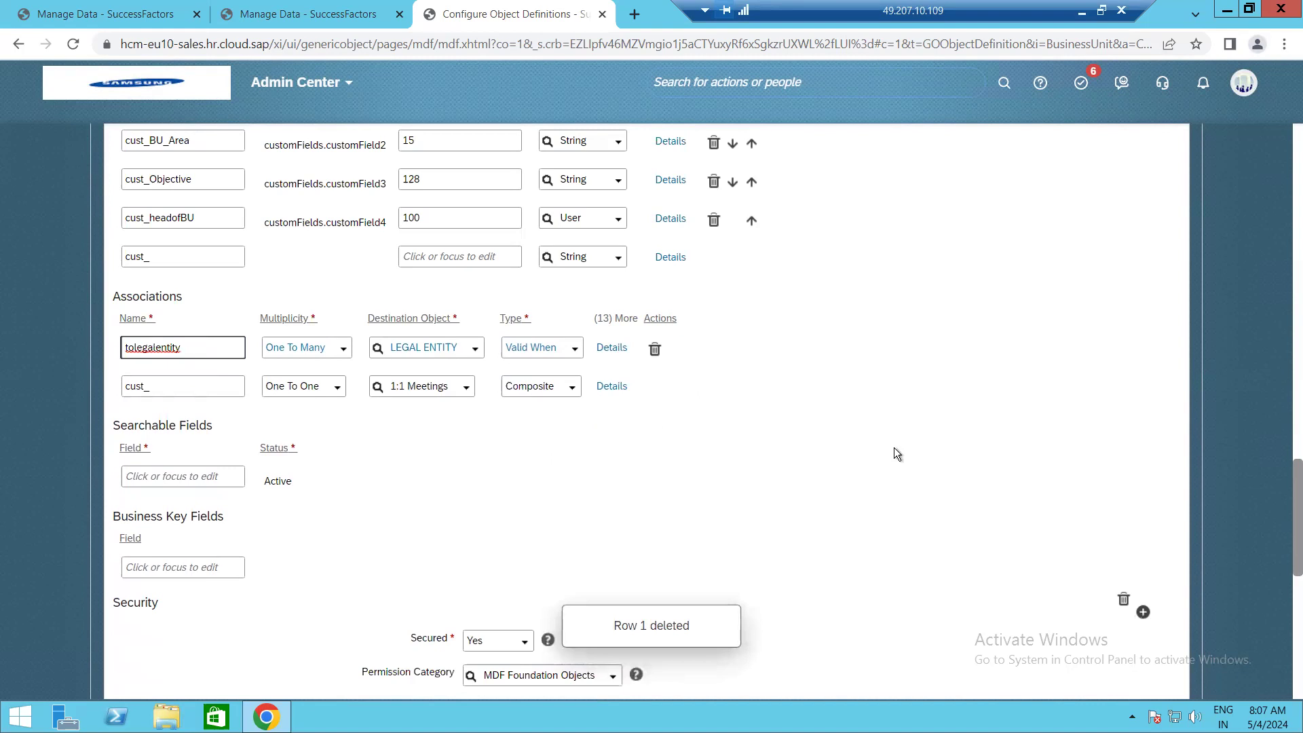
Save the Business Unit object definition, accepting the removal of cust_division and the data source change of cust_tolegalentity.
scroll(1037, 501, "down", 10)
scroll(1105, 625, "down", 1)
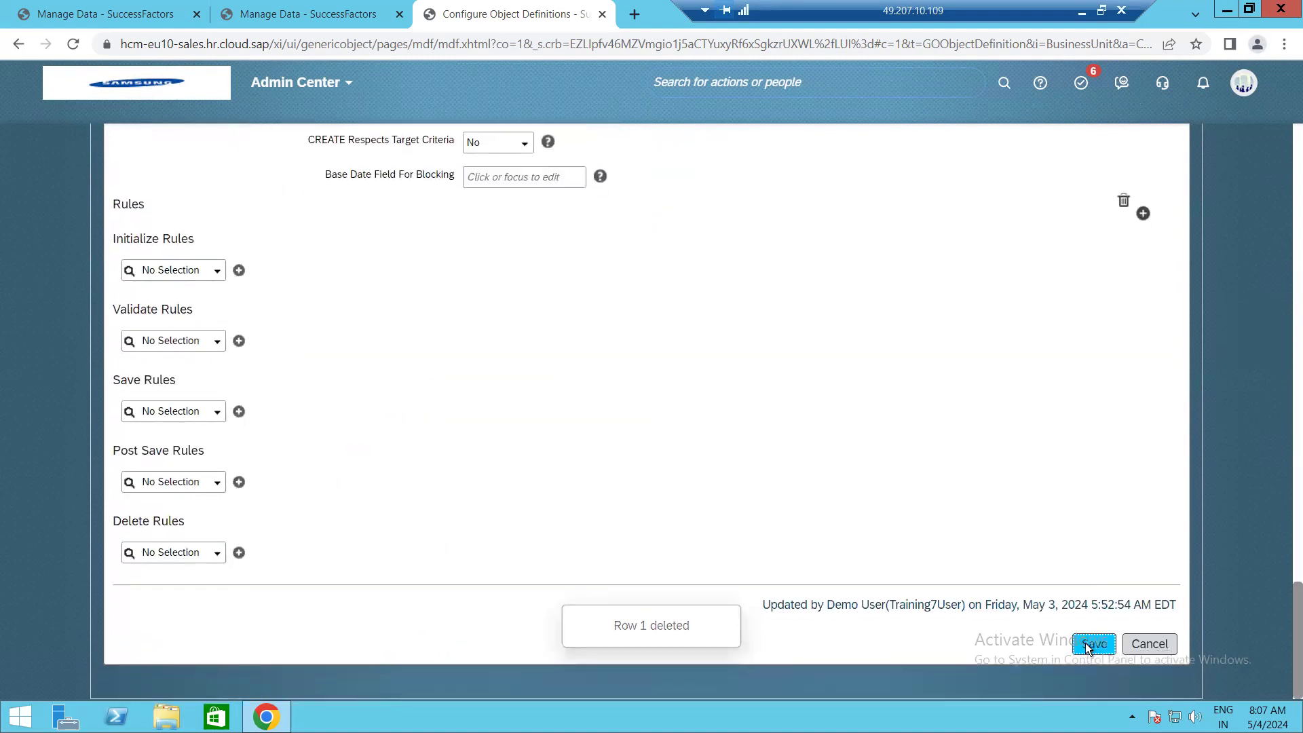
left_click(1085, 643)
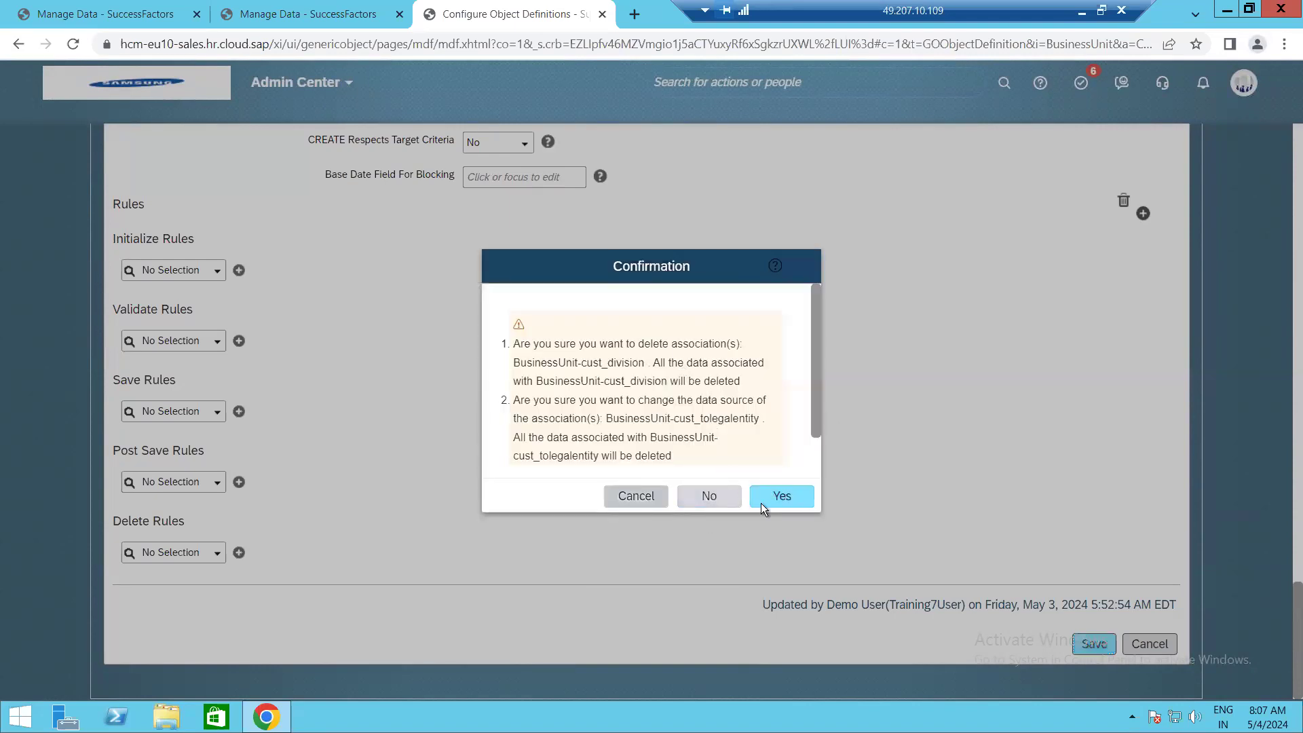
left_click(776, 499)
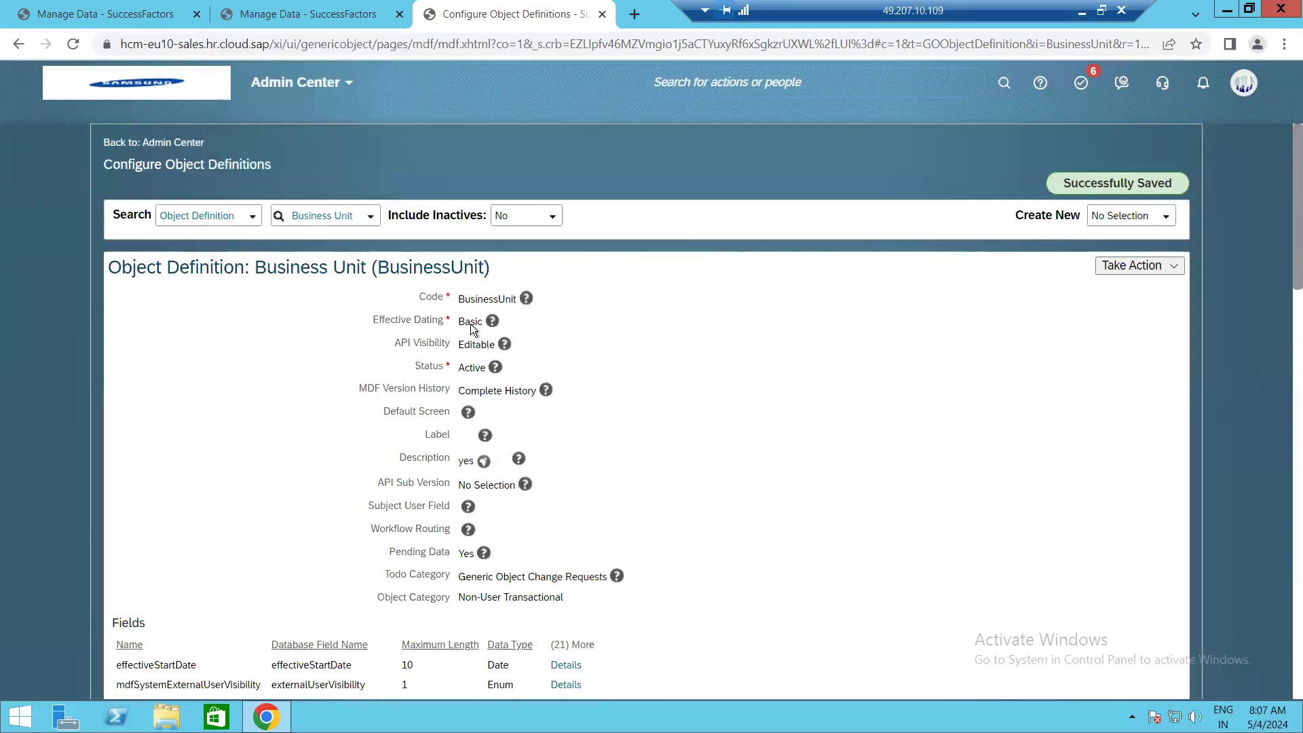
Reload the Toshiba Manufacturing (TS002) business unit record in Manage Data and open it for correction.
left_click(316, 15)
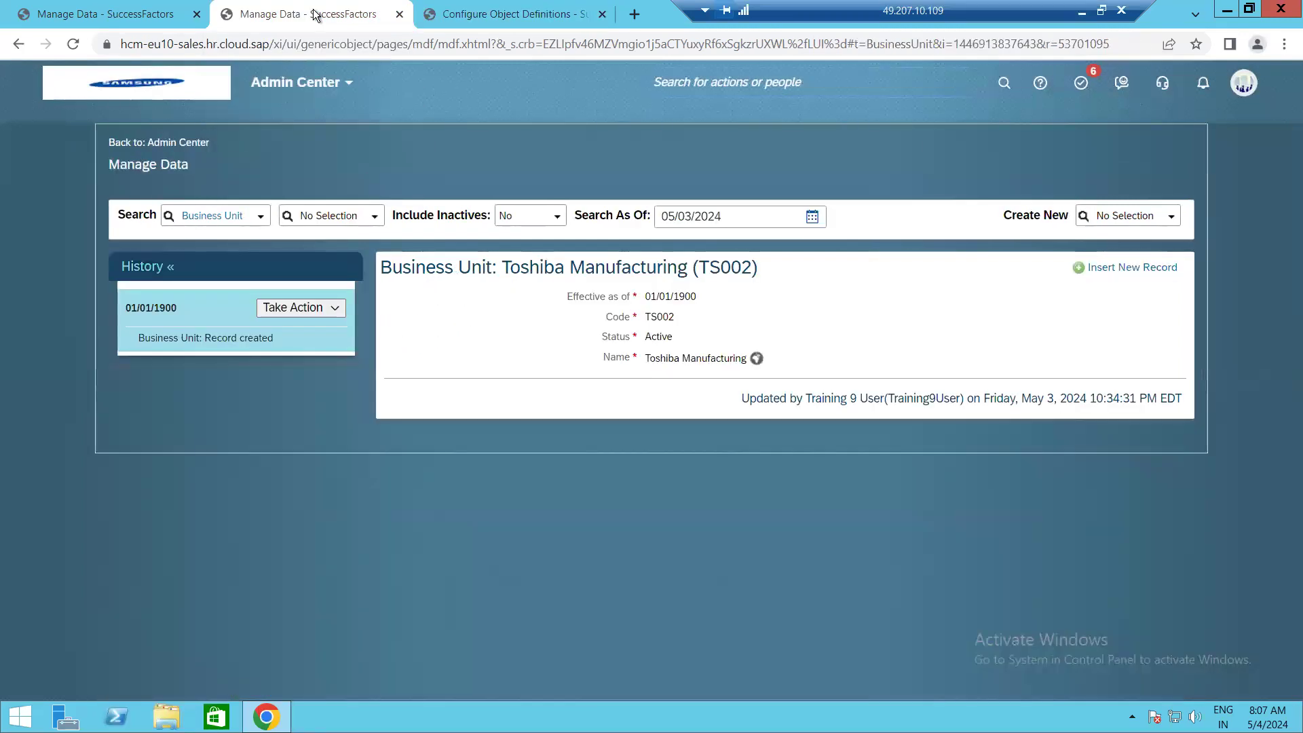
left_click(72, 45)
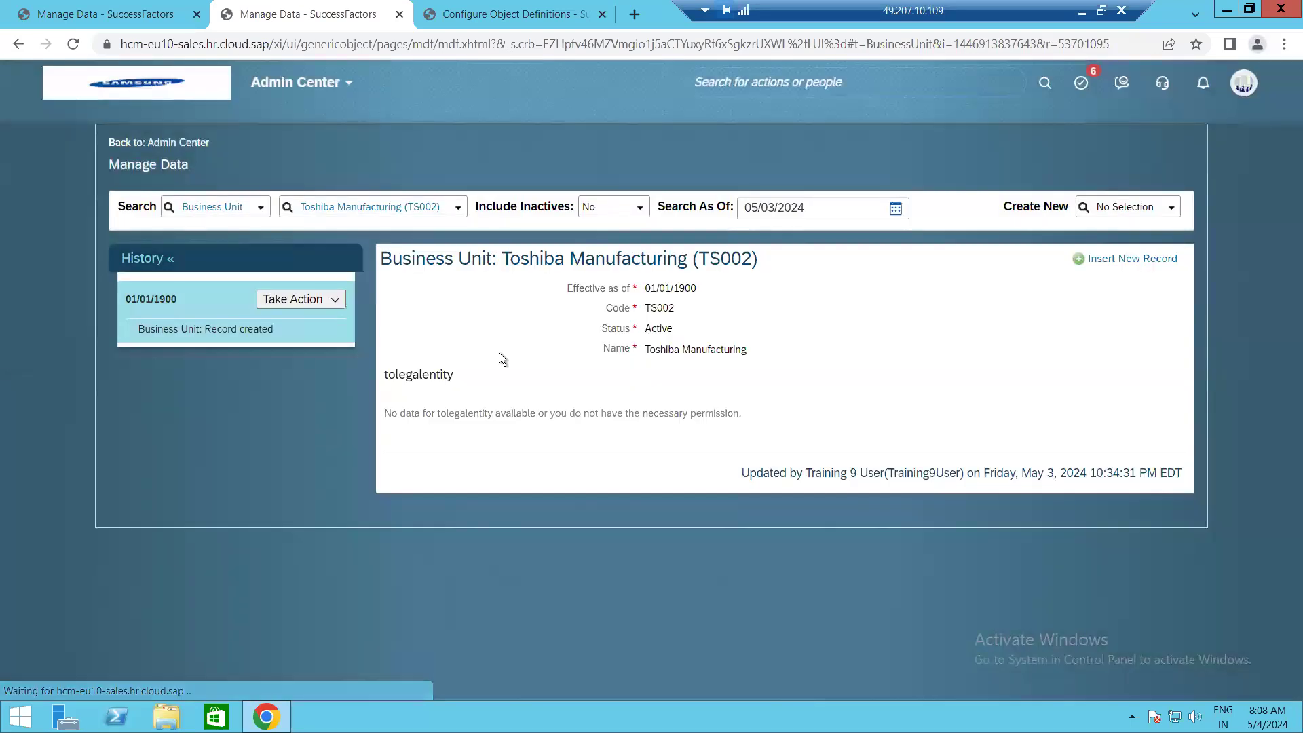
left_click_drag(385, 373, 797, 409)
left_click(797, 410)
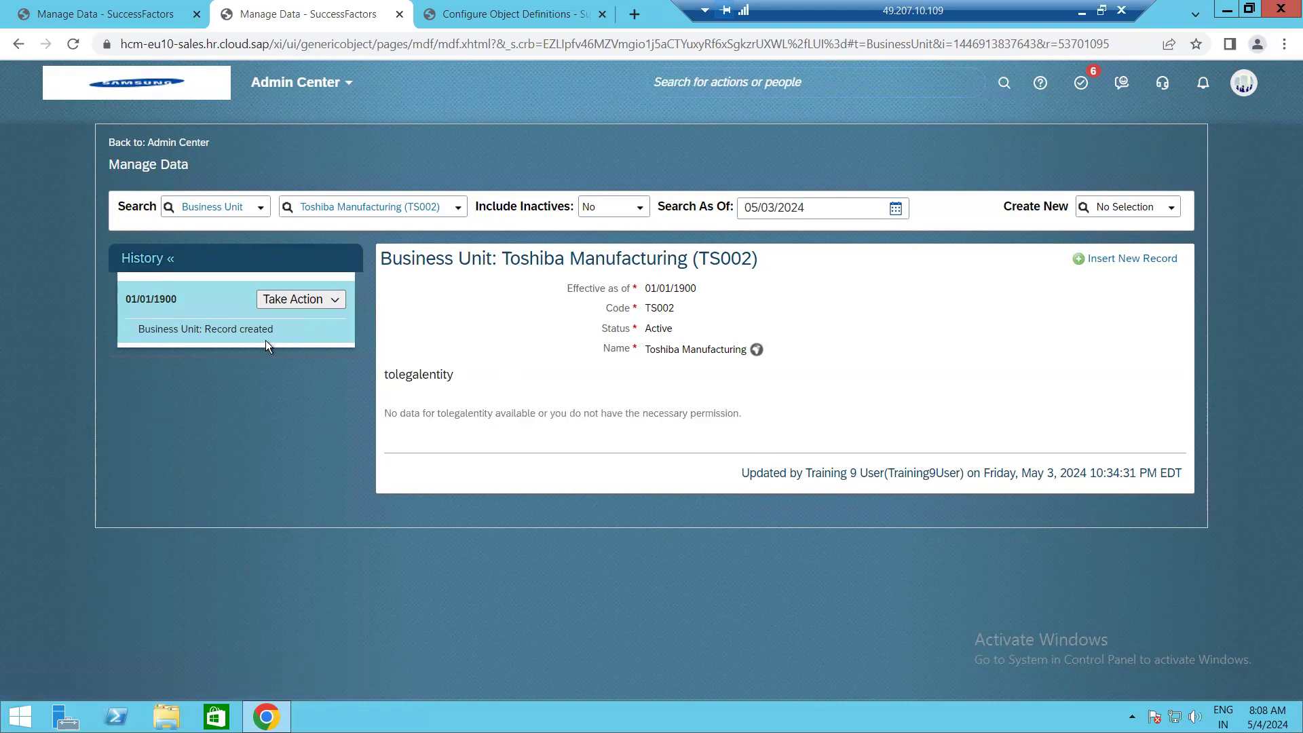
left_click(326, 301)
left_click(266, 320)
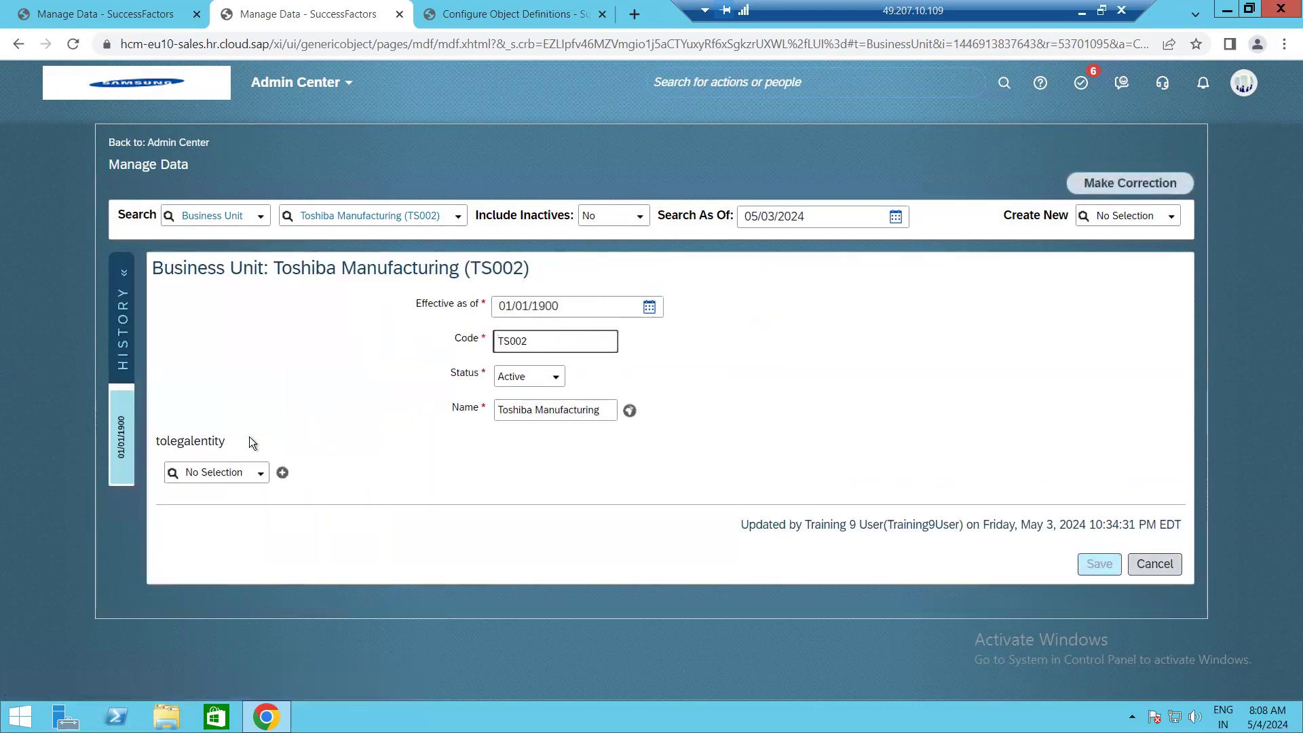
Assign Toshiba (TS001) as the tolegalentity of the Toshiba Manufacturing business unit and save the record.
left_click(258, 474)
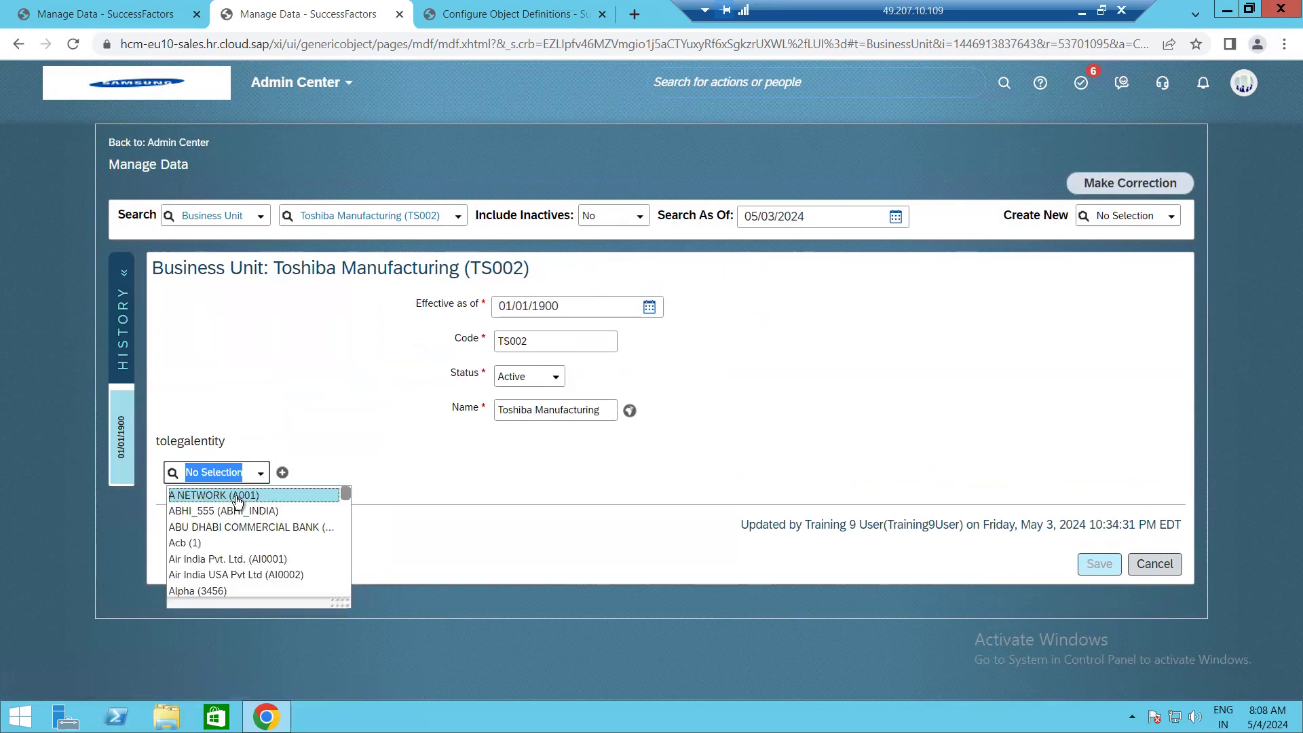
type("tos")
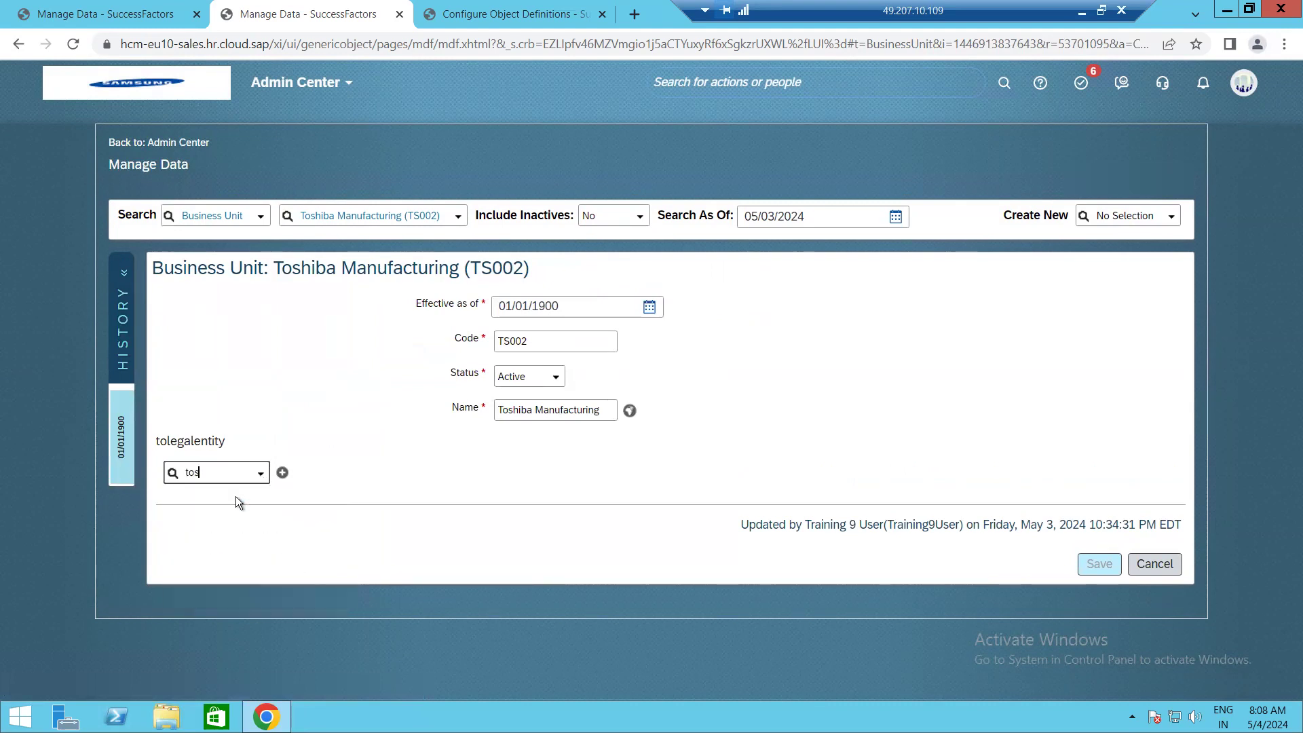
left_click(255, 501)
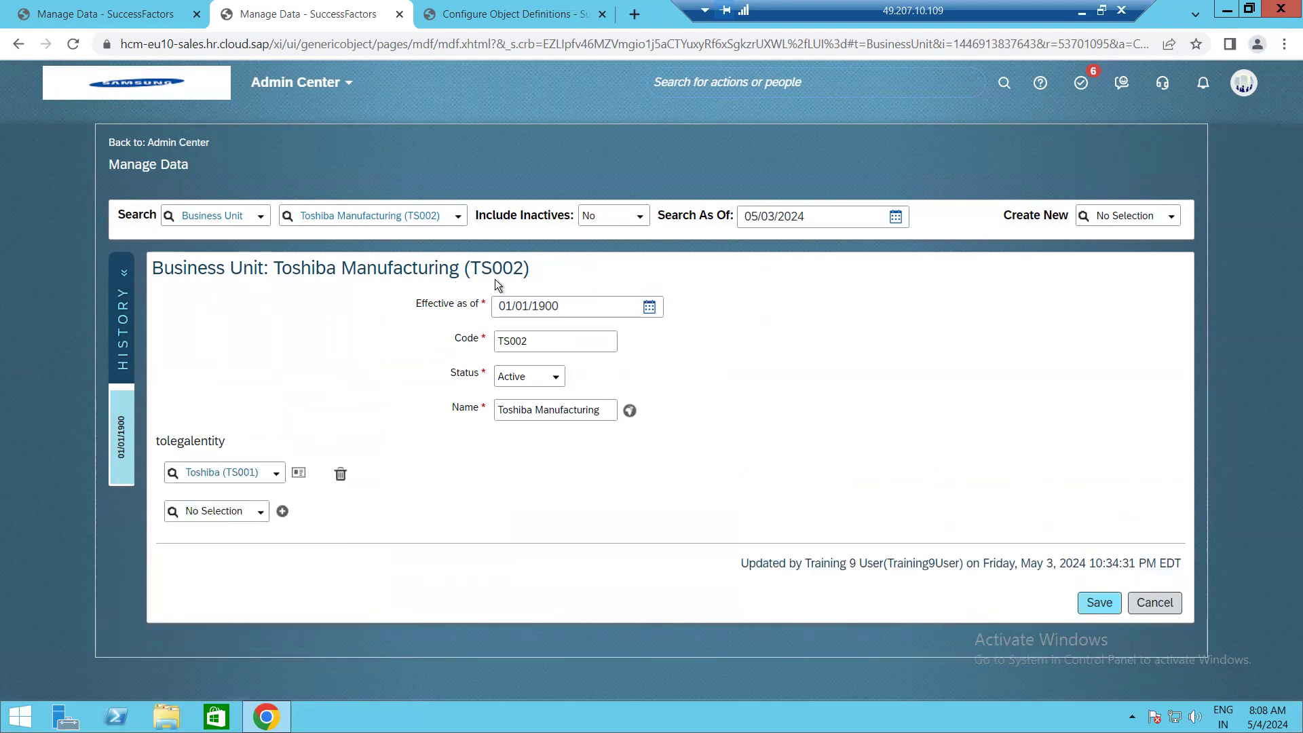
left_click_drag(157, 442, 267, 450)
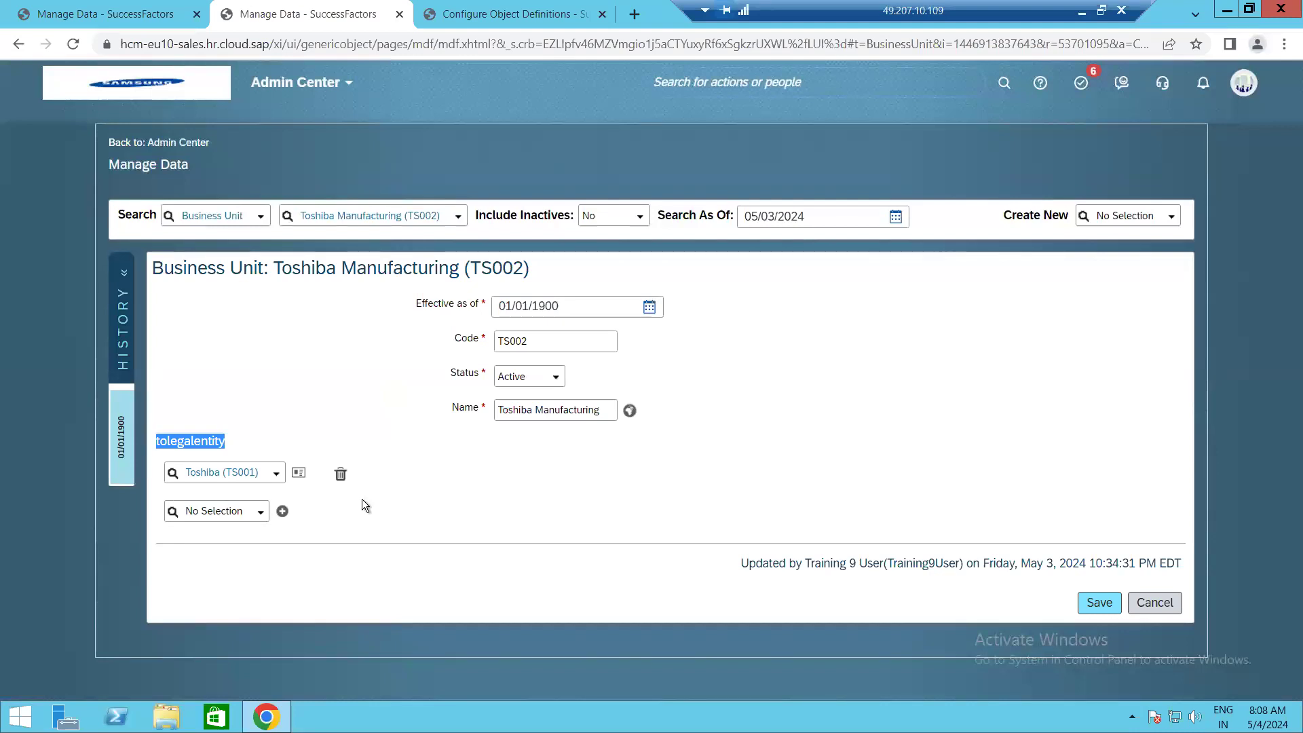
left_click_drag(739, 564, 1154, 584)
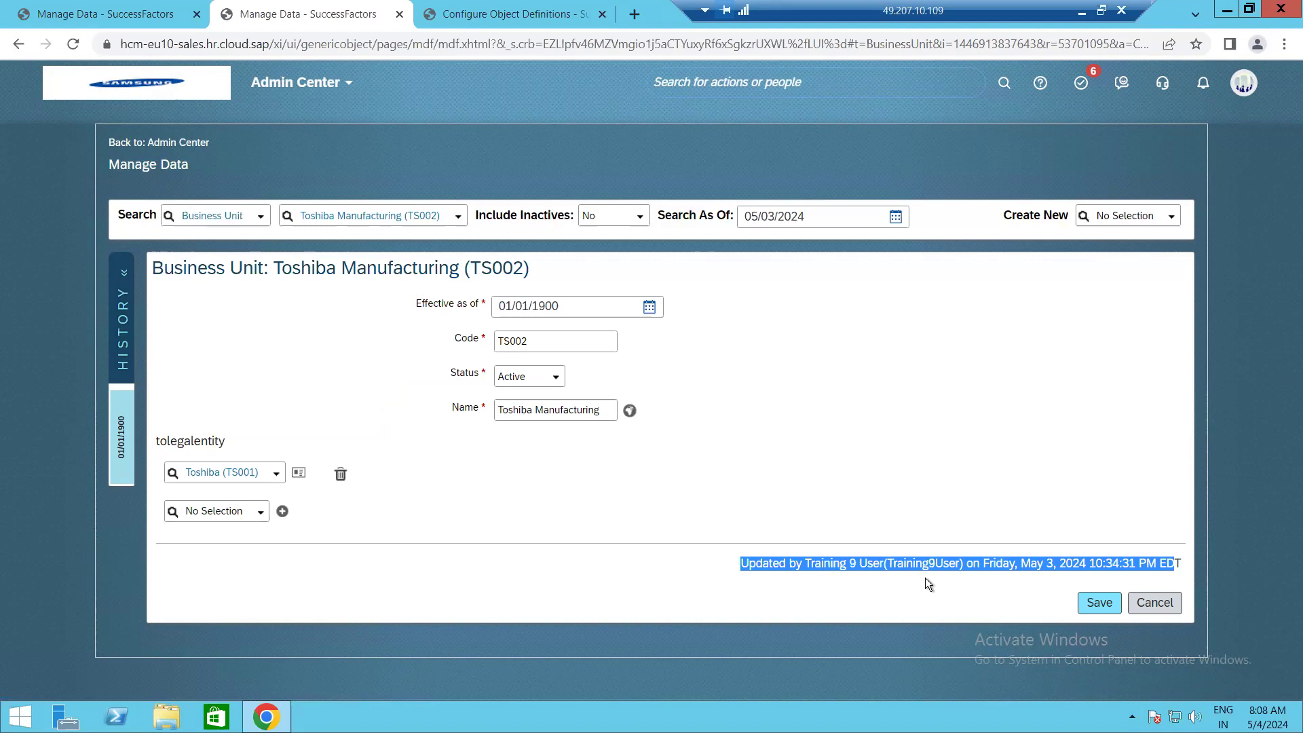
left_click(755, 582)
left_click_drag(739, 555, 1177, 563)
left_click(1101, 601)
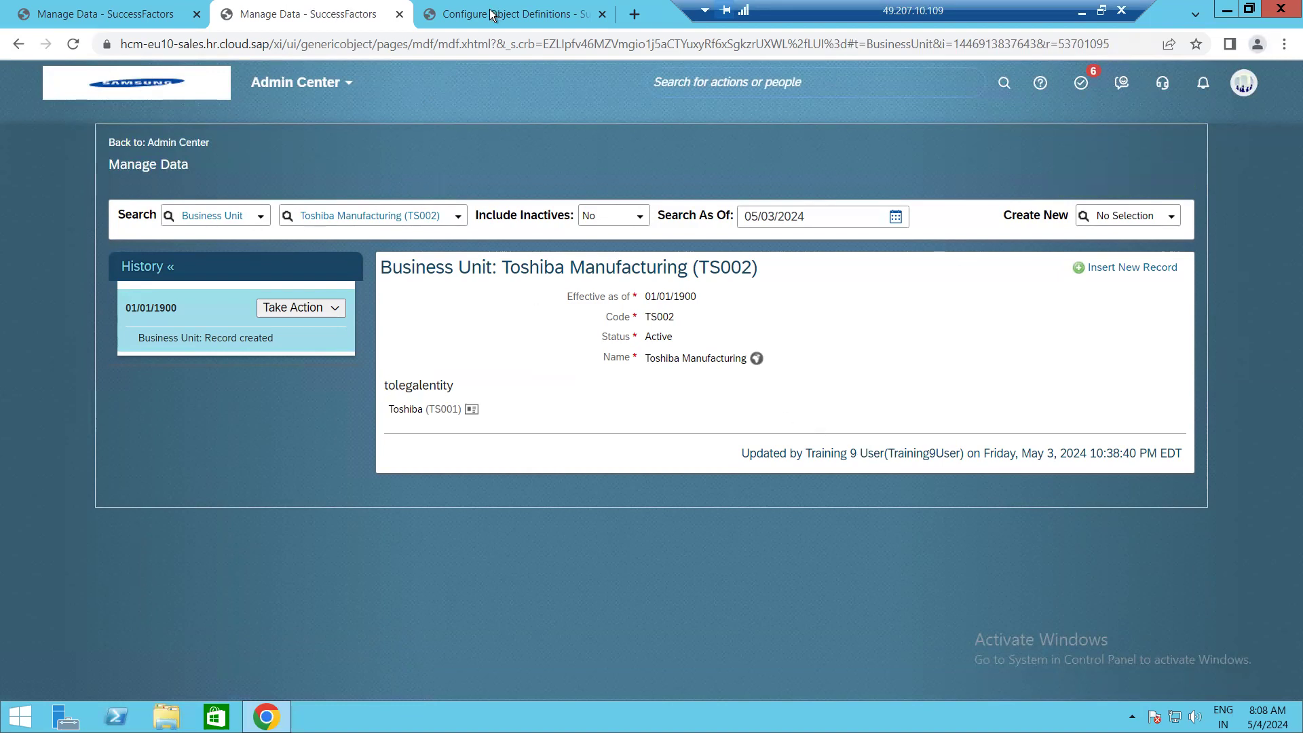
Review the tolegalentity section of the saved business unit record against the associations in the Business Unit object definition.
left_click_drag(377, 271, 834, 386)
left_click(834, 393)
left_click(479, 14)
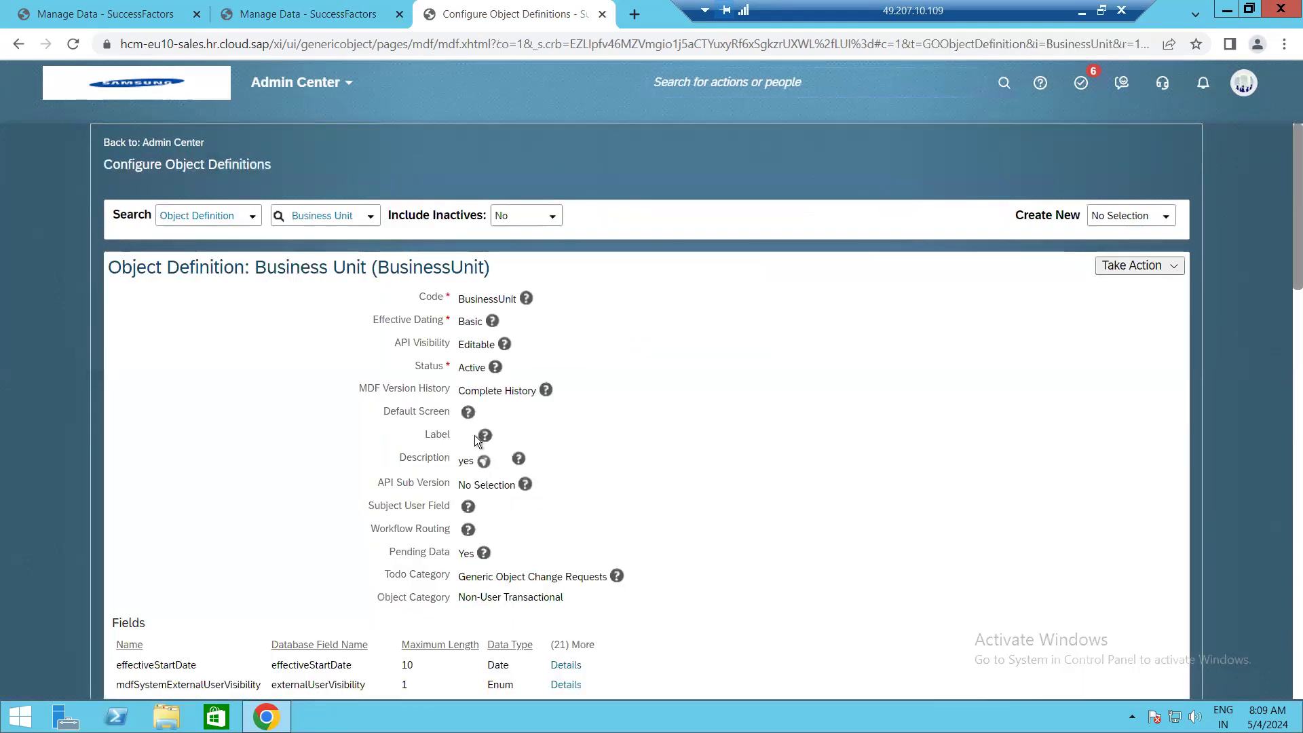
scroll(475, 437, "down", 4)
scroll(474, 440, "down", 5)
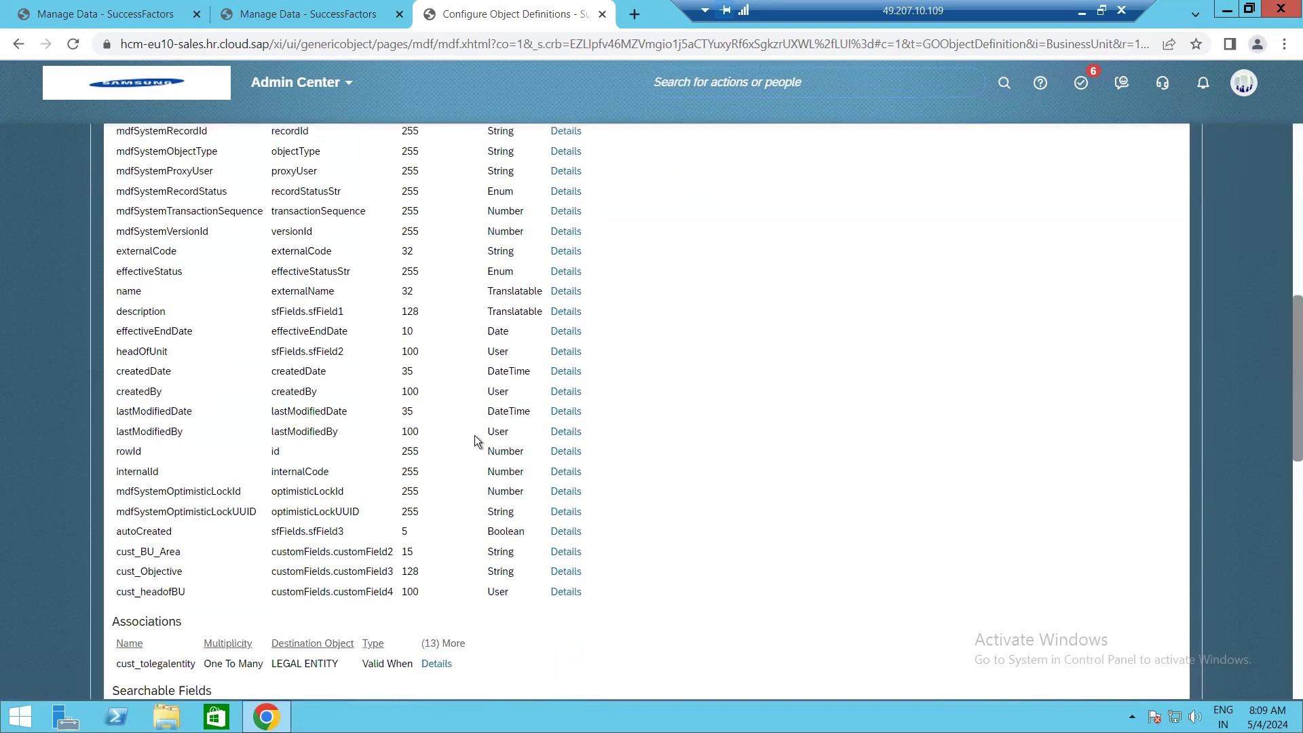
scroll(479, 444, "down", 2)
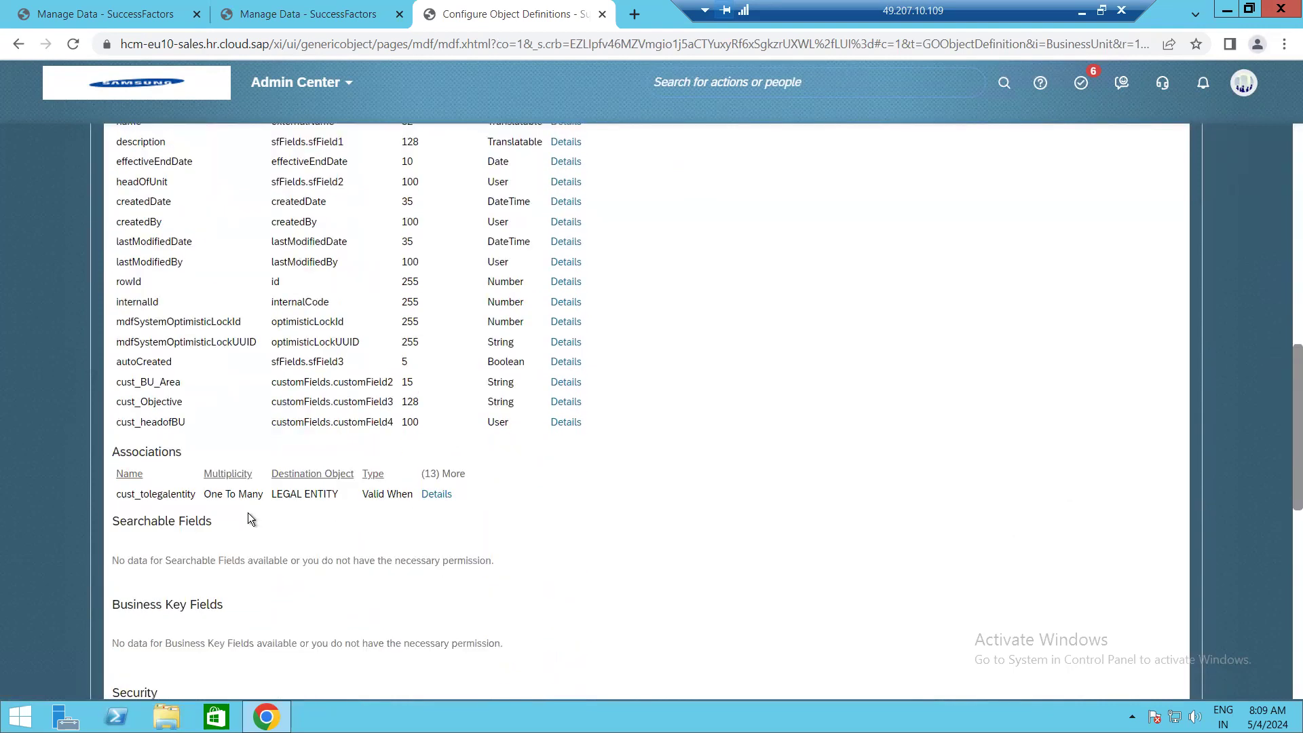
scroll(258, 506, "up", 5)
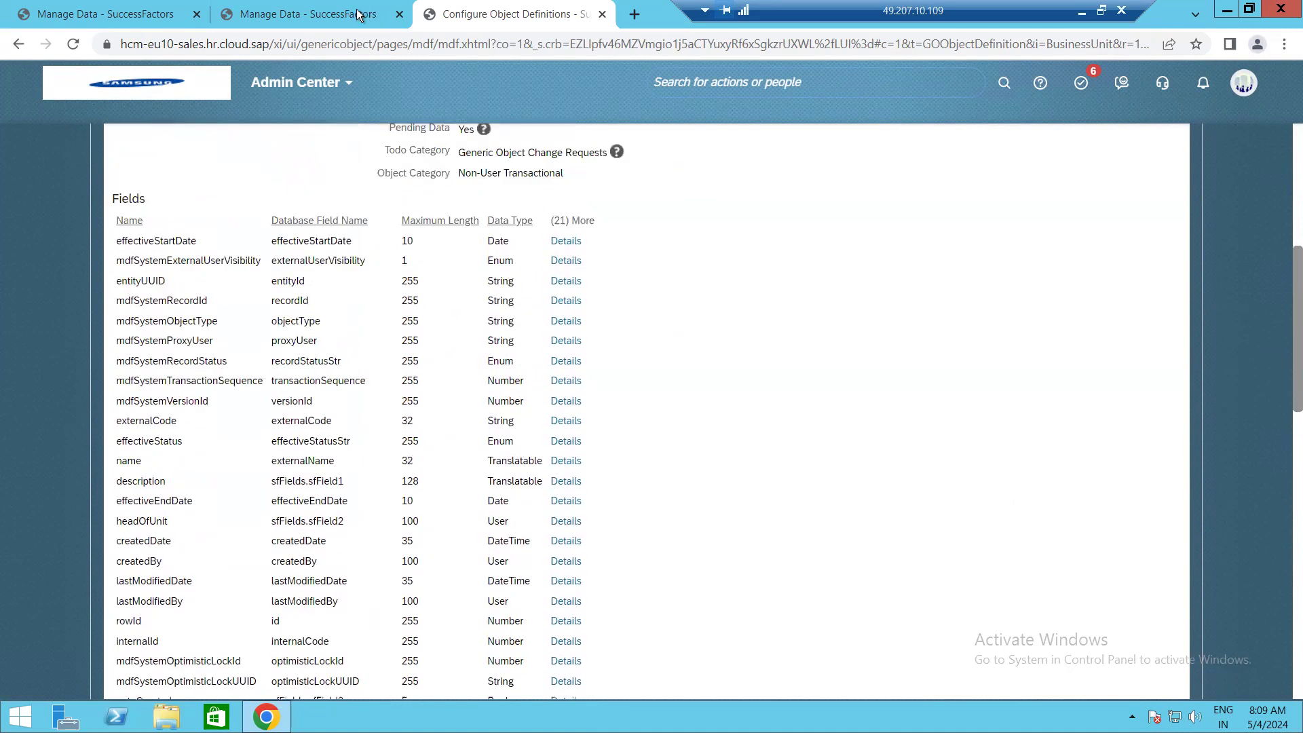
mouse_move(357, 15)
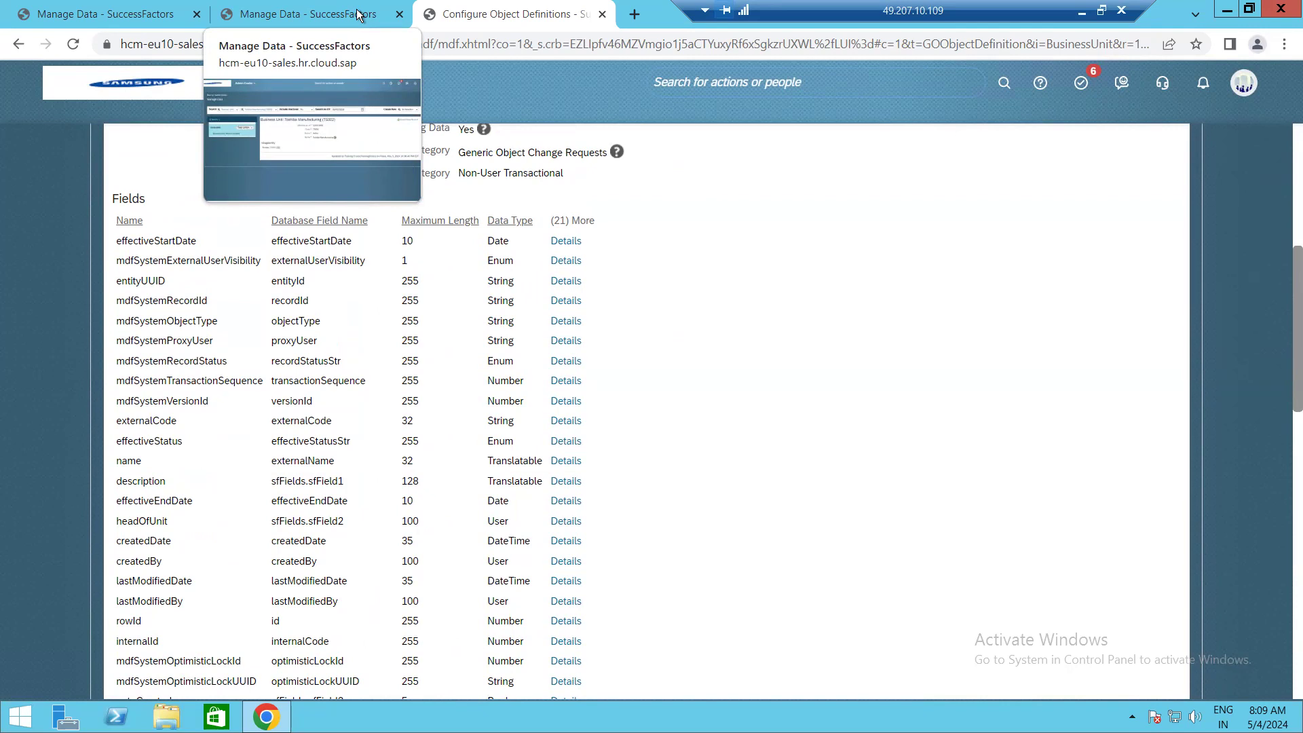
left_click(358, 14)
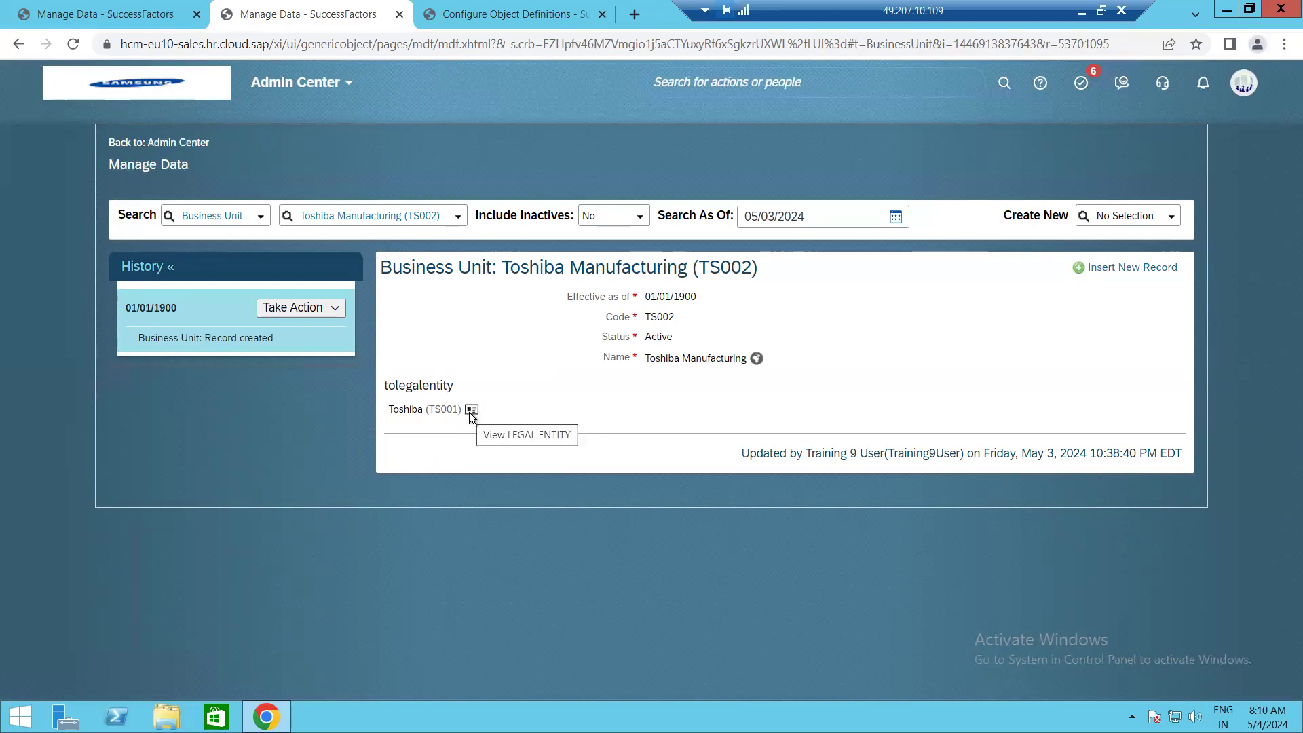
Open the Business Unit object definition for correction and examine its fields, associations and security settings.
left_click(534, 15)
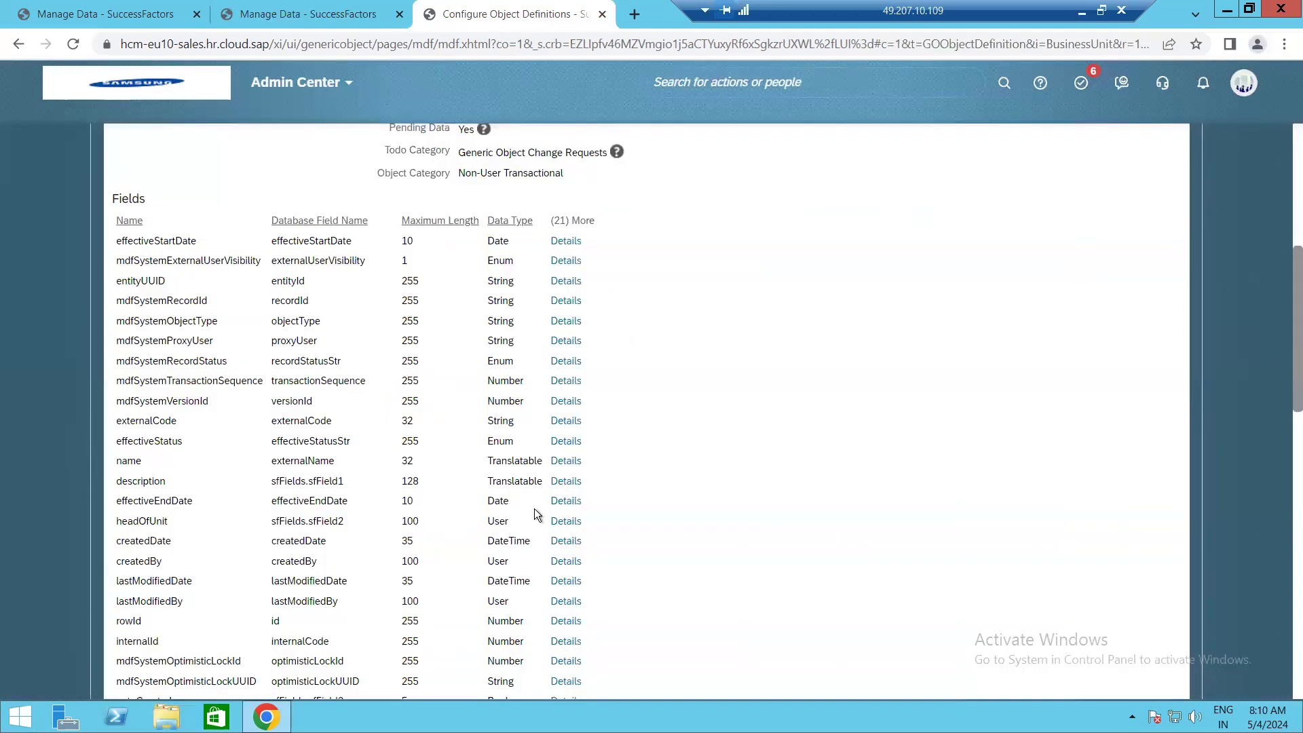
scroll(535, 514, "up", 6)
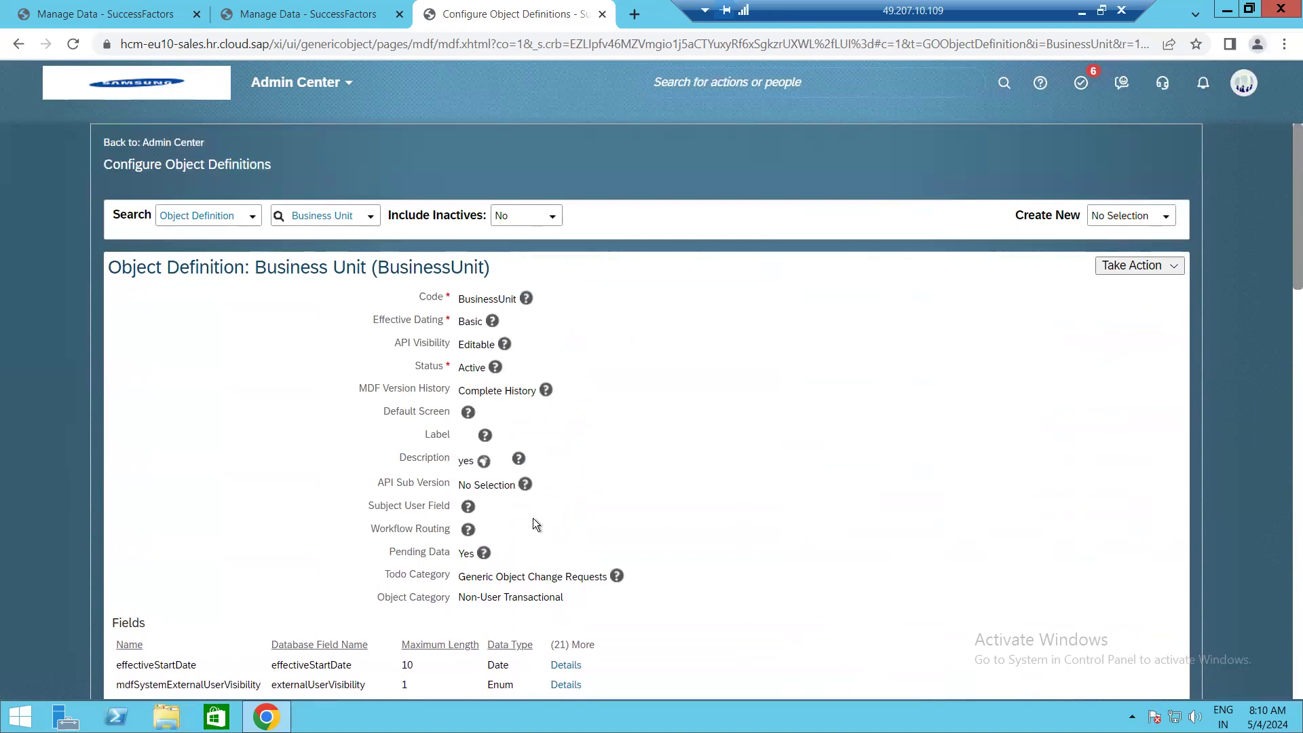
scroll(1036, 287, "down", 1)
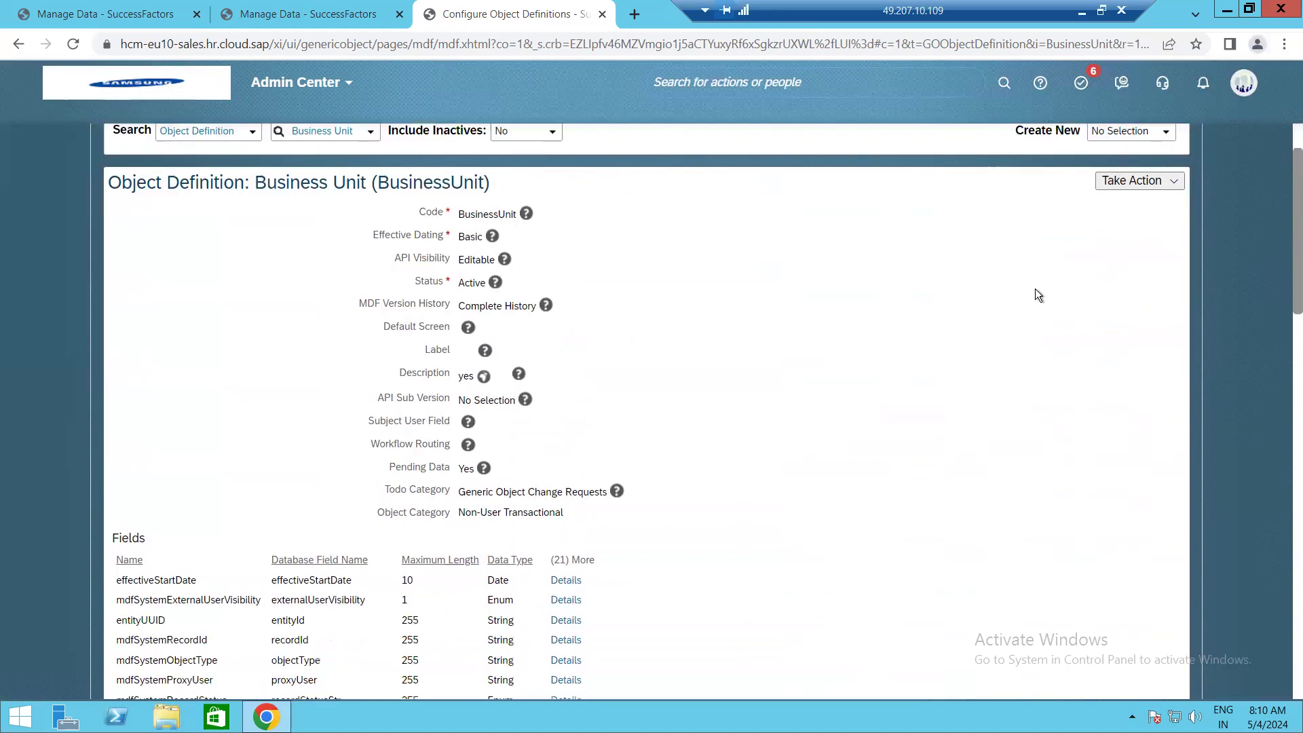
left_click(1110, 181)
left_click(1080, 203)
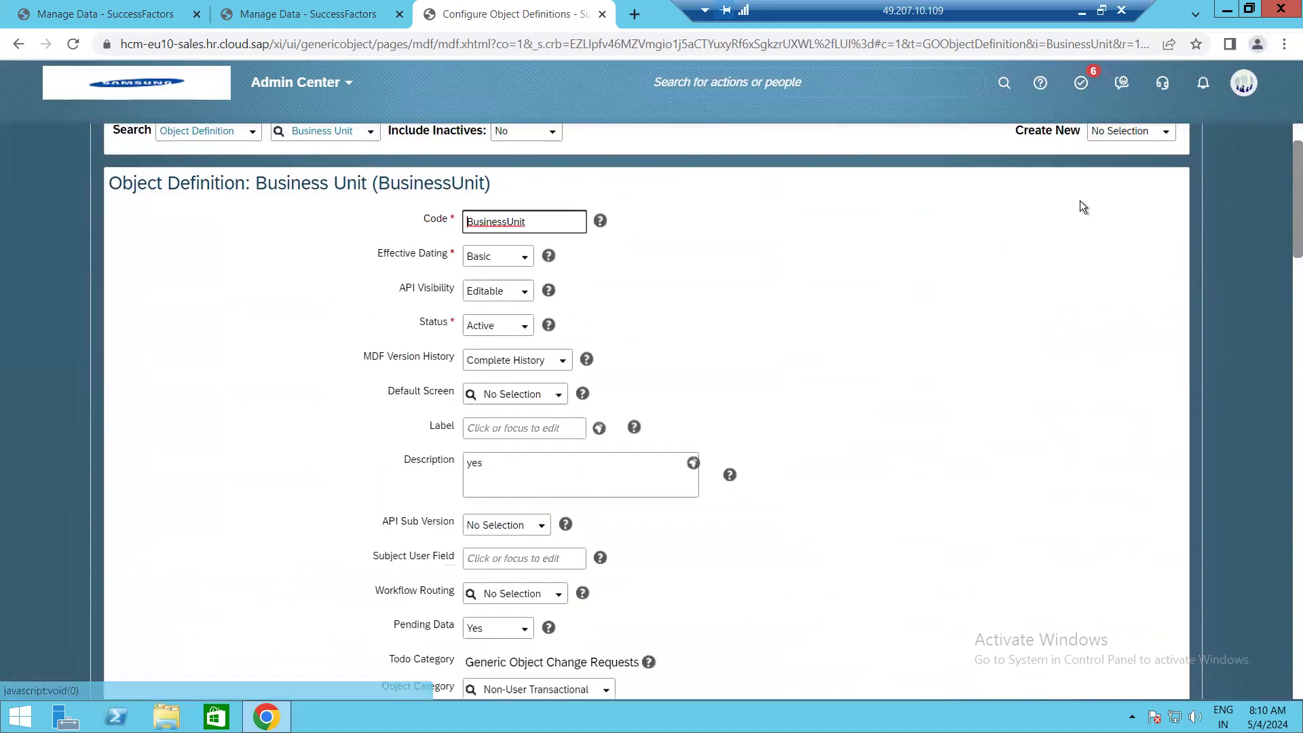
scroll(784, 385, "down", 3)
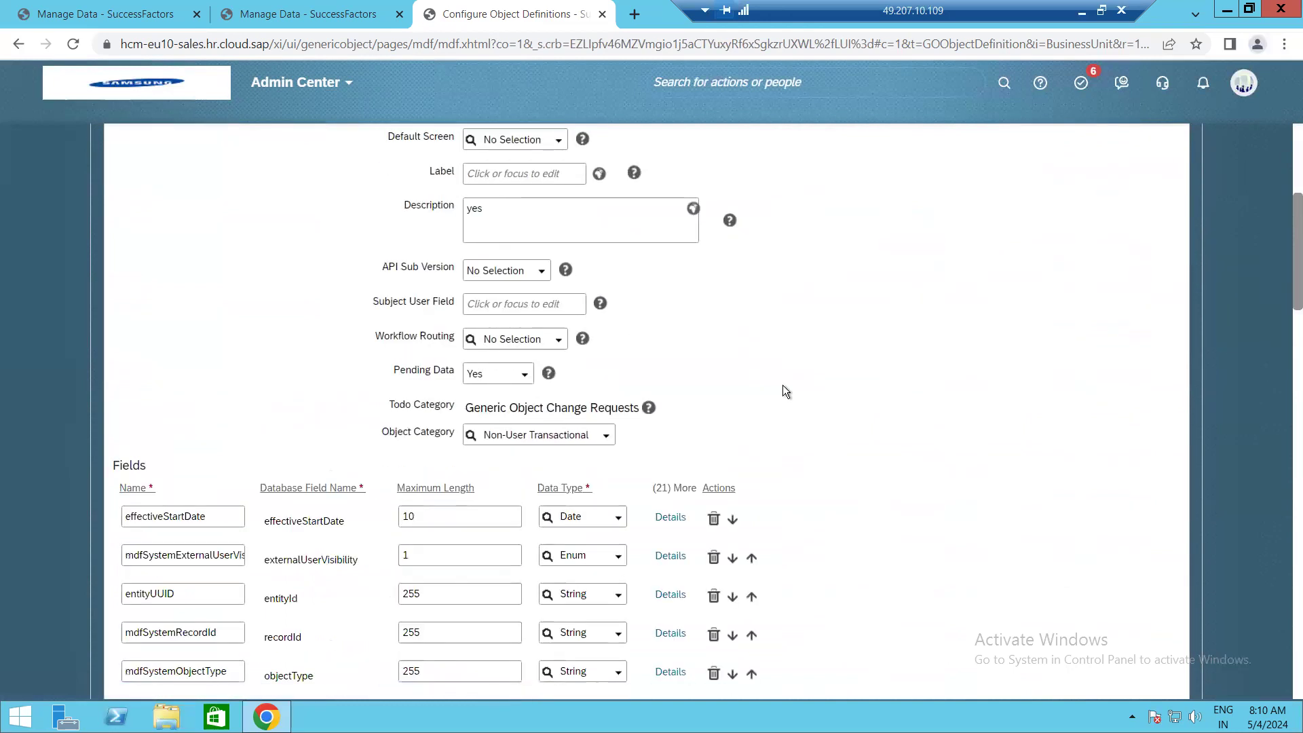
scroll(784, 385, "down", 13)
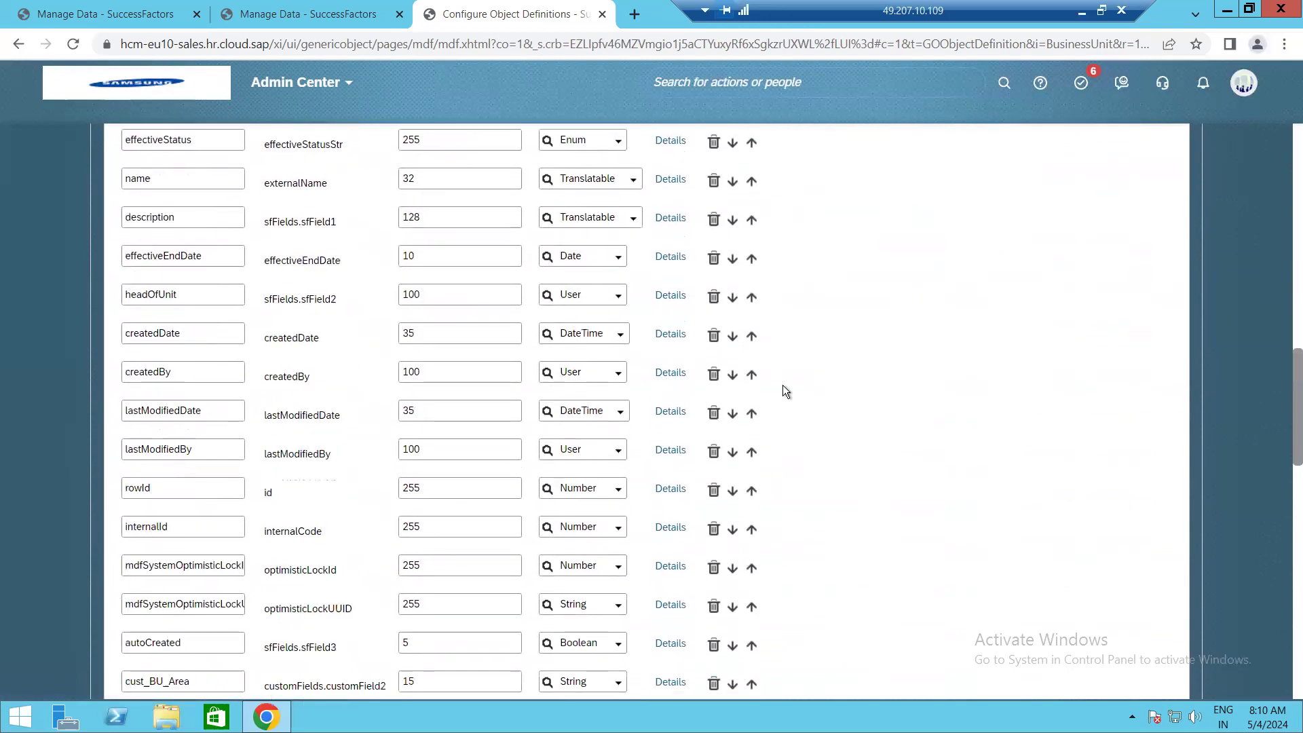
scroll(783, 385, "down", 4)
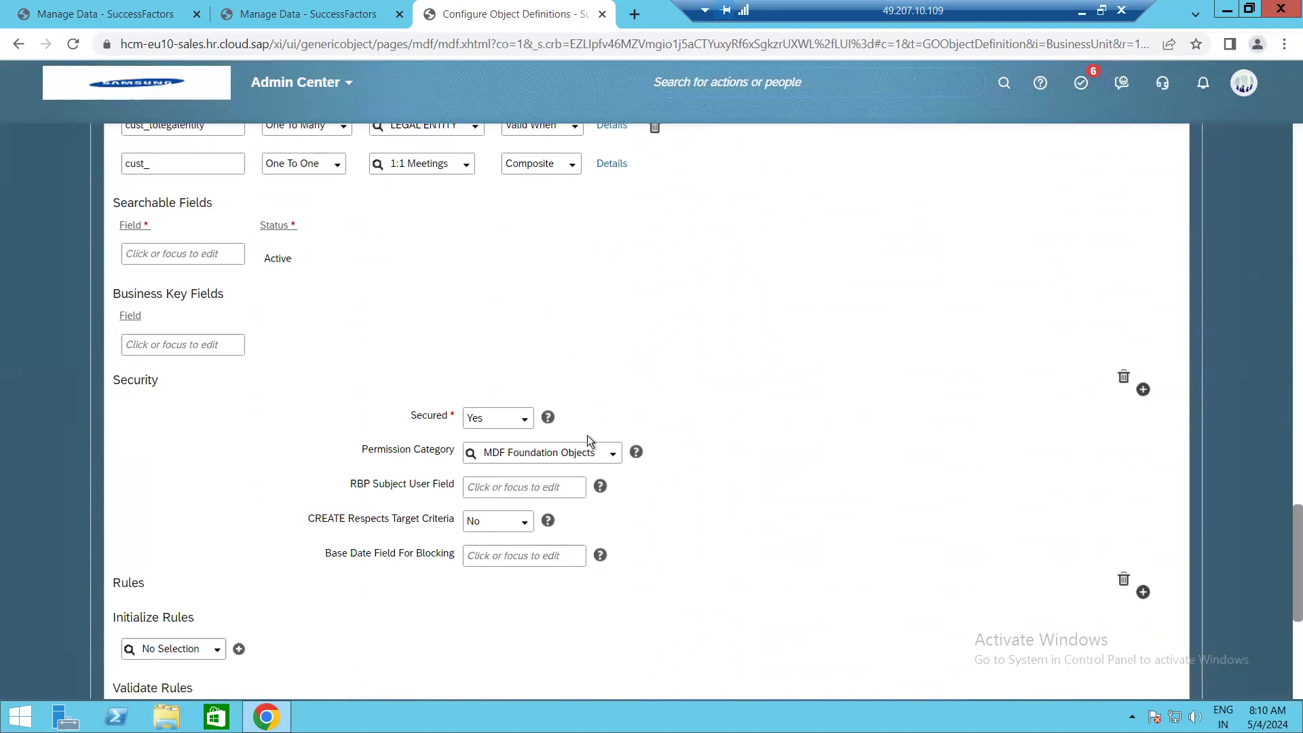
View the Toshiba legal entity record, and open the Toshiba Manufacturing business unit for correction to examine its linked legal entity.
left_click(121, 14)
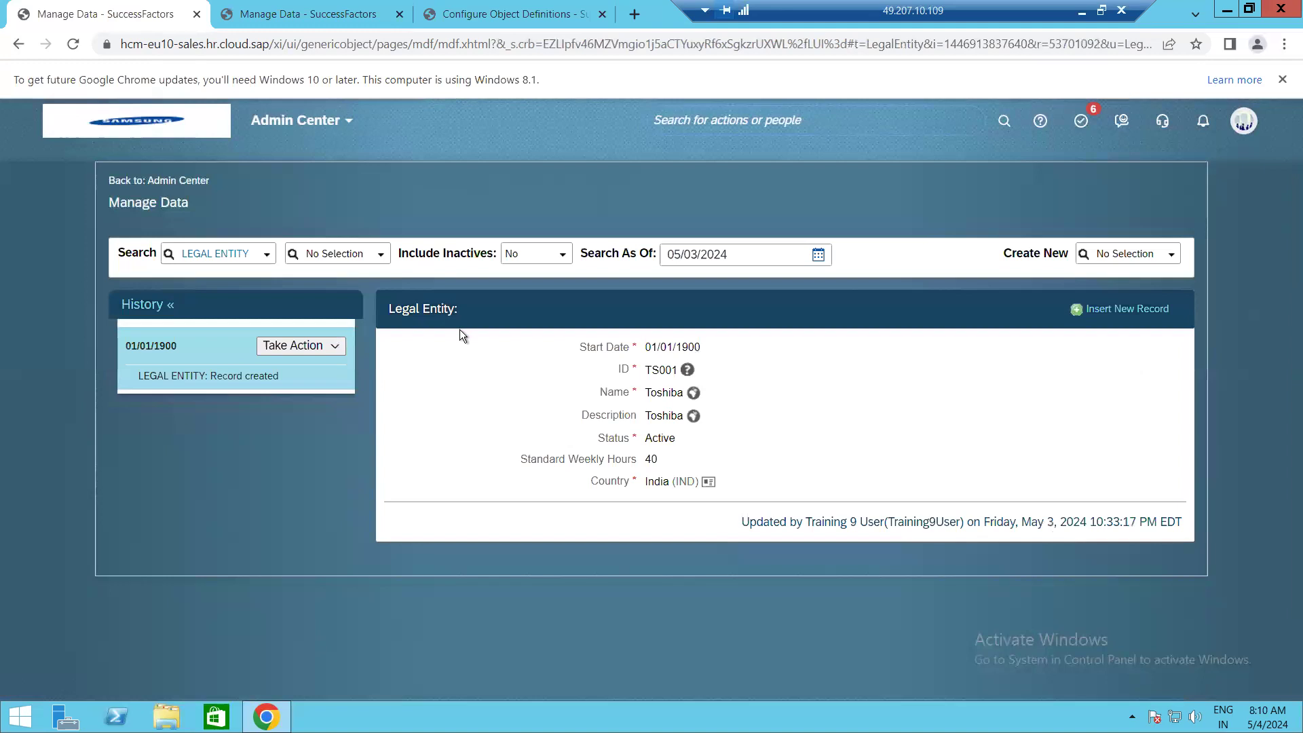
left_click(356, 15)
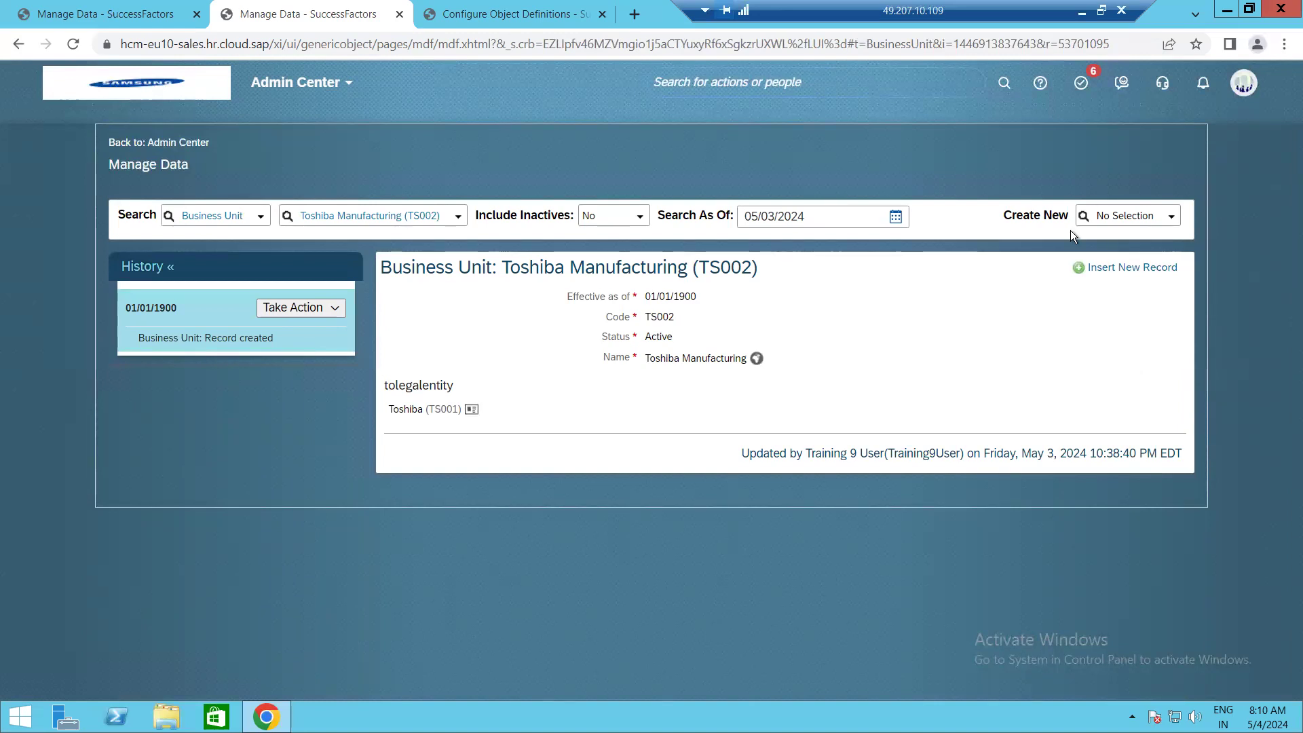
left_click(321, 308)
left_click(309, 333)
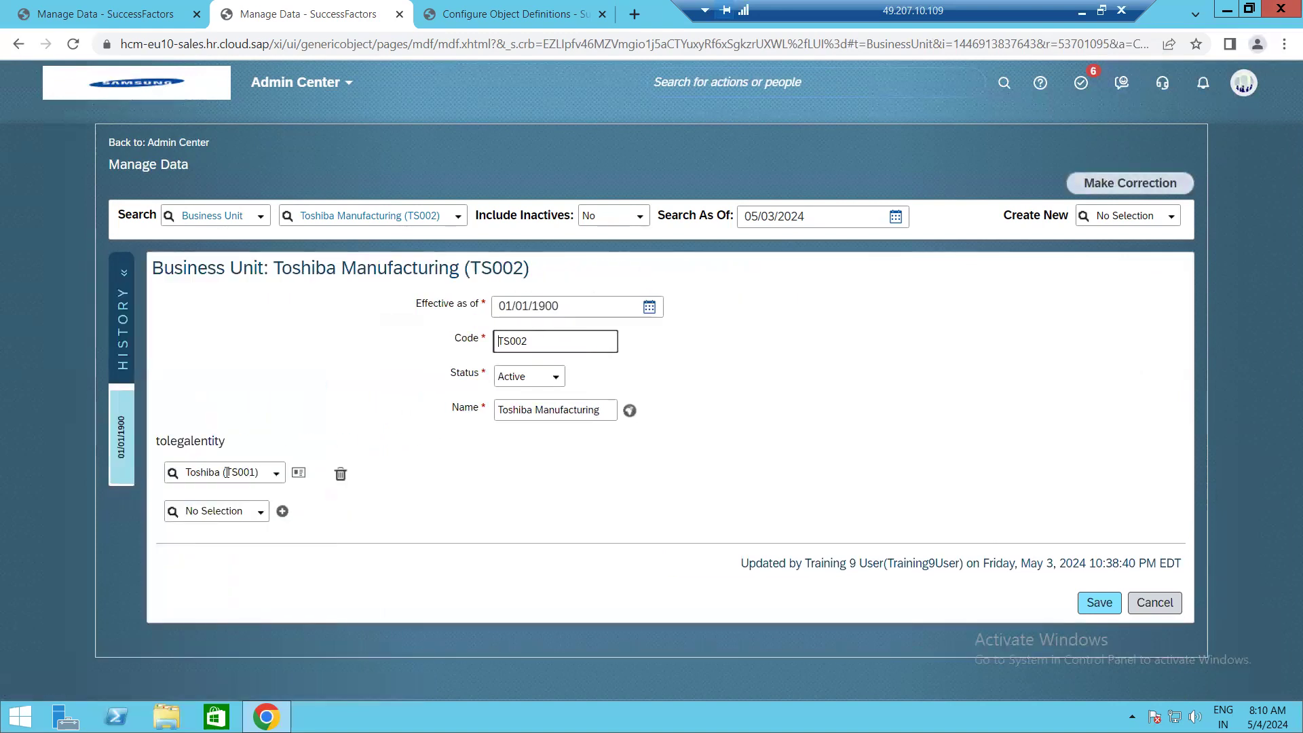
left_click(189, 472)
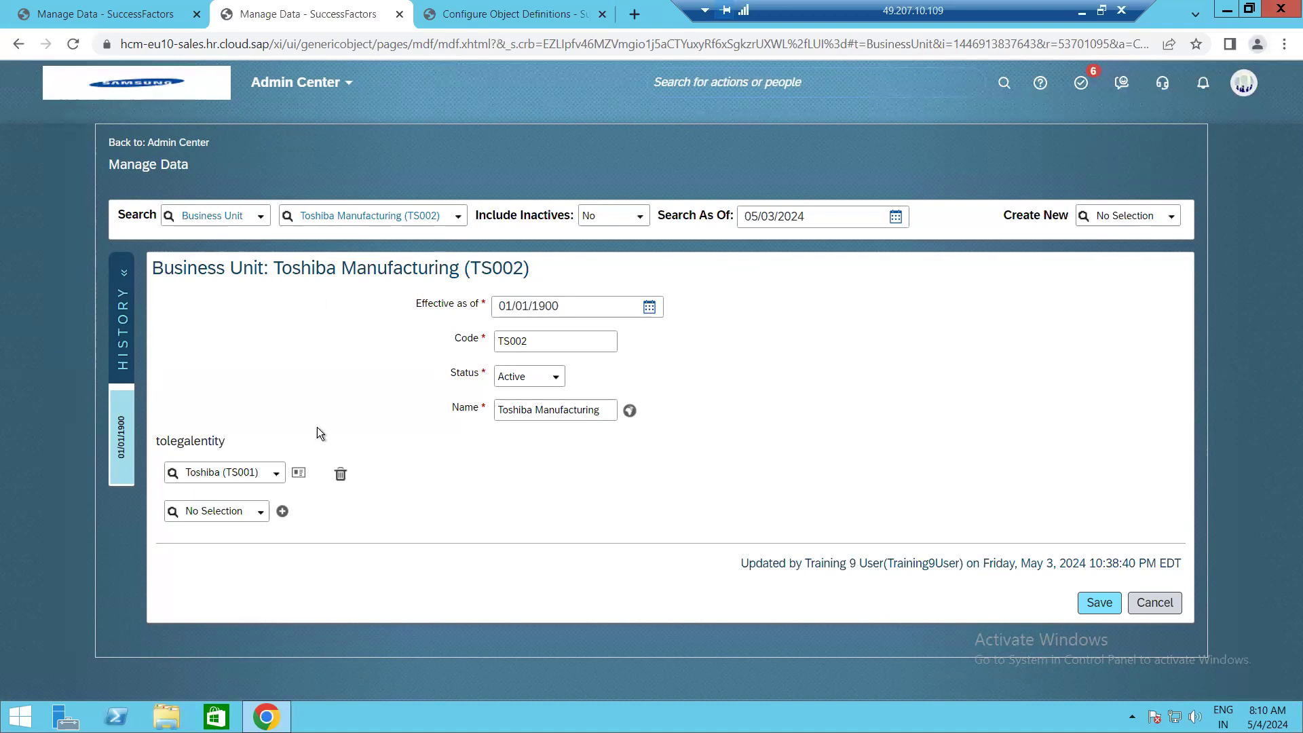
Duplicate the browser tab holding the Toshiba Manufacturing business unit record.
key("ctrl+Tab")
key("ctrl+shift+Tab")
right_click(335, 17)
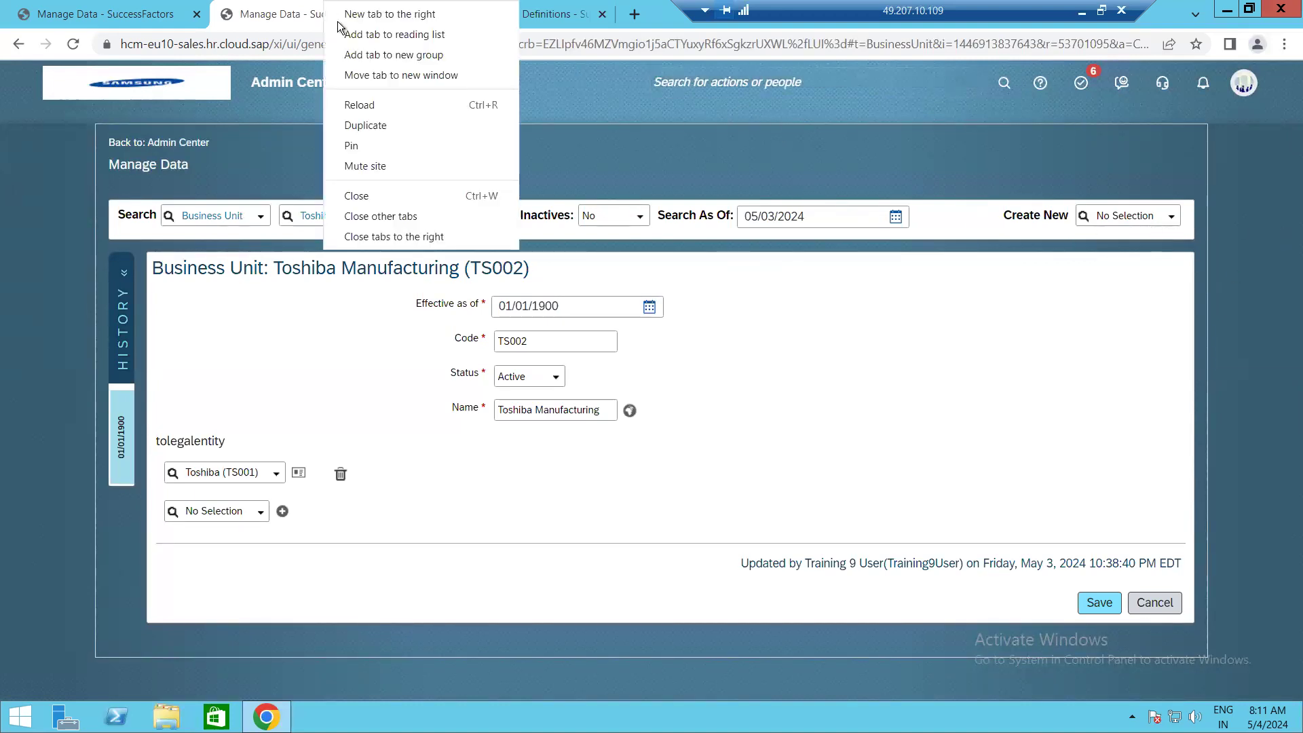
left_click(359, 106)
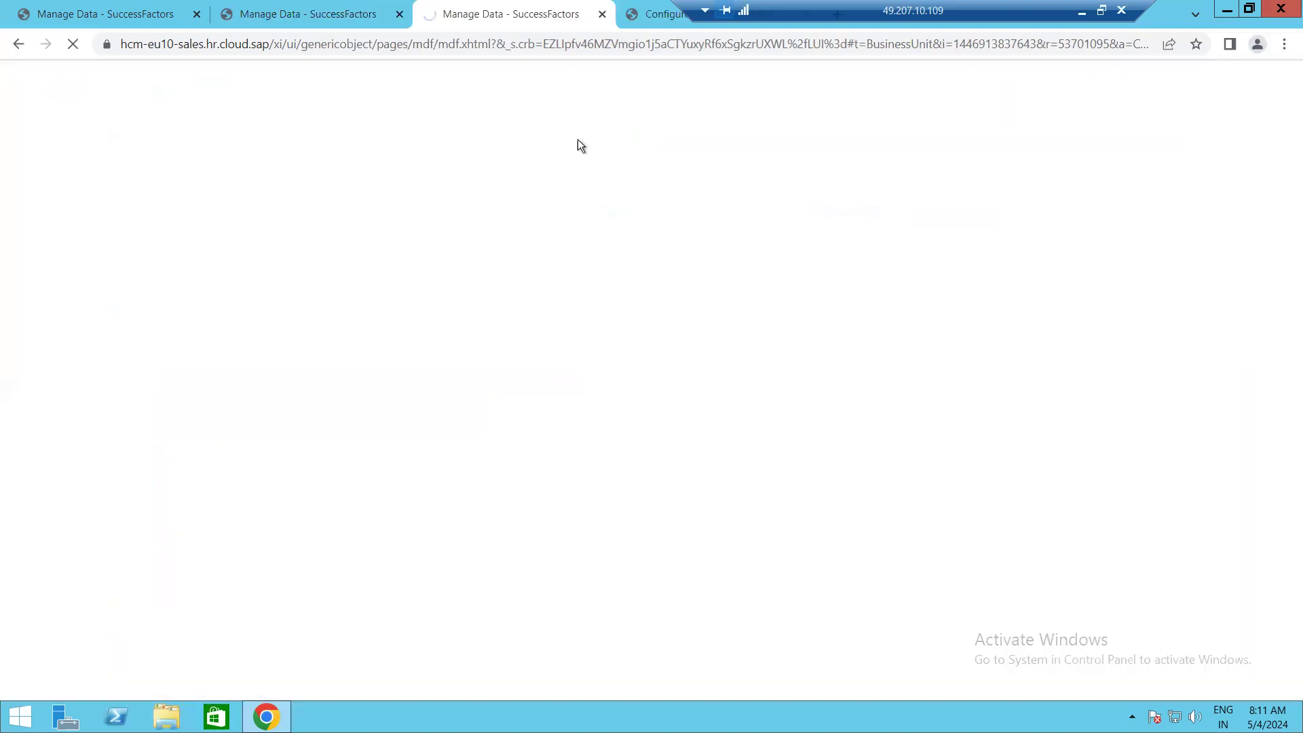
left_click_drag(907, 10, 1053, 12)
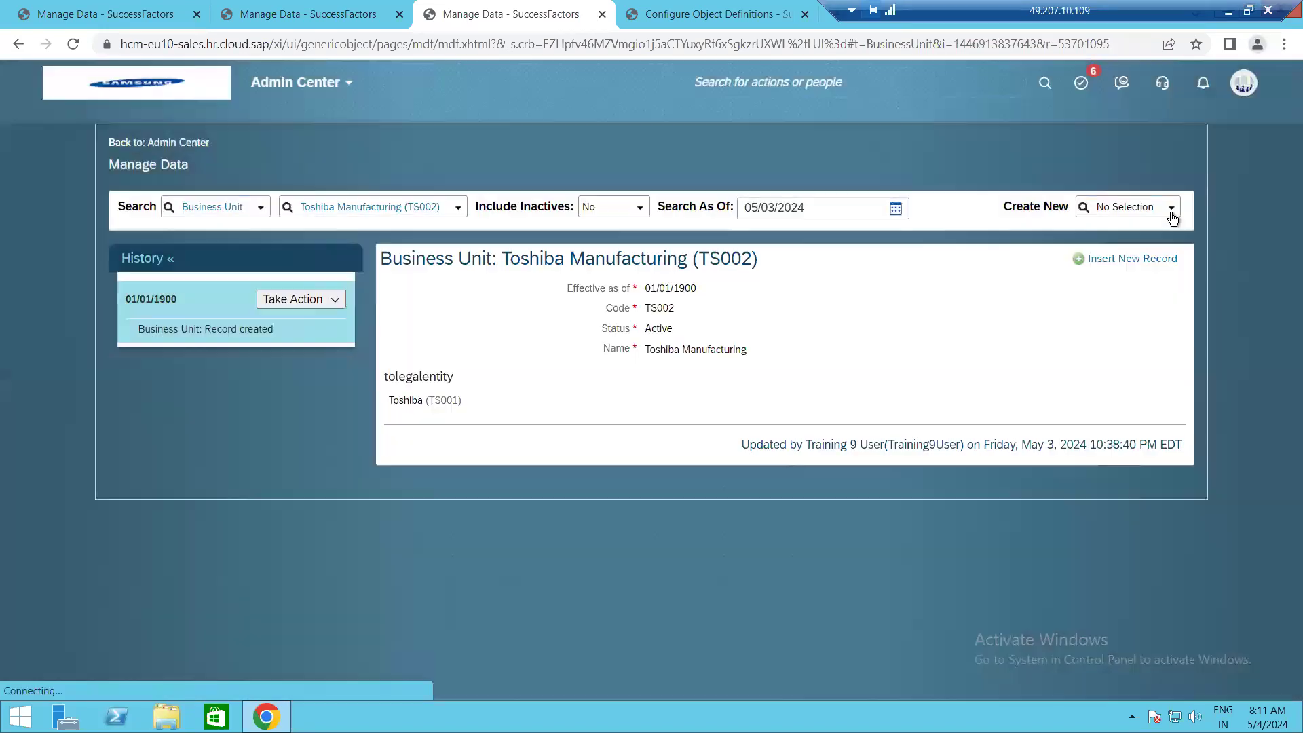
left_click(1172, 213)
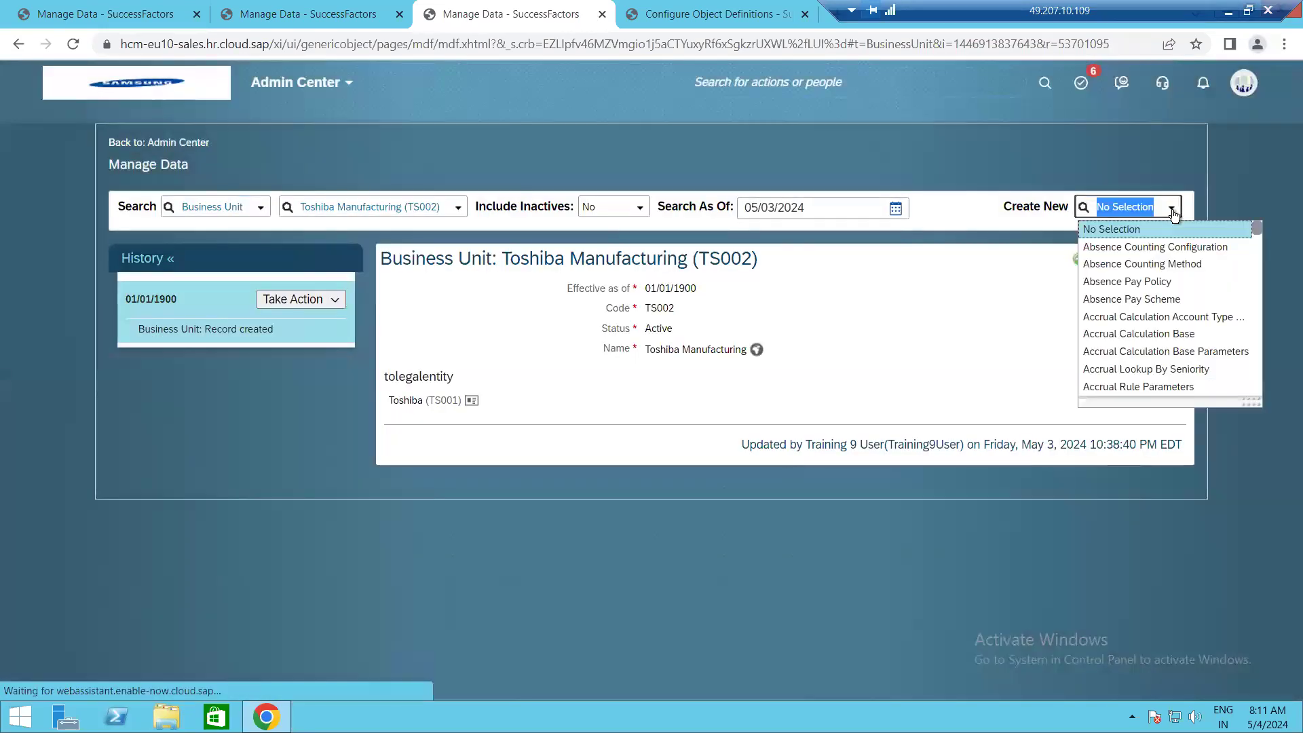
type("Divisi")
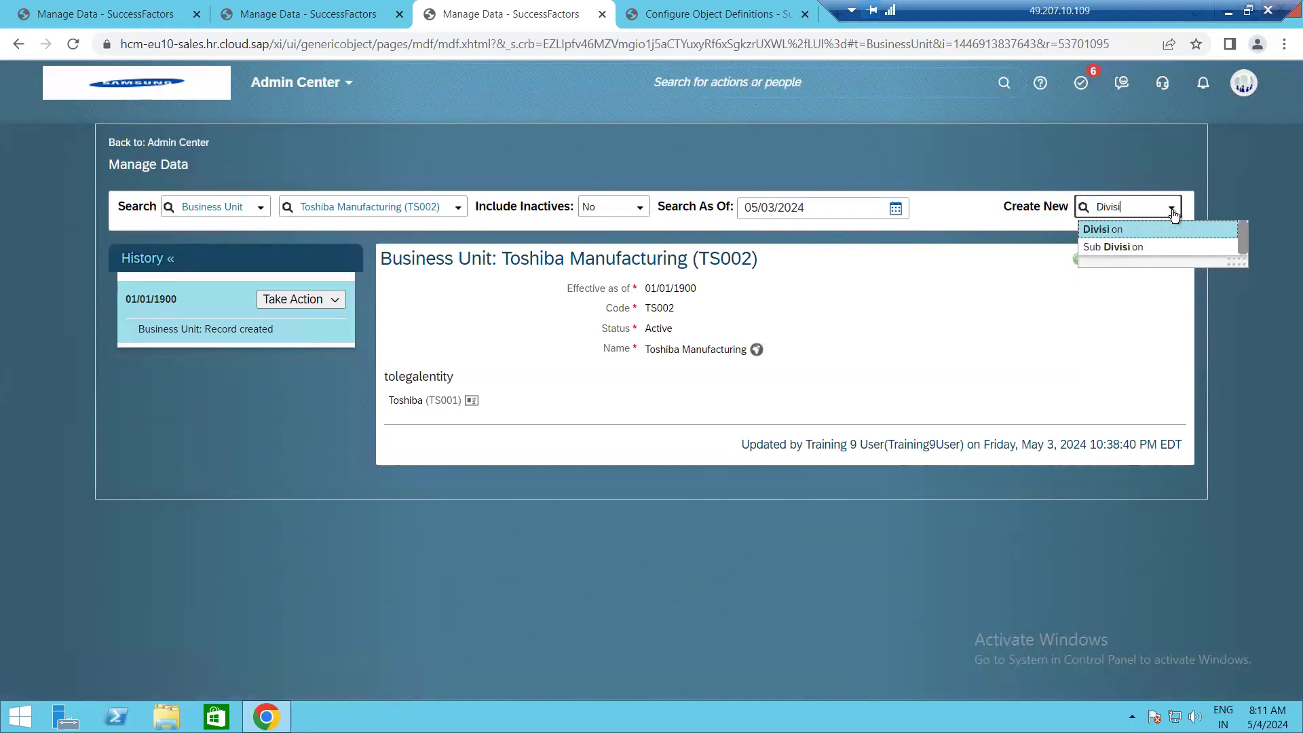
left_click(1205, 247)
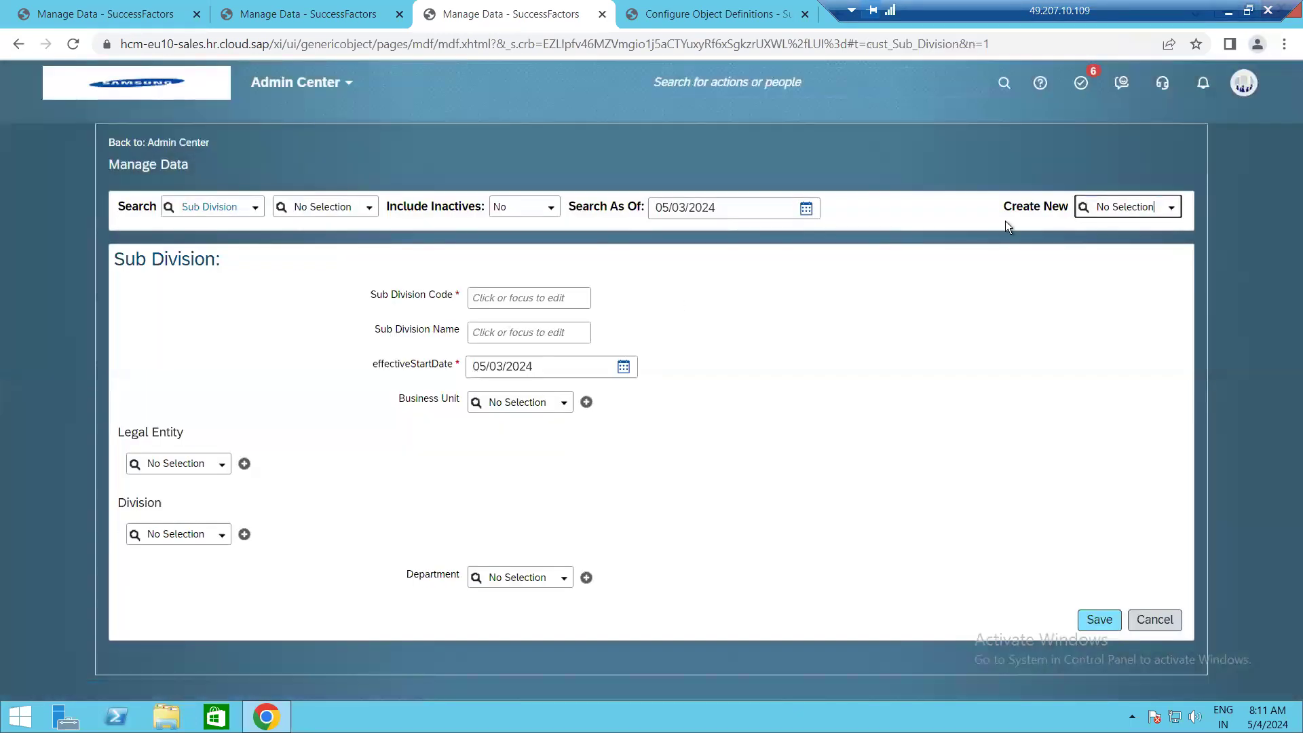
Start a new Division record in Manage Data and set its start date to 01/01/1900.
left_click(1178, 216)
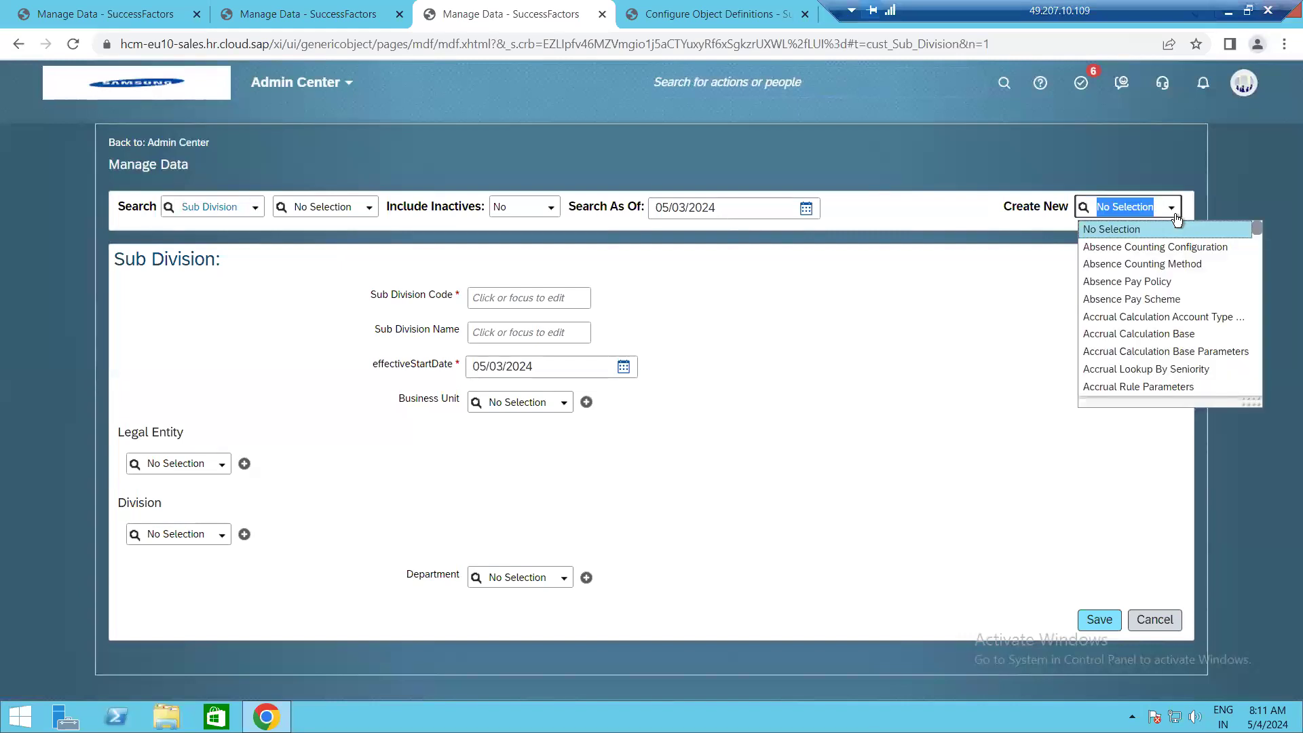
type("Div")
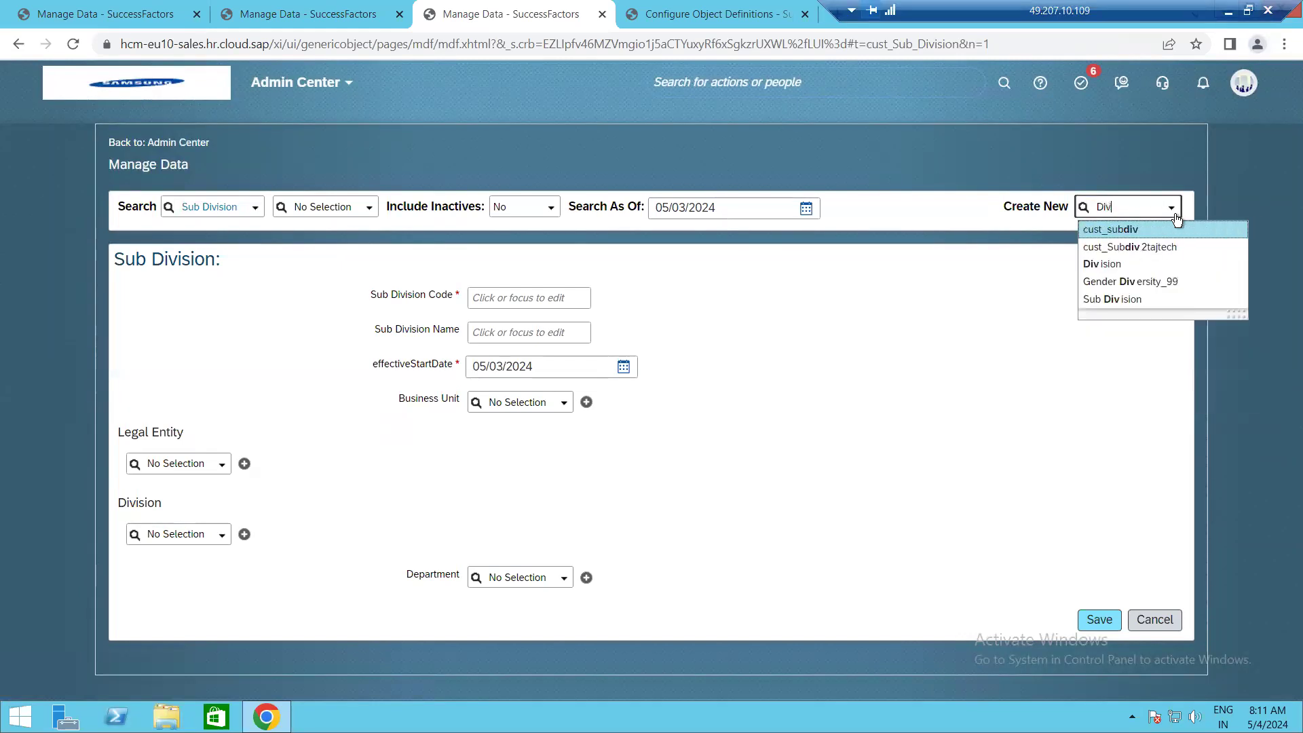
left_click(1138, 263)
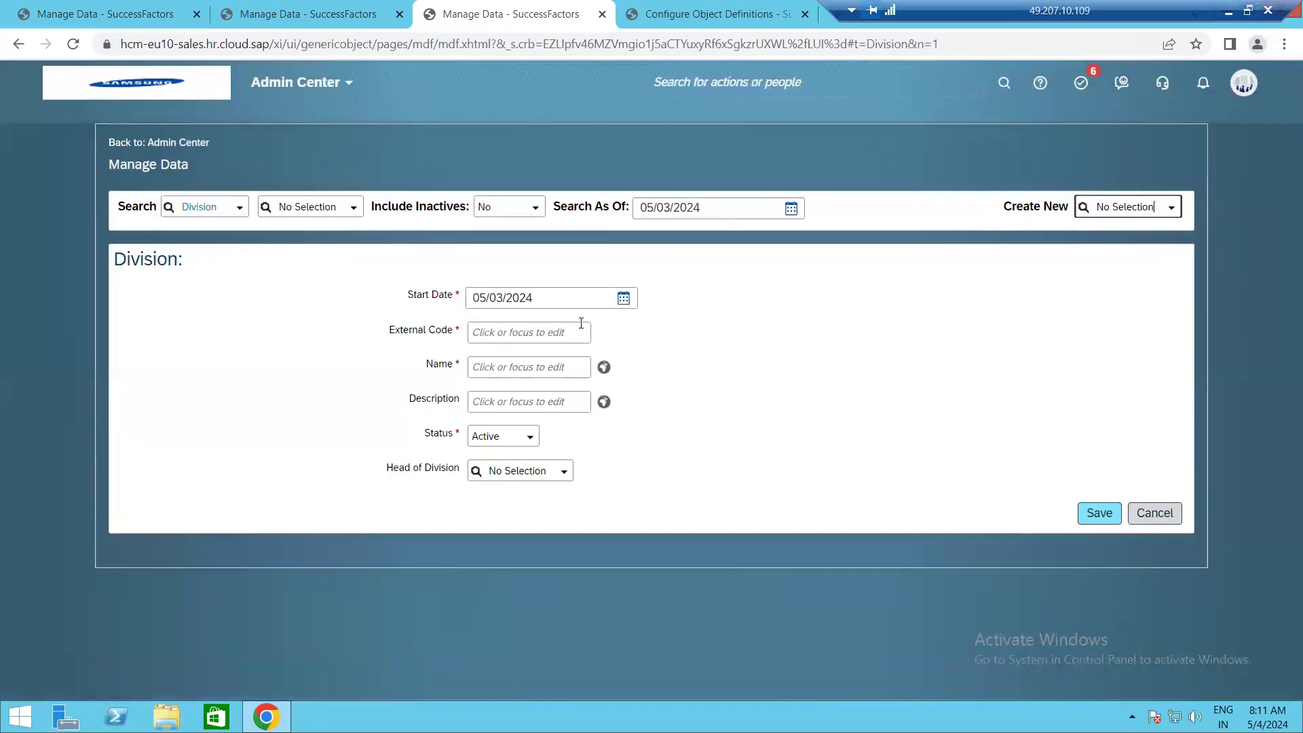
left_click(566, 297)
left_click_drag(566, 298, 398, 280)
key("BackSpace")
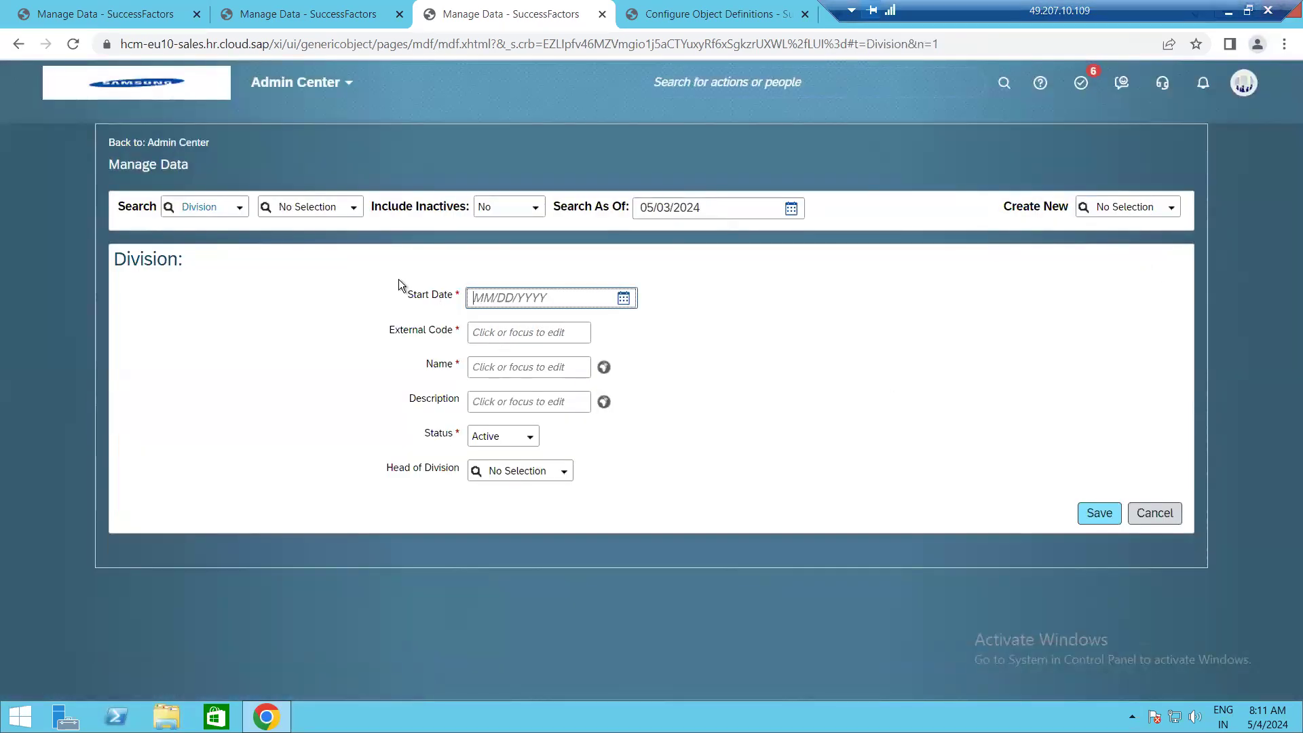
type("018")
key("BackSpace")
type("/01/9")
key("BackSpace")
type("1900")
Enter TS003 as the division's external code and "Toshia Service center" as its name.
left_click(499, 326)
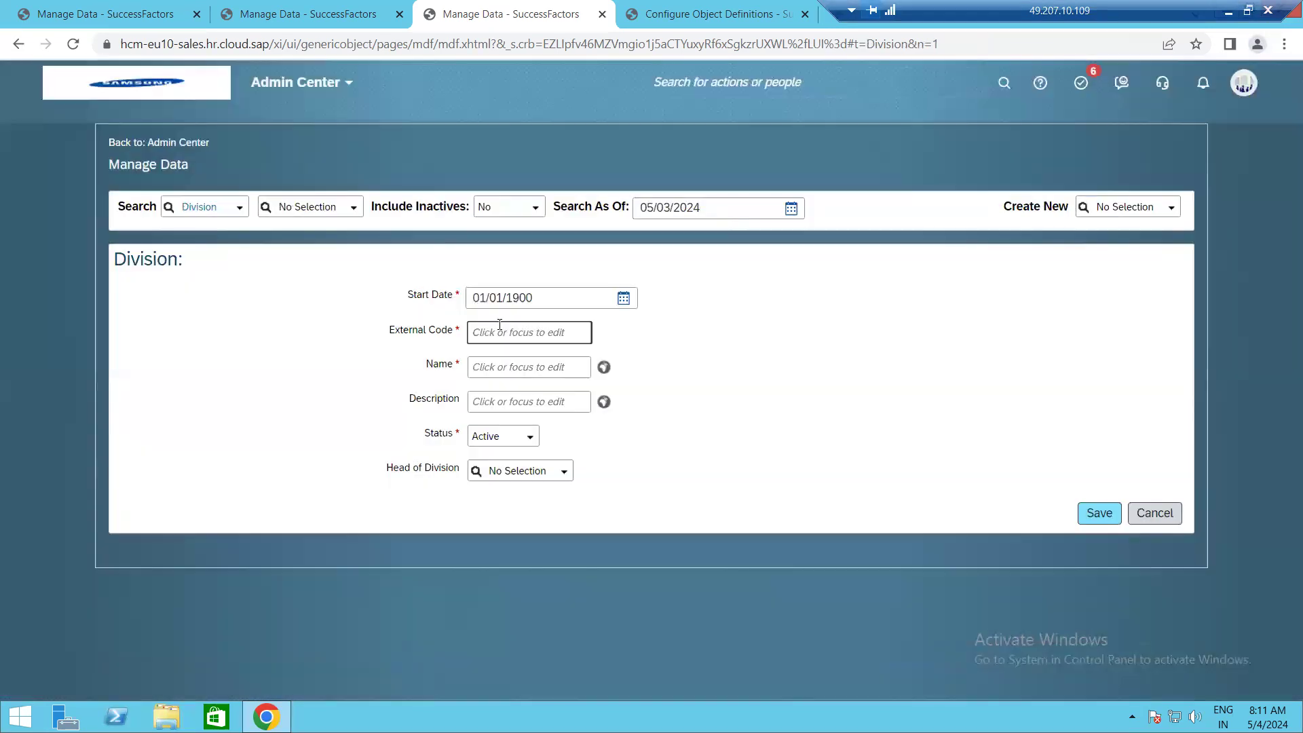
type("TS002")
left_click(289, 14)
left_click(463, 14)
type("3")
left_click(506, 373)
type("To")
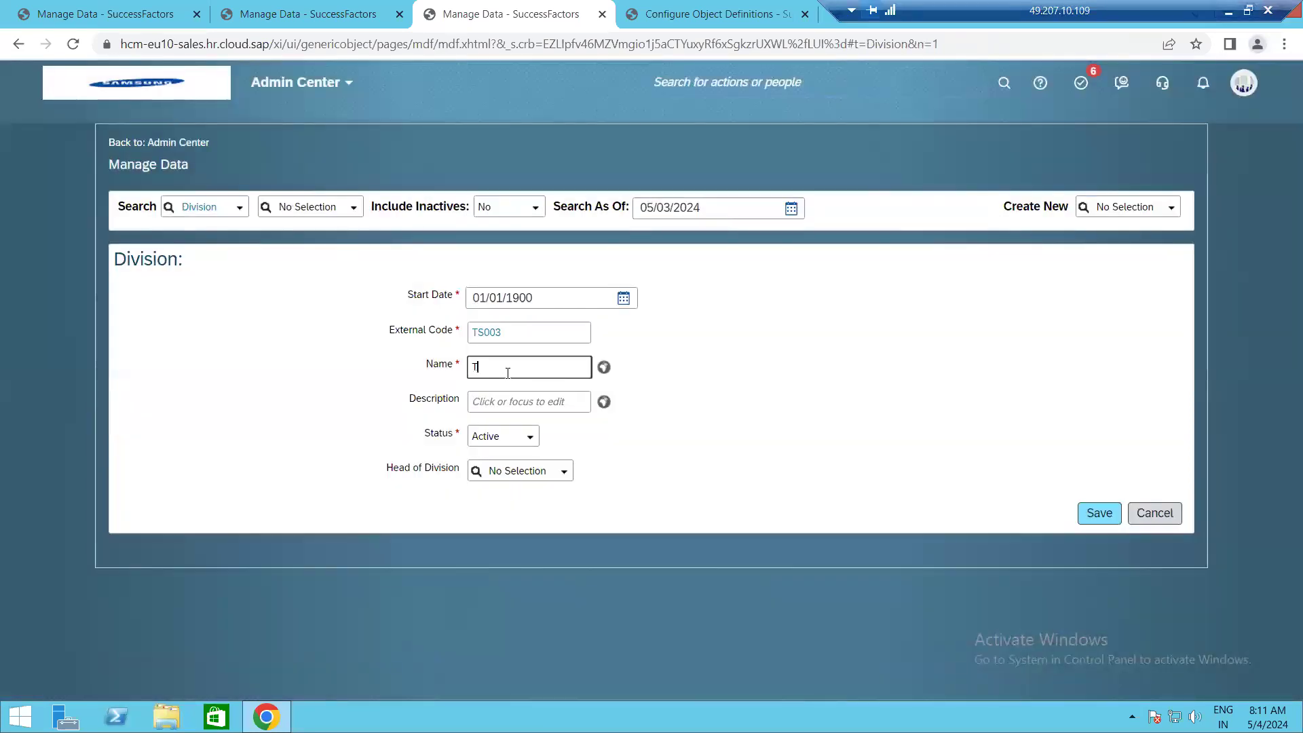
key("BackSpace")
type("oshia Service center")
key("Tab")
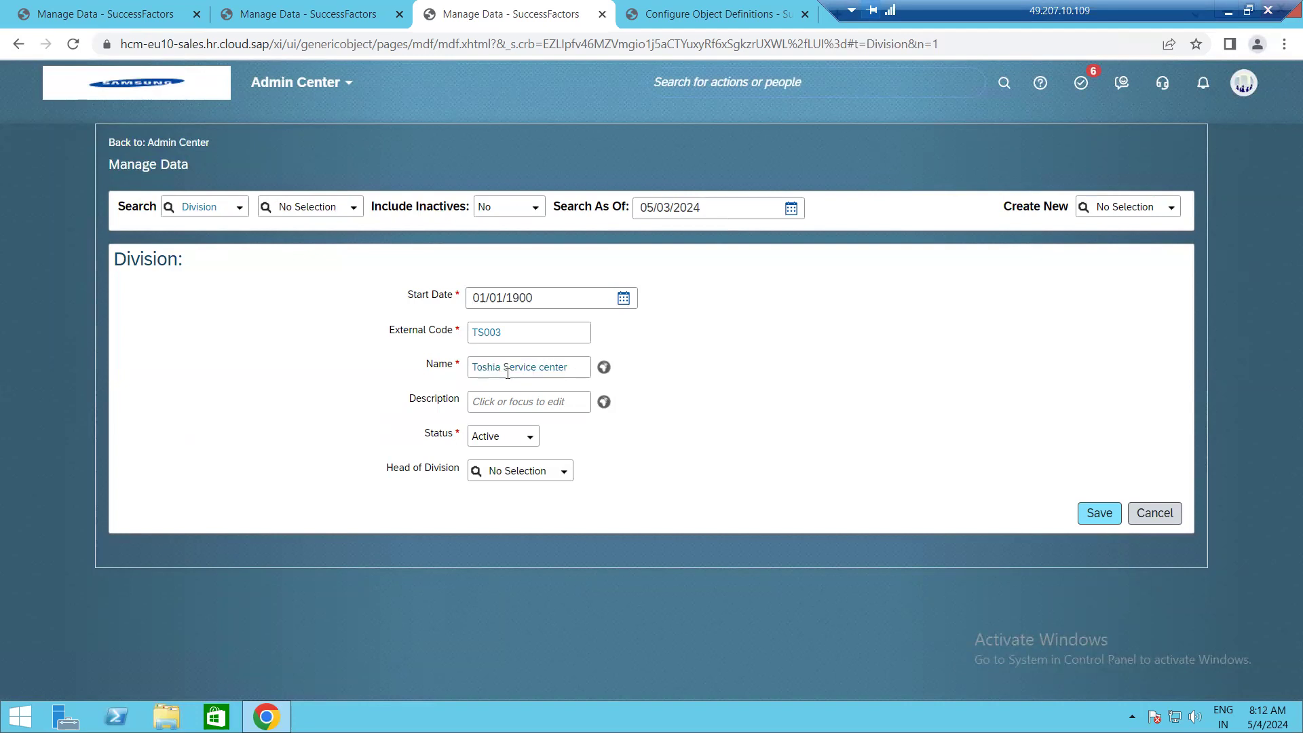
Copy the division's name into its description, leave the head of division unselected, and save the record.
left_click_drag(577, 367, 470, 367)
key("ctrl+c")
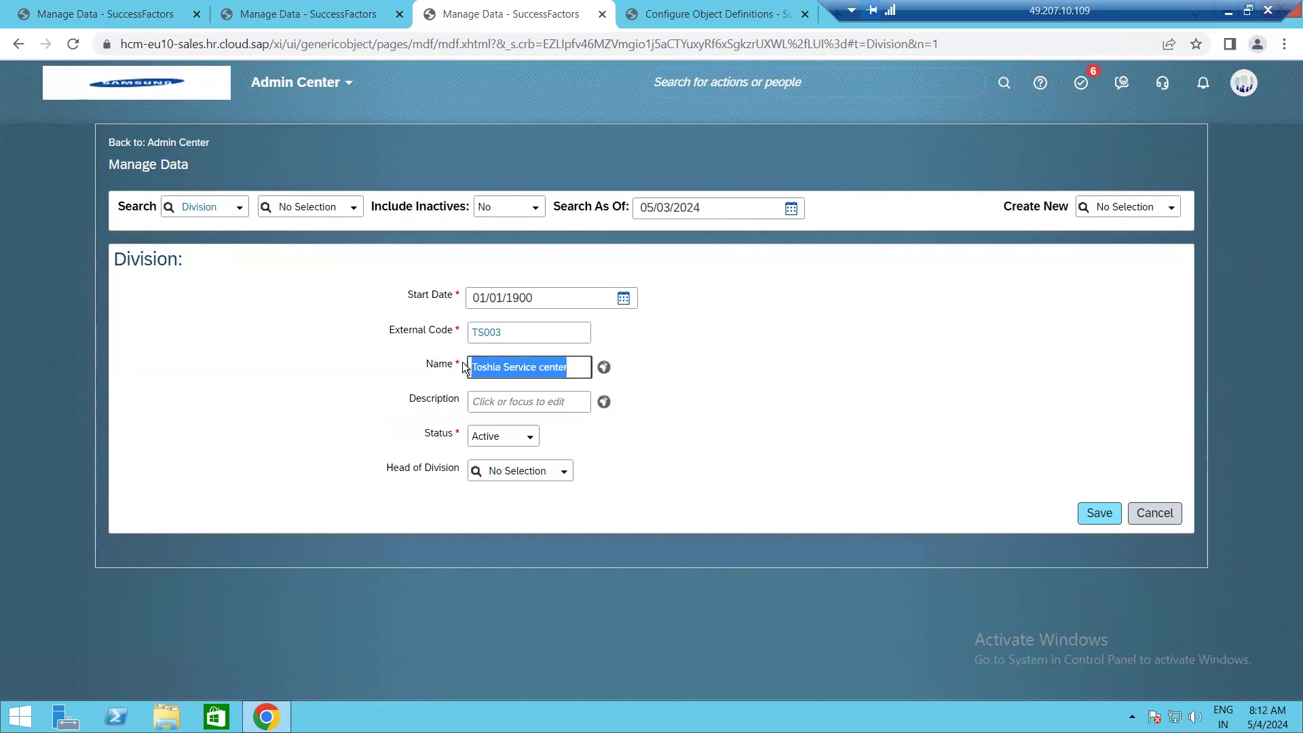
left_click(559, 401)
key("ctrl+v")
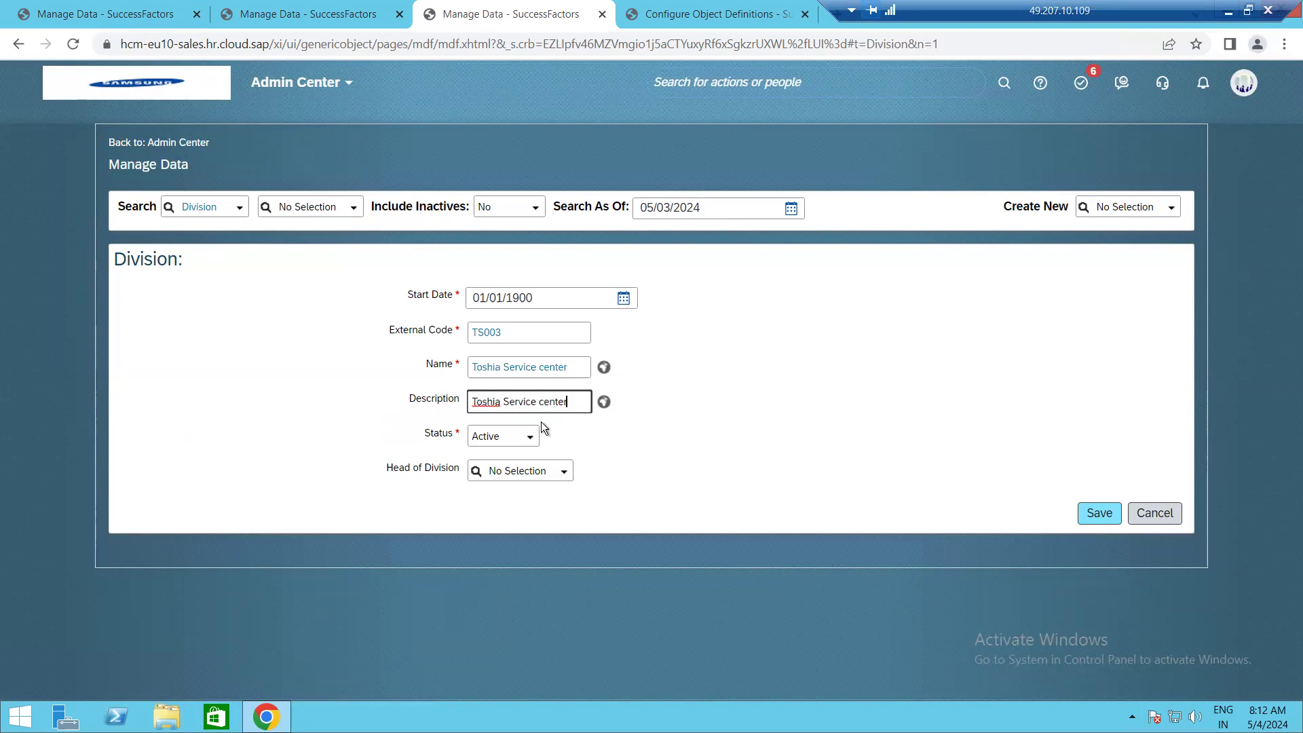
left_click_drag(365, 470, 573, 480)
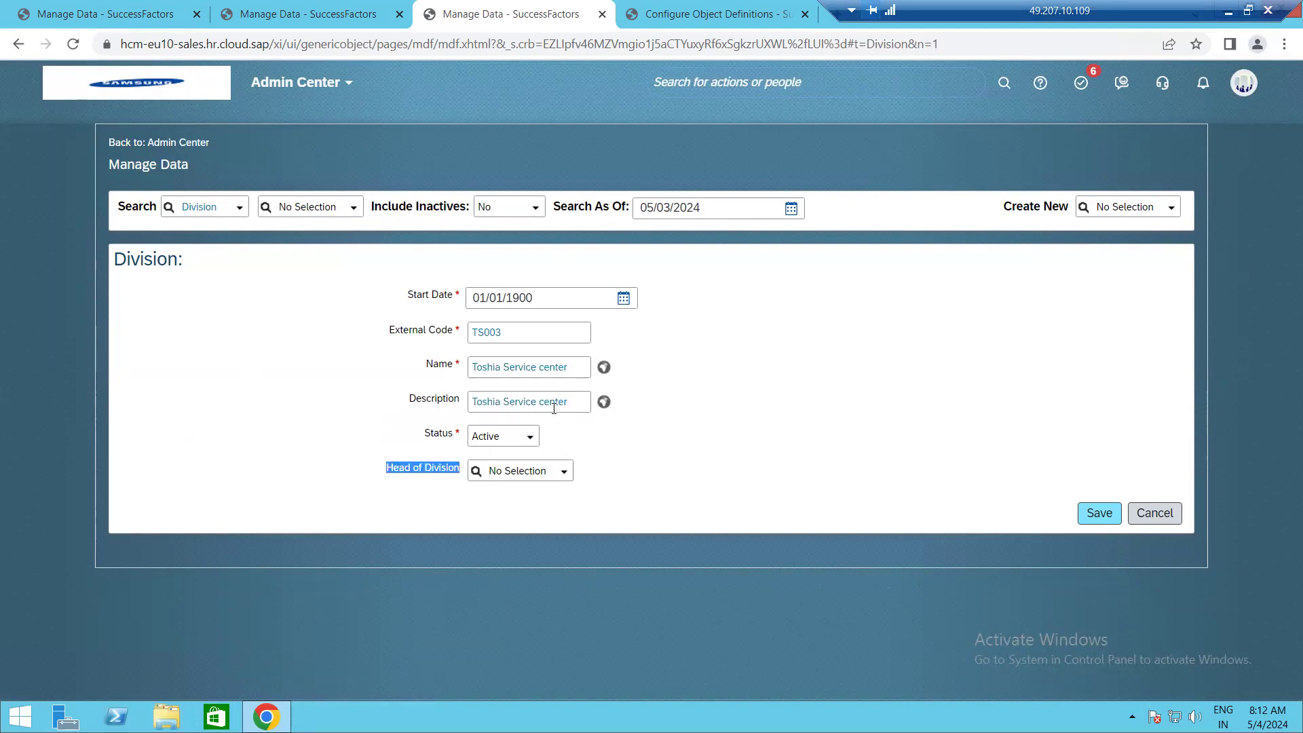
left_click(561, 474)
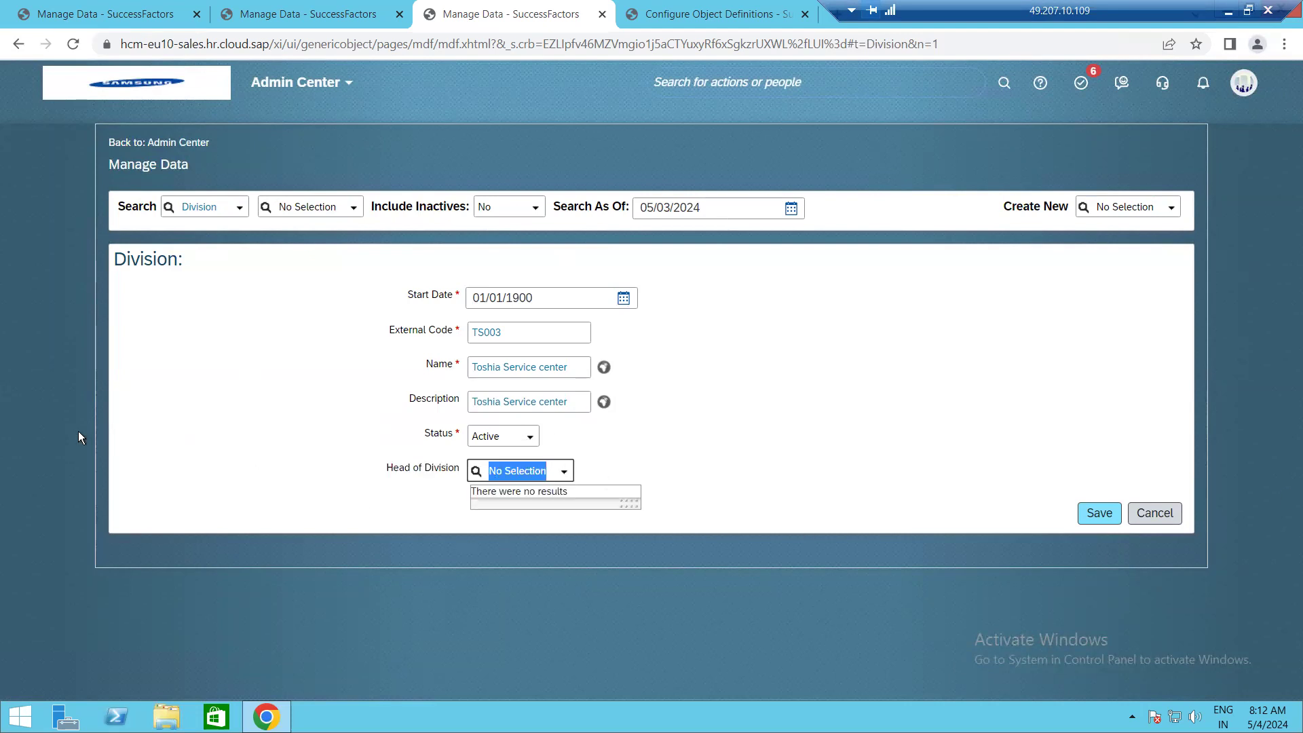
left_click(1085, 513)
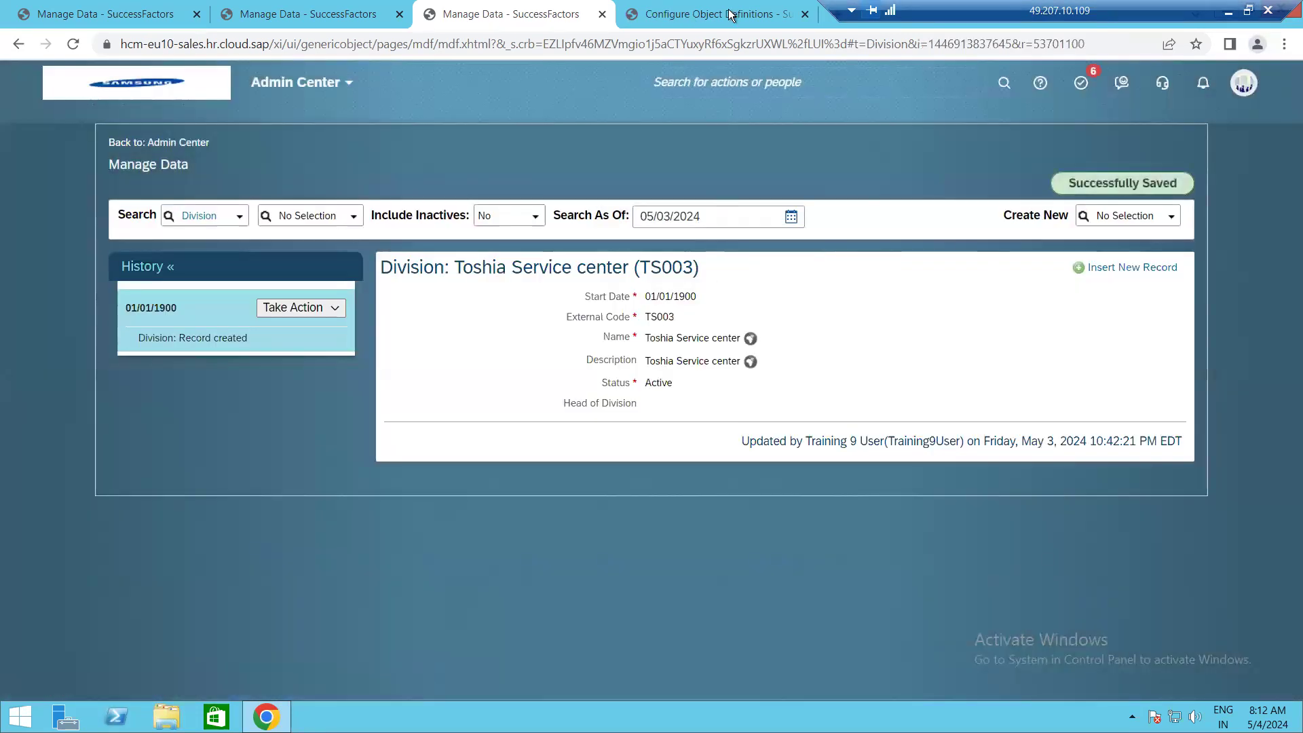
Find the Division object definition in Configure Object Definitions and open it for correction.
left_click(727, 14)
scroll(789, 458, "up", 20)
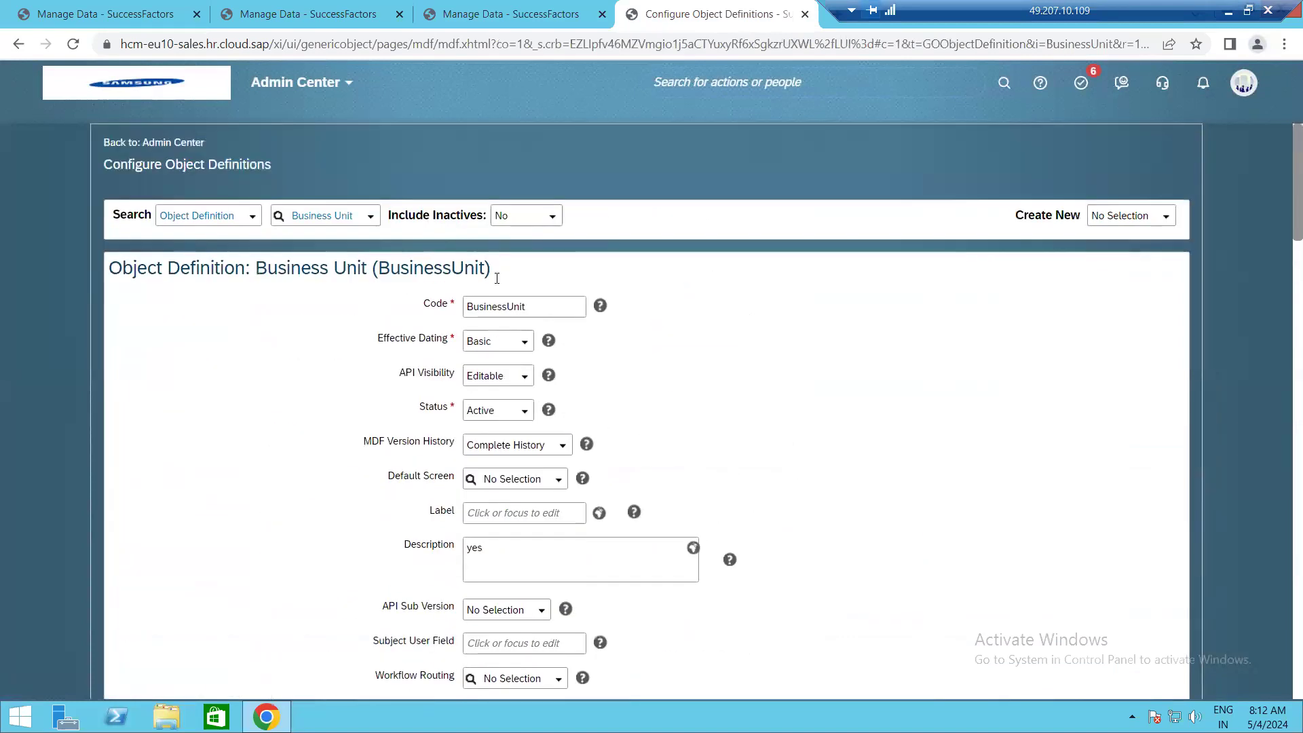
left_click(368, 222)
type("D")
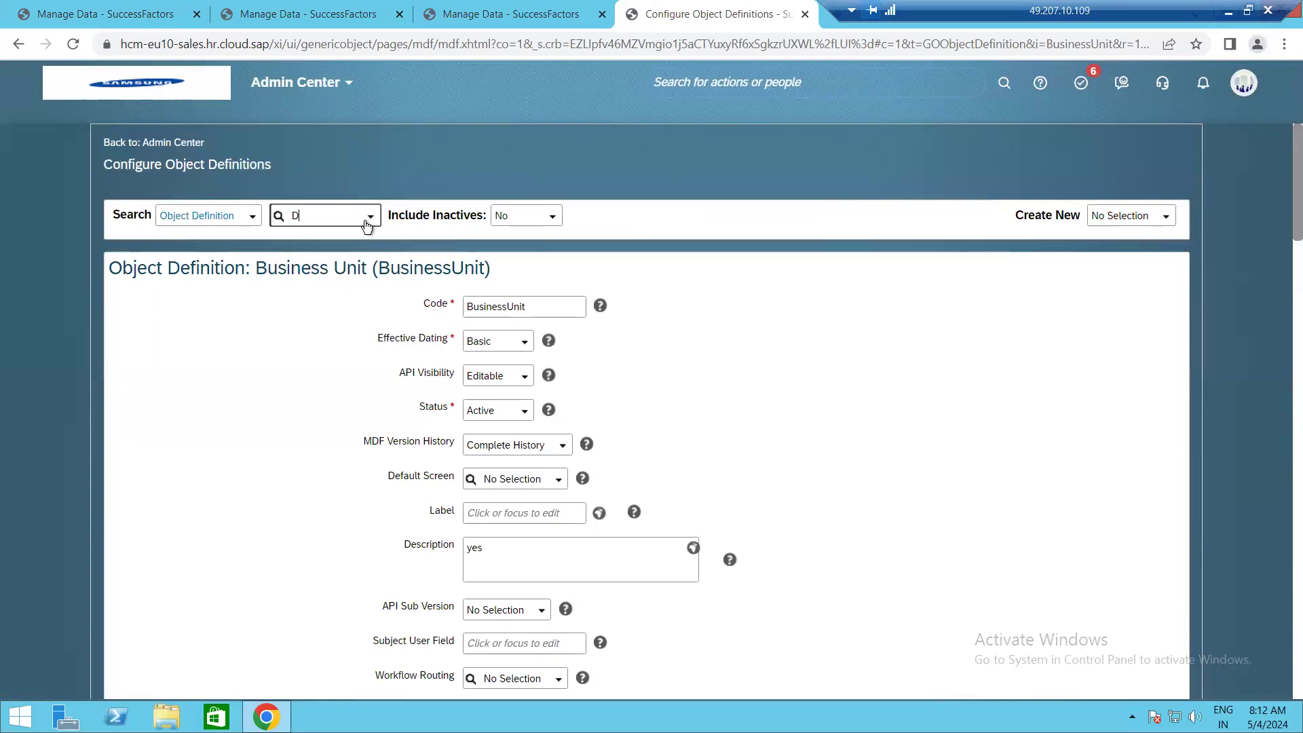
type("ivi")
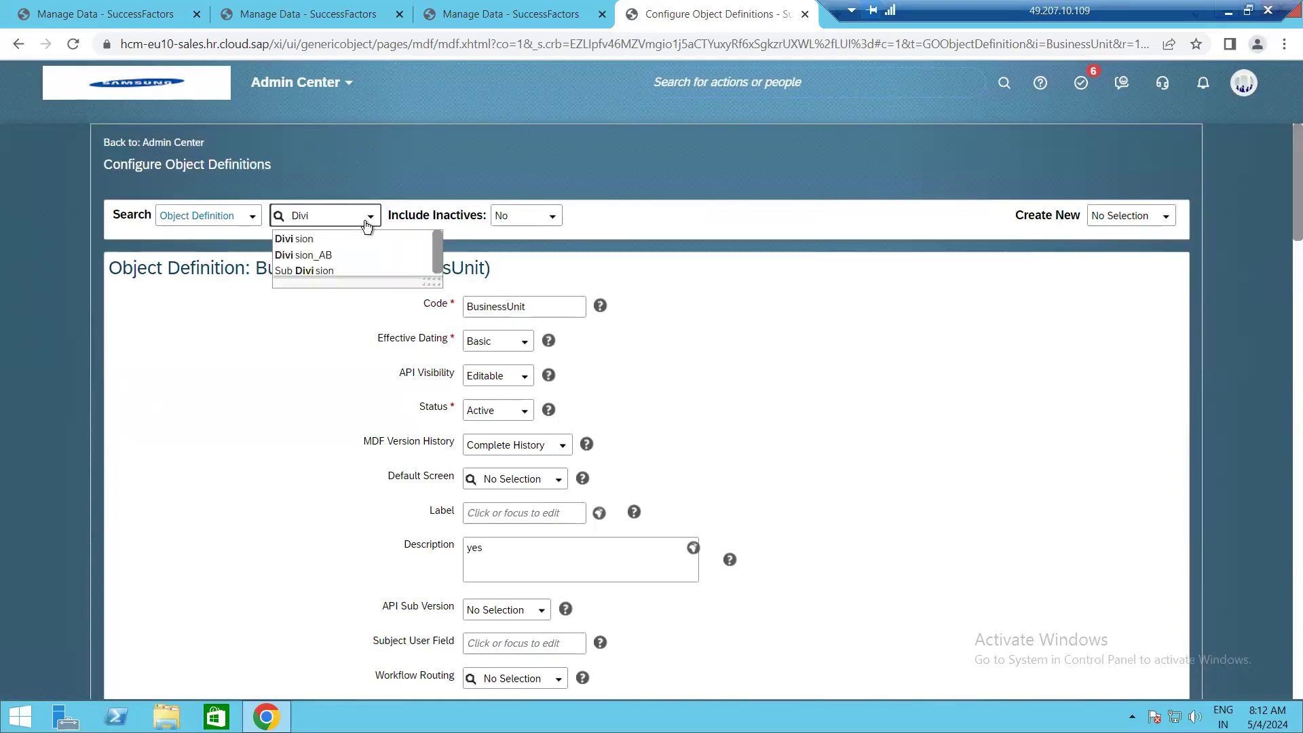
left_click(364, 238)
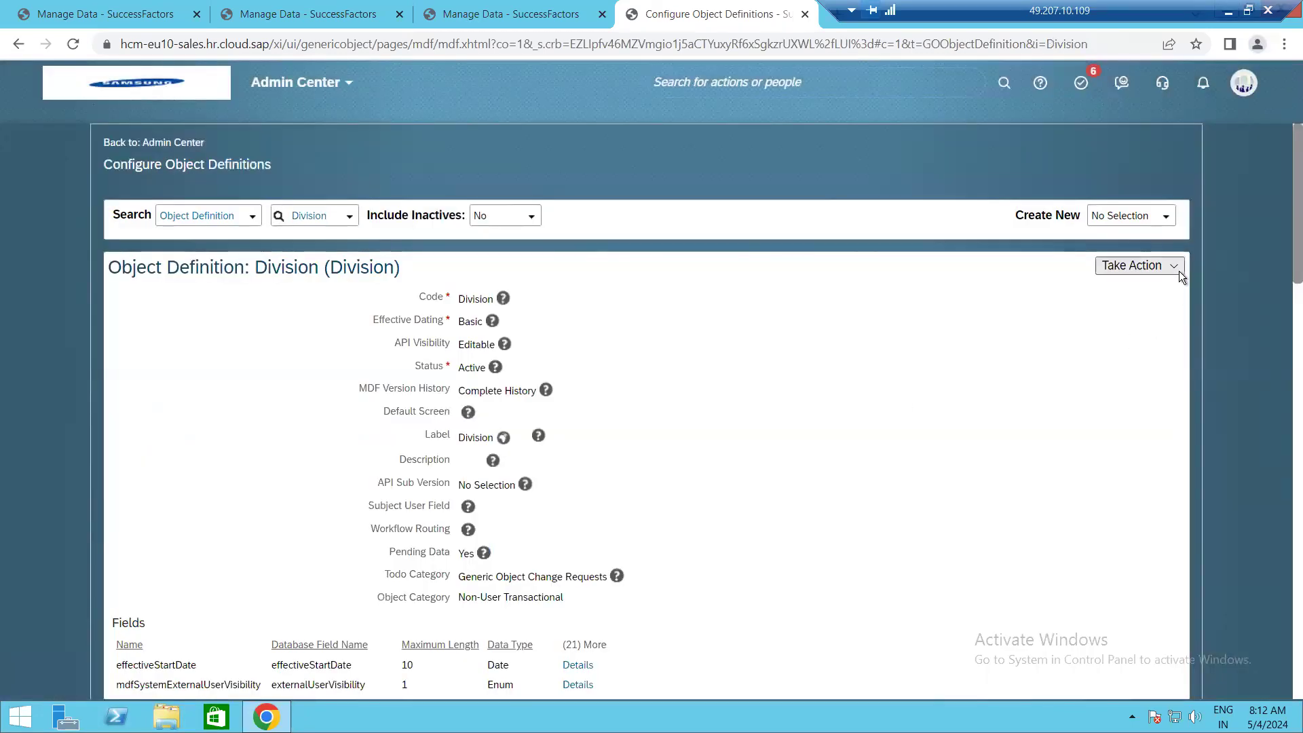
left_click(1147, 267)
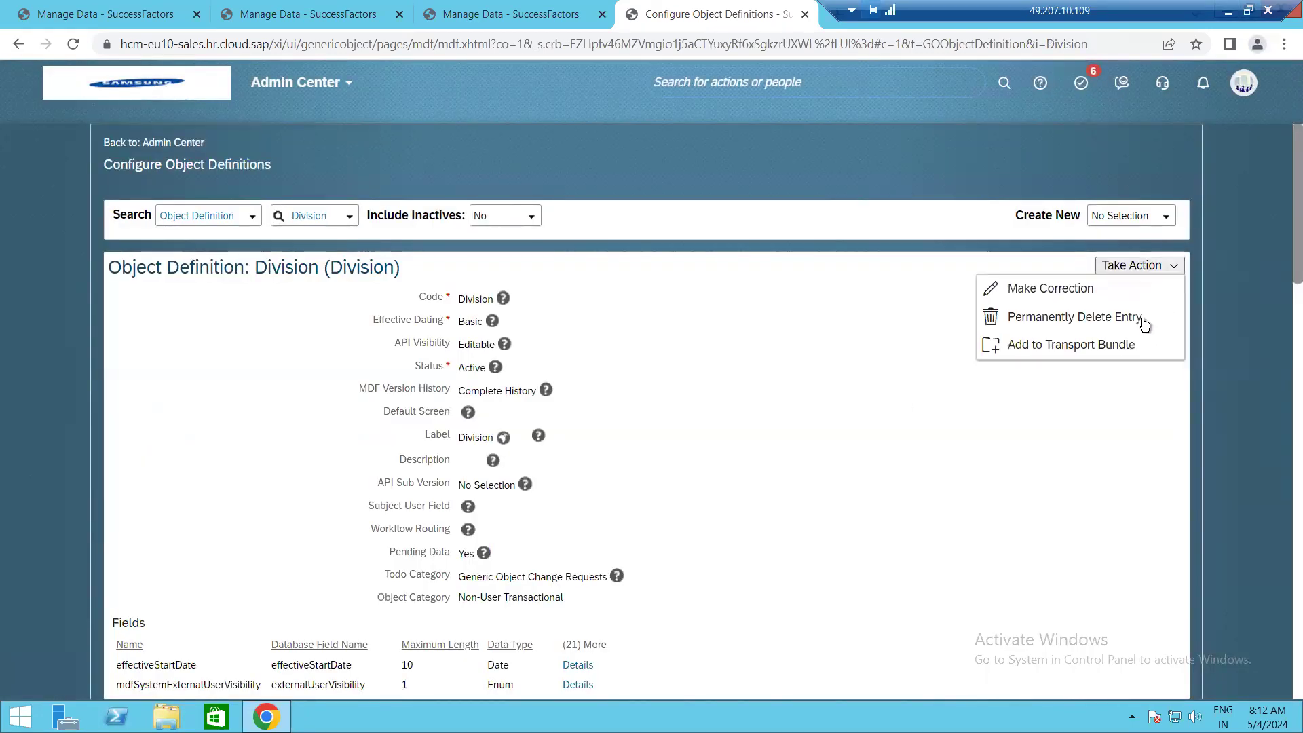
left_click(1068, 291)
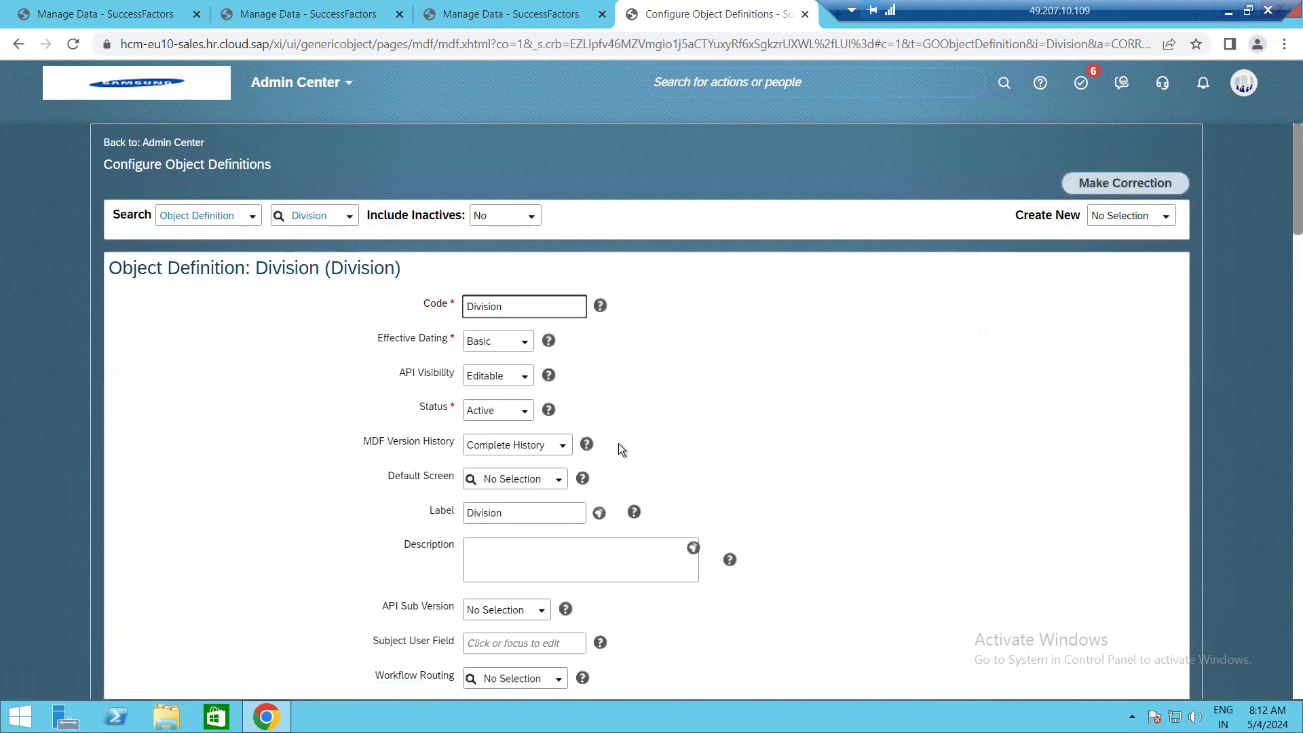
Check the saved division record for a business unit link, and delete the cust_toBusinessUnit association from the Division object definition.
scroll(613, 478, "down", 10)
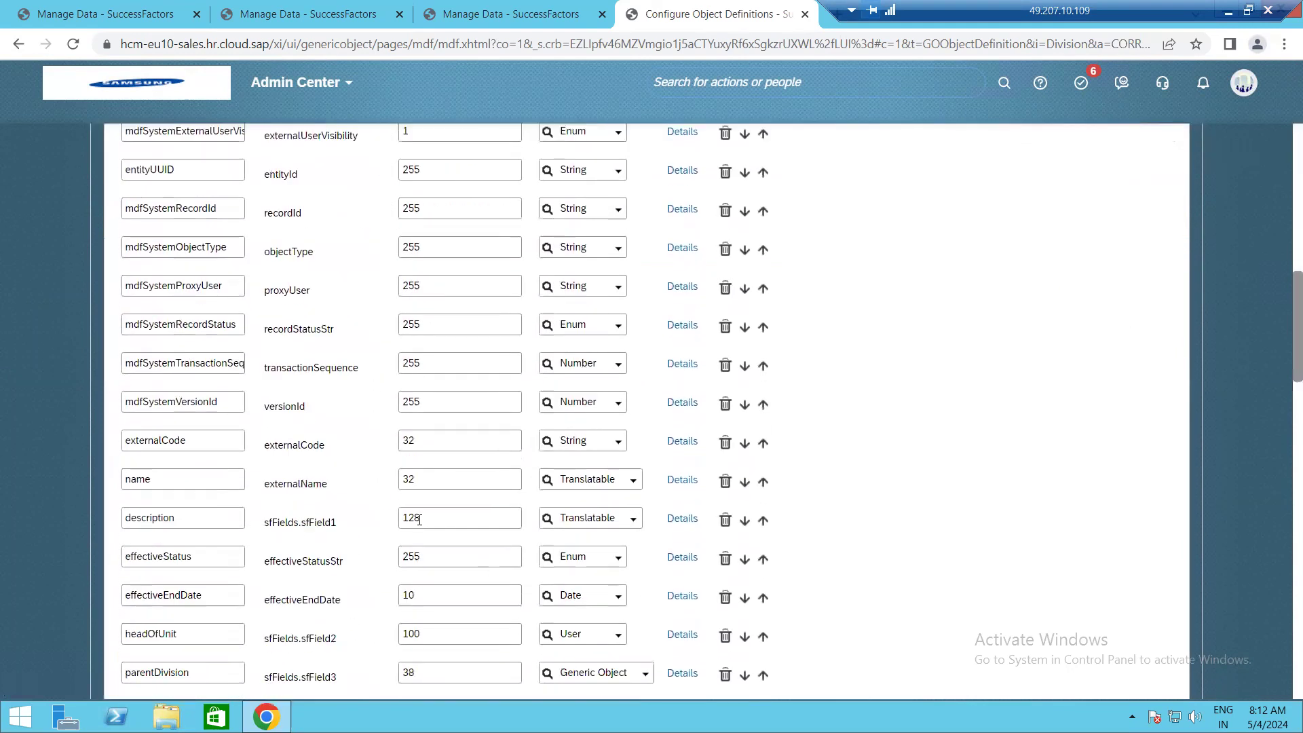
scroll(419, 520, "down", 13)
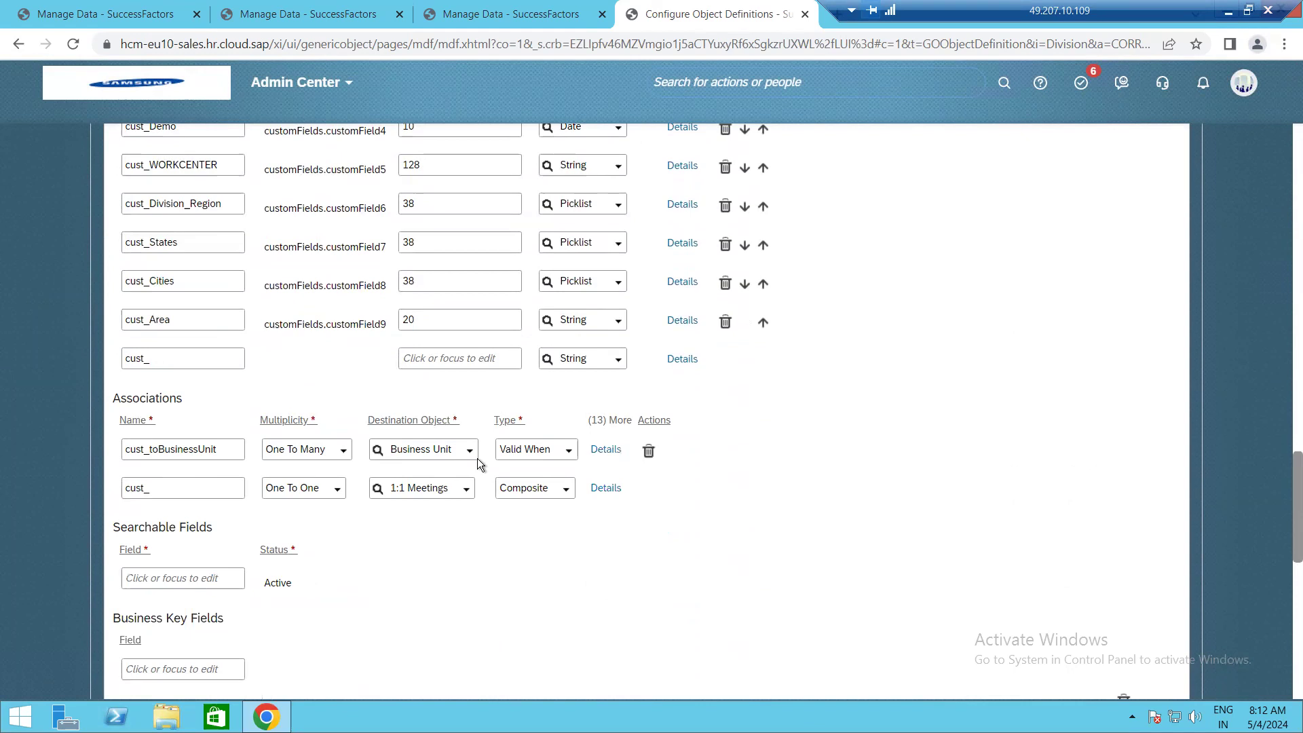
left_click(509, 13)
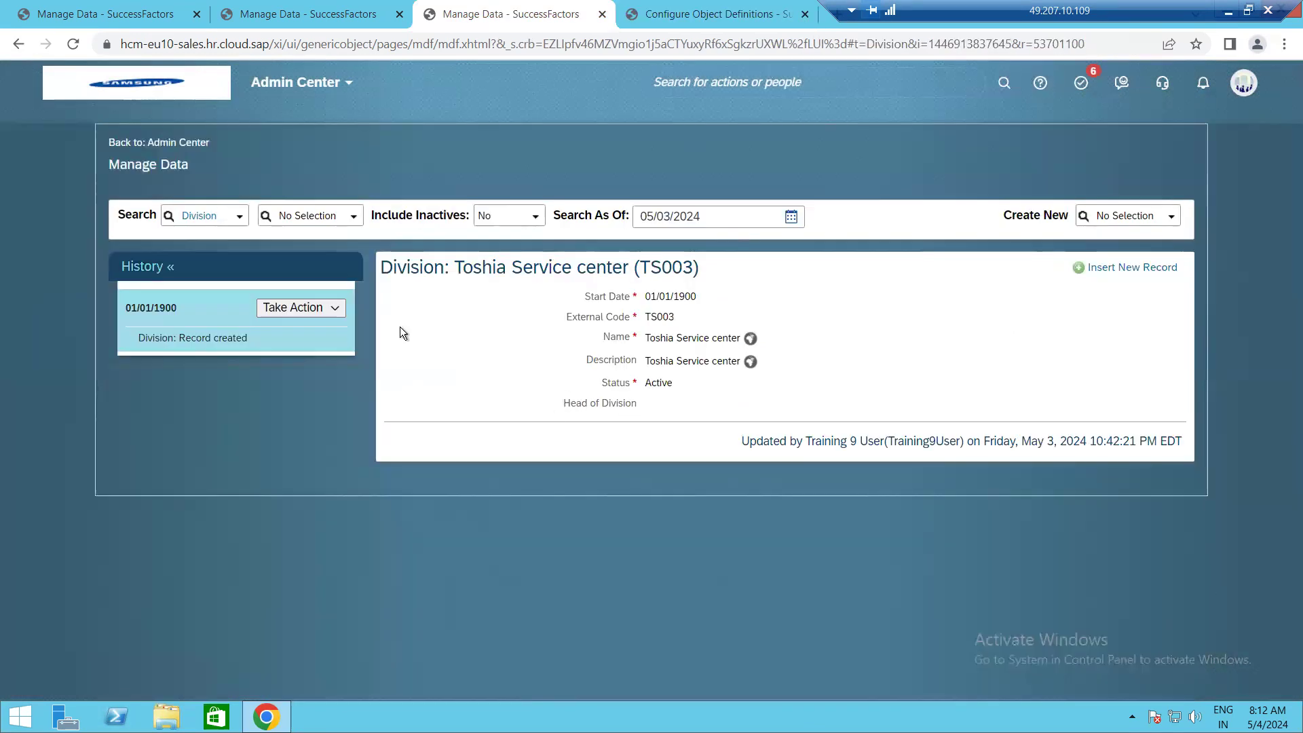
left_click(633, 15)
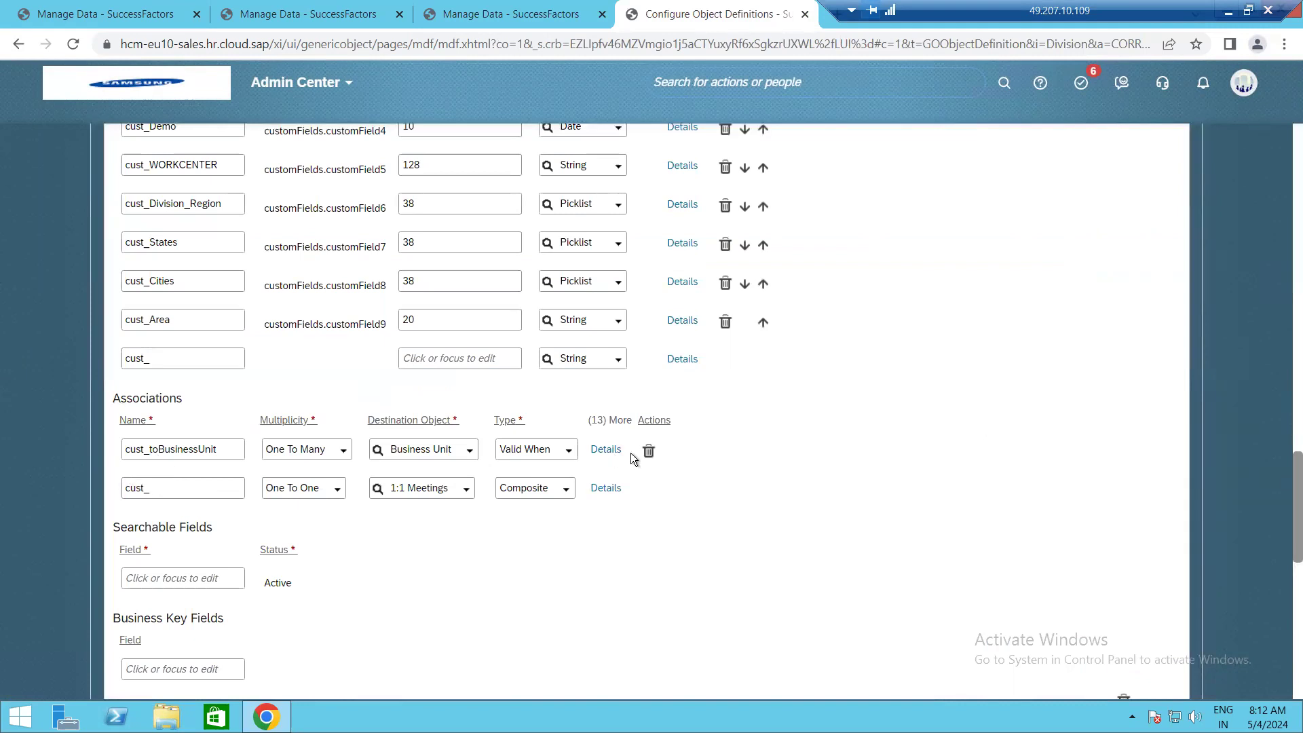
left_click(648, 452)
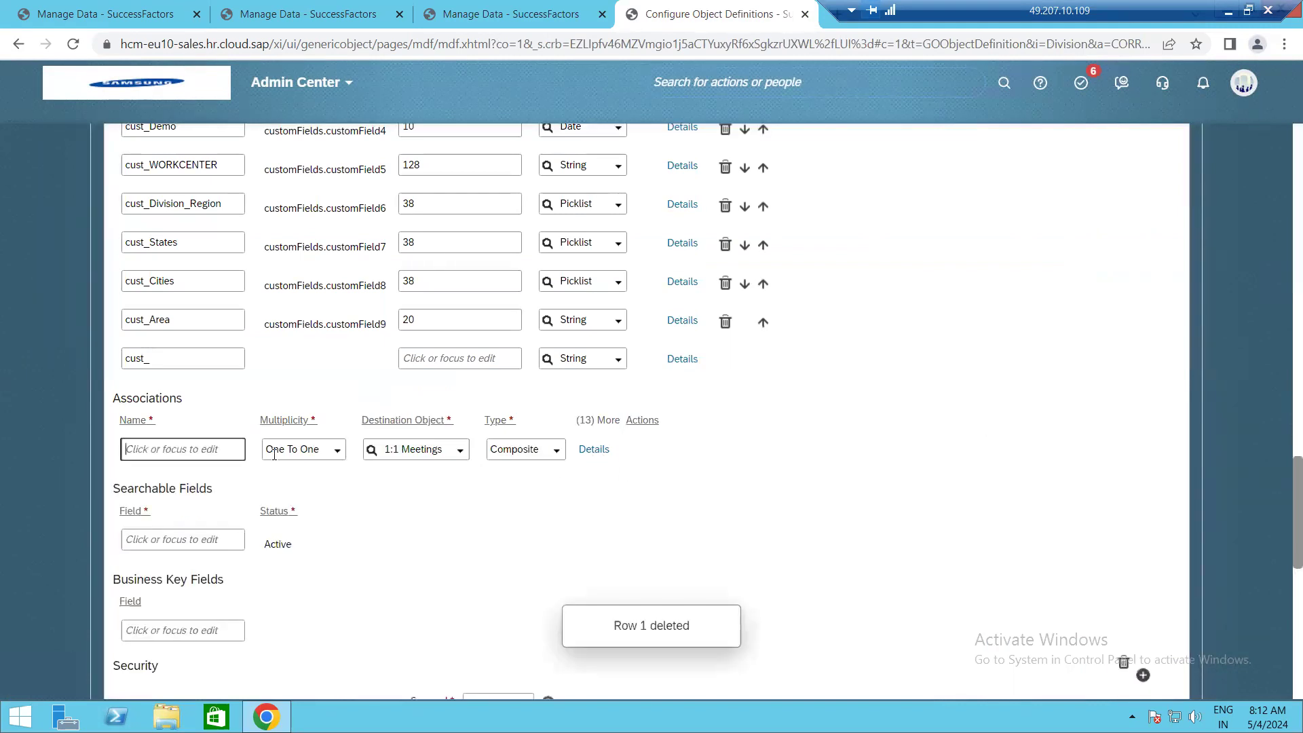
Add a Division association named cust_tobusinesunit with One To Many multiplicity.
type("tobusine")
type("s")
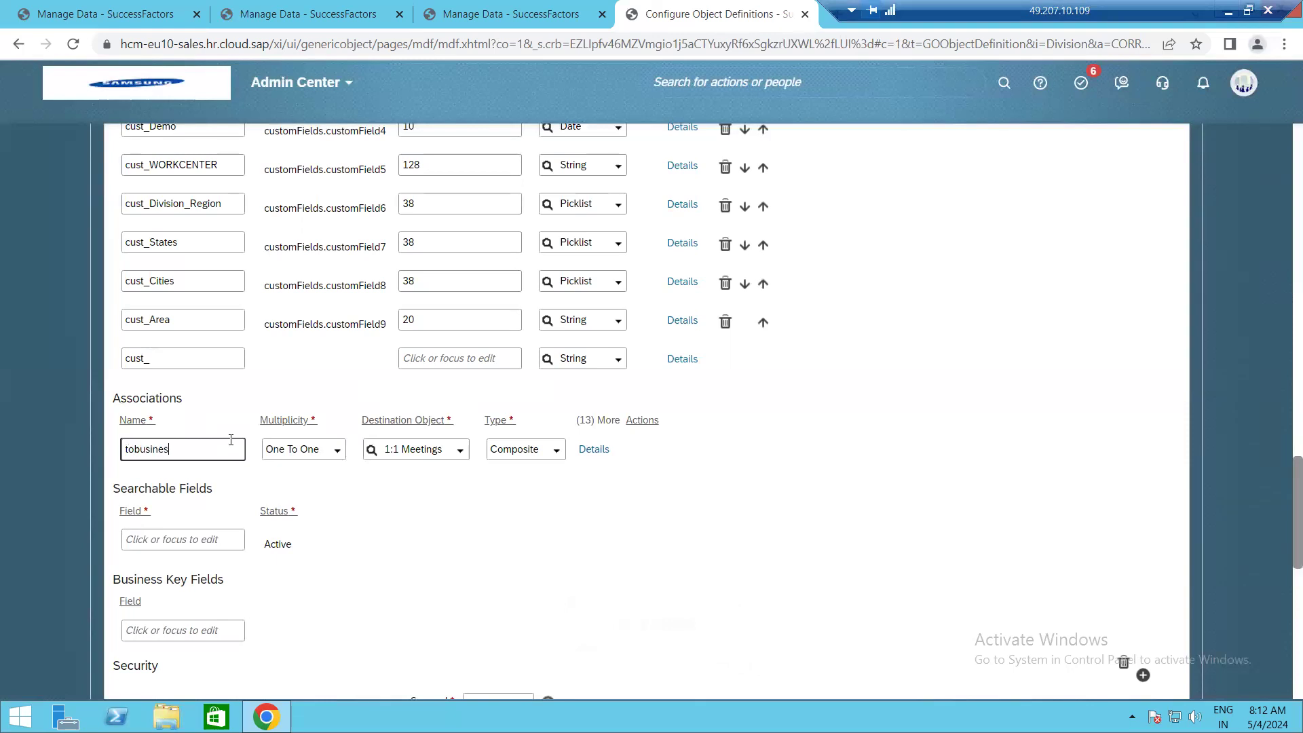
type("unit")
left_click(337, 450)
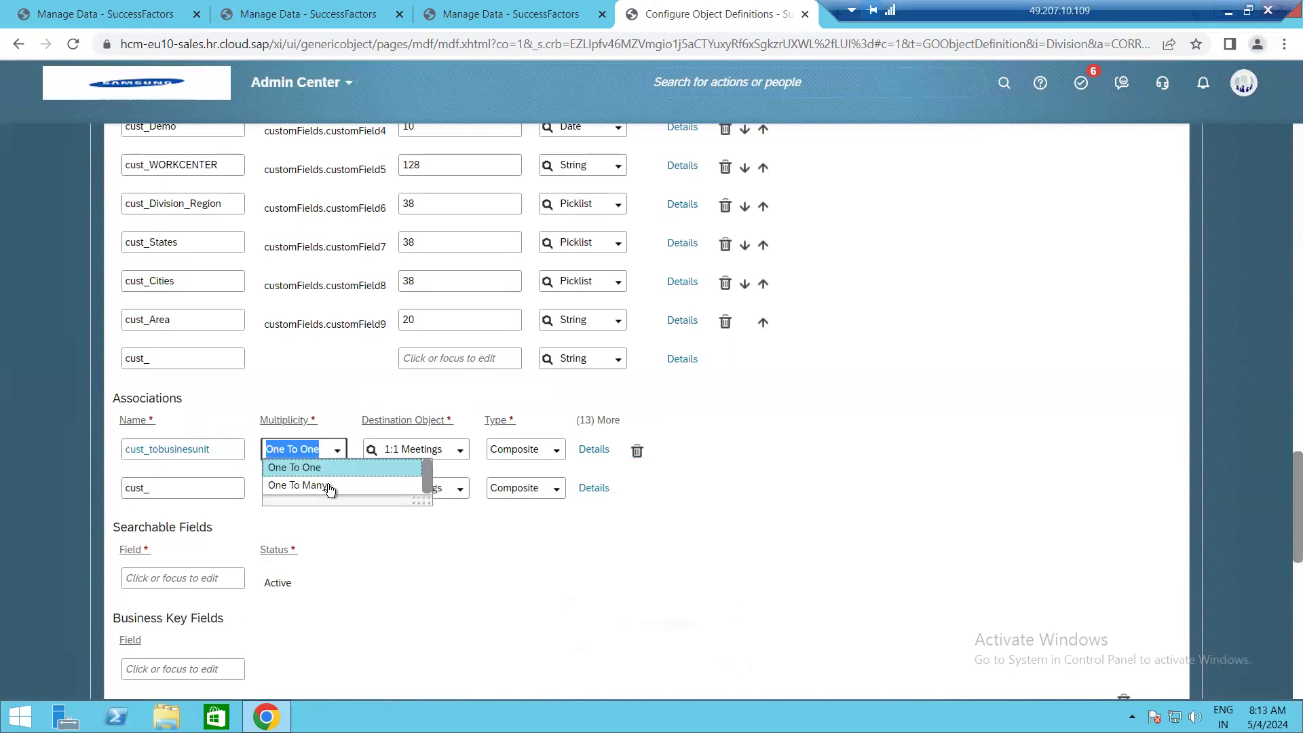
left_click(328, 486)
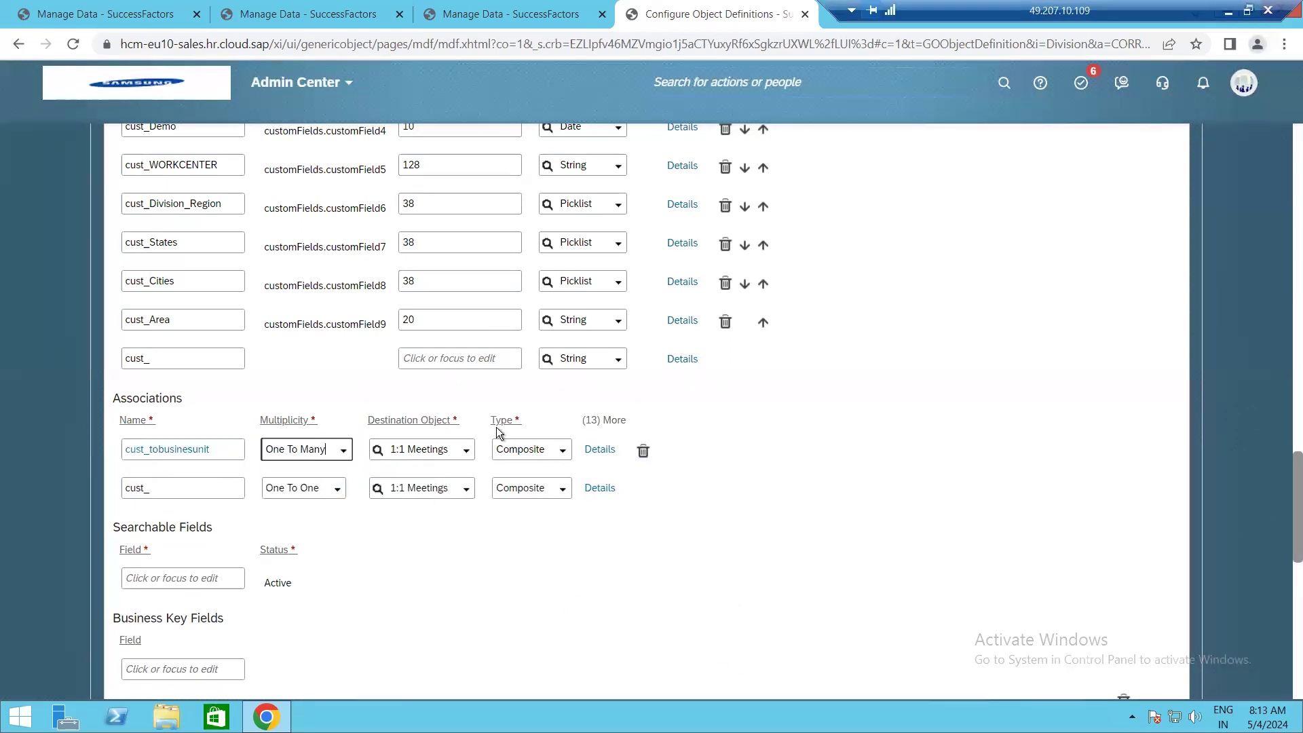
Set the cust_tobusinesunit association's destination object to Business Unit and its type to Valid When.
left_click(465, 451)
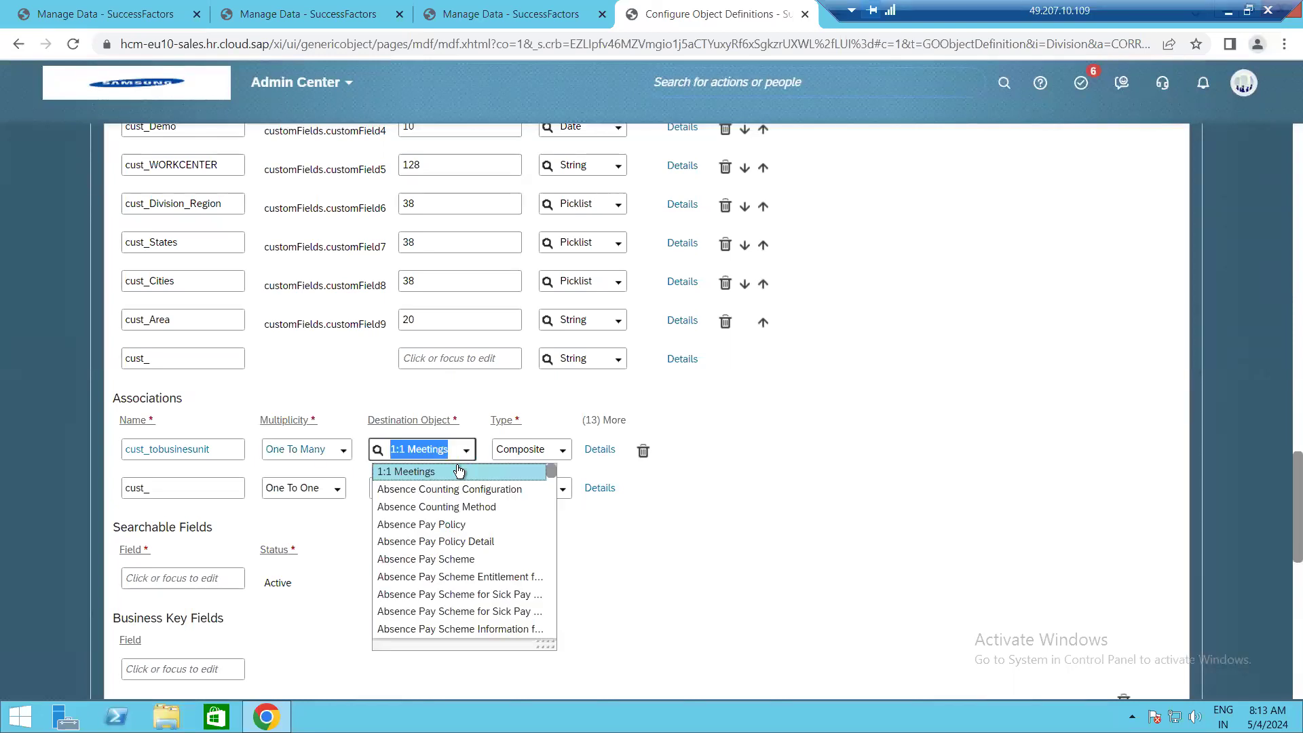
type("busines")
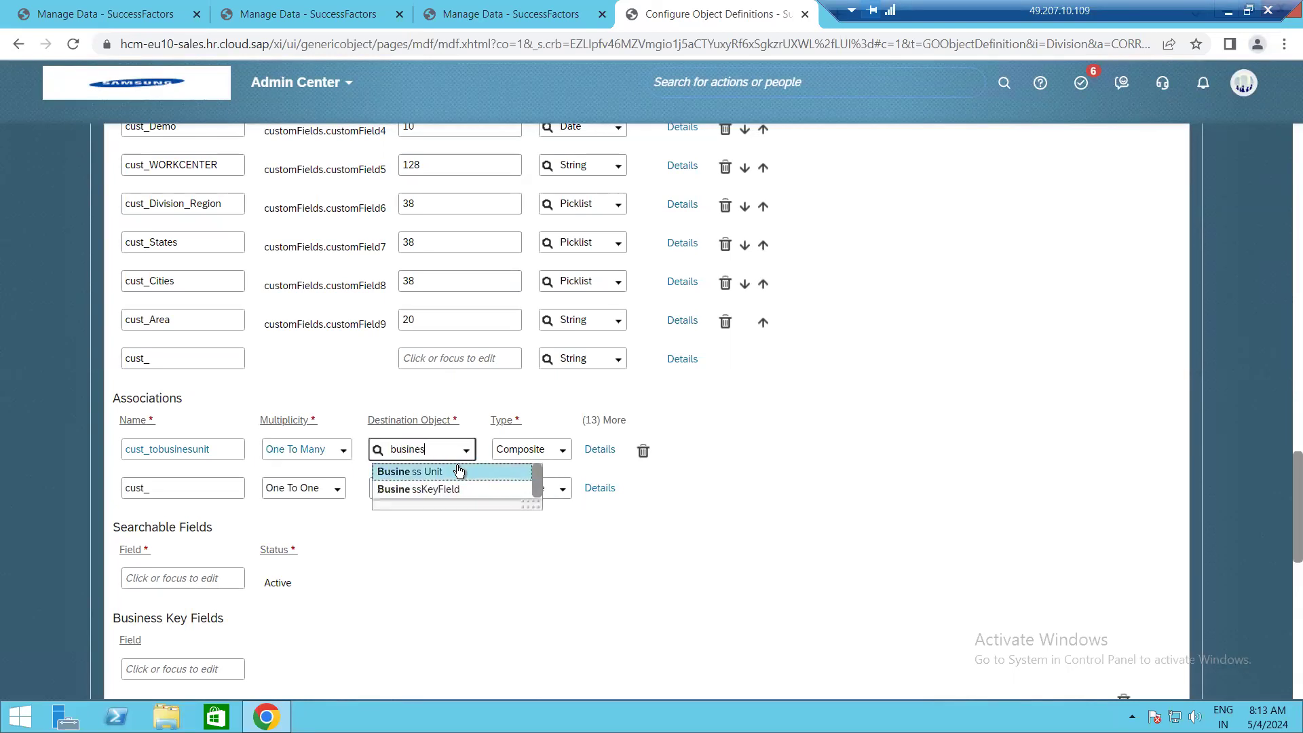
left_click(462, 471)
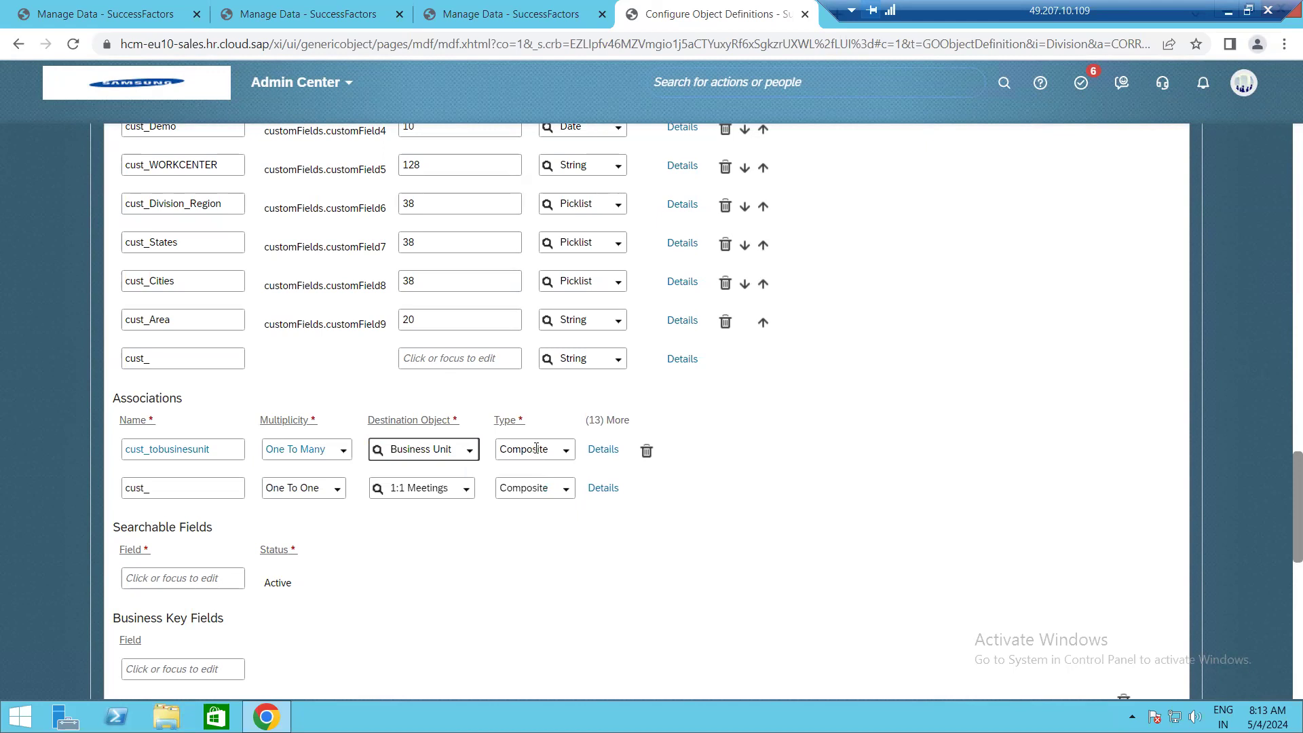
left_click(566, 450)
left_click(565, 488)
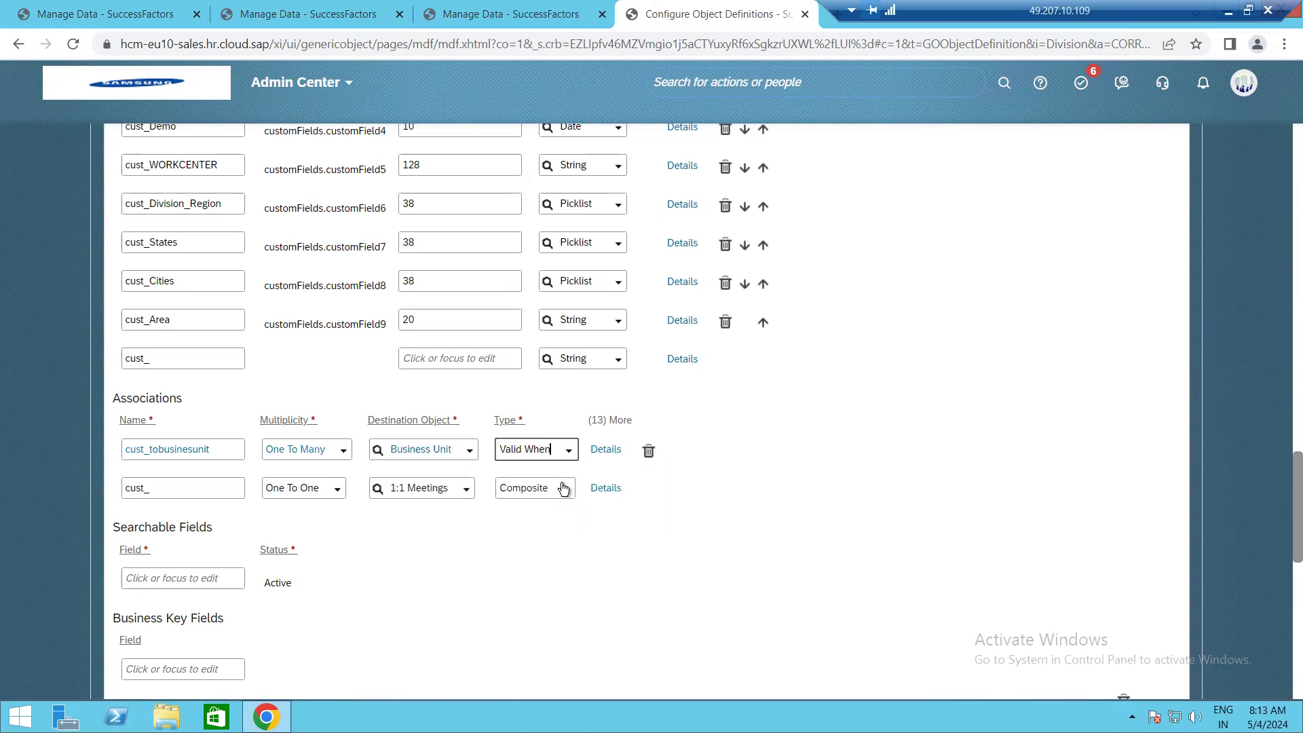
Save the corrected Division object definition, accepting the deletion of the cust_toBusinessUnit association and its data.
scroll(1122, 560, "down", 10)
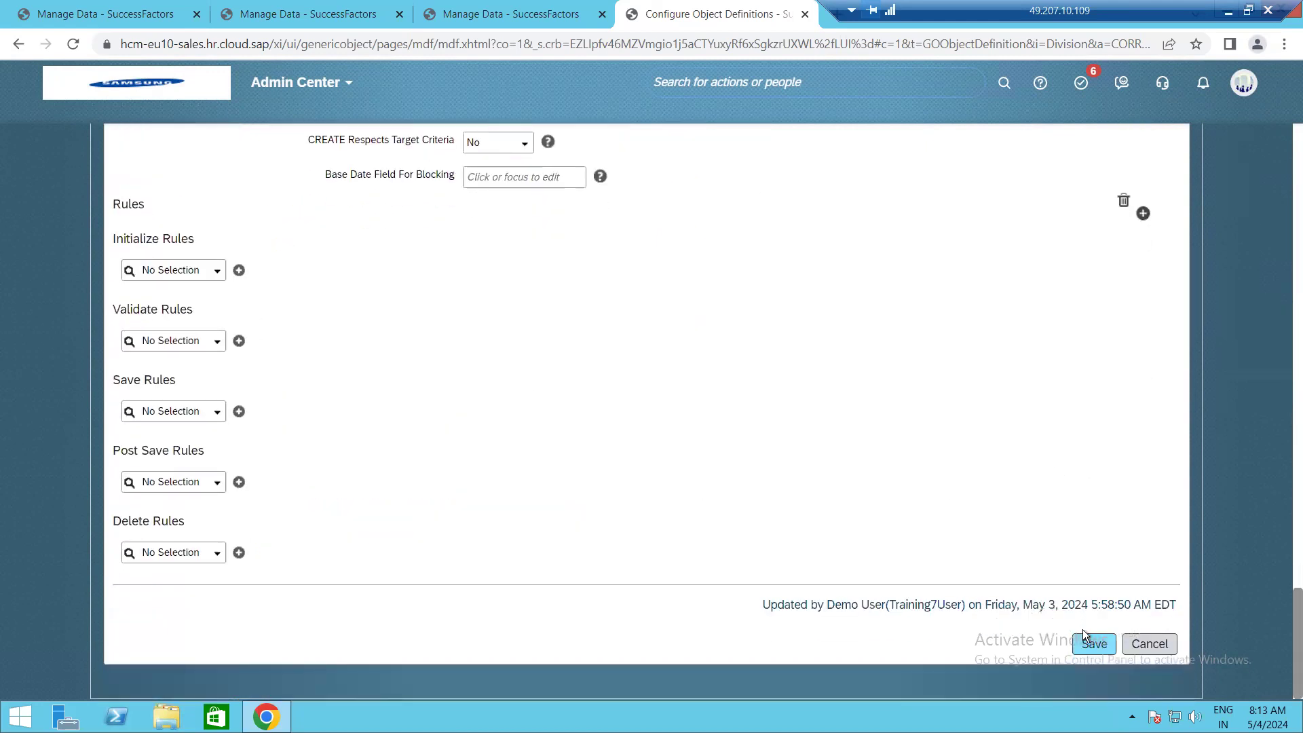
left_click(1082, 646)
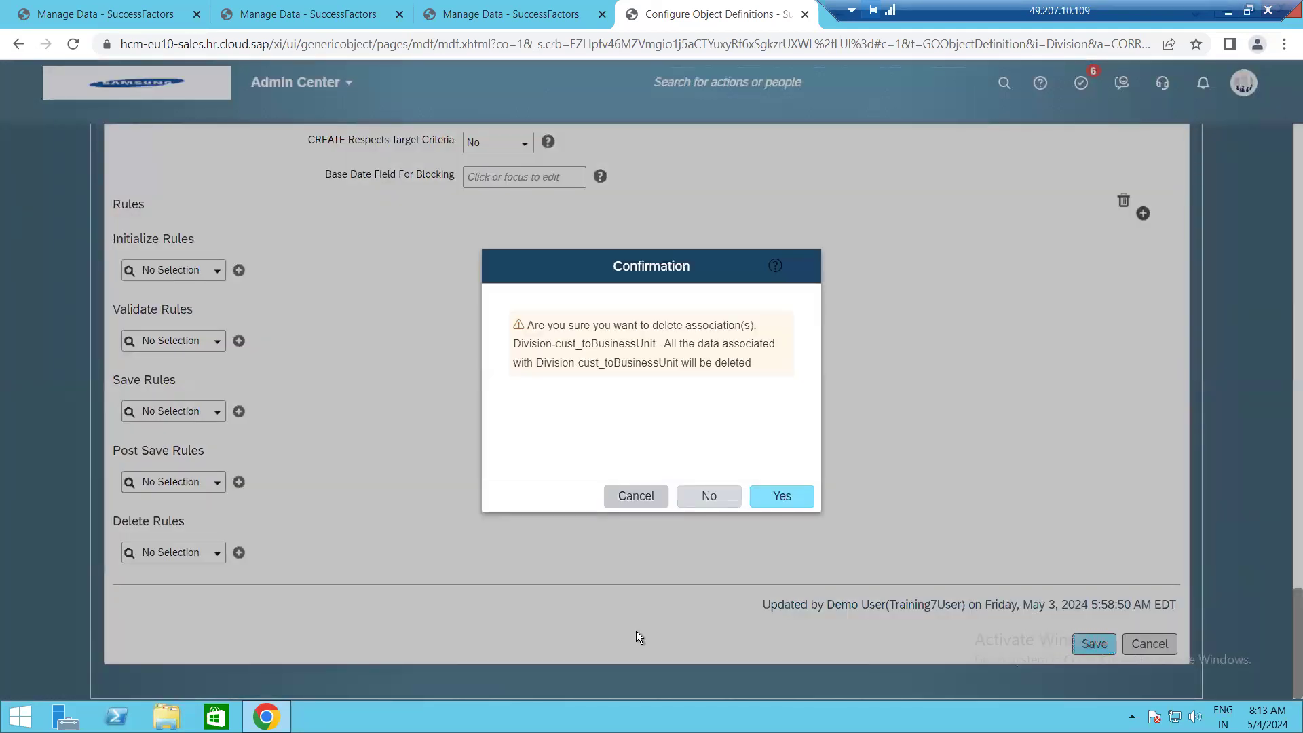
left_click(764, 499)
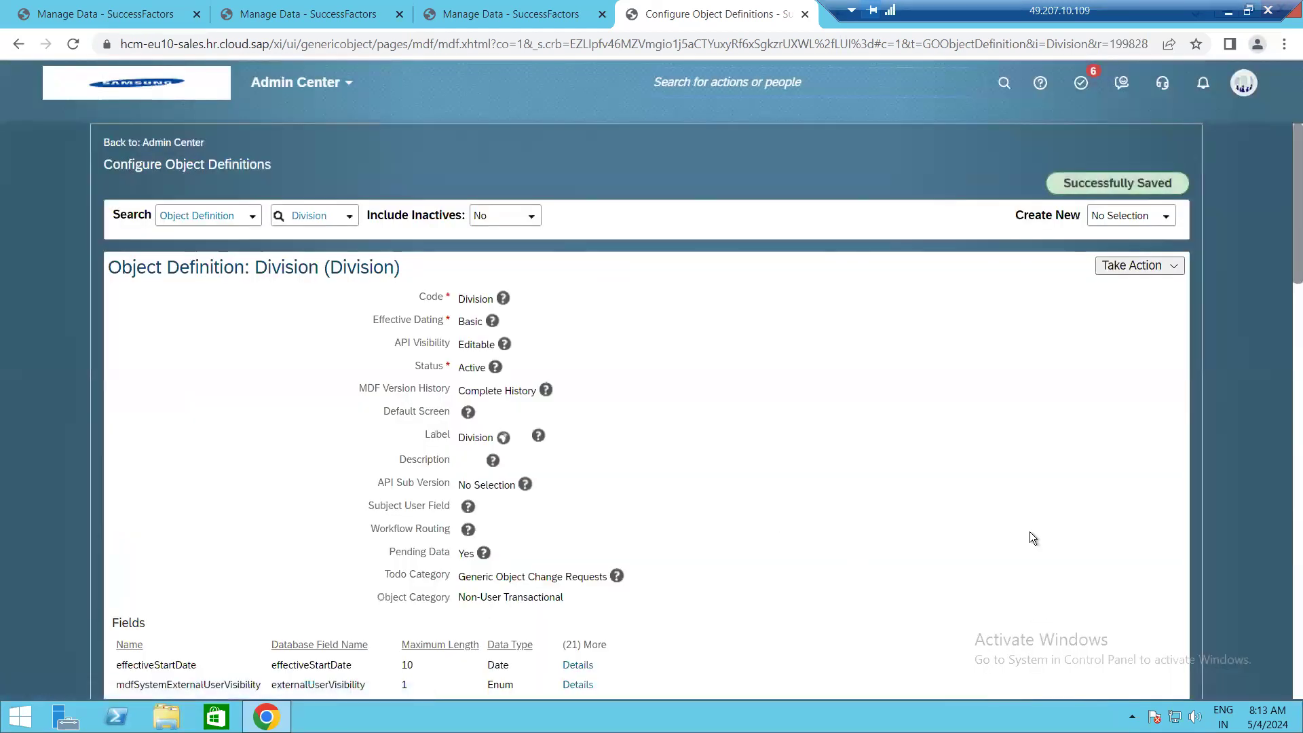
Reload the Toshia Service center (TS003) division record in Manage Data and examine its tobusinesunit section.
left_click(442, 15)
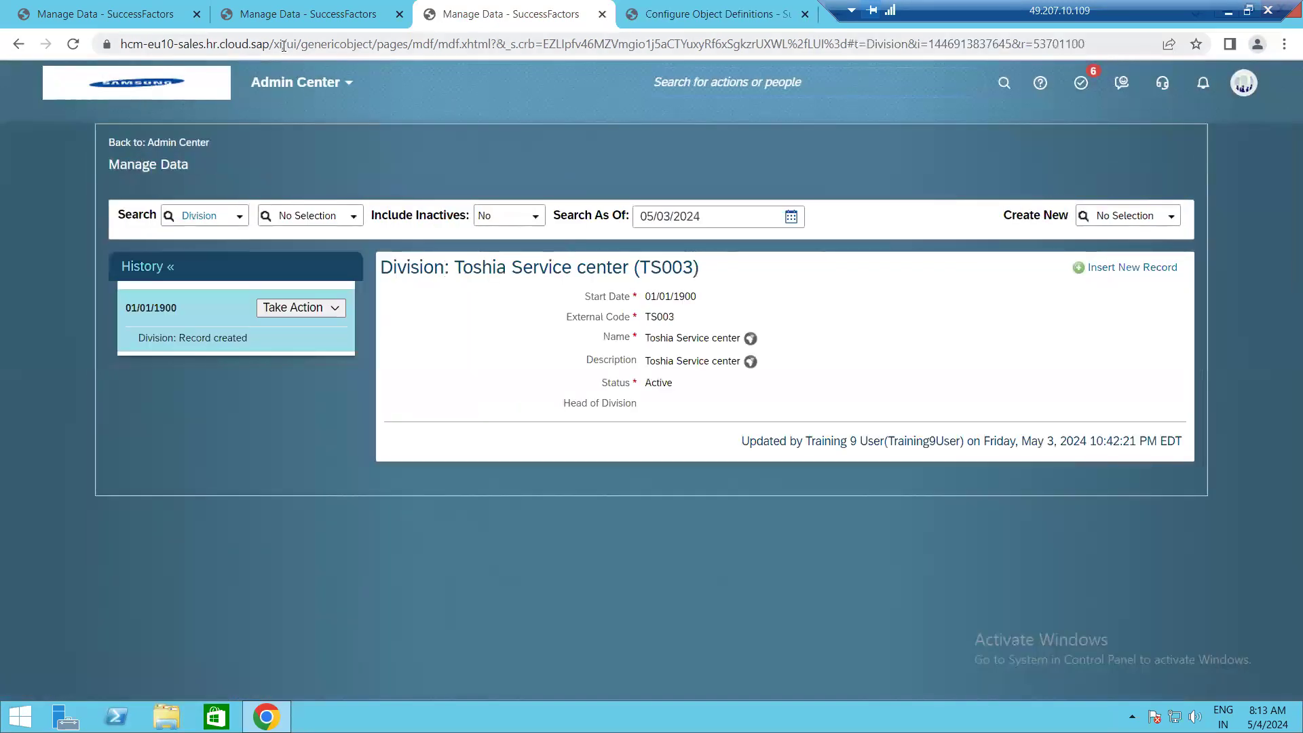
left_click(75, 45)
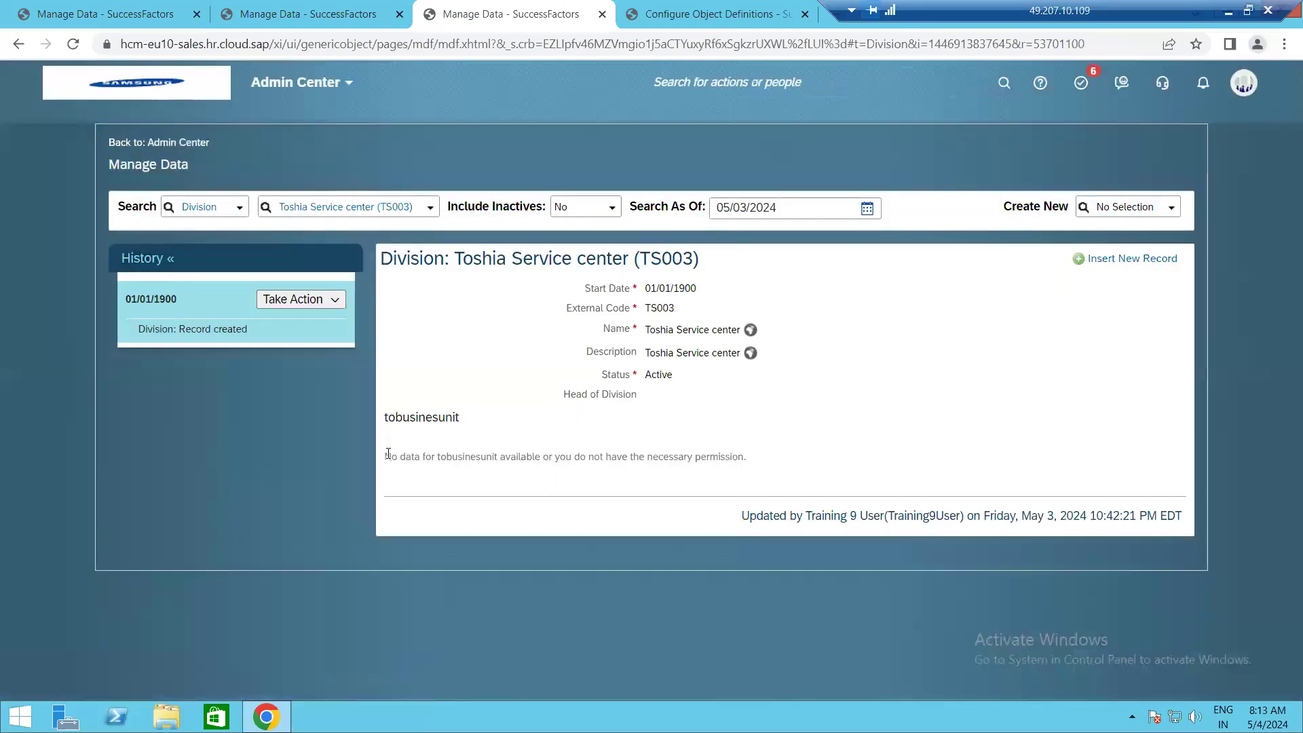
left_click_drag(388, 453, 743, 461)
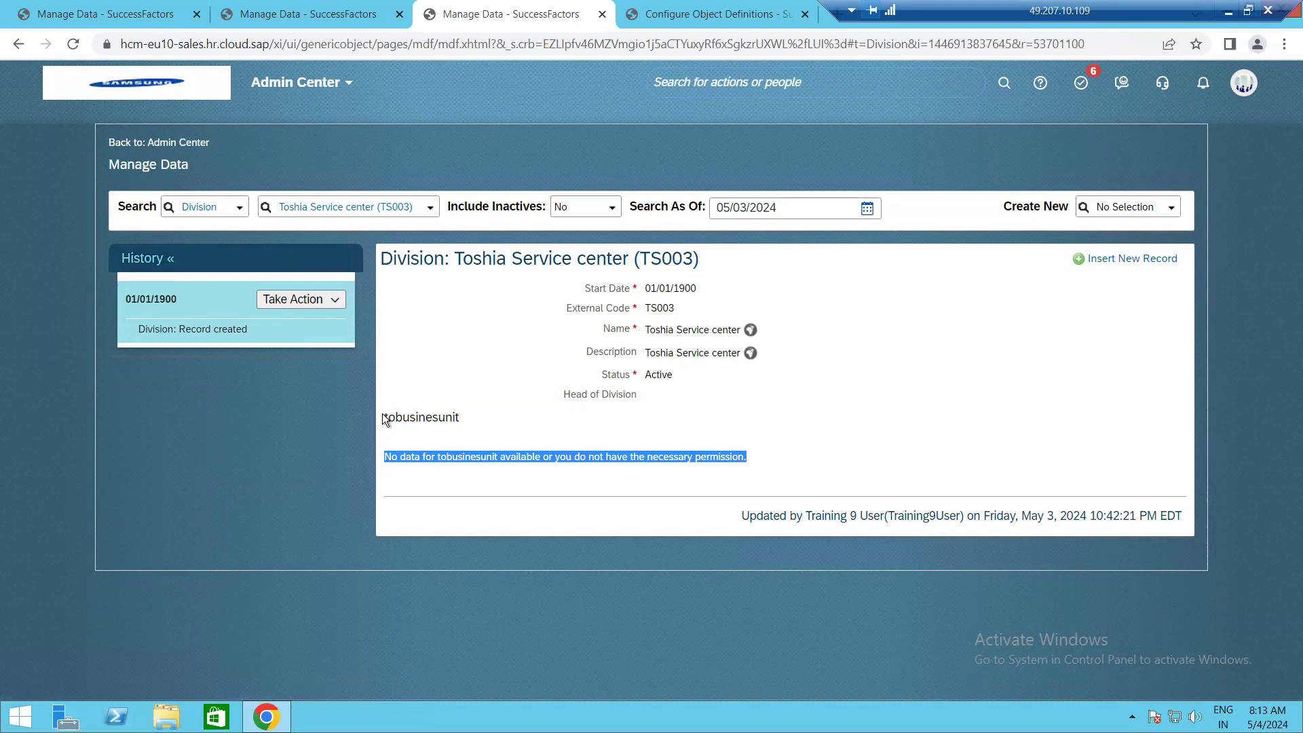
left_click_drag(381, 414, 479, 432)
left_click(727, 459)
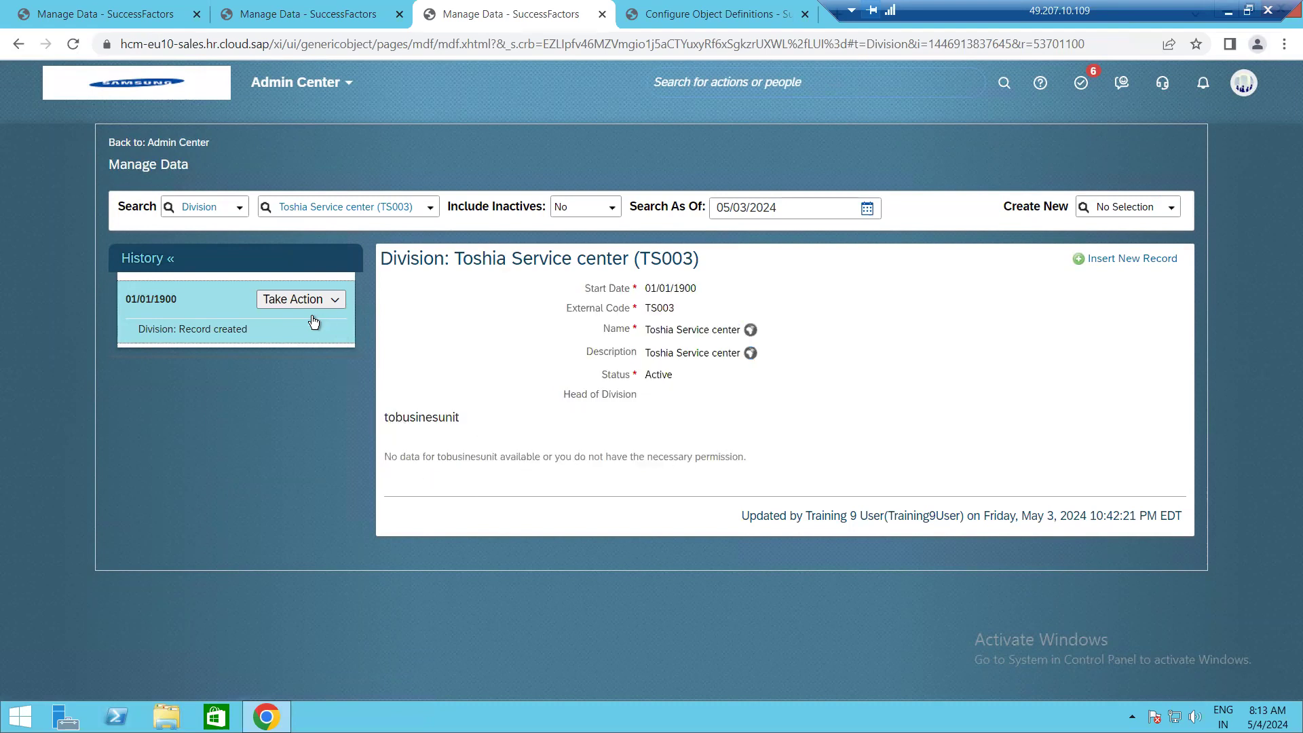
Correct the Toshia Service center division record by linking Toshiba Manufacturing (TS002) under tobusinesunit, and save it.
left_click(330, 302)
left_click(270, 324)
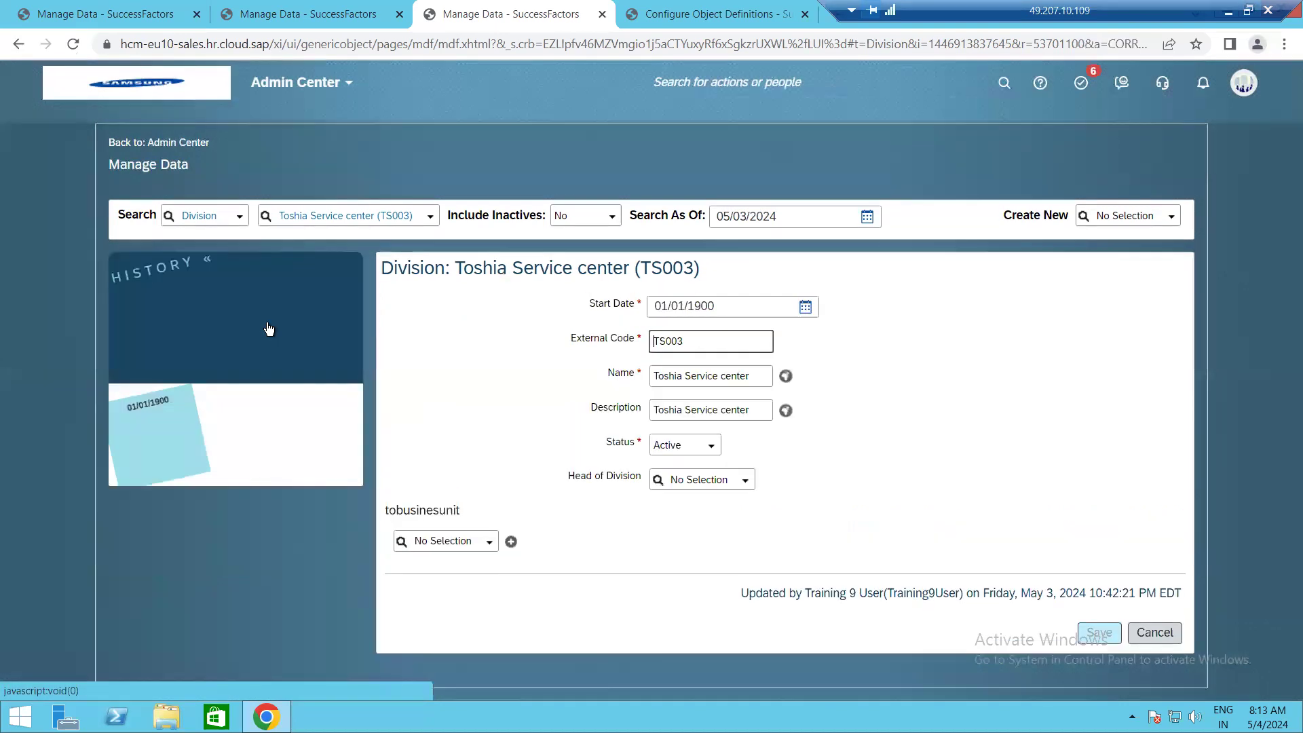
left_click(260, 549)
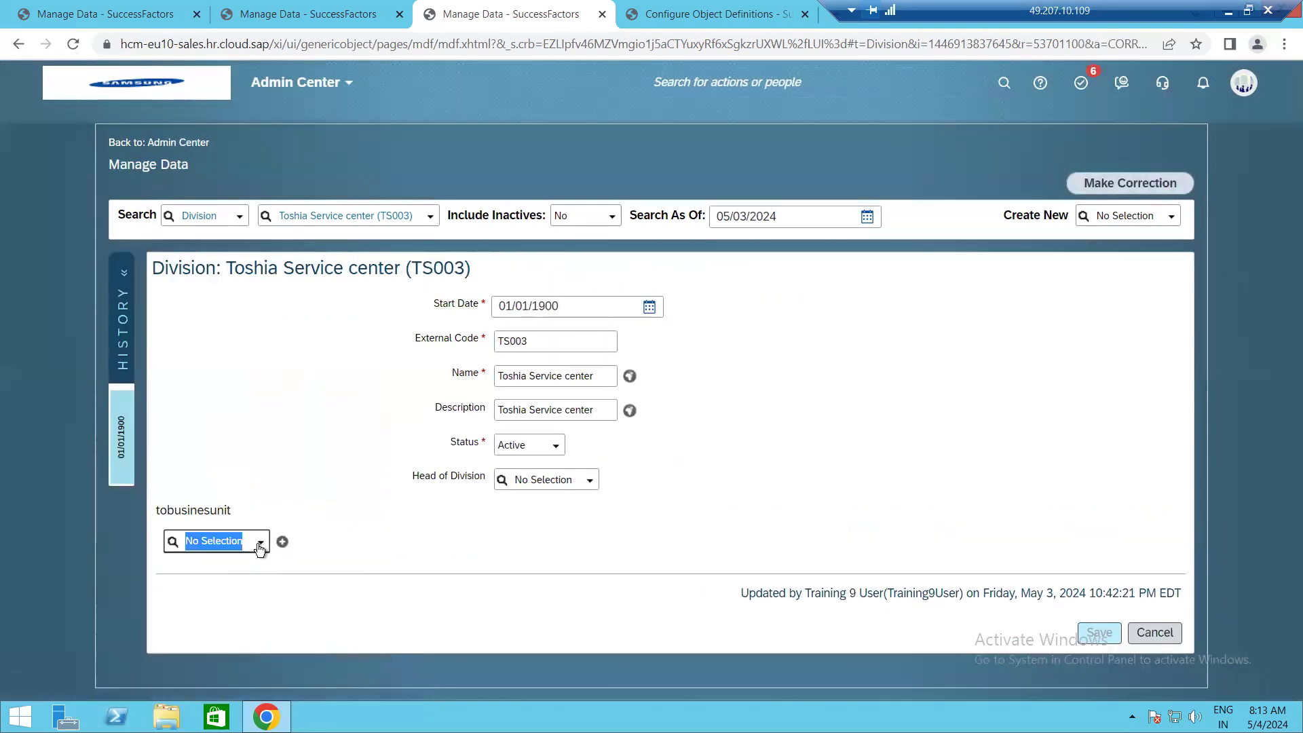
type("t")
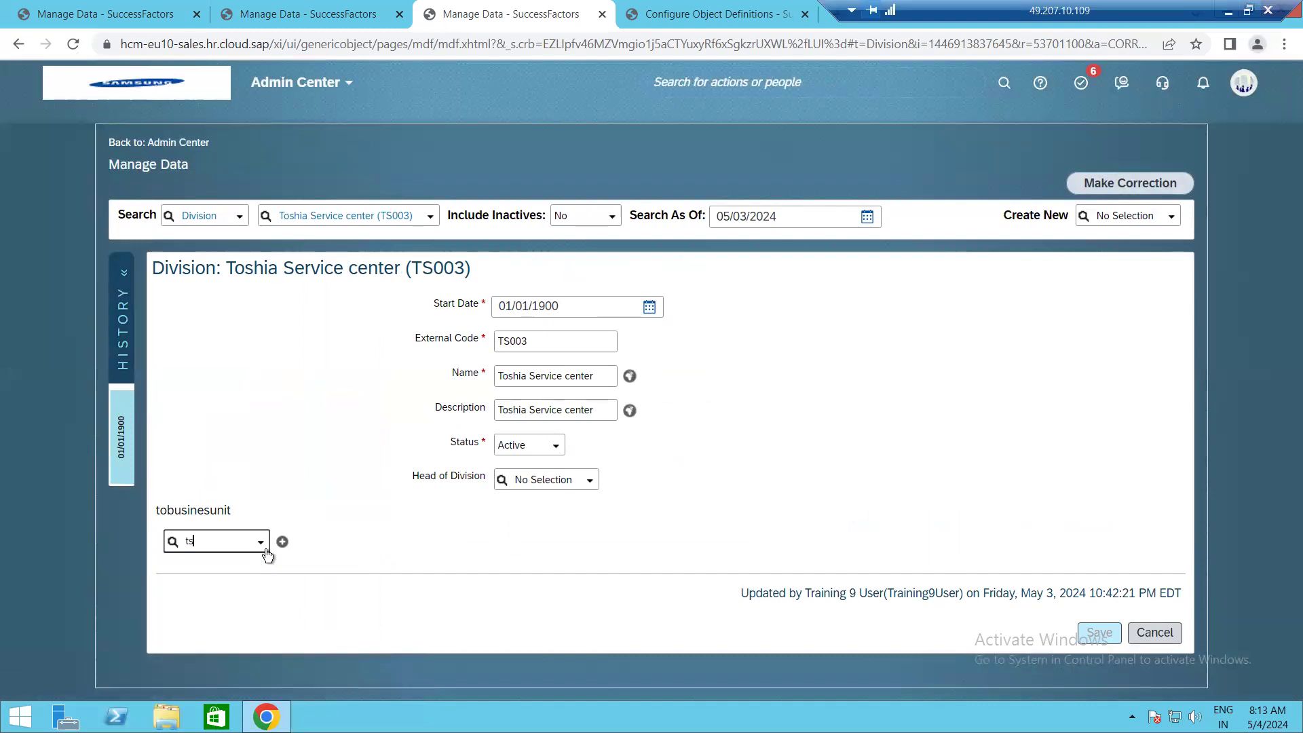
type("s002")
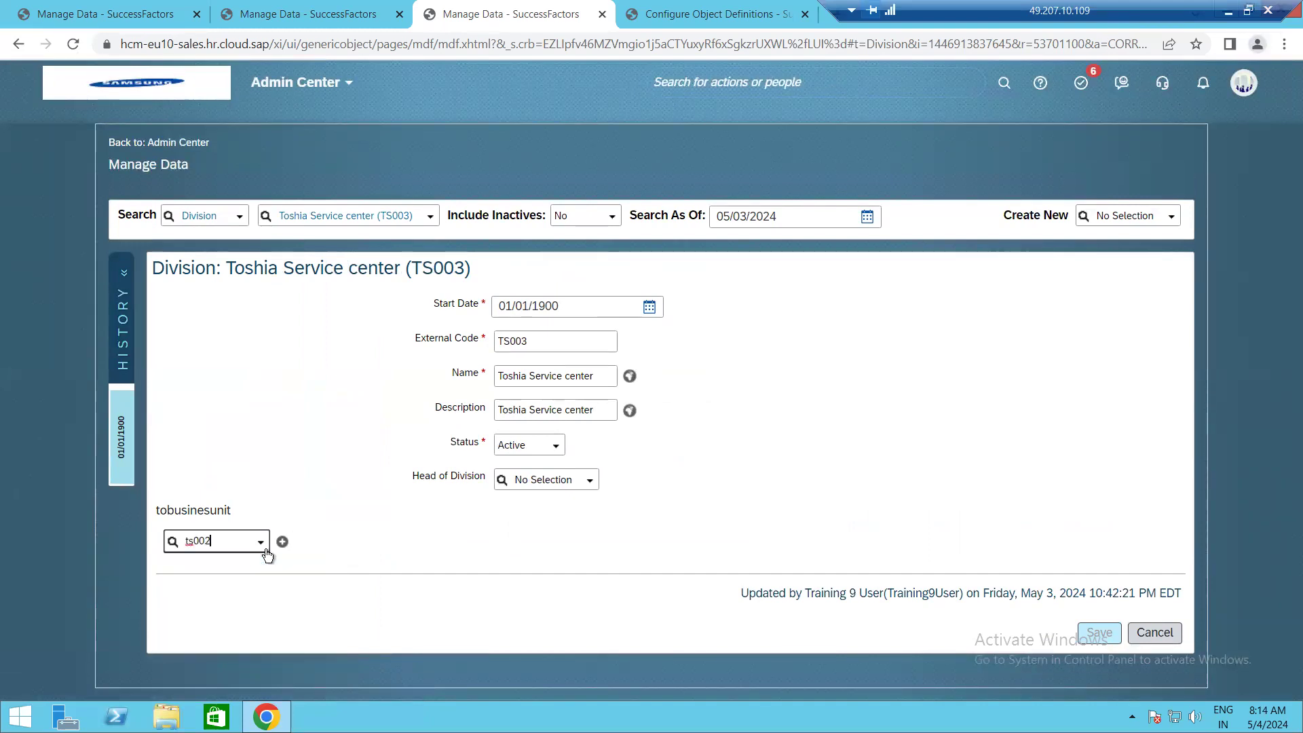
left_click(218, 568)
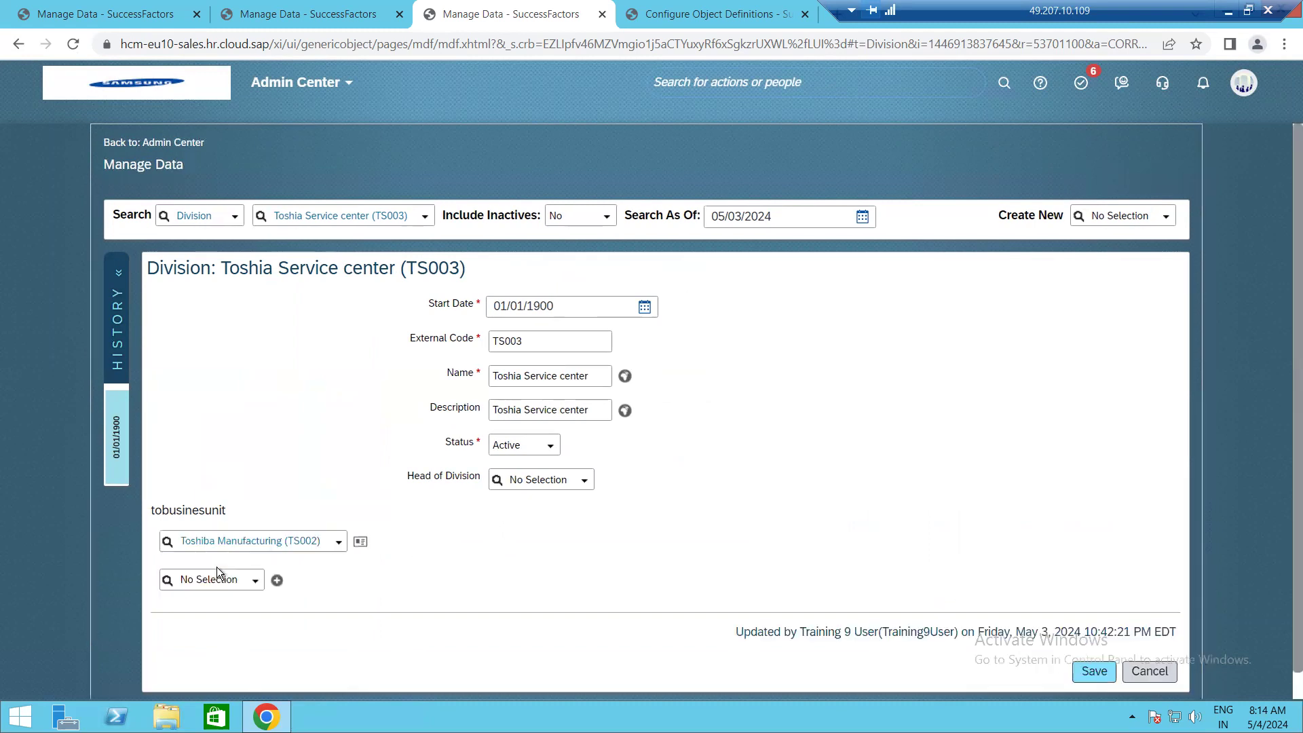
left_click(1090, 677)
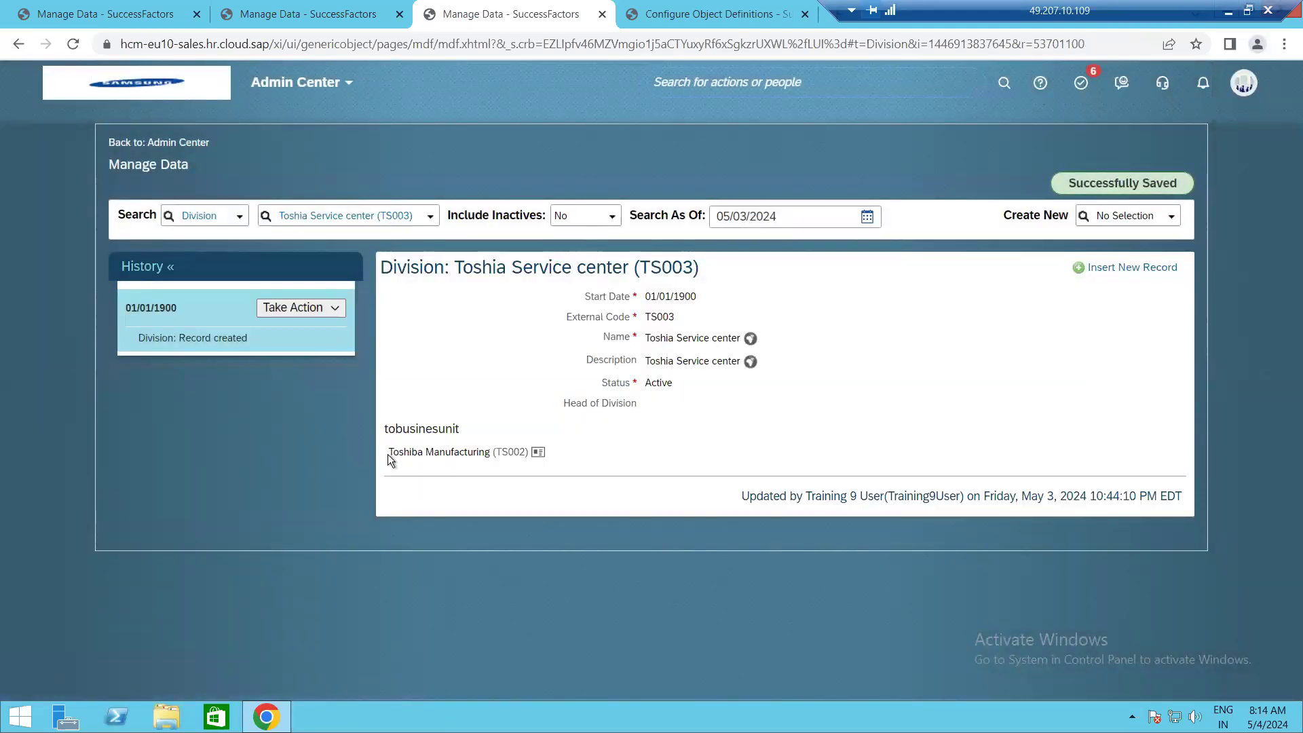
left_click_drag(387, 453, 642, 454)
left_click(513, 411)
Duplicate the Manage Data browser tab and start a new Department record in the copy.
right_click(545, 19)
left_click(621, 140)
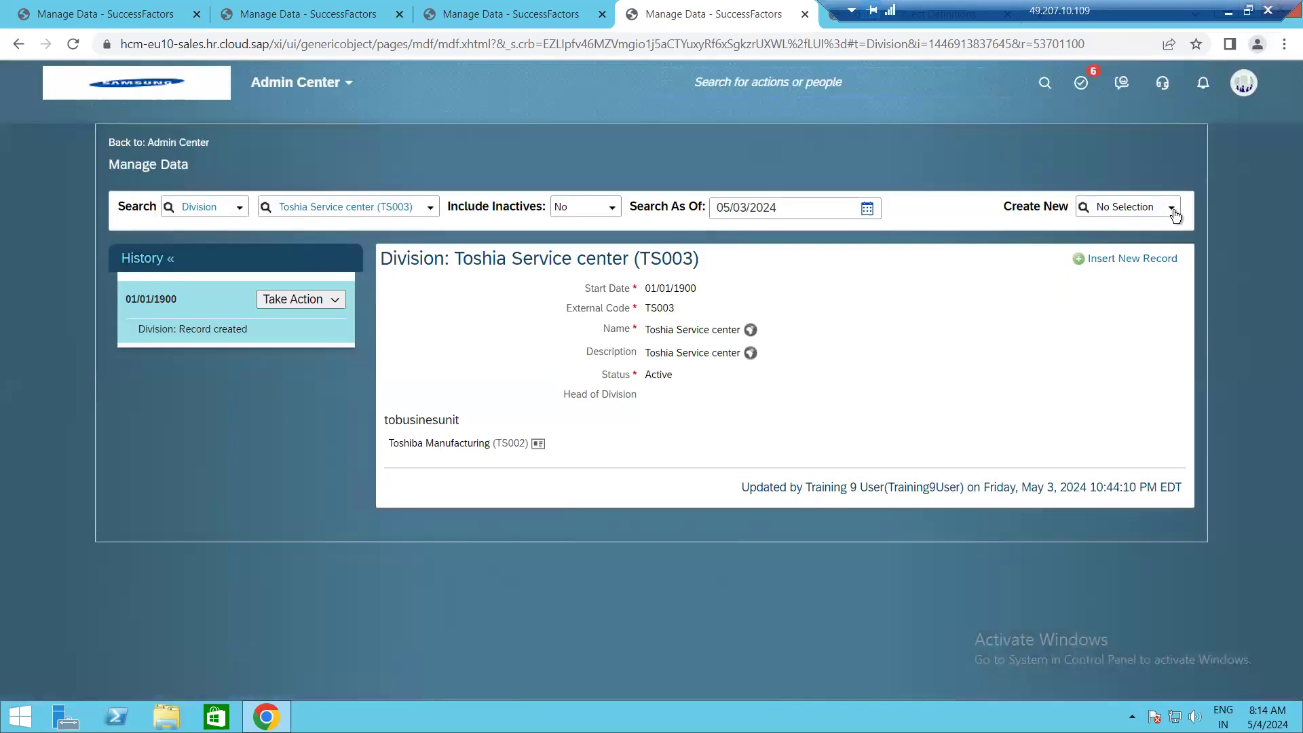
left_click(1169, 213)
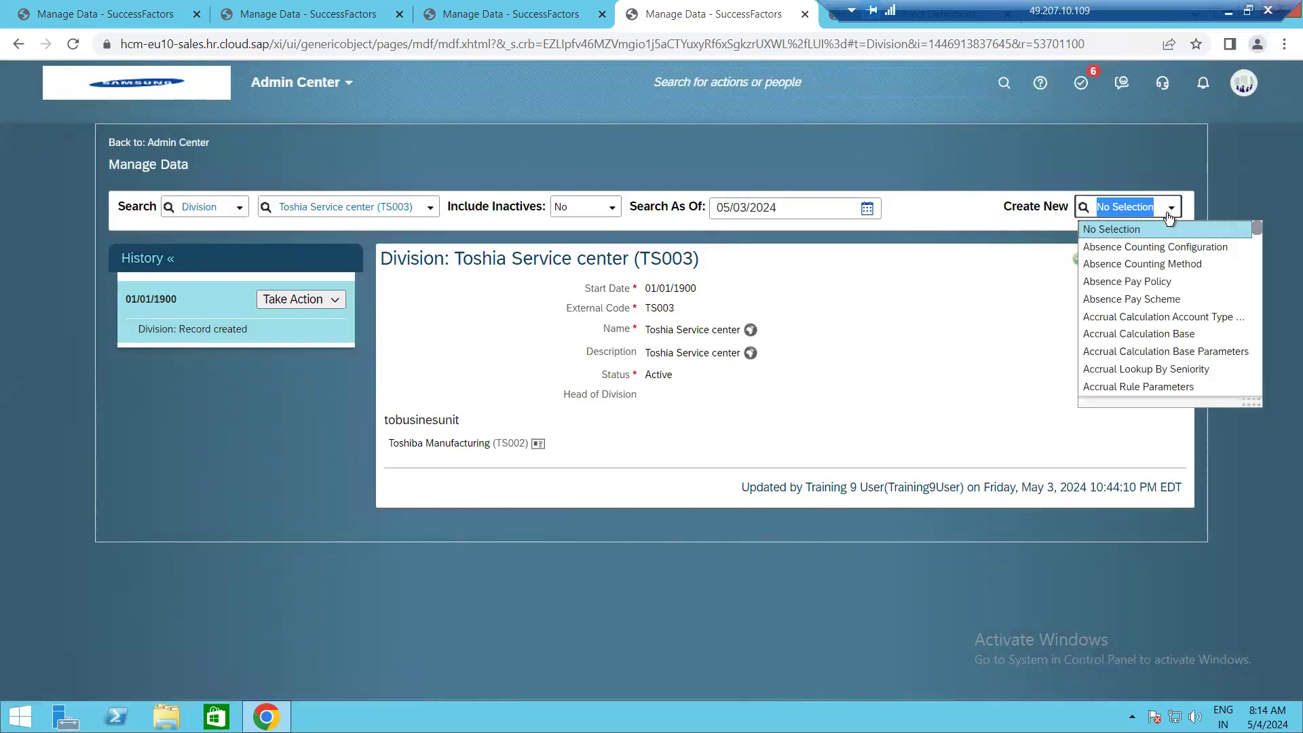
type("depart")
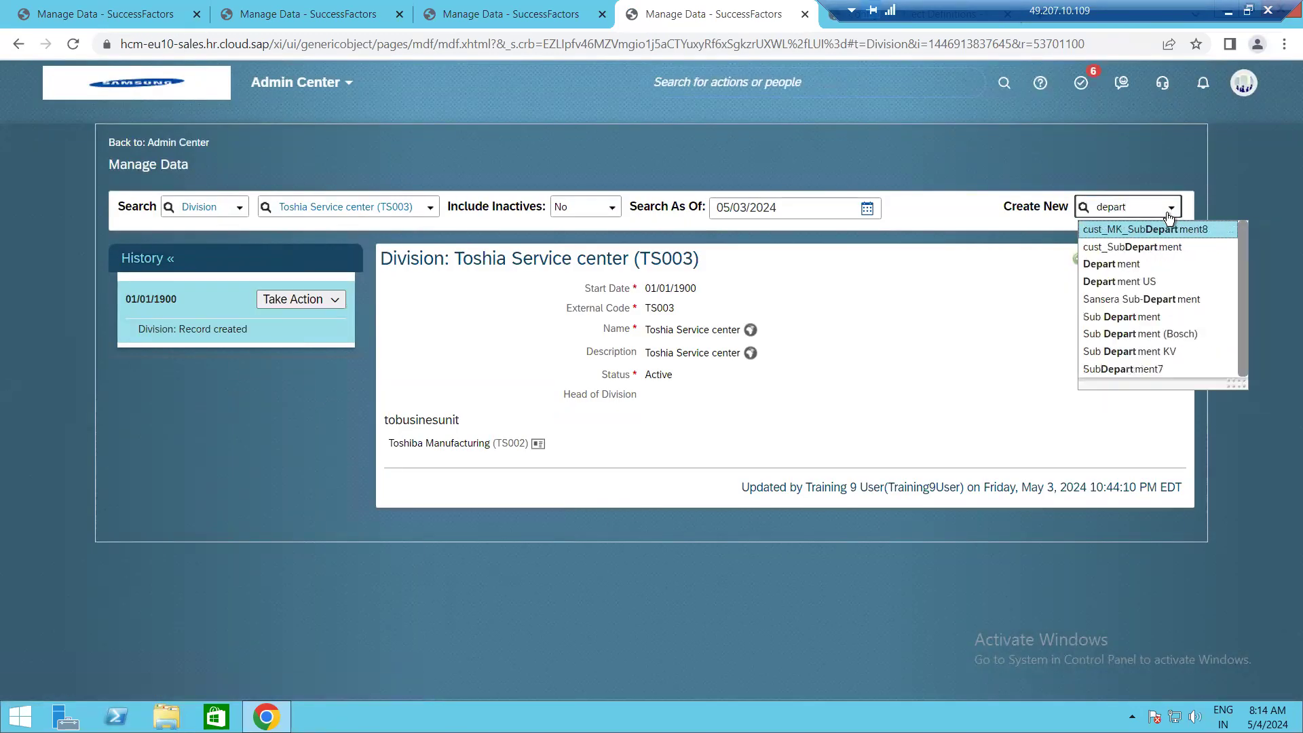
left_click(1139, 265)
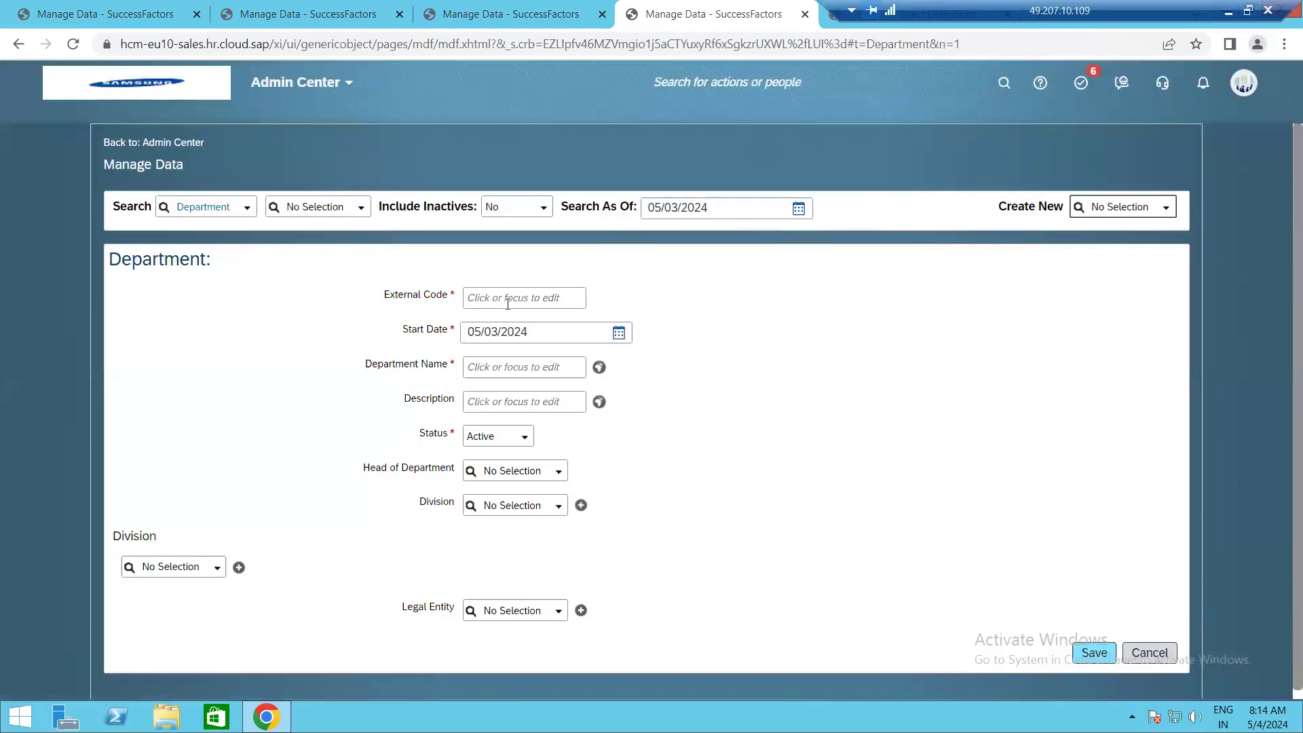
left_click(509, 303)
type("01")
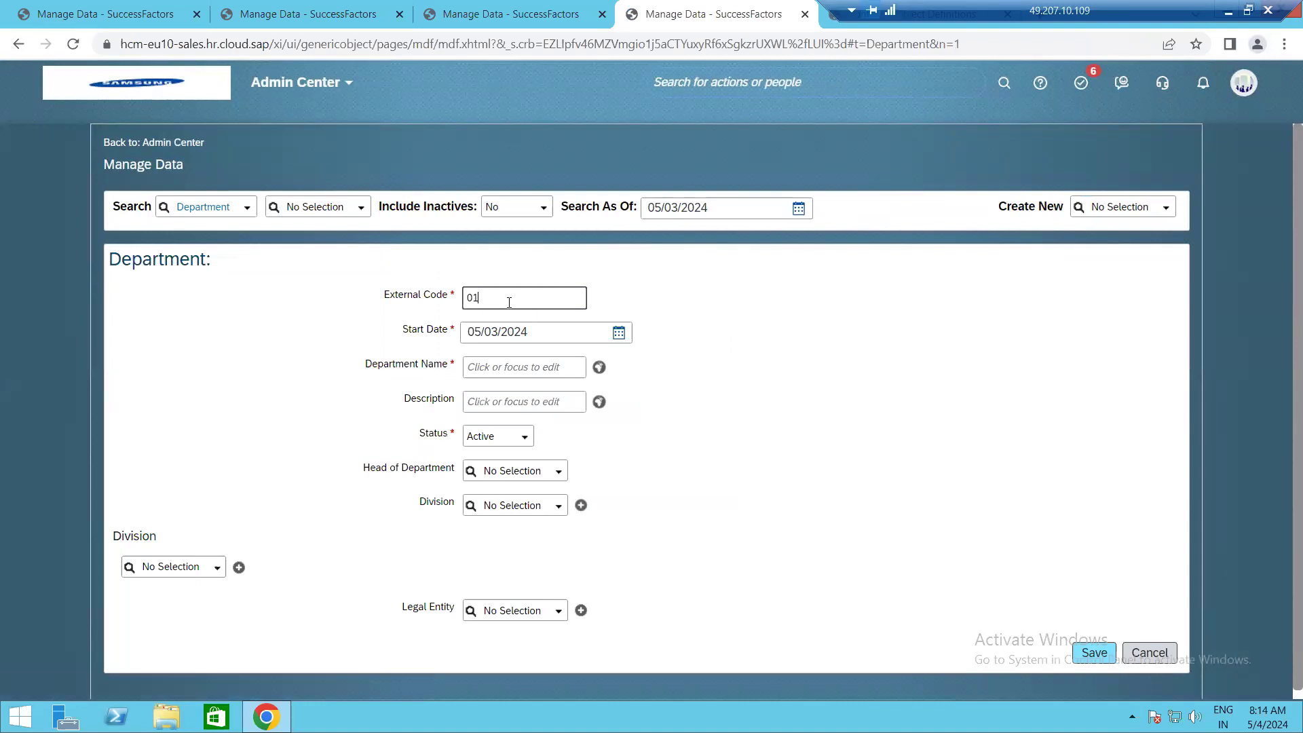
type("/01/19900")
left_click(529, 330)
Set the new department's external code to TS0054.
left_click_drag(522, 298, 446, 300)
key("ctrl+a")
key("BackSpace")
type("TS005")
type("4")
left_click(551, 325)
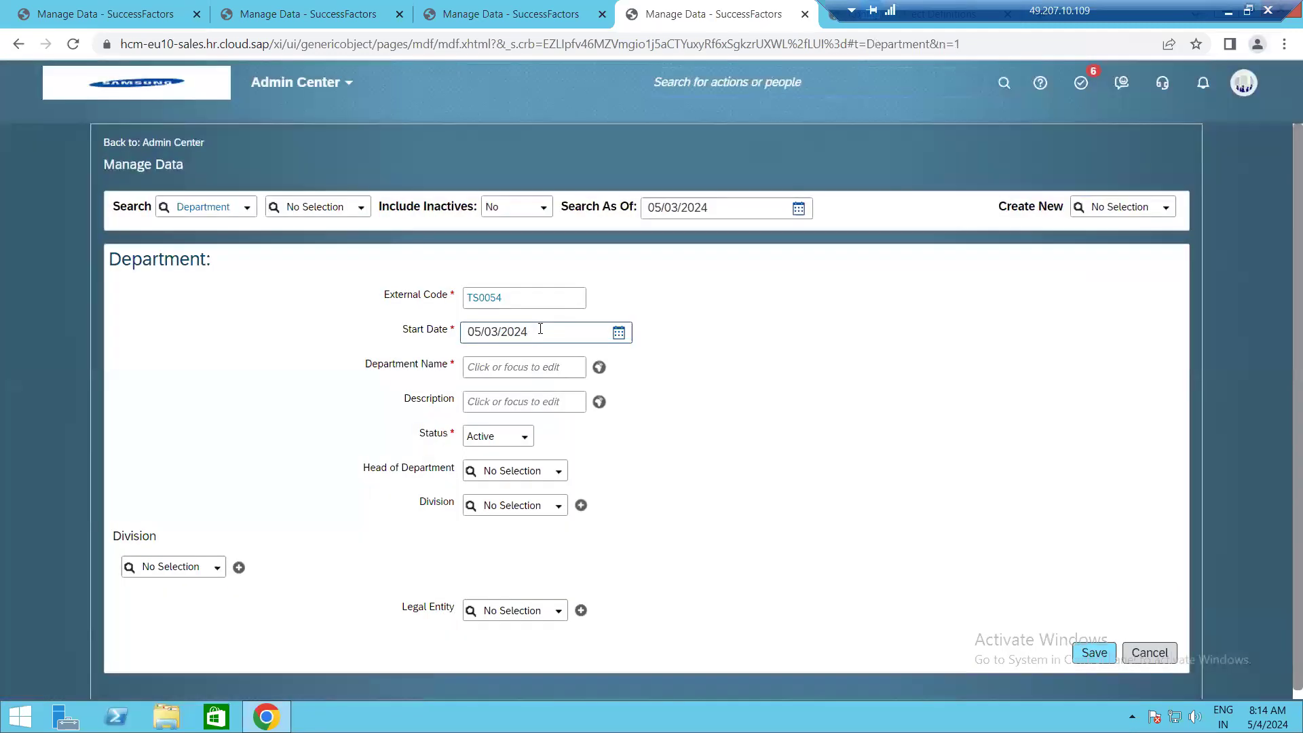
triple_click(540, 328)
key("BackSpace")
type("01/1")
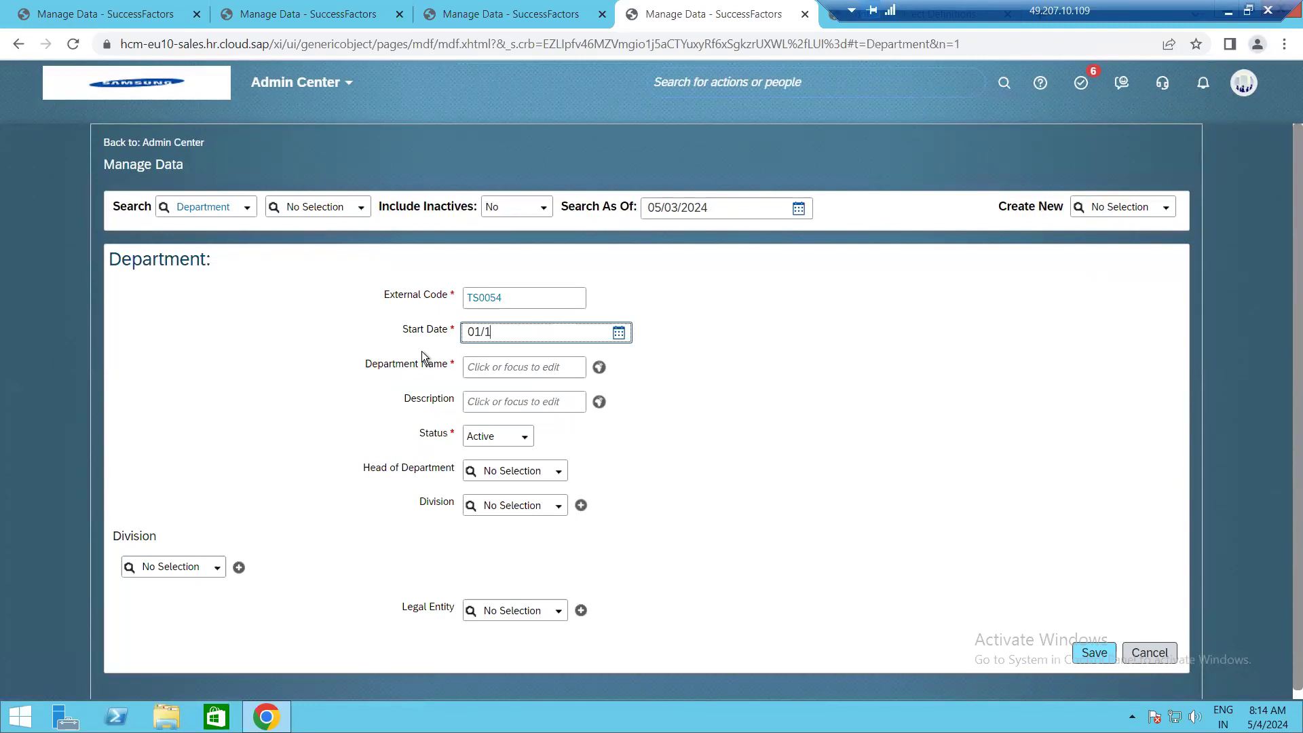
left_click(496, 291)
key("BackSpace")
left_click(512, 333)
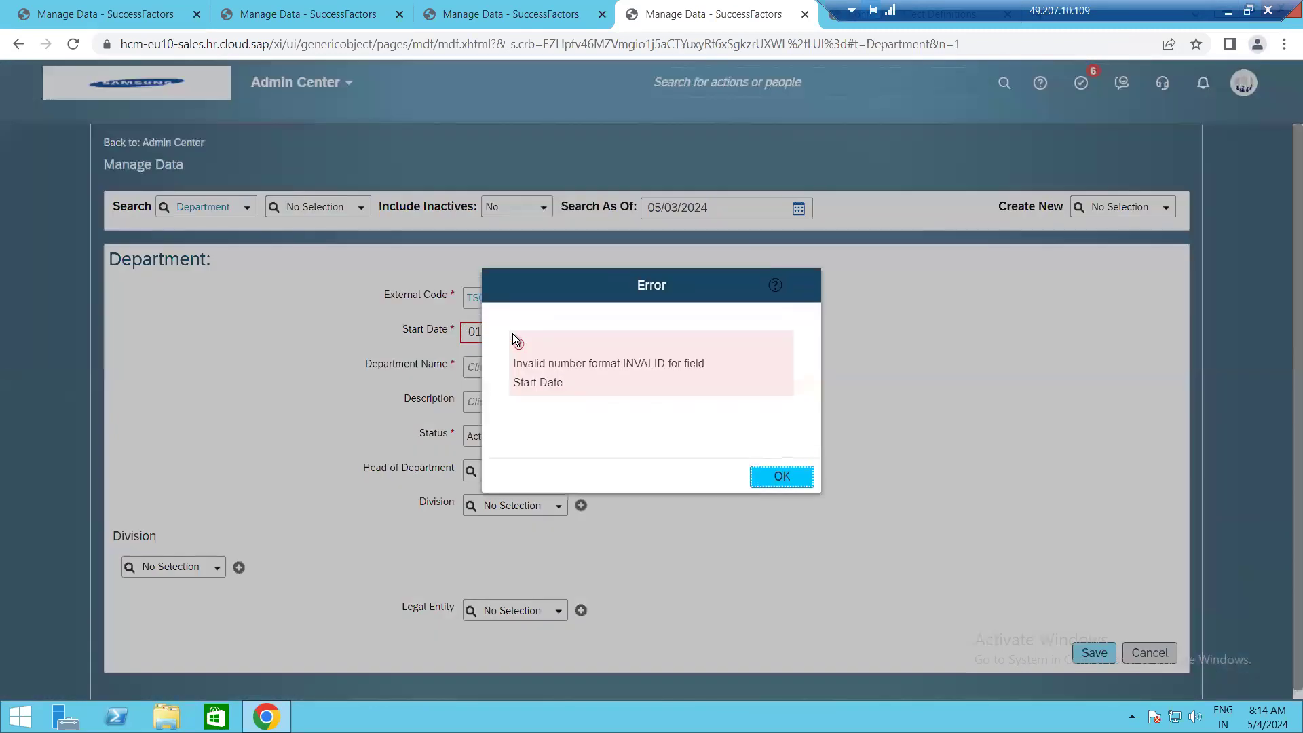
left_click(772, 475)
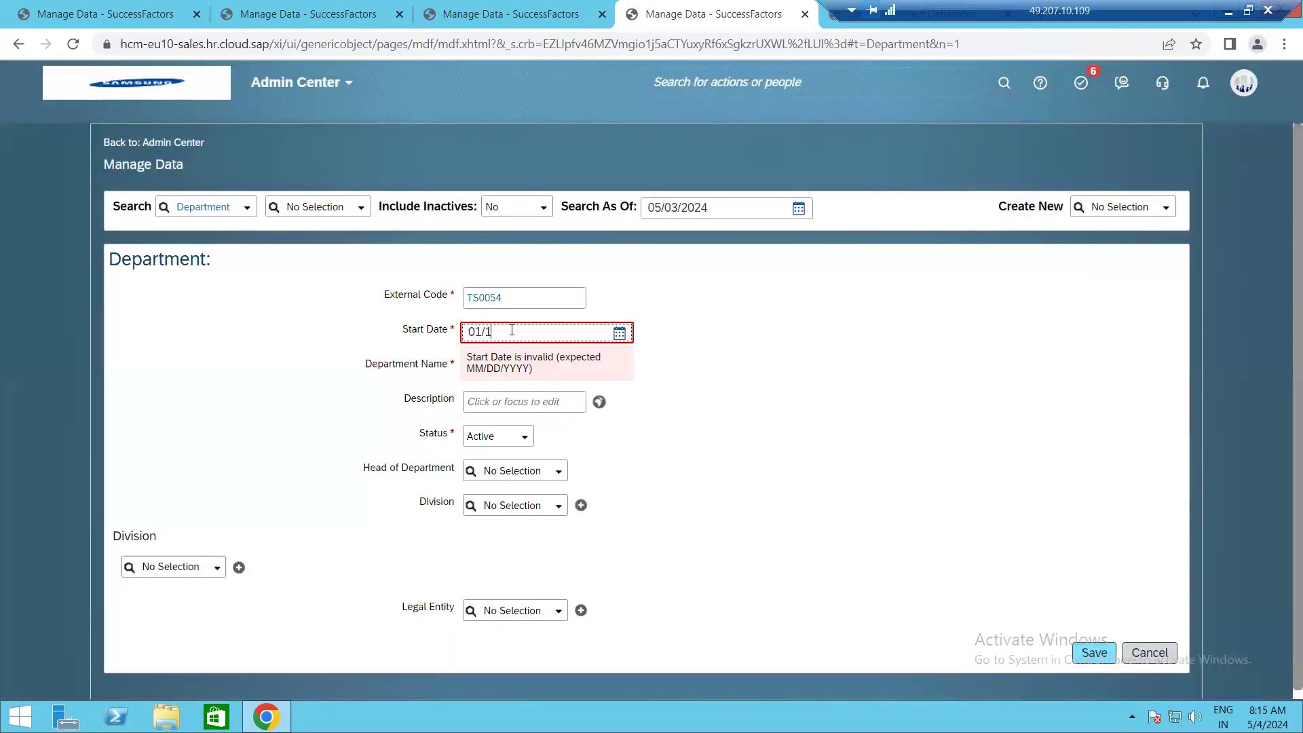
Set the new department's start date to 01/01/1900.
key("BackSpace")
key("BackSpace")
key("BackSpace")
key("BackSpace")
type("01/01/1900")
left_click(527, 381)
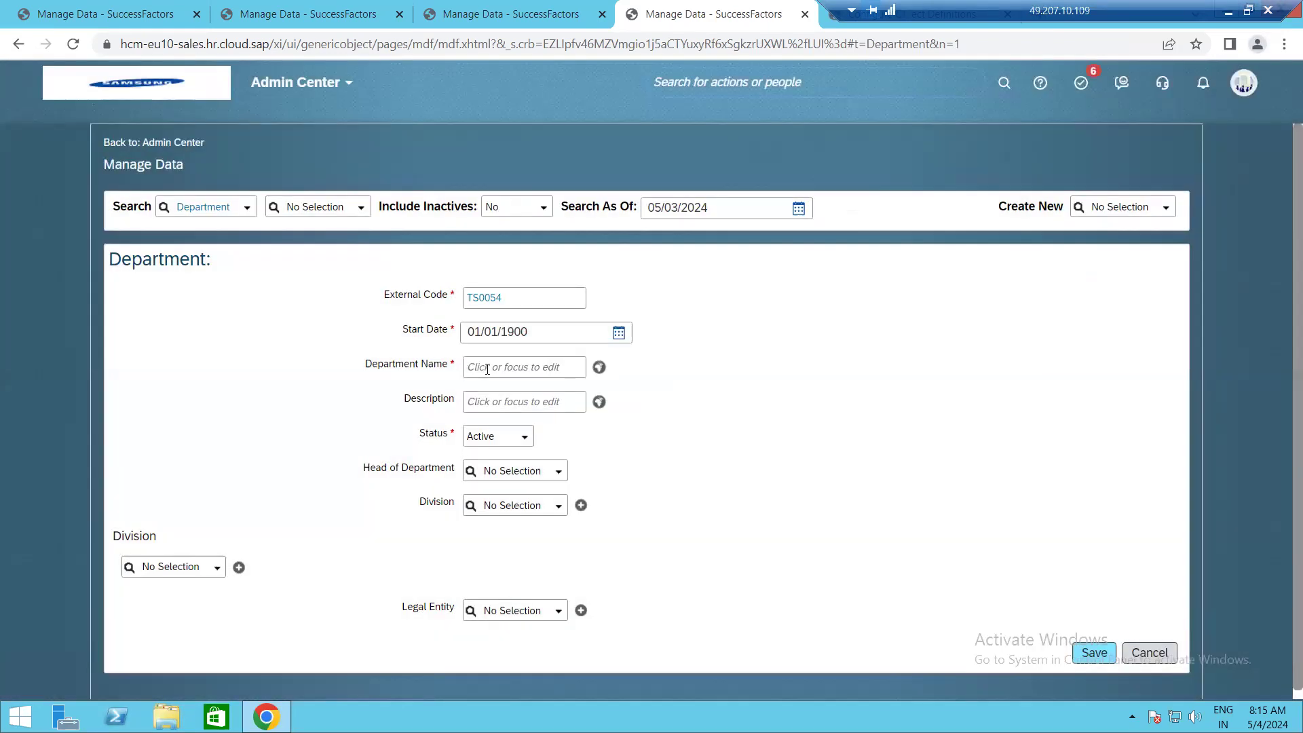
Enter Toshiba Delivery Hub as both the department name and the description.
left_click(489, 367)
type("Toshiba Delivery Hub")
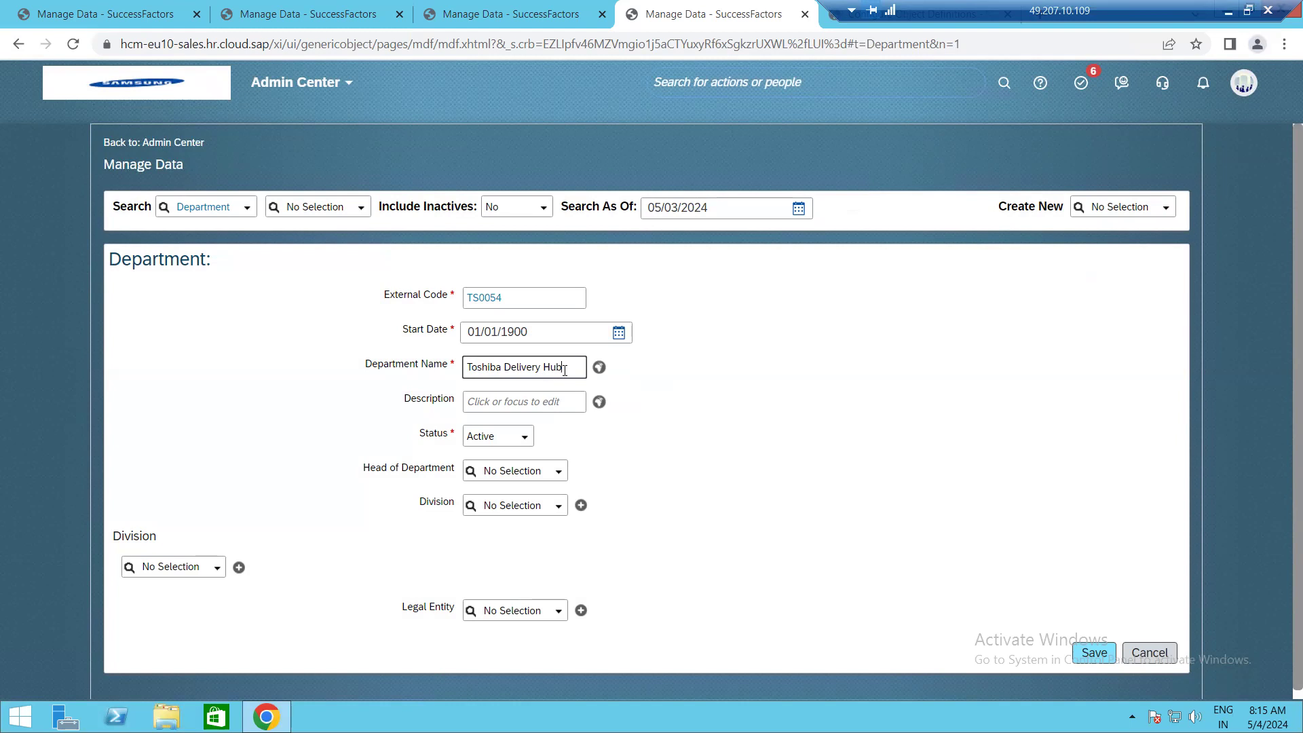
key("ctrl+a")
key("ctrl+c")
left_click(512, 403)
key("ctrl+v")
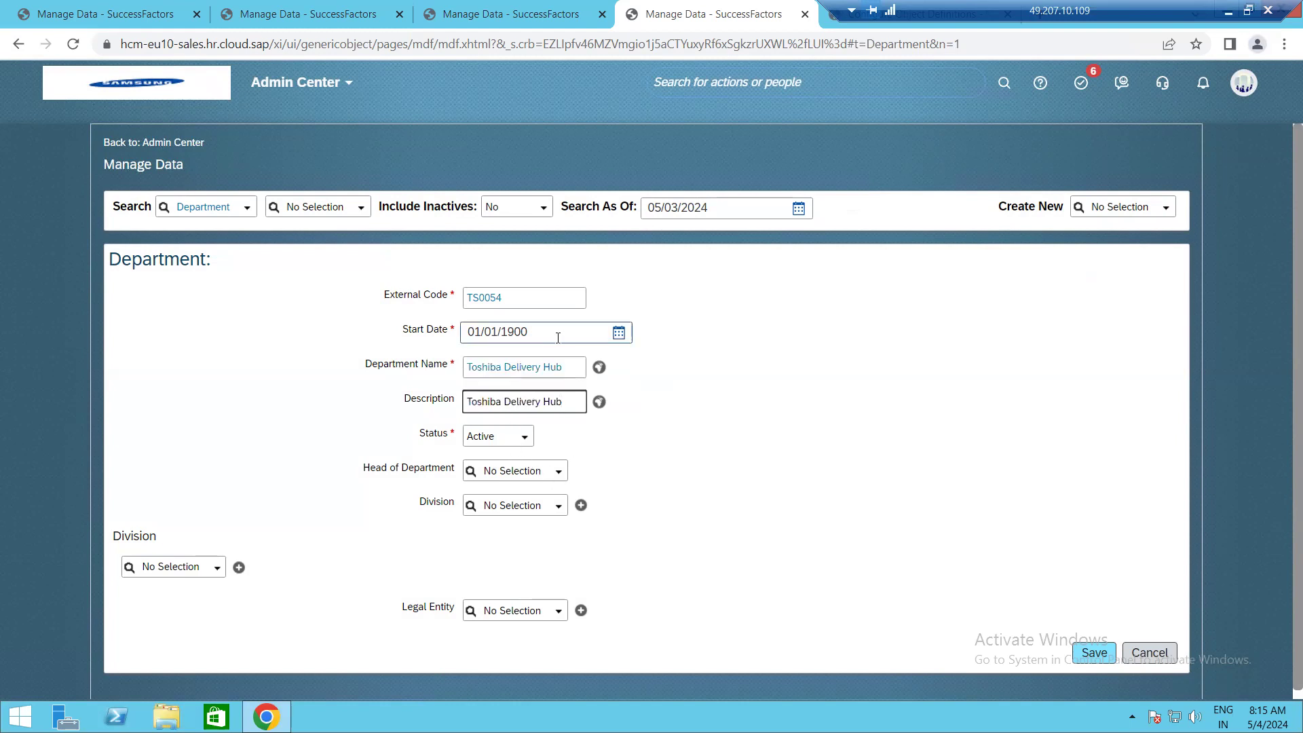
Link the division Toshia Service center (TS003) in the department's Division association section.
scroll(130, 592, "down", 1)
left_click(217, 561)
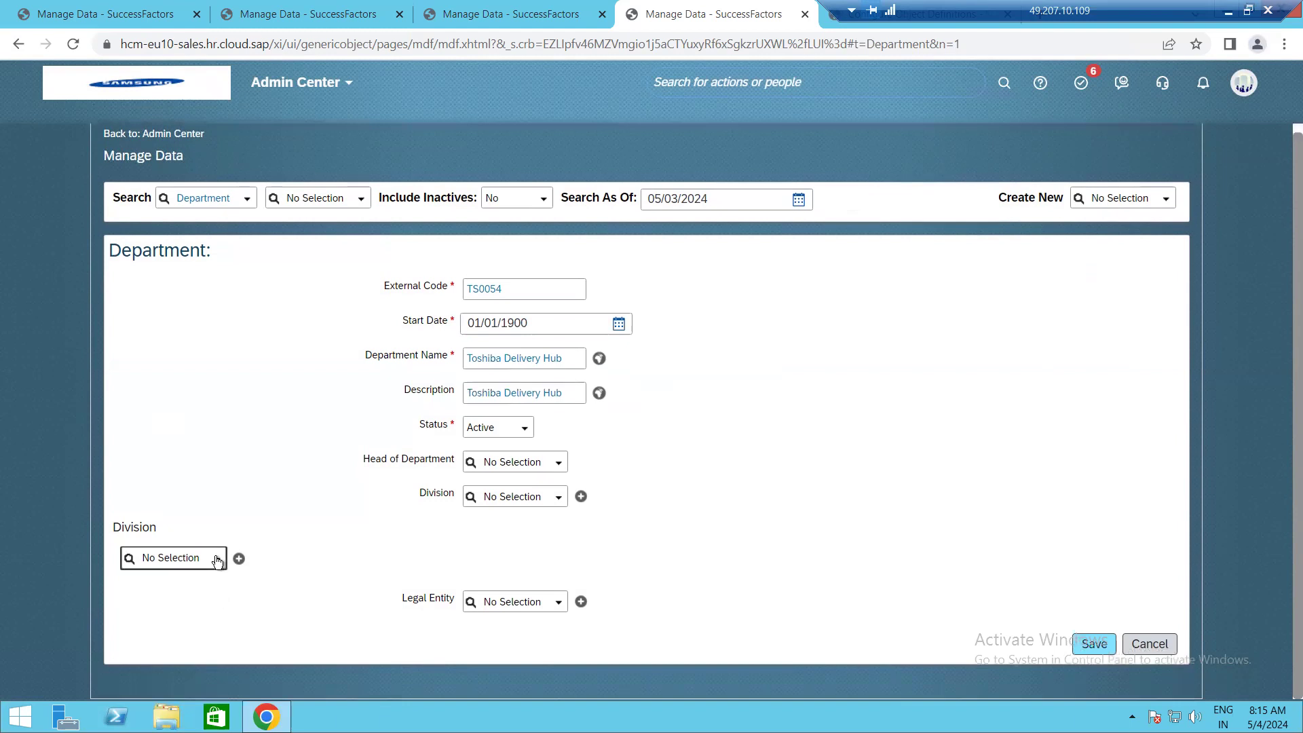
type("ts00")
left_click(217, 584)
Correct the department's external code to TS004.
left_click(497, 294)
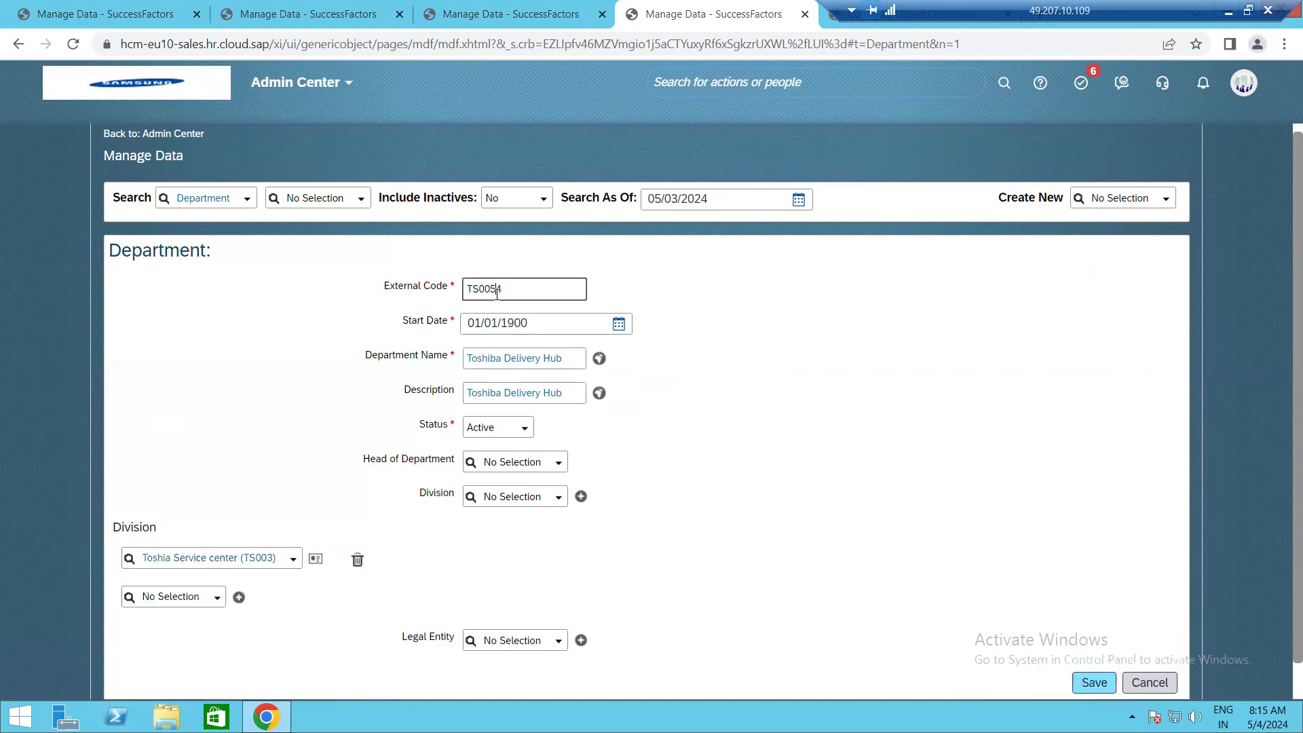
key("BackSpace")
left_click(670, 291)
Set the department's legal entity to Toshiba (TS001) and save the department record.
scroll(689, 377, "down", 1)
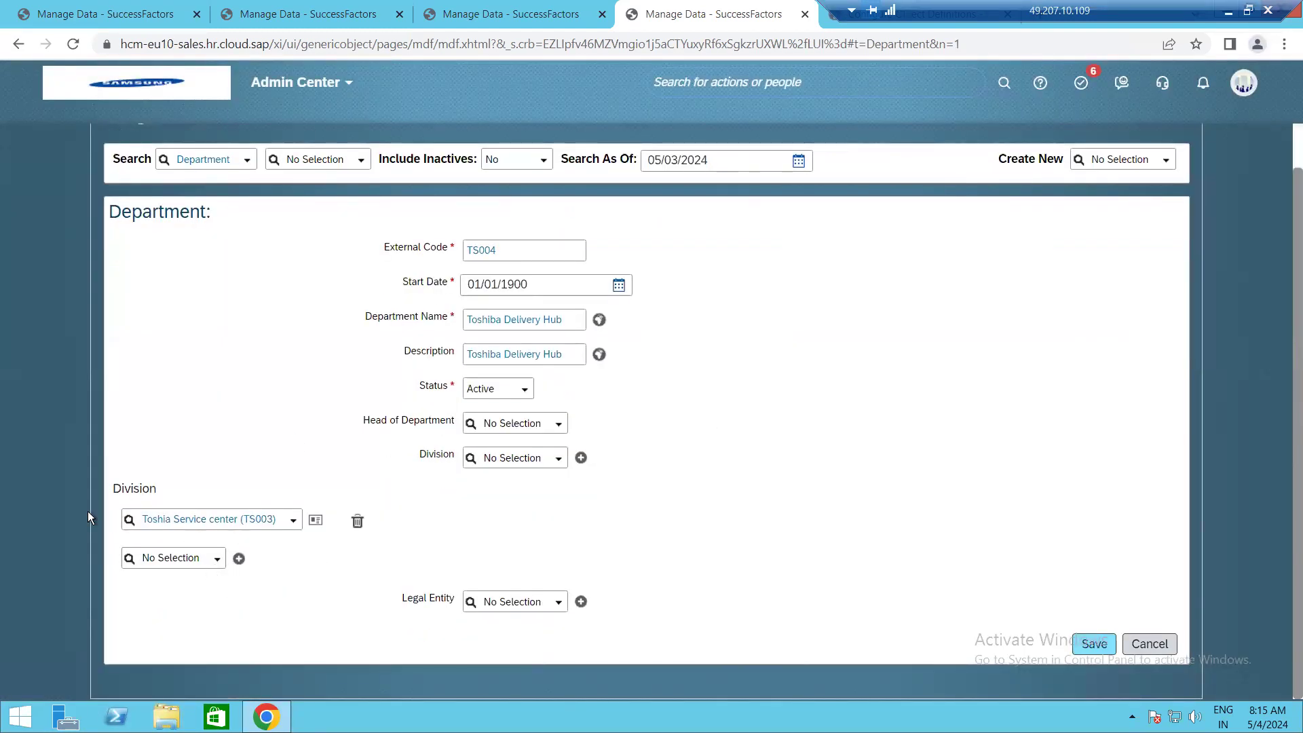
left_click(558, 604)
type("ts")
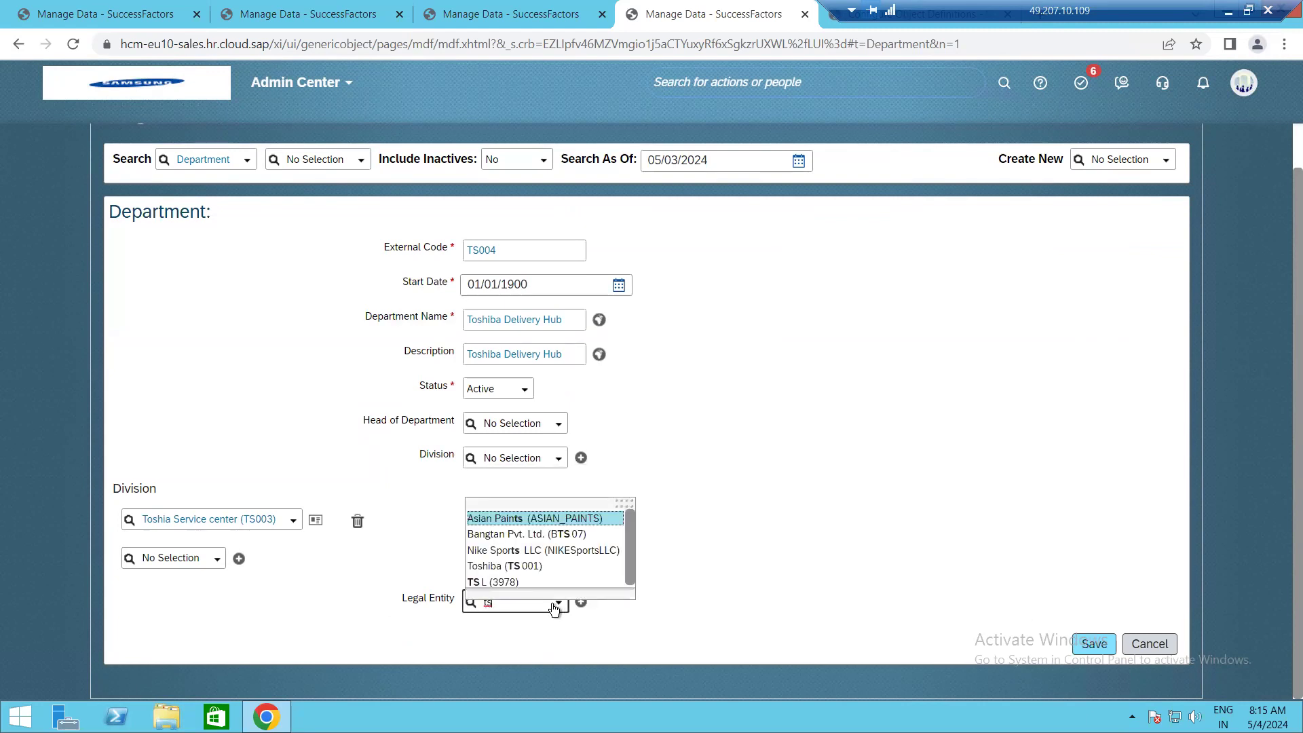
type("001")
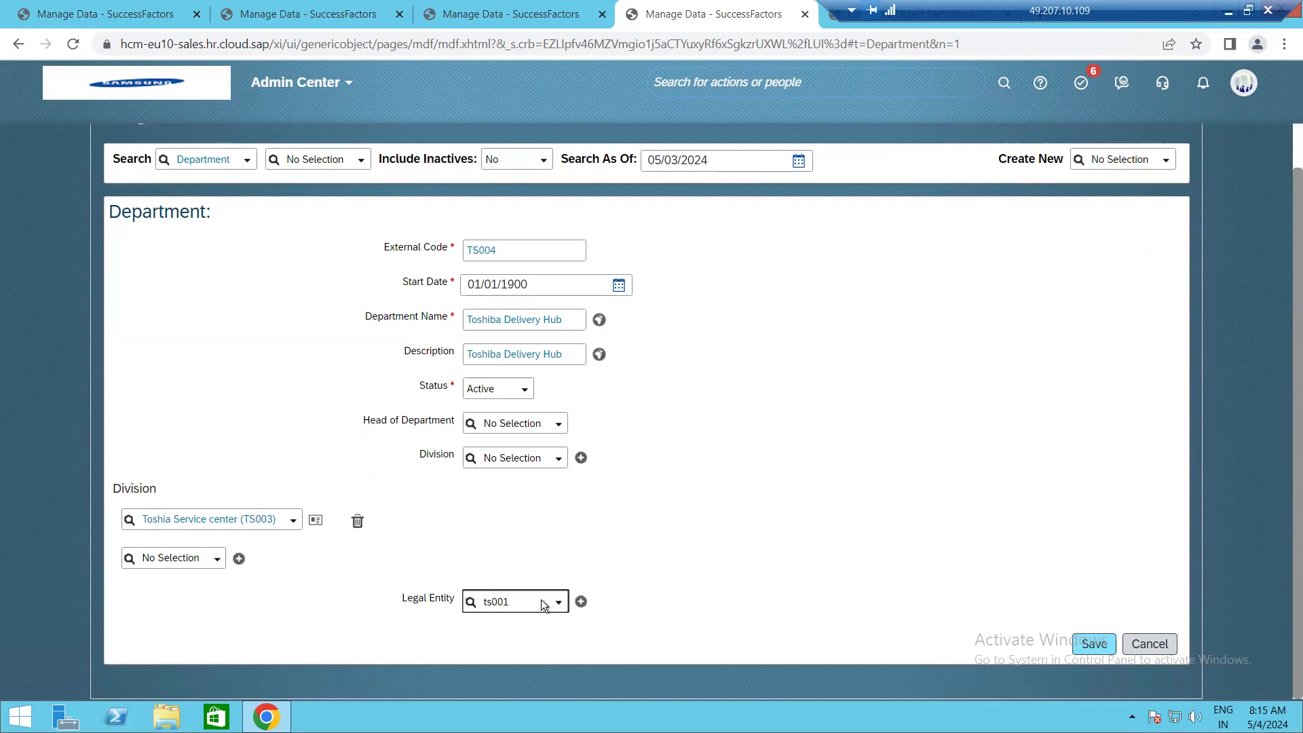
left_click(536, 633)
scroll(133, 292, "up", 1)
scroll(242, 349, "down", 1)
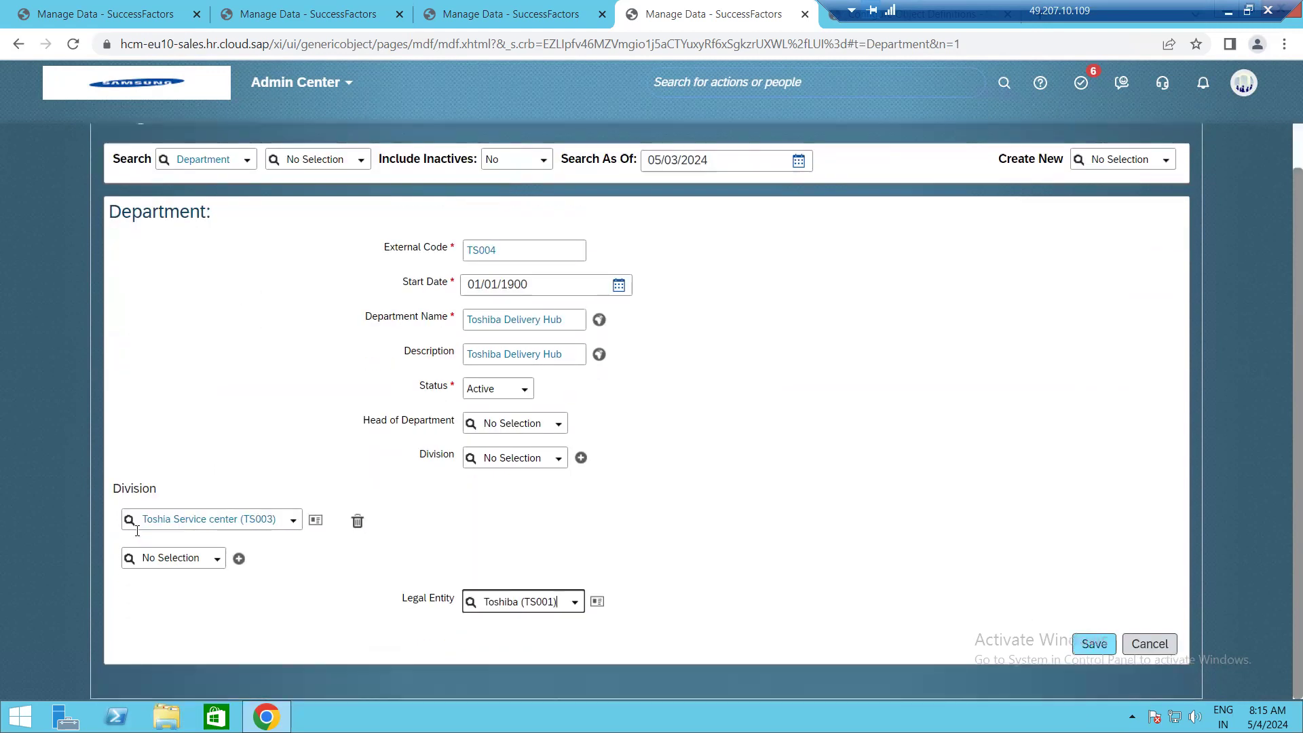
left_click(1085, 641)
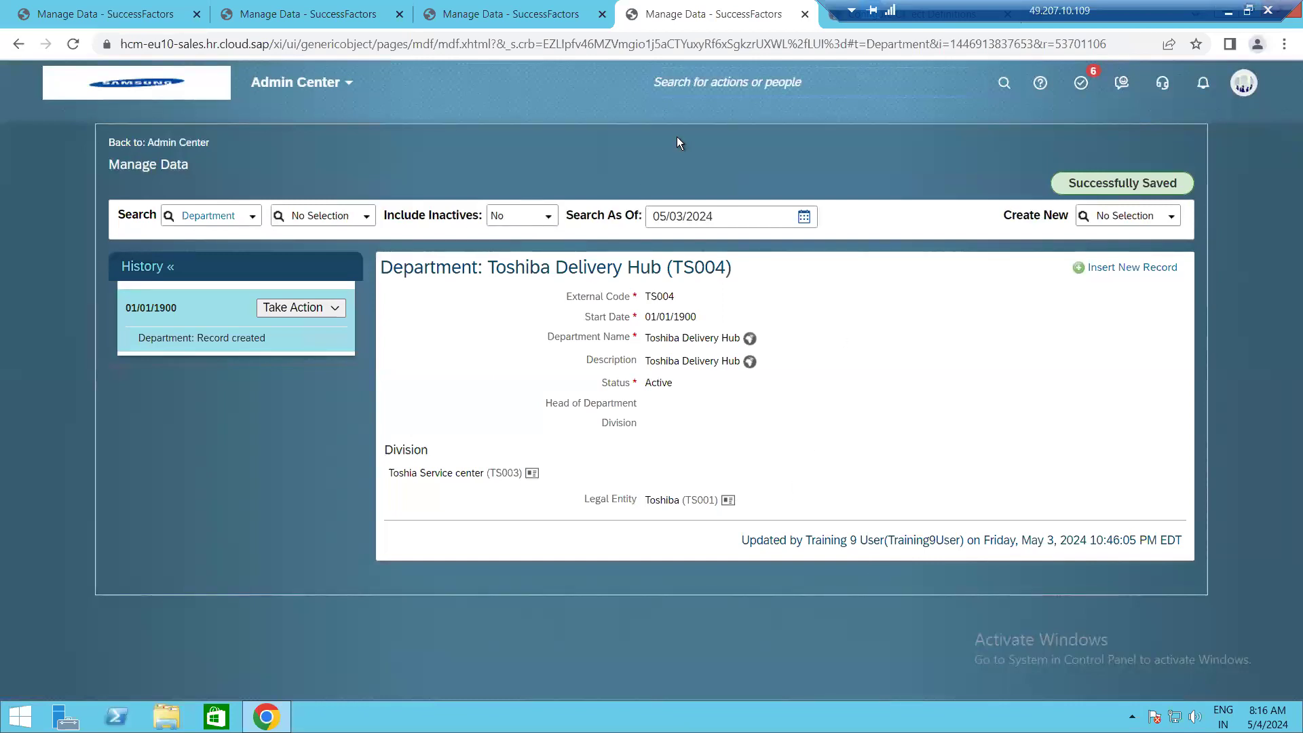
Duplicate the Manage Data page in a new browser tab and start a new Cost Center record there.
right_click(709, 12)
left_click(785, 124)
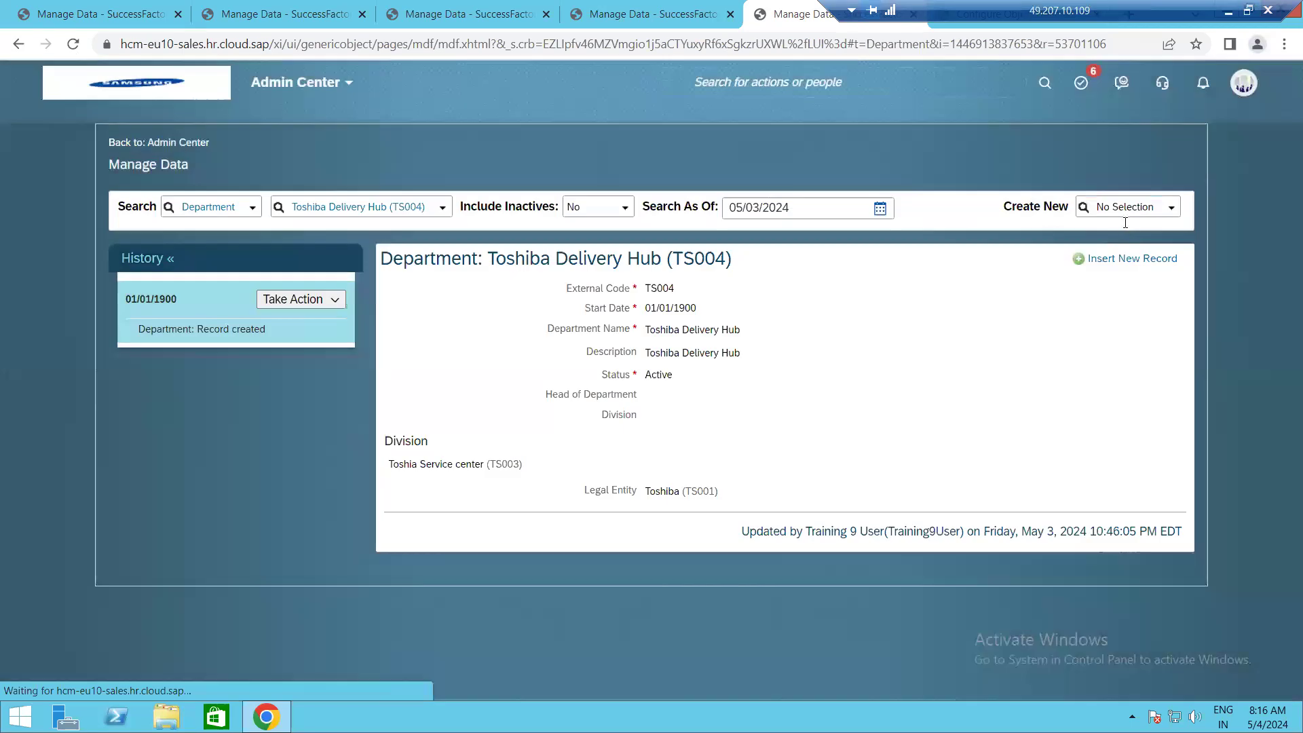
left_click(1169, 212)
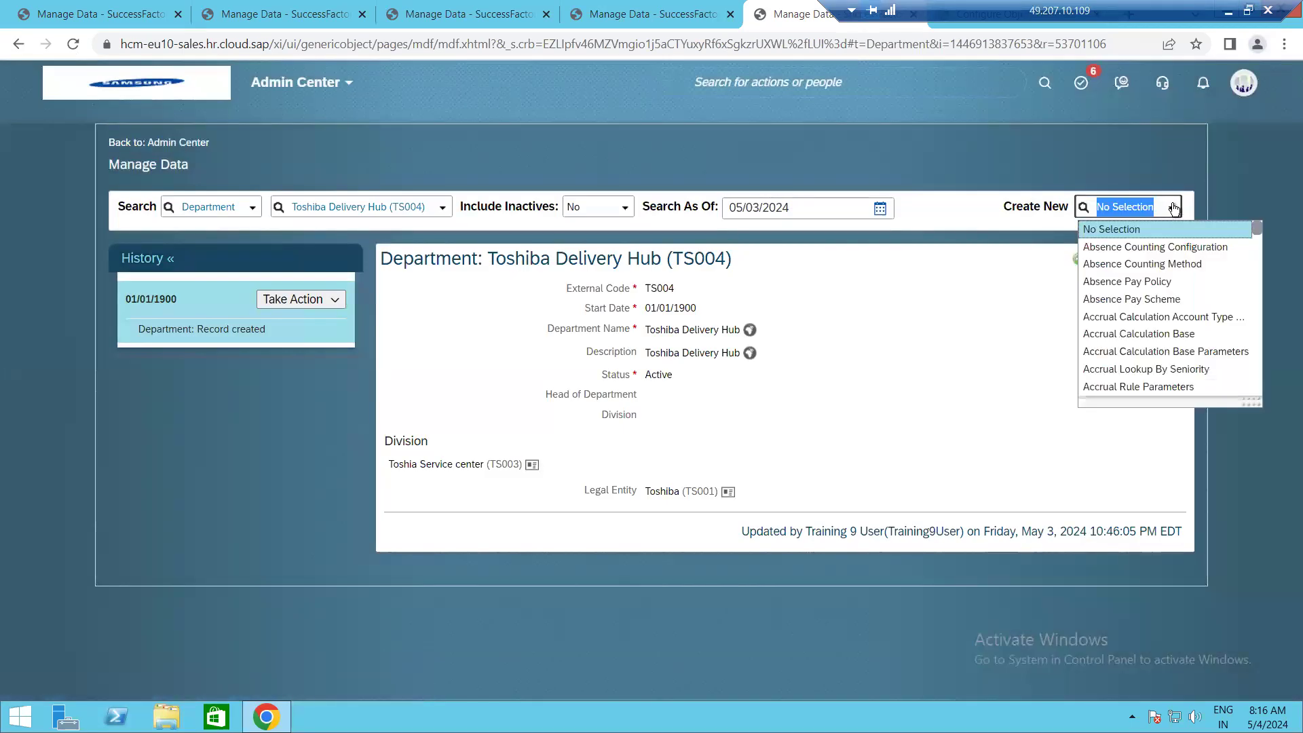
type("cost")
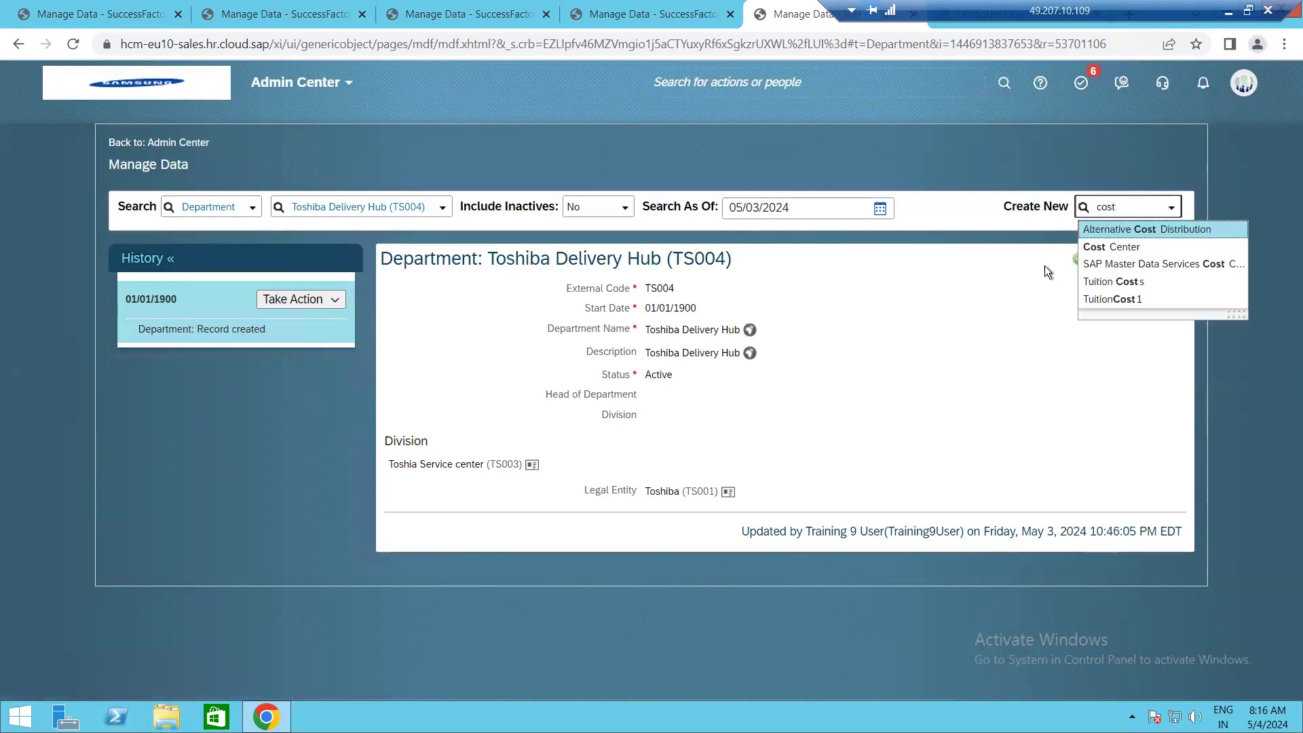
left_click(1189, 248)
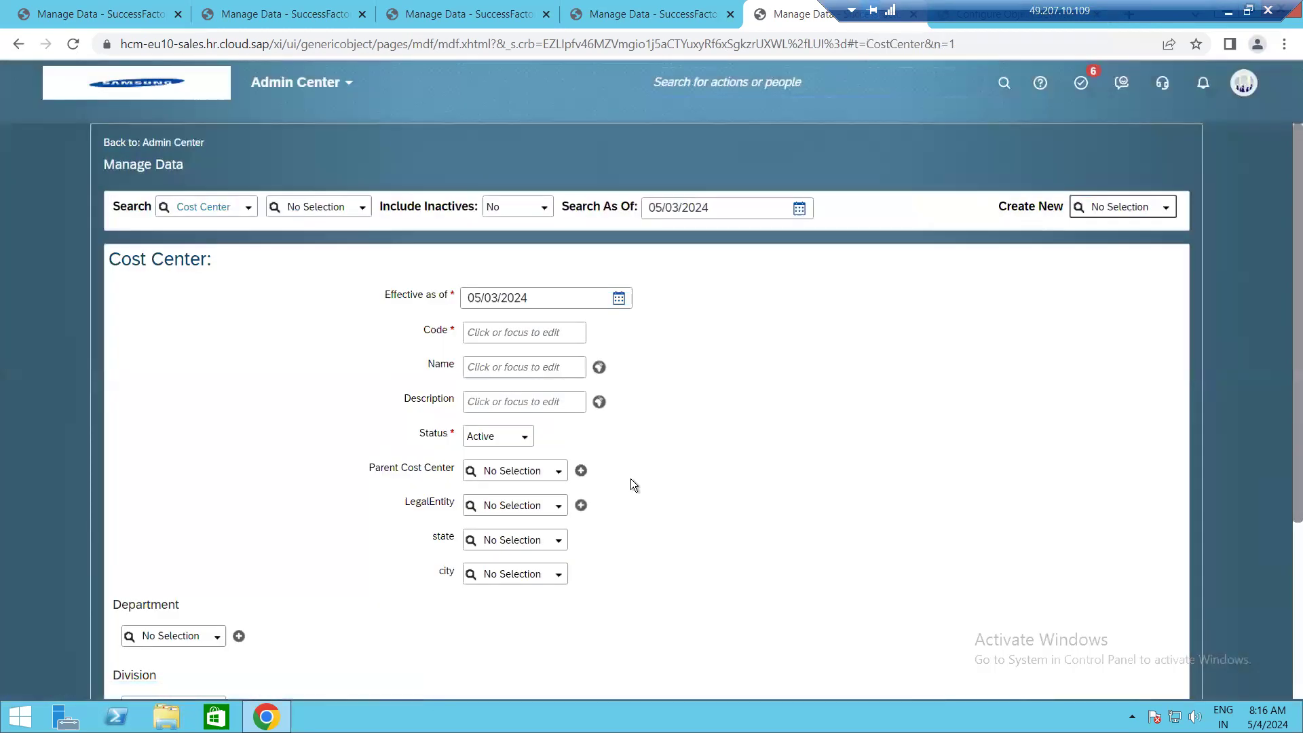
Set the cost center's effective date to 01/01/1900 and its code to Ts005.
left_click_drag(533, 302, 426, 311)
key("BackSpace")
type("01/01/1900")
left_click(499, 328)
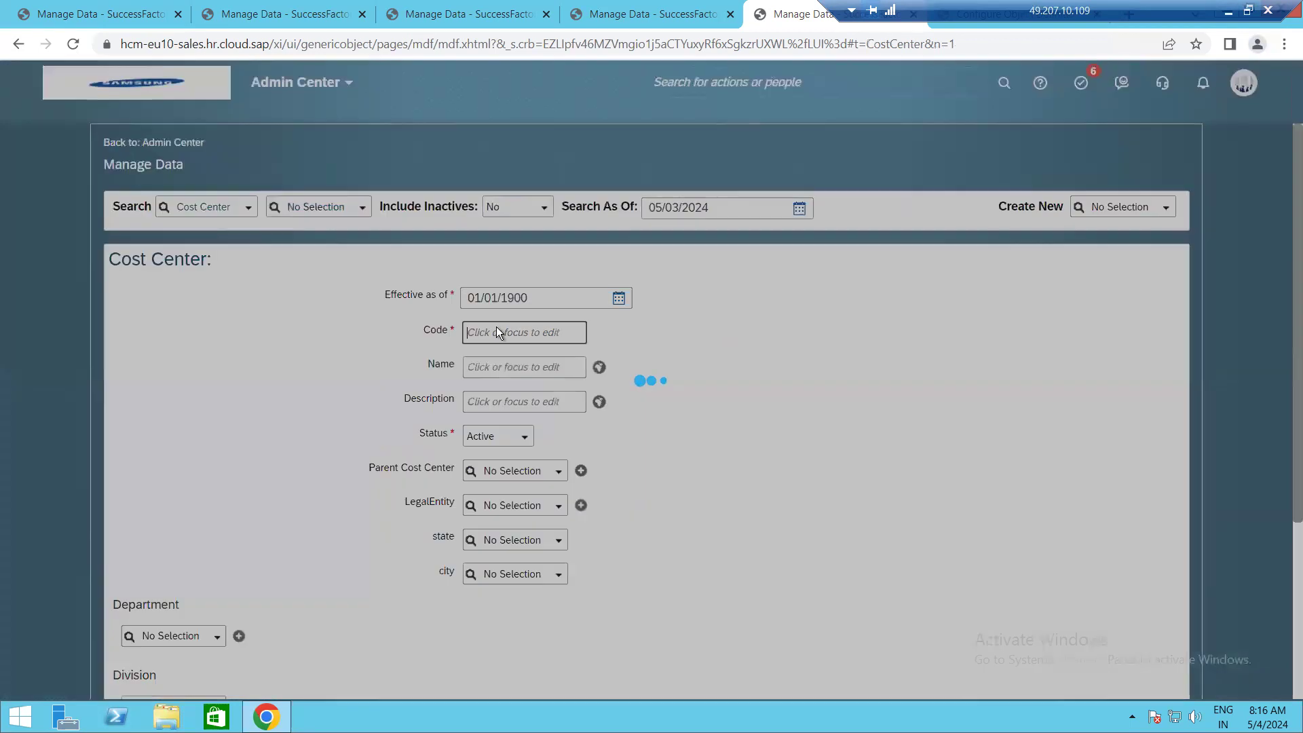
type("Ts005")
Enter Toshiba Cost Center as both the cost center's name and its description.
left_click(488, 360)
type("Toshiba C")
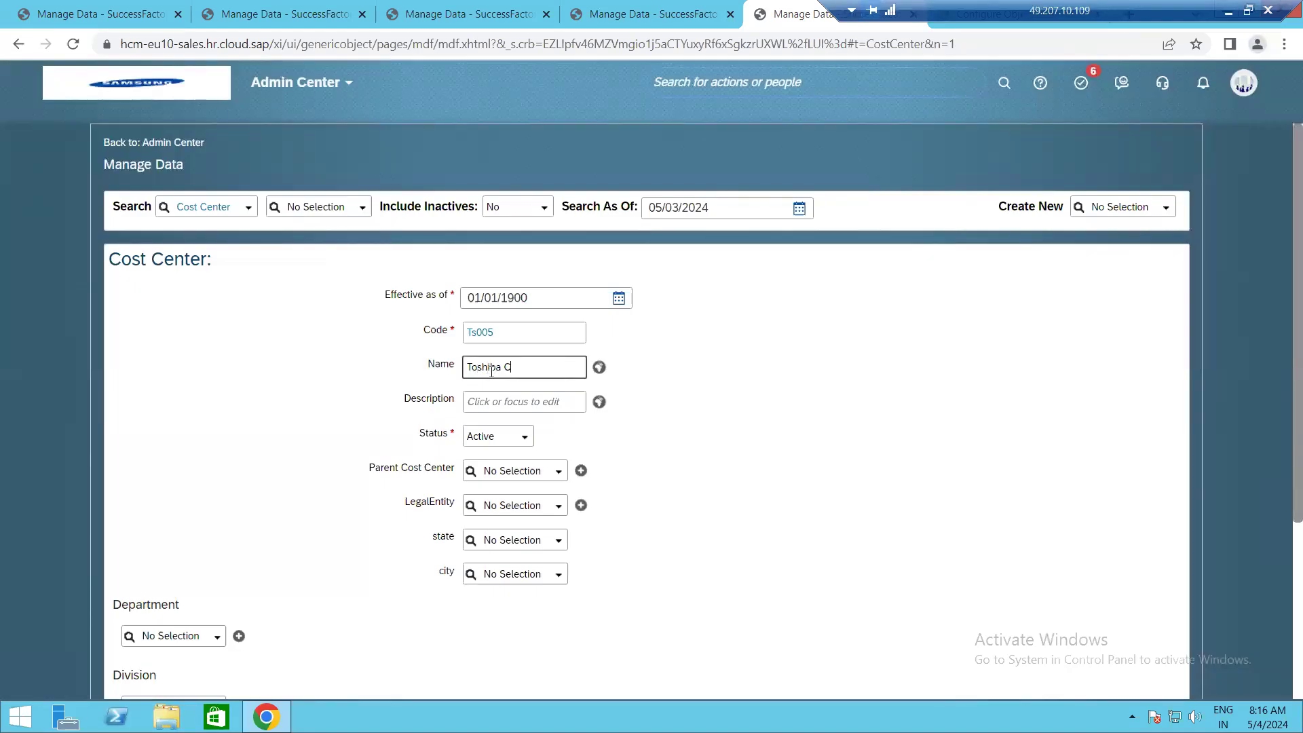
type("ost Center")
key("Tab")
key("shift+Tab")
key("ctrl+c")
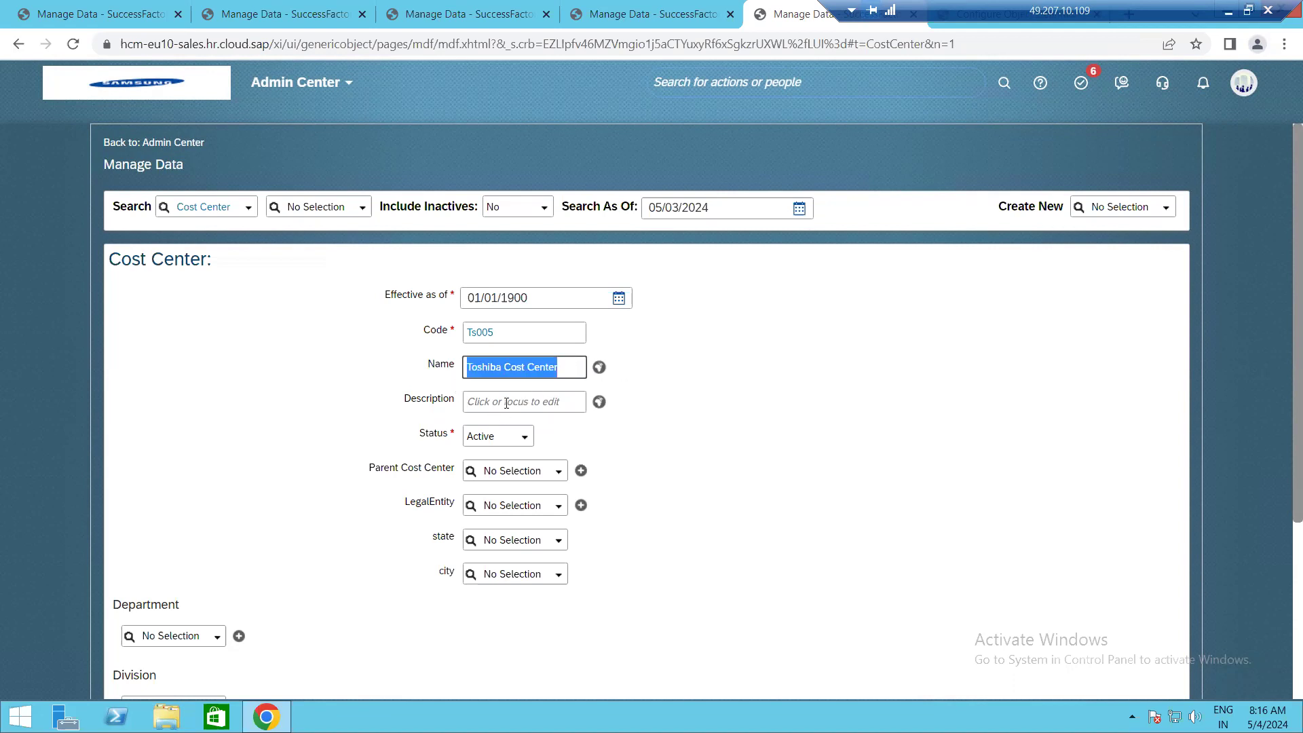
key("Tab")
key("ctrl+v")
Link the department Toshiba Delivery Hub (TS004) in the cost center's Department association section.
scroll(573, 461, "down", 1)
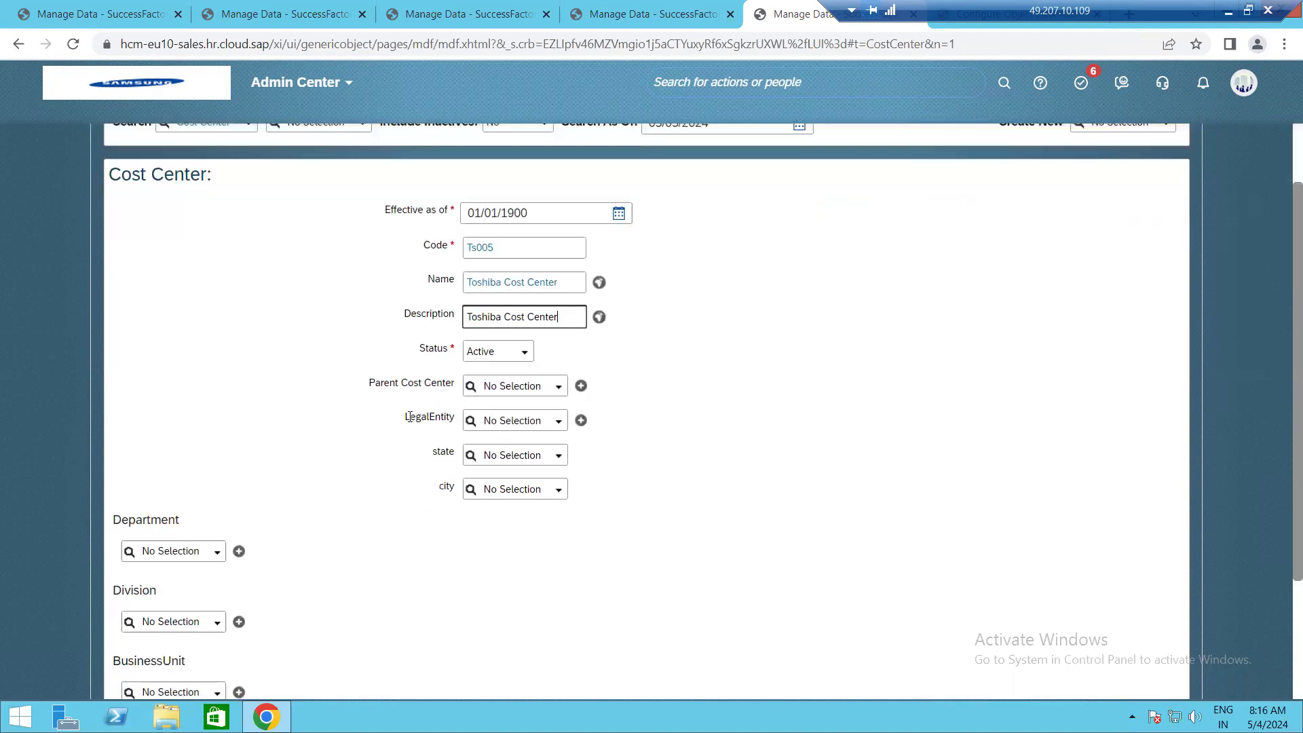
left_click_drag(372, 386, 459, 392)
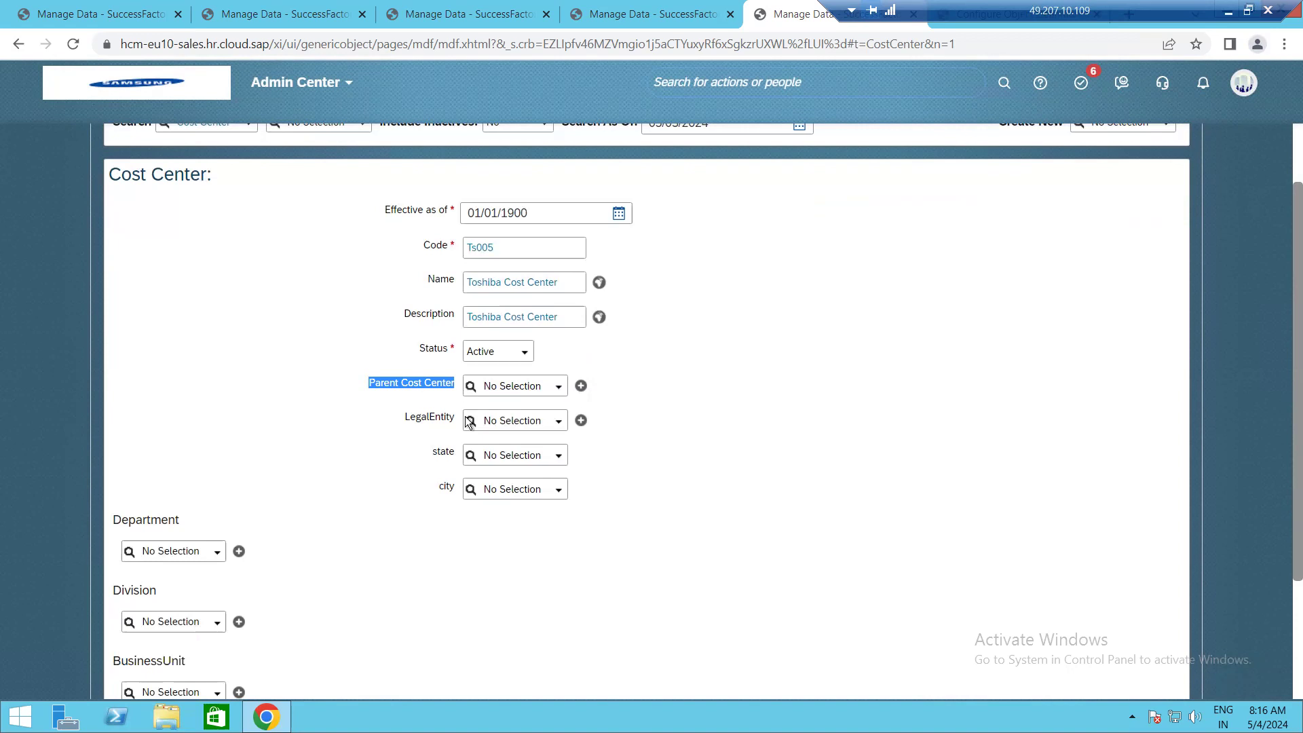
scroll(272, 447, "down", 3)
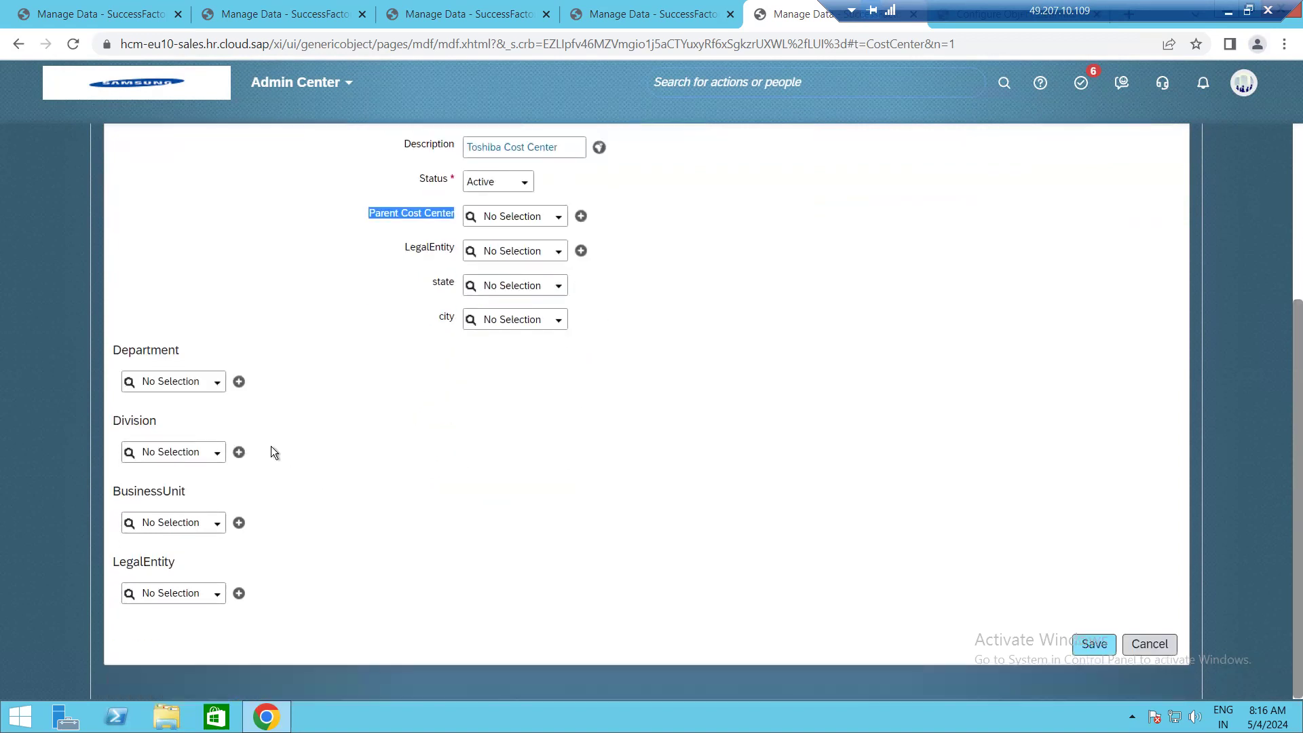
scroll(270, 428, "up", 5)
scroll(170, 280, "down", 5)
left_click(222, 386)
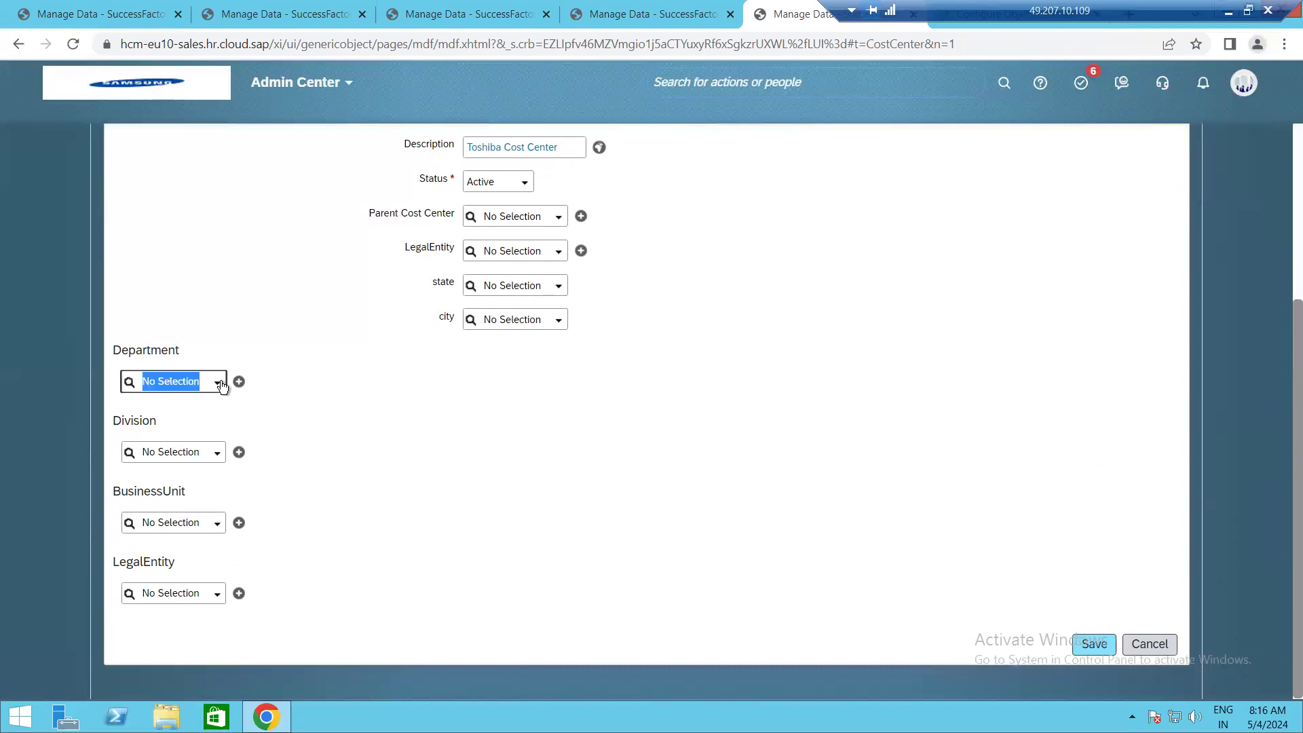
type("ts00")
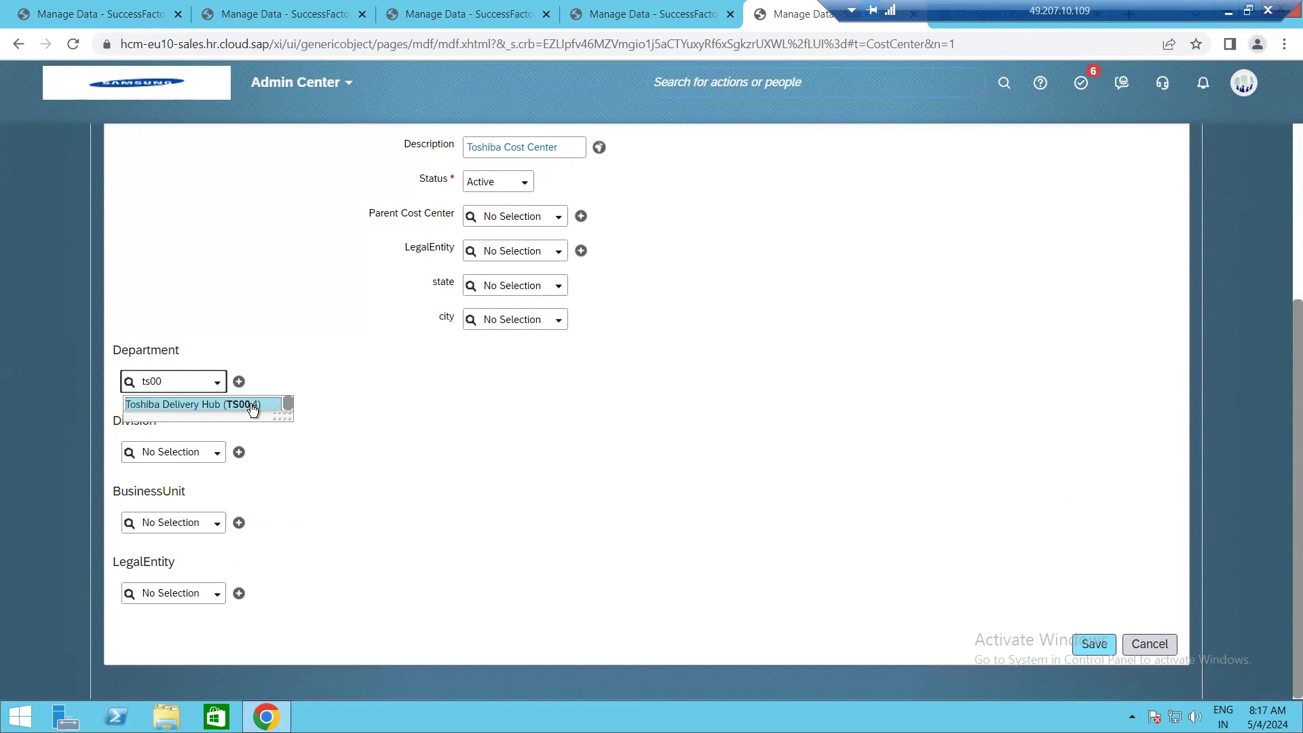
left_click(253, 406)
Link the division Toshia Service center (TS003) in the cost center's Division association section.
left_click(215, 498)
type("TS00")
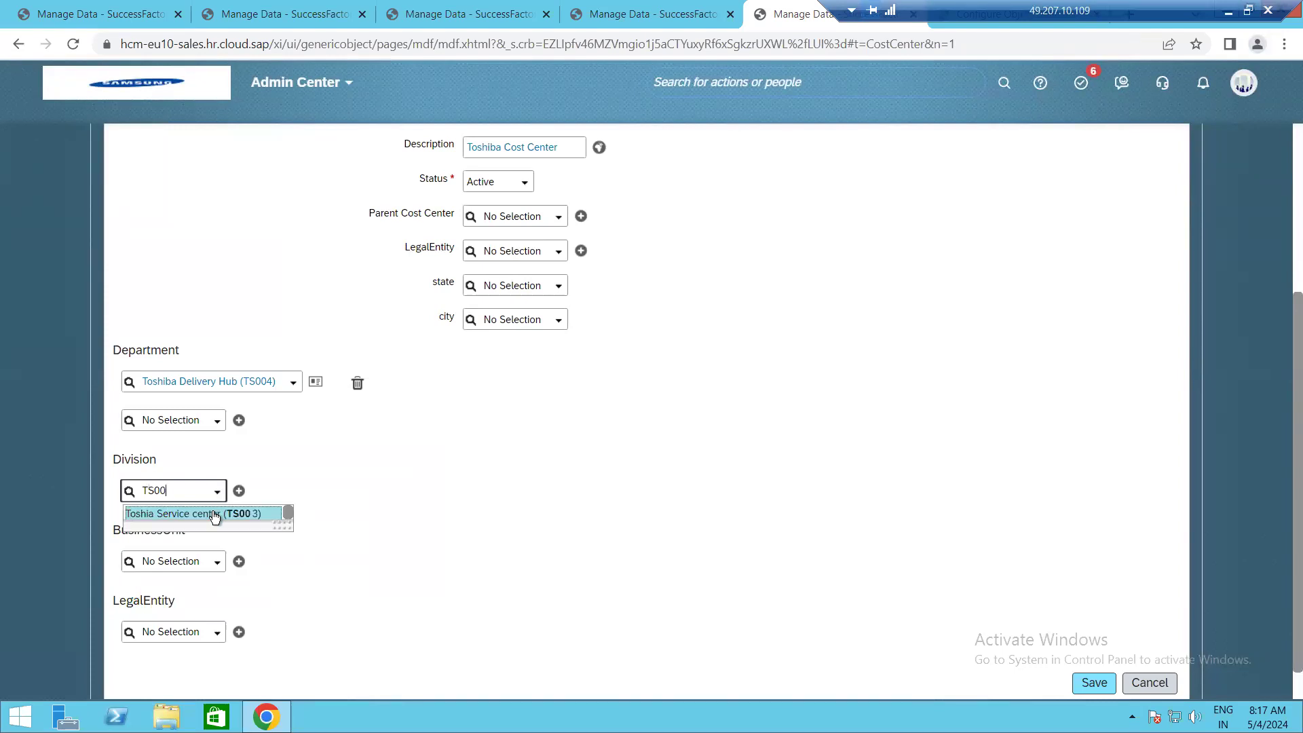
left_click(217, 514)
Add Toshia Service center (TS003) as a second Division entry and save the cost center record.
scroll(246, 539, "down", 2)
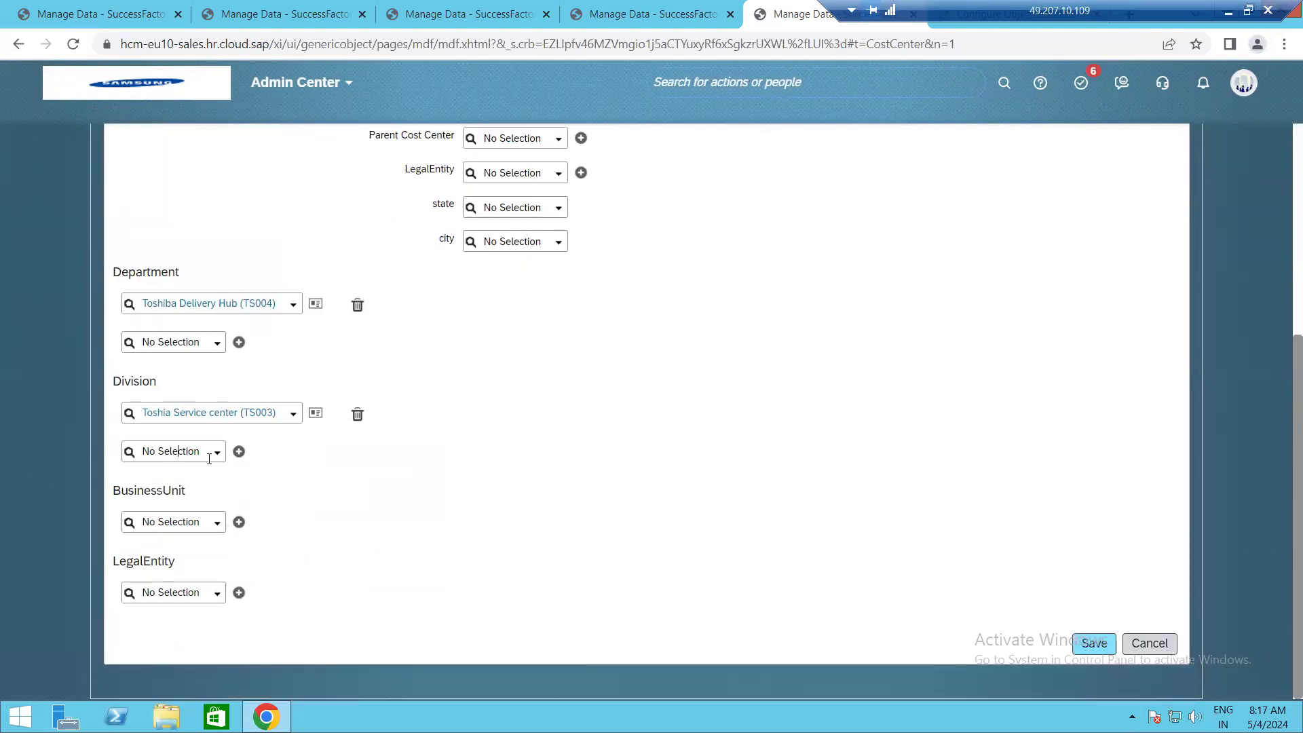
left_click(209, 459)
left_click(218, 453)
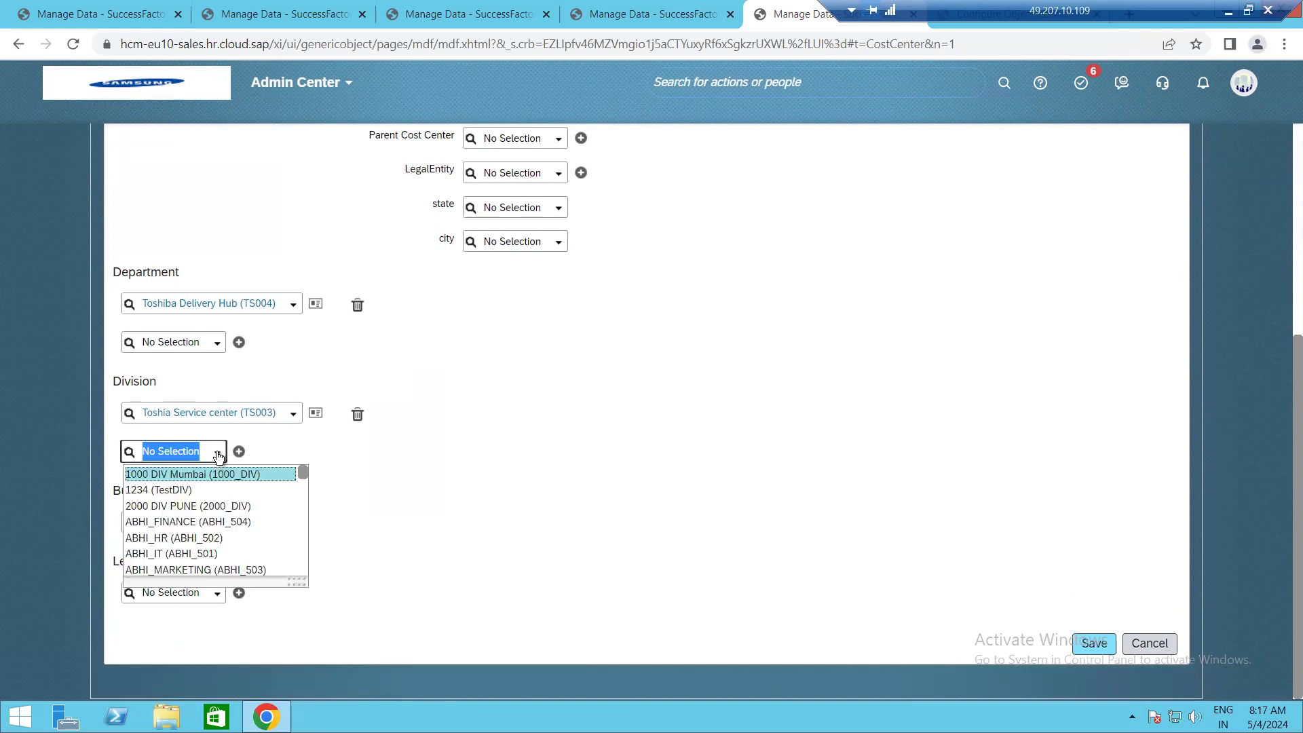
type("TOSH")
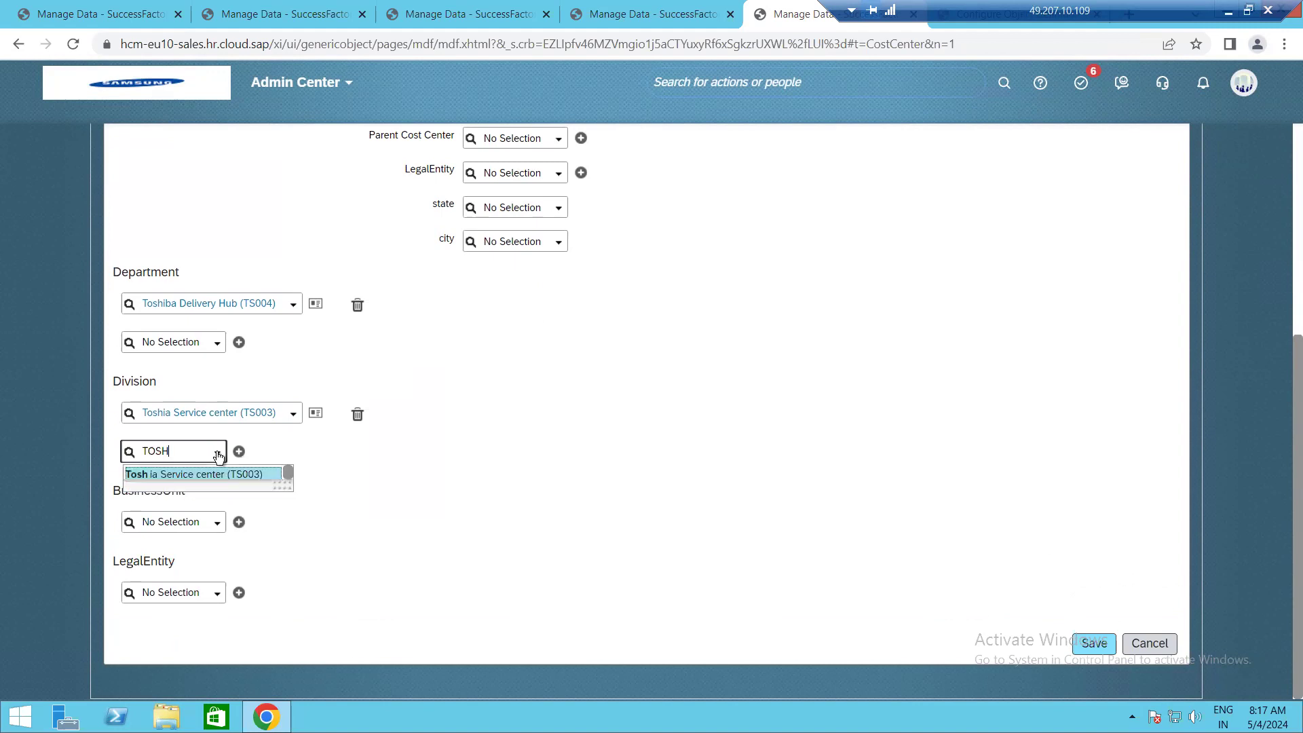
left_click(222, 475)
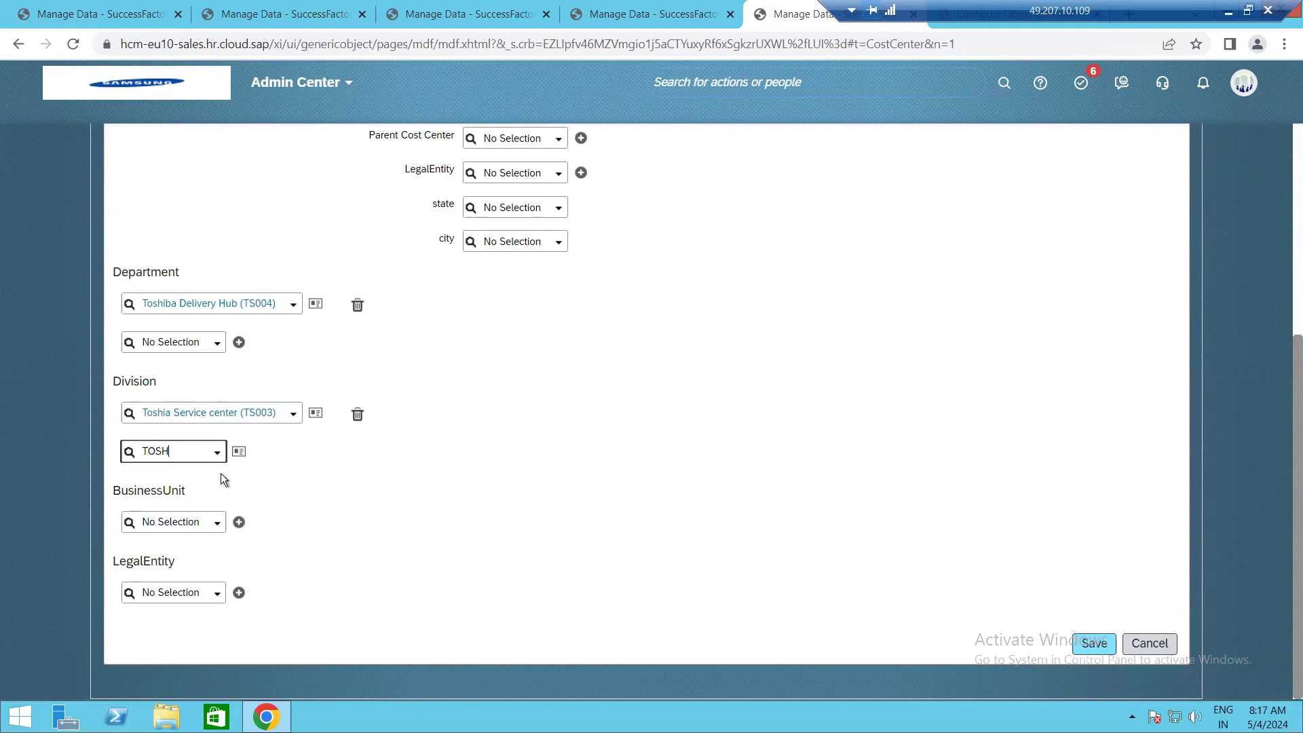
scroll(181, 525, "down", 1)
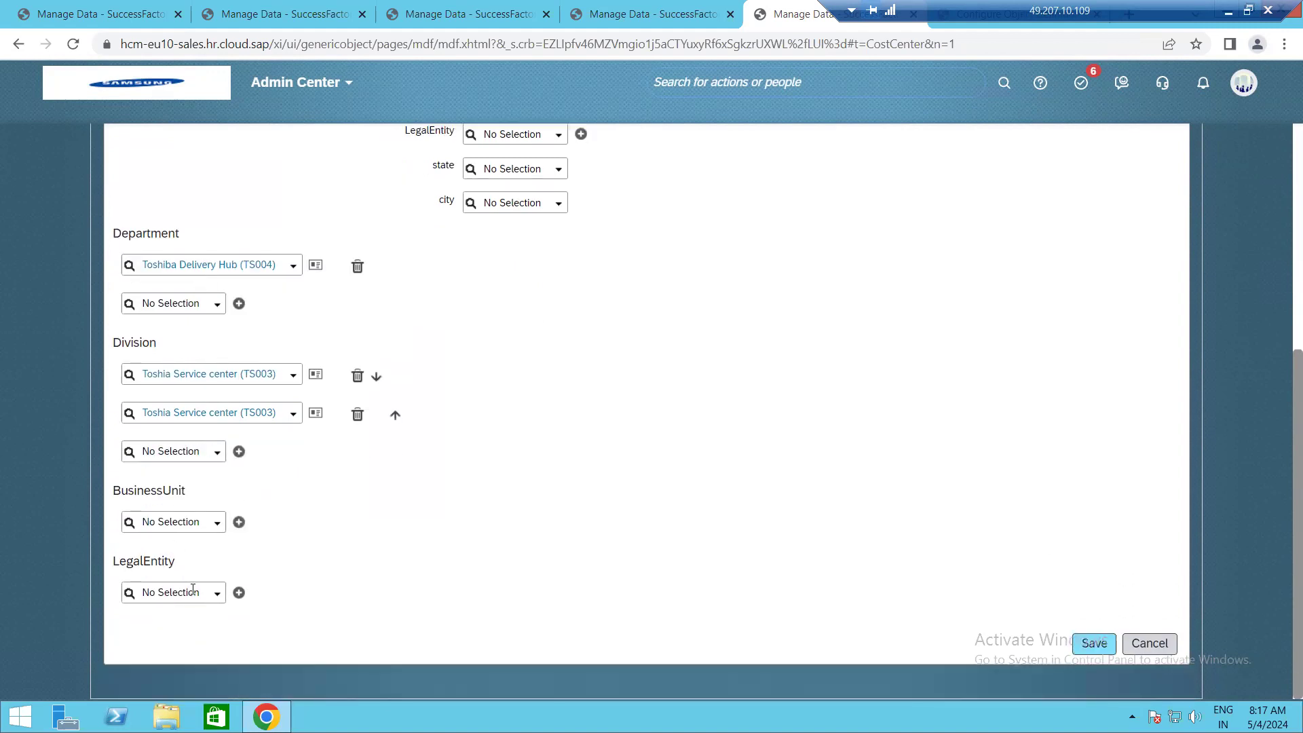
left_click(1094, 642)
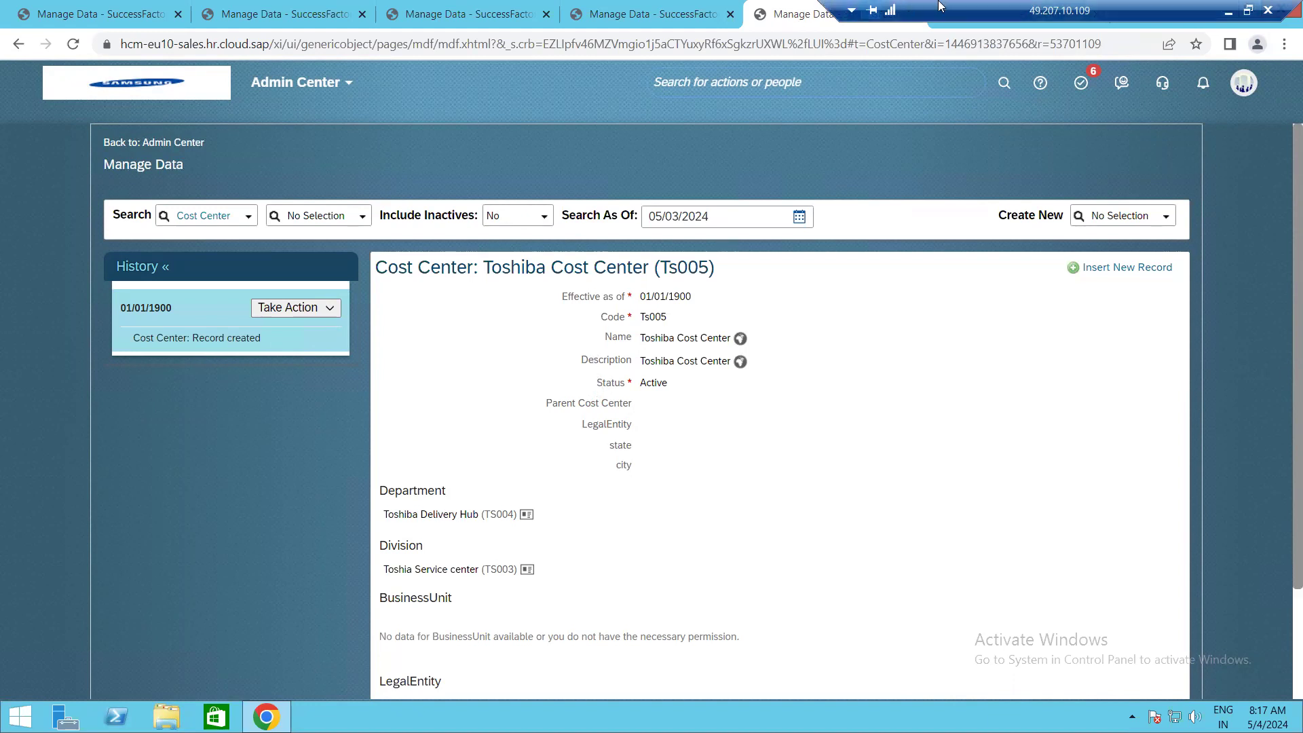
Duplicate the Configure Object Definitions page in a new browser tab and open Configure Company Structure Overview there.
left_click(1024, 15)
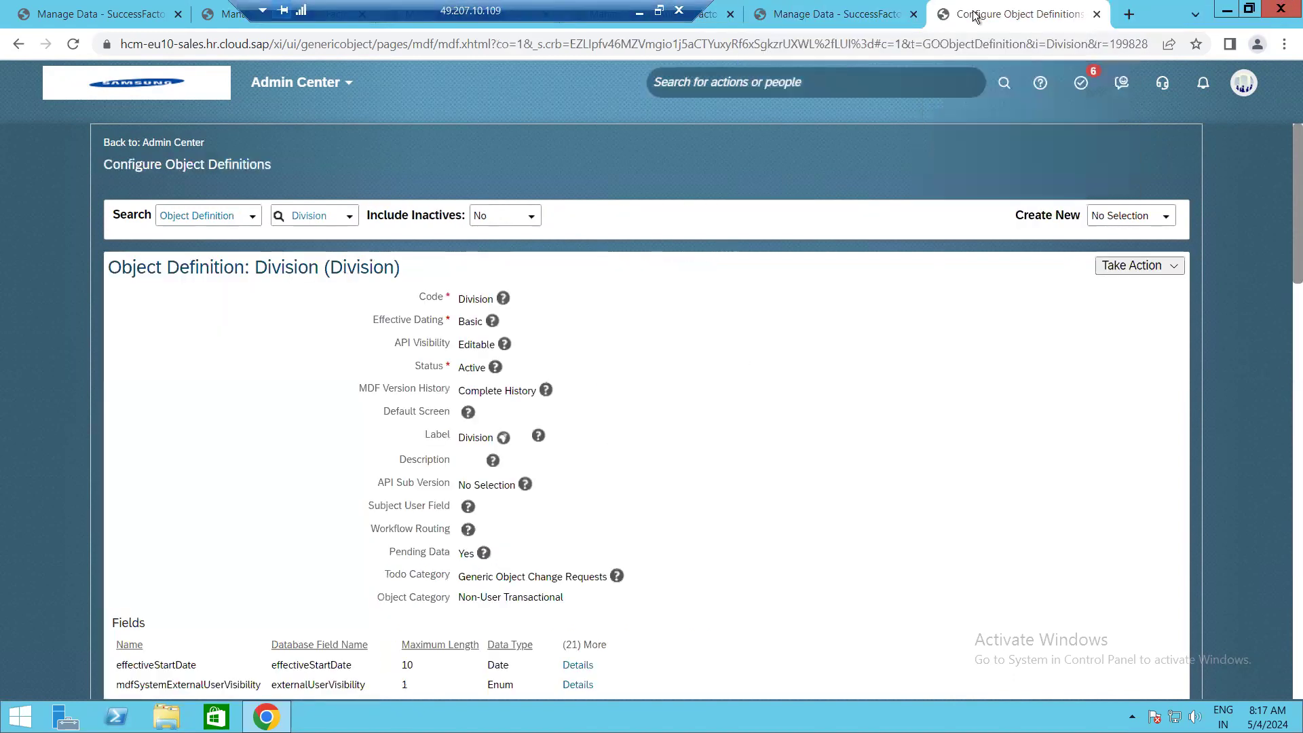
right_click(1067, 17)
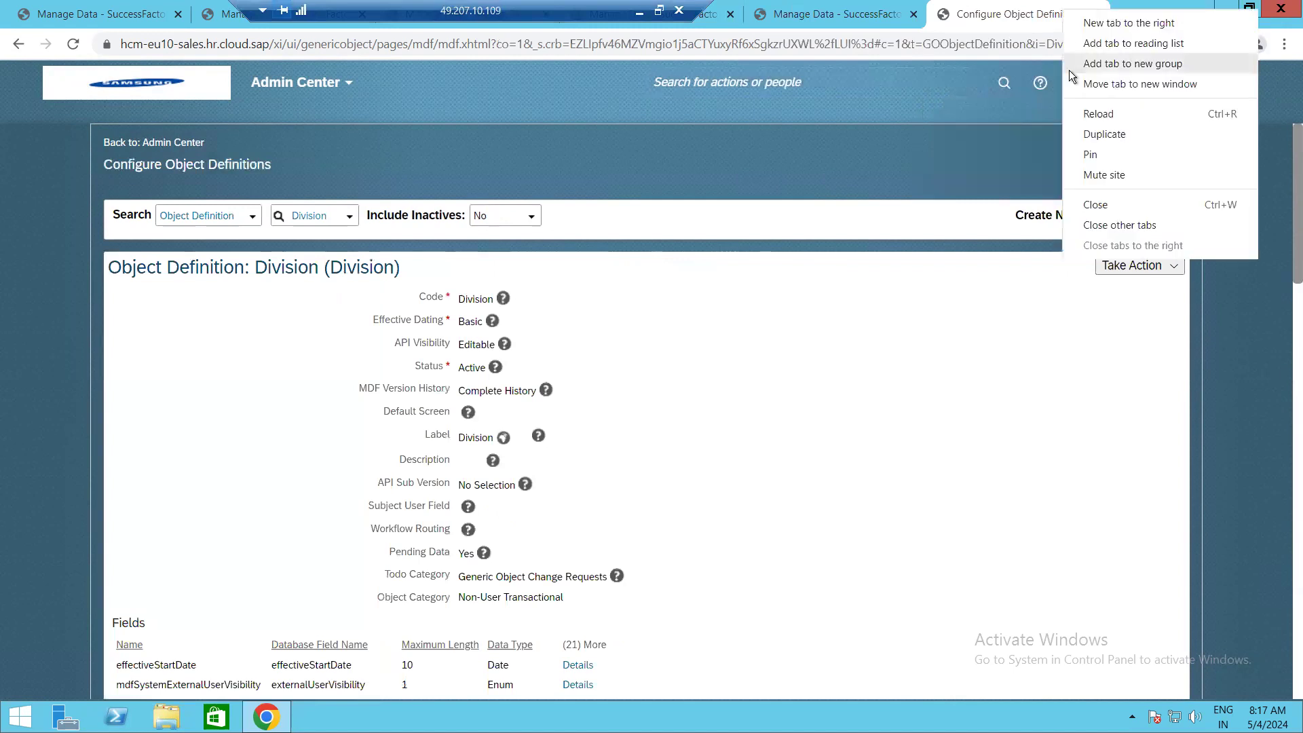
left_click(1114, 135)
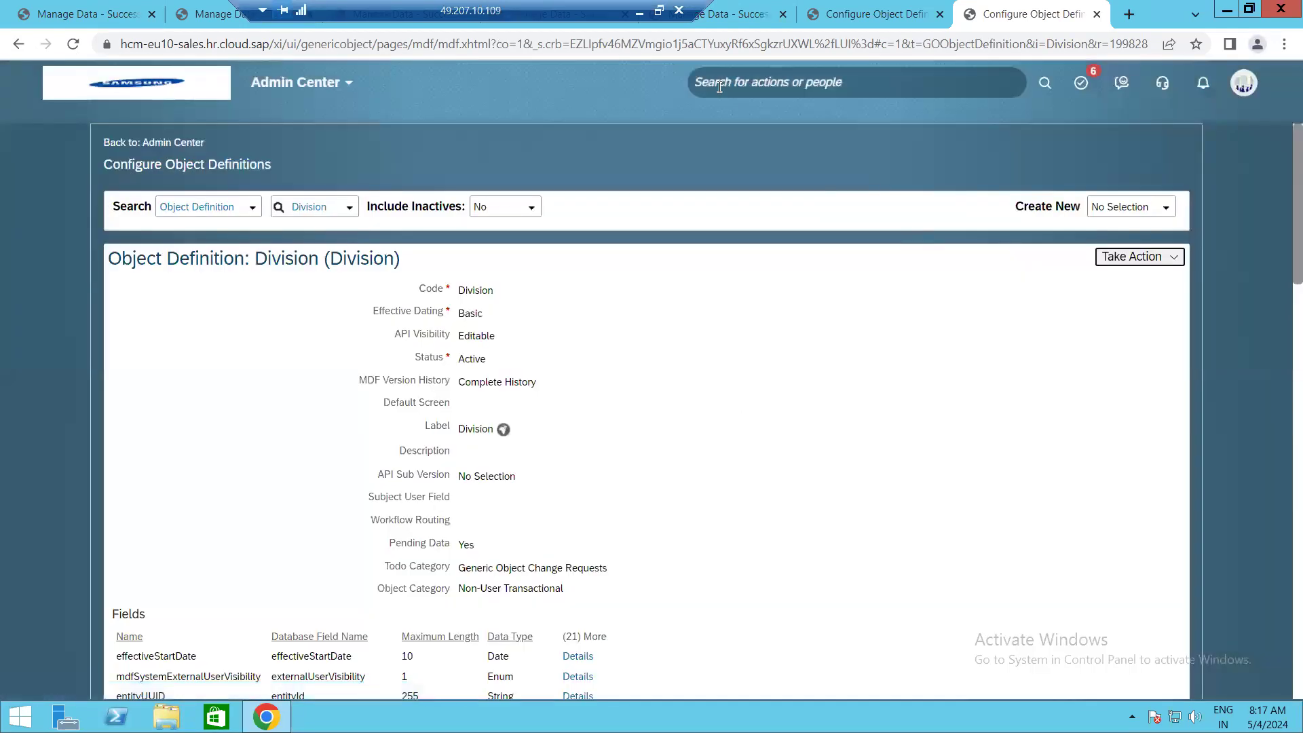
left_click(719, 85)
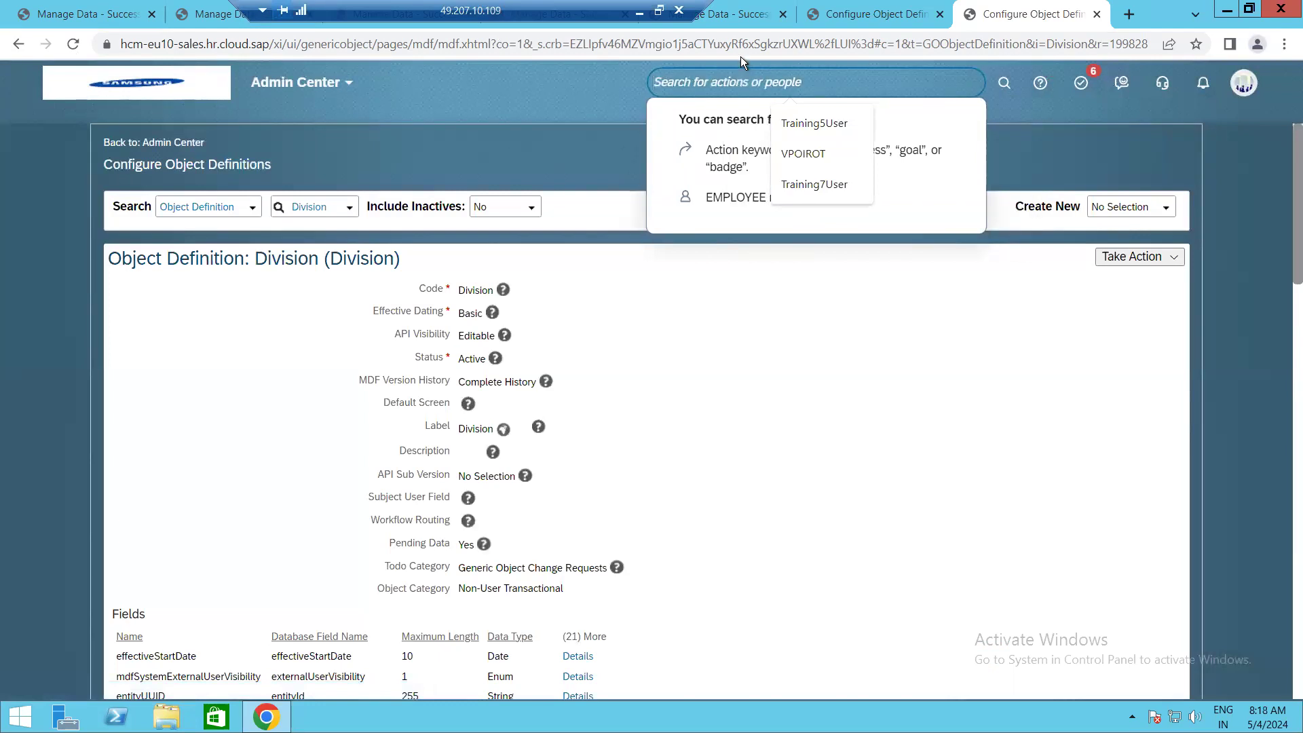
type("CONFIGURE COMPANY")
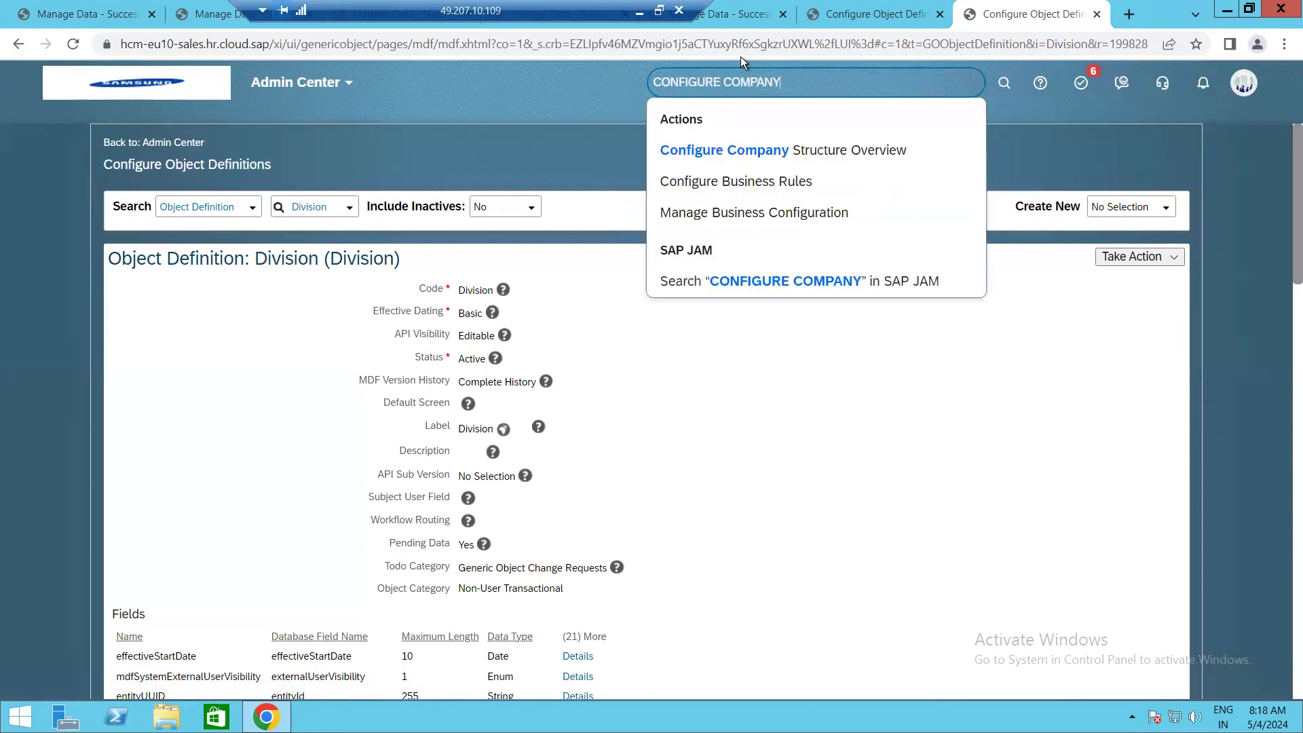
left_click(707, 162)
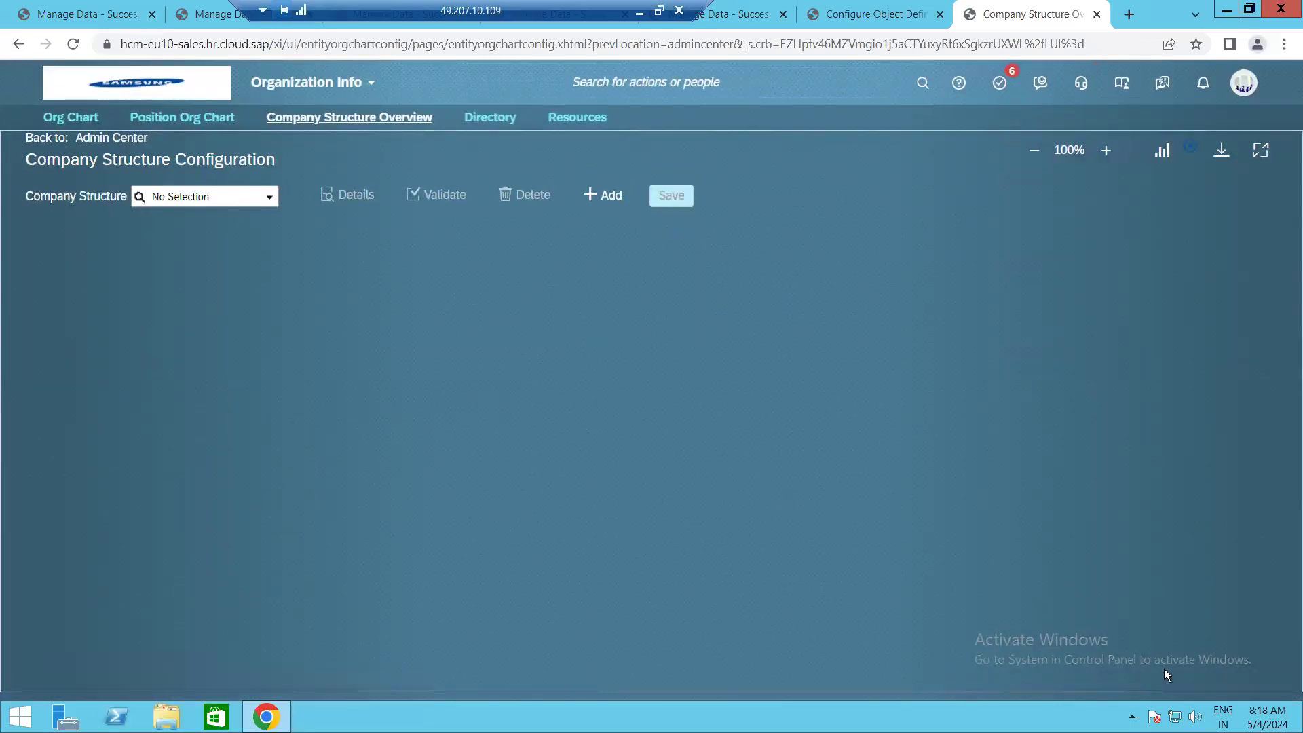
Add a new company structure configuration with the code Toshiba and the name Toshiba Structure.
left_click(619, 196)
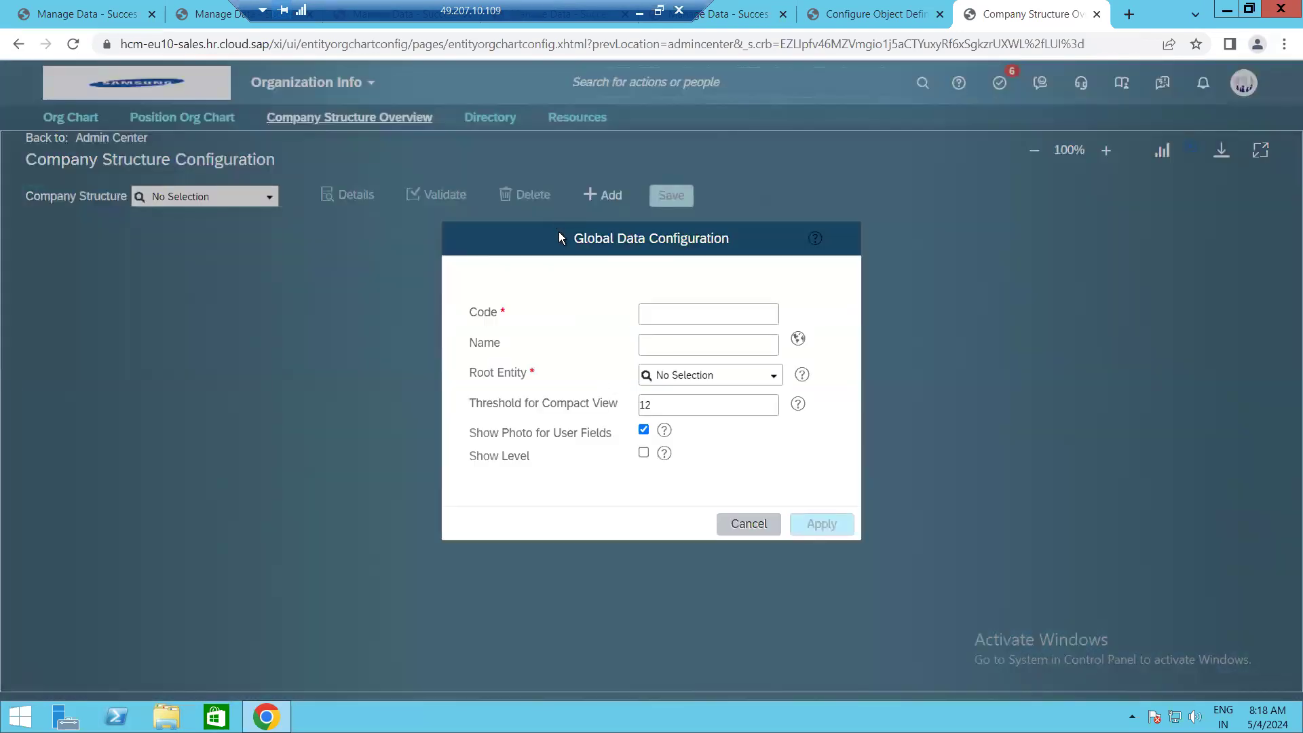
left_click_drag(559, 230, 738, 270)
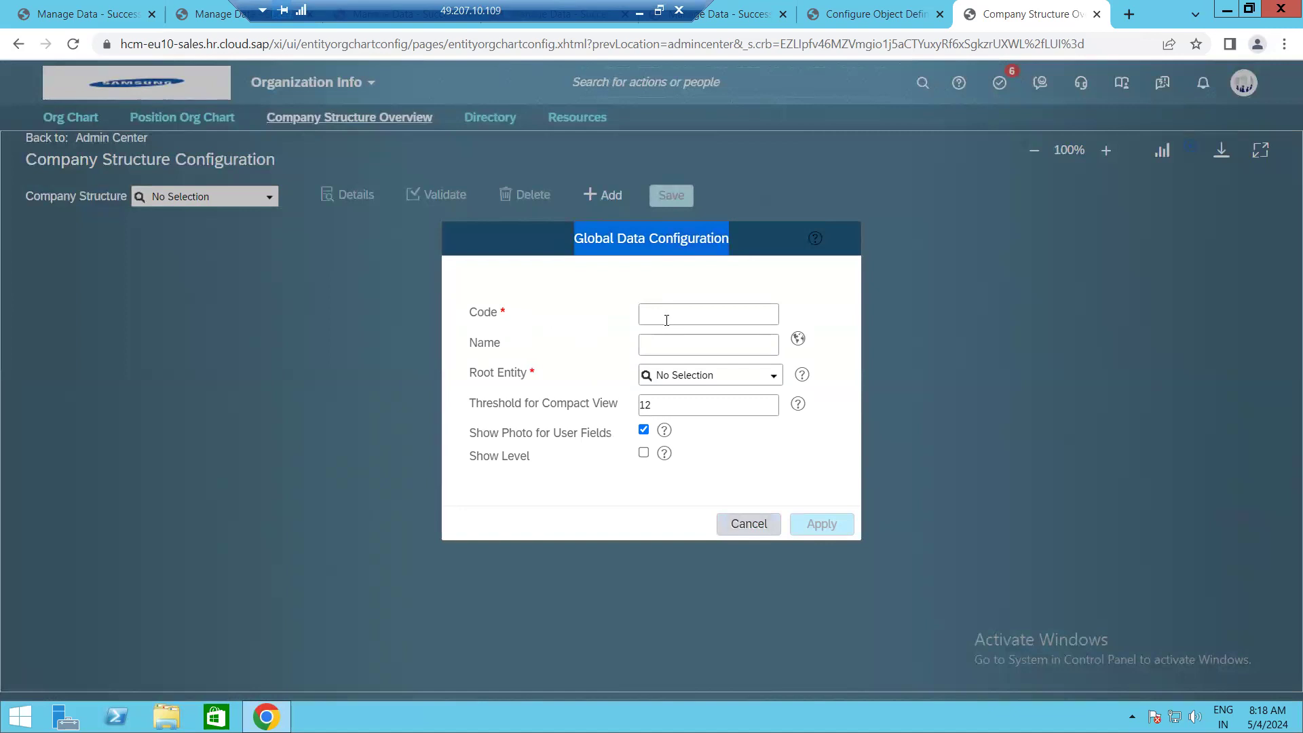
left_click(709, 315)
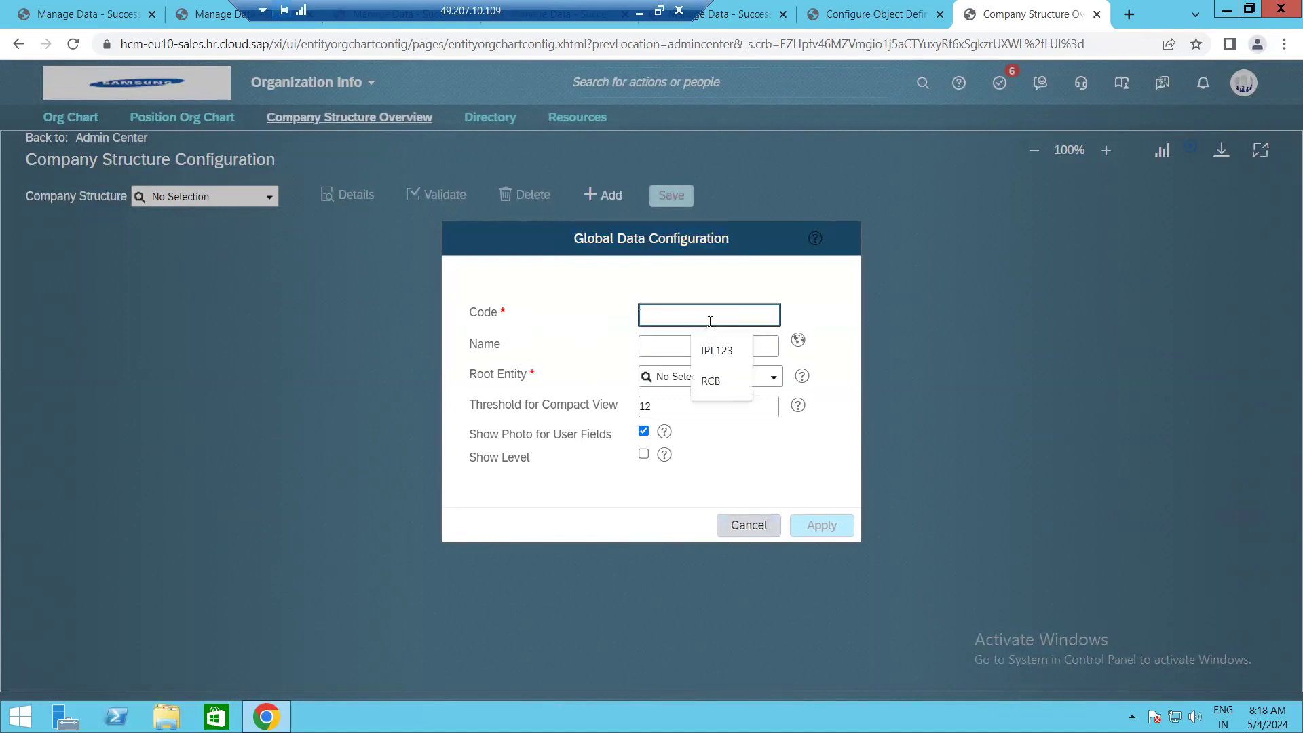
type("Toshiba")
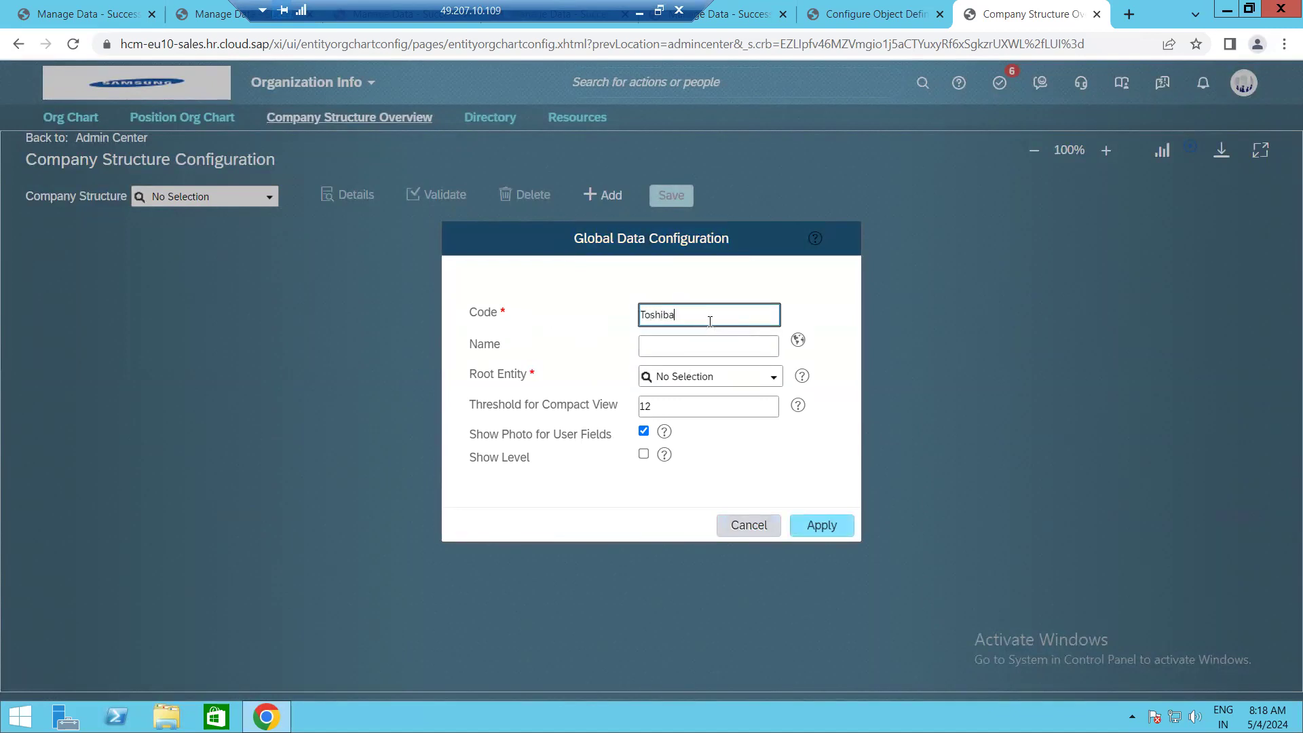
key("Tab")
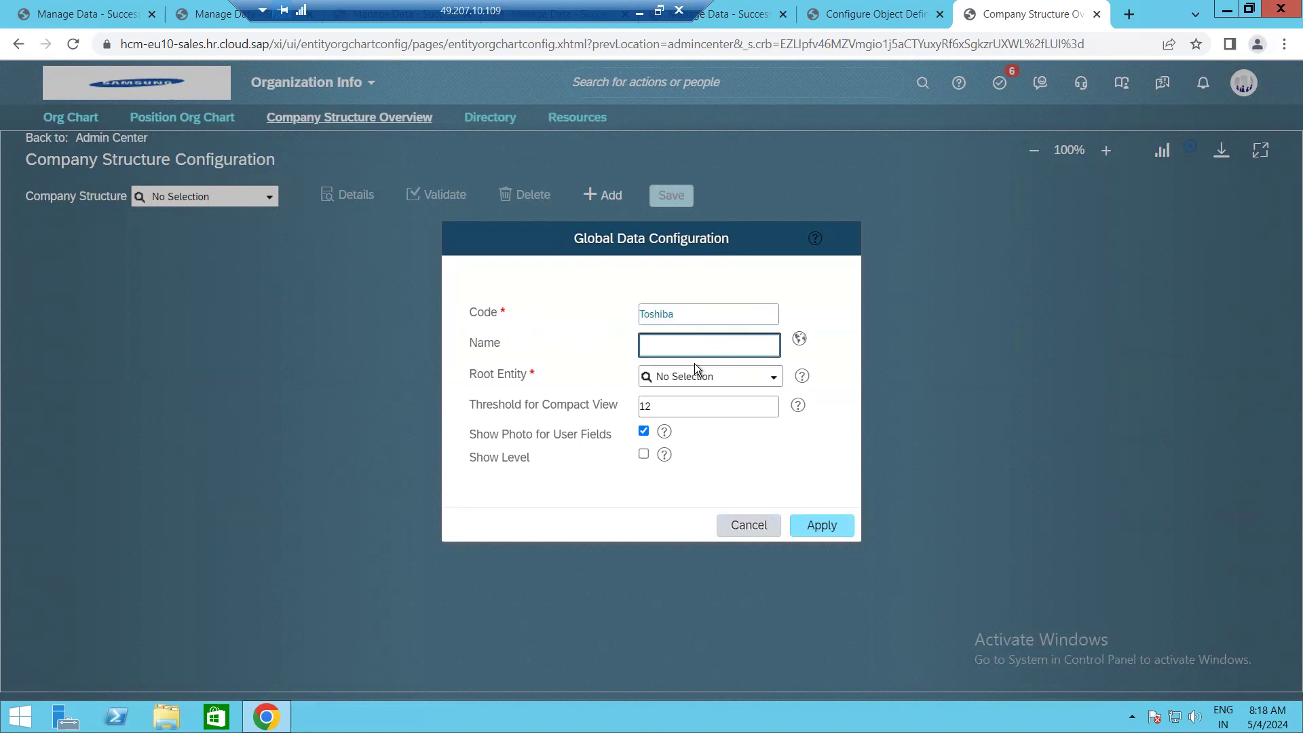
type("Toshiba Structure")
key("Tab")
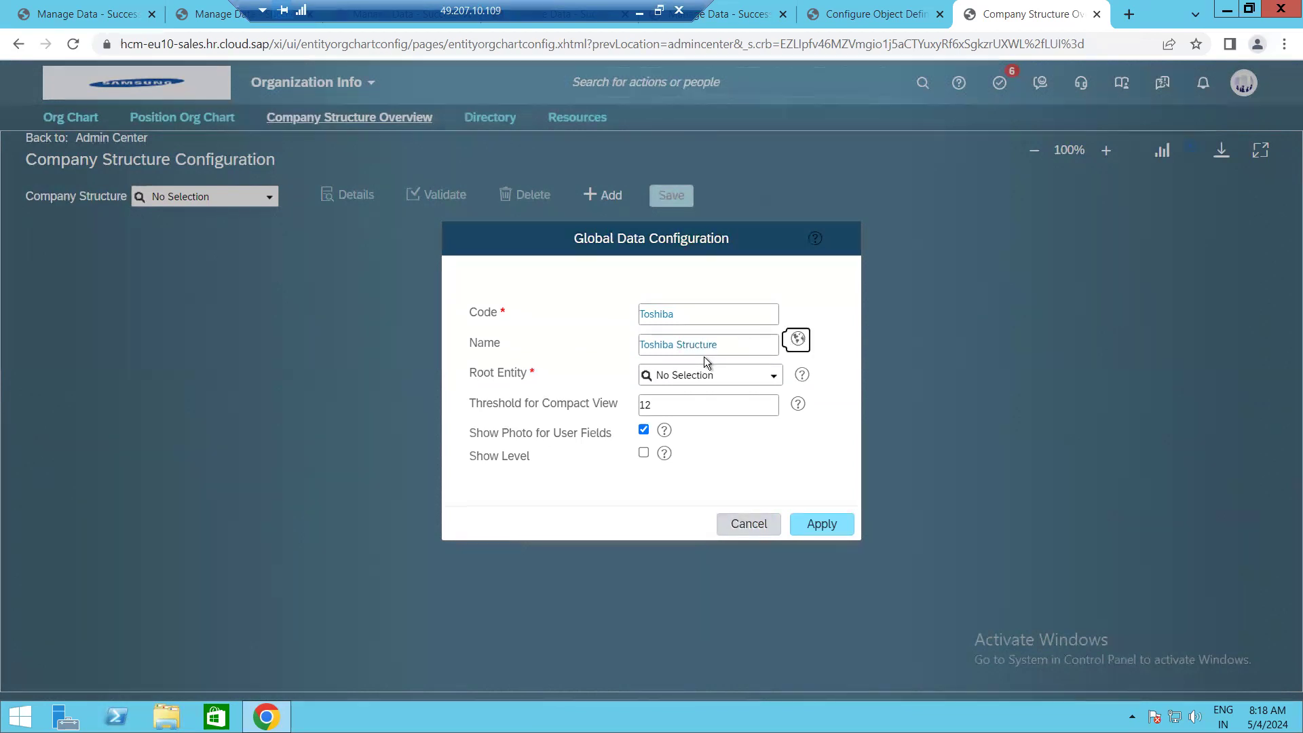
Set the structure's root entity to LEGAL ENTITY (LegalEntity) and enable Show Level.
key("Tab")
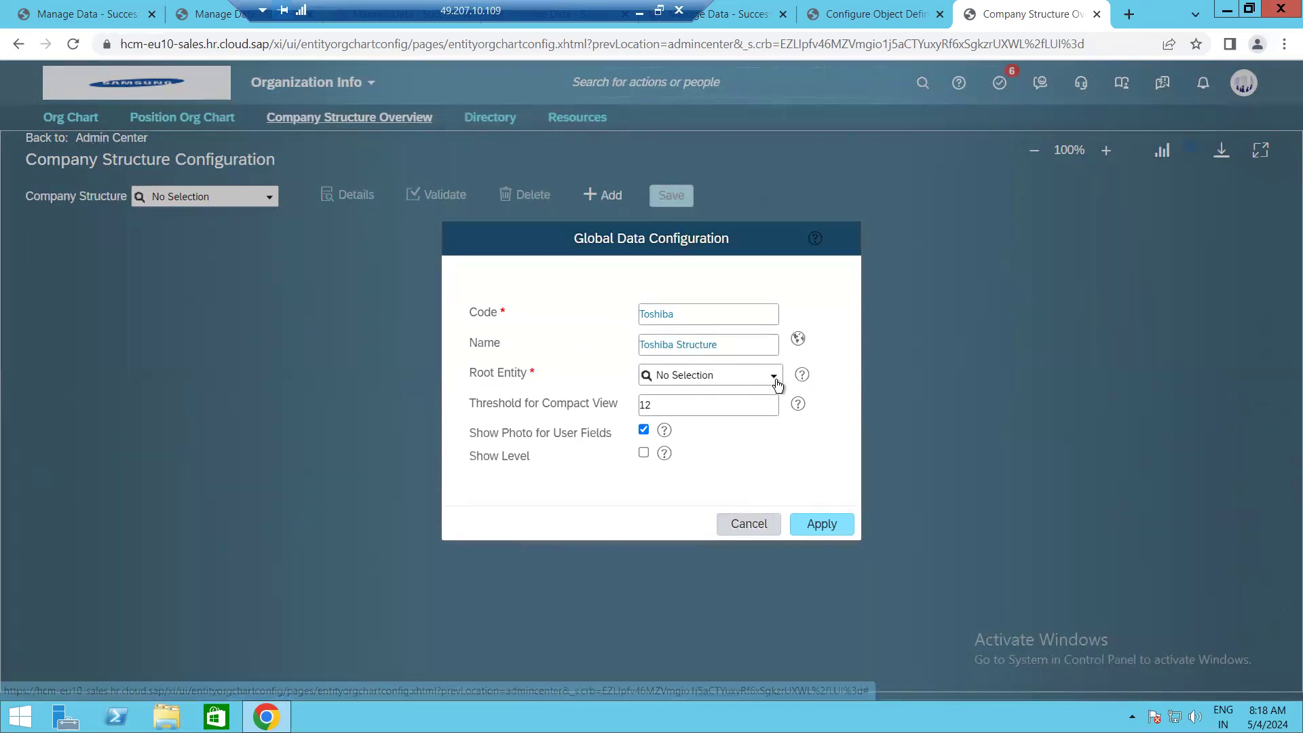
type("lega")
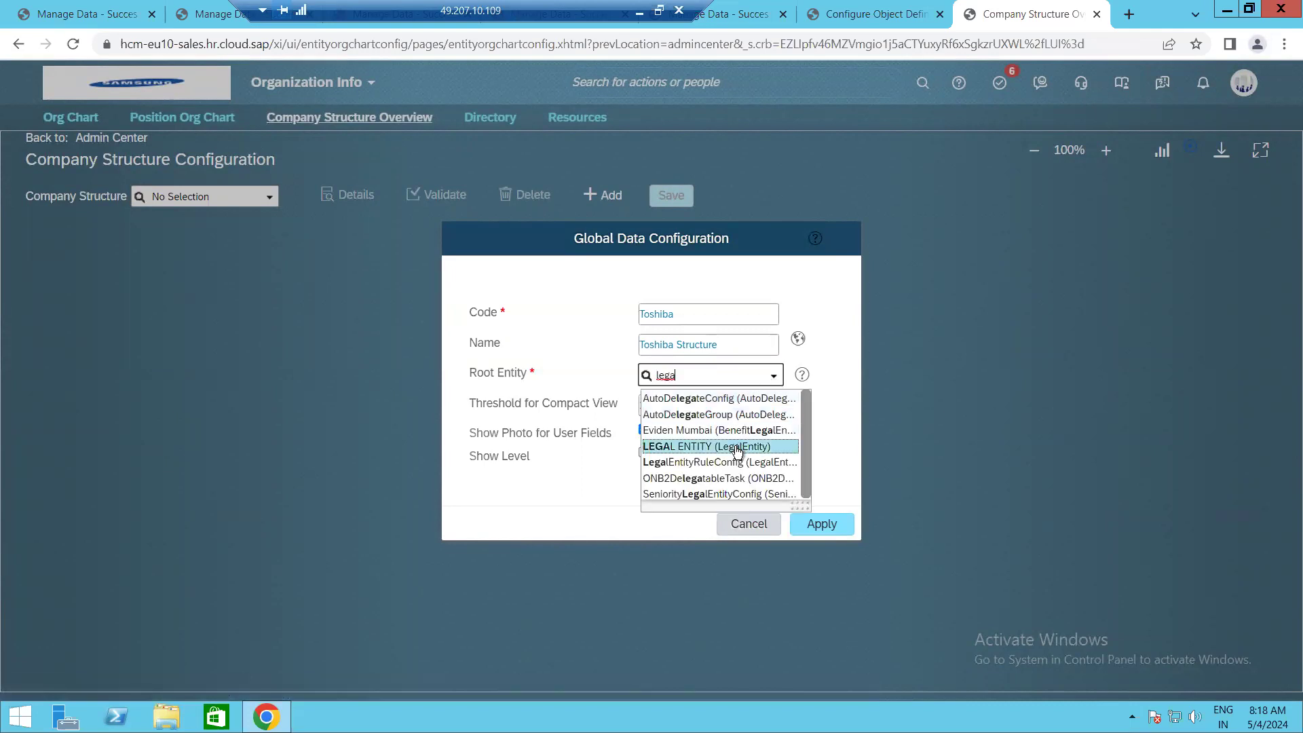
left_click(732, 449)
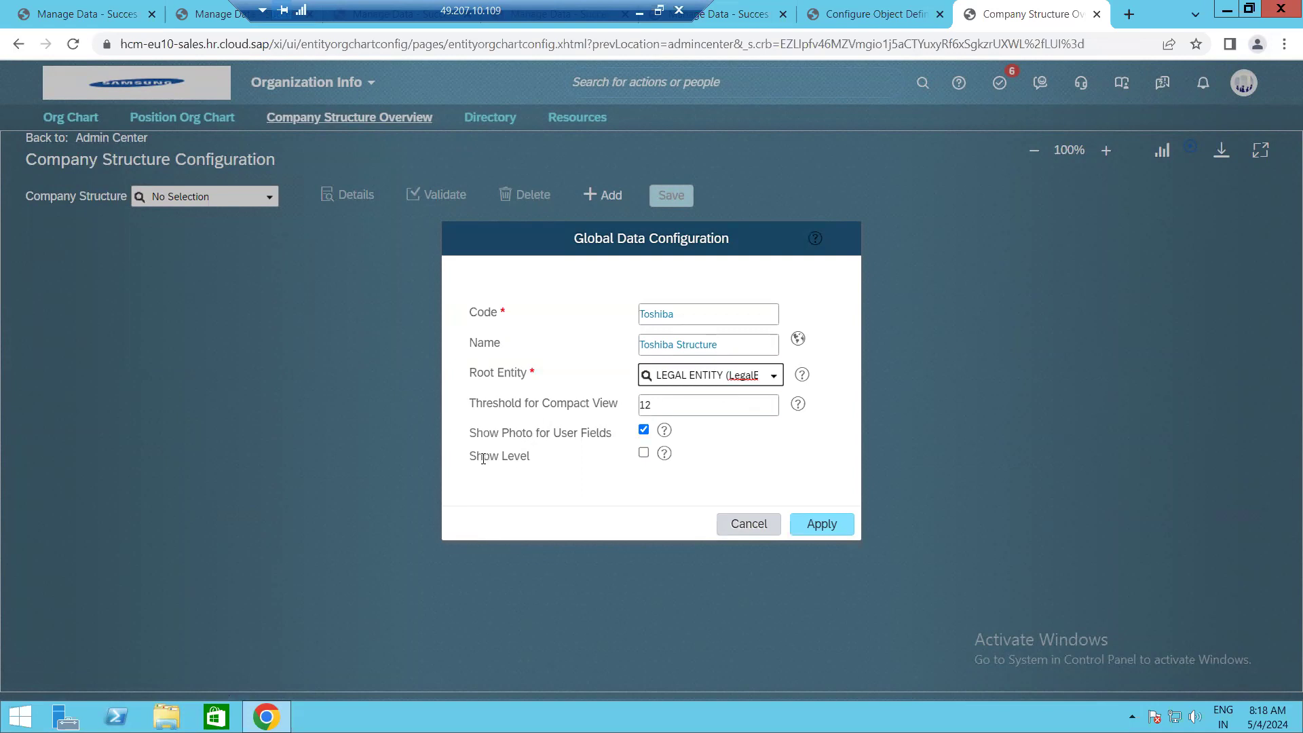
left_click(644, 453)
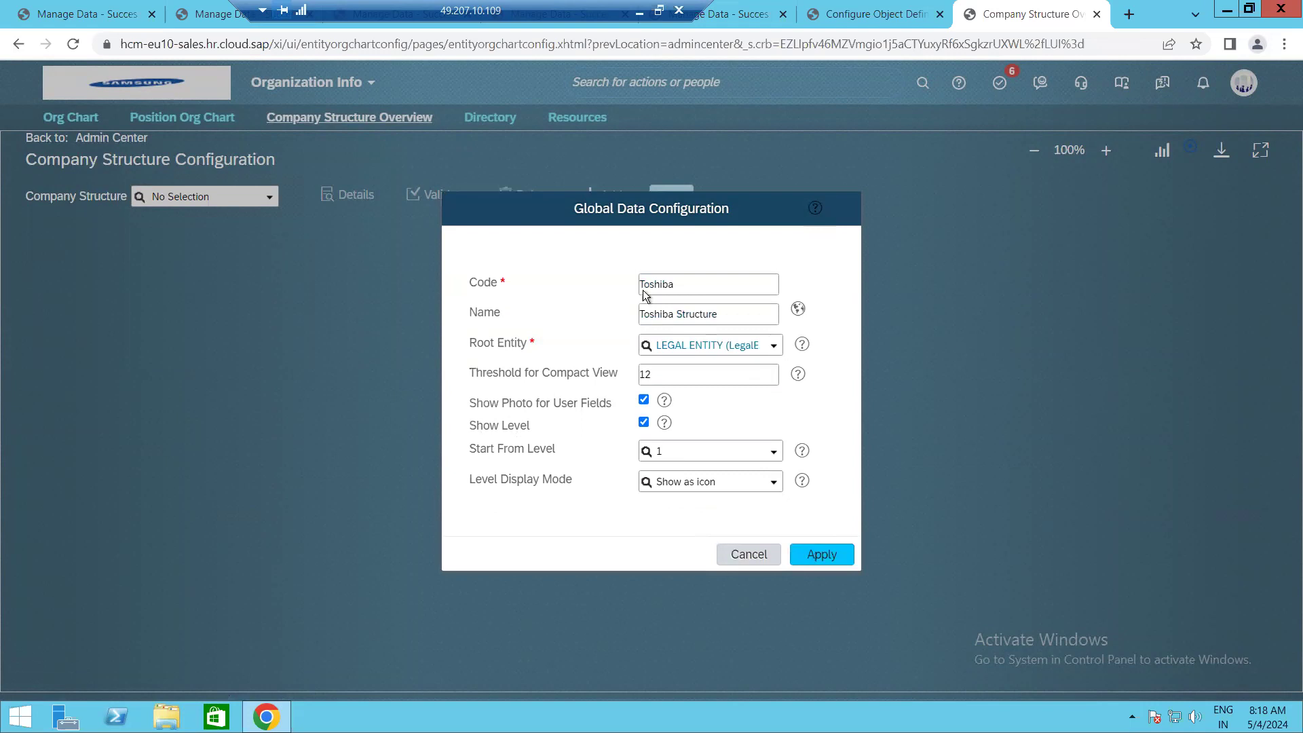
Apply the global data configuration and add Business Unit, related by association tolegalentity, as a child entity of LEGAL ENTITY.
left_click(841, 558)
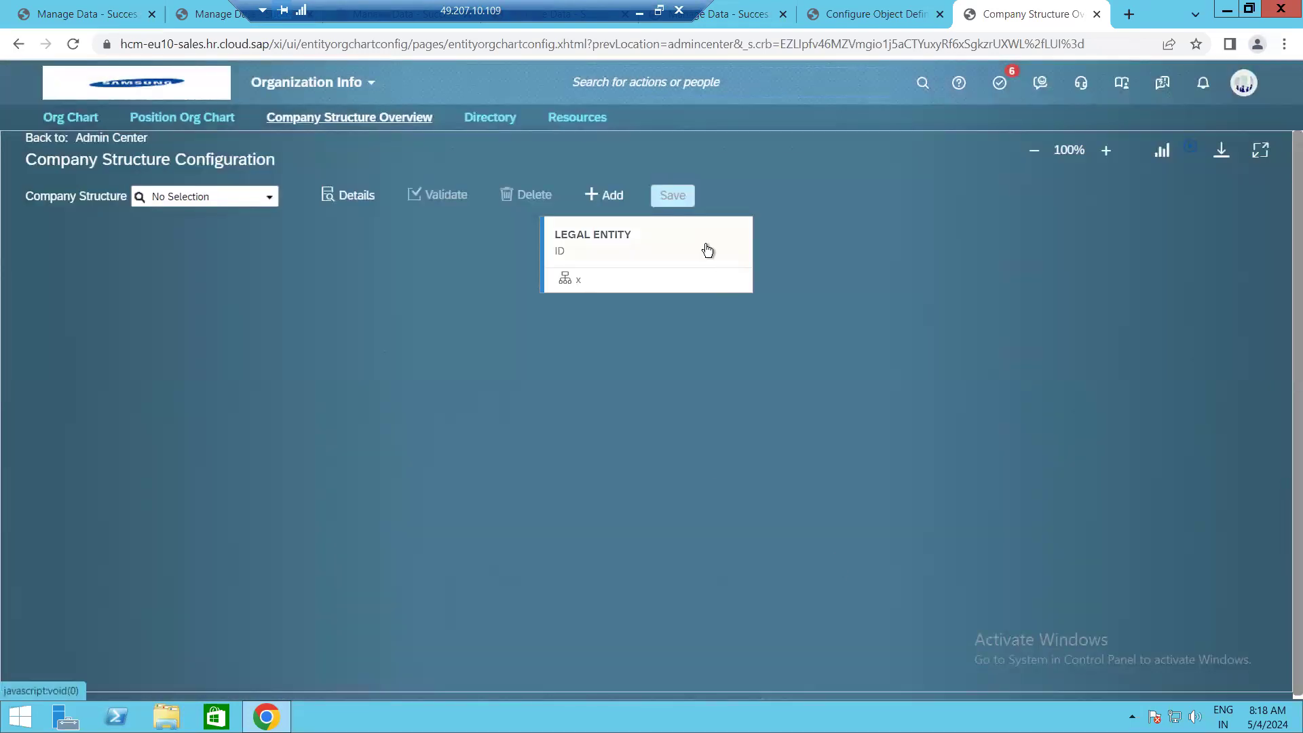
left_click(707, 251)
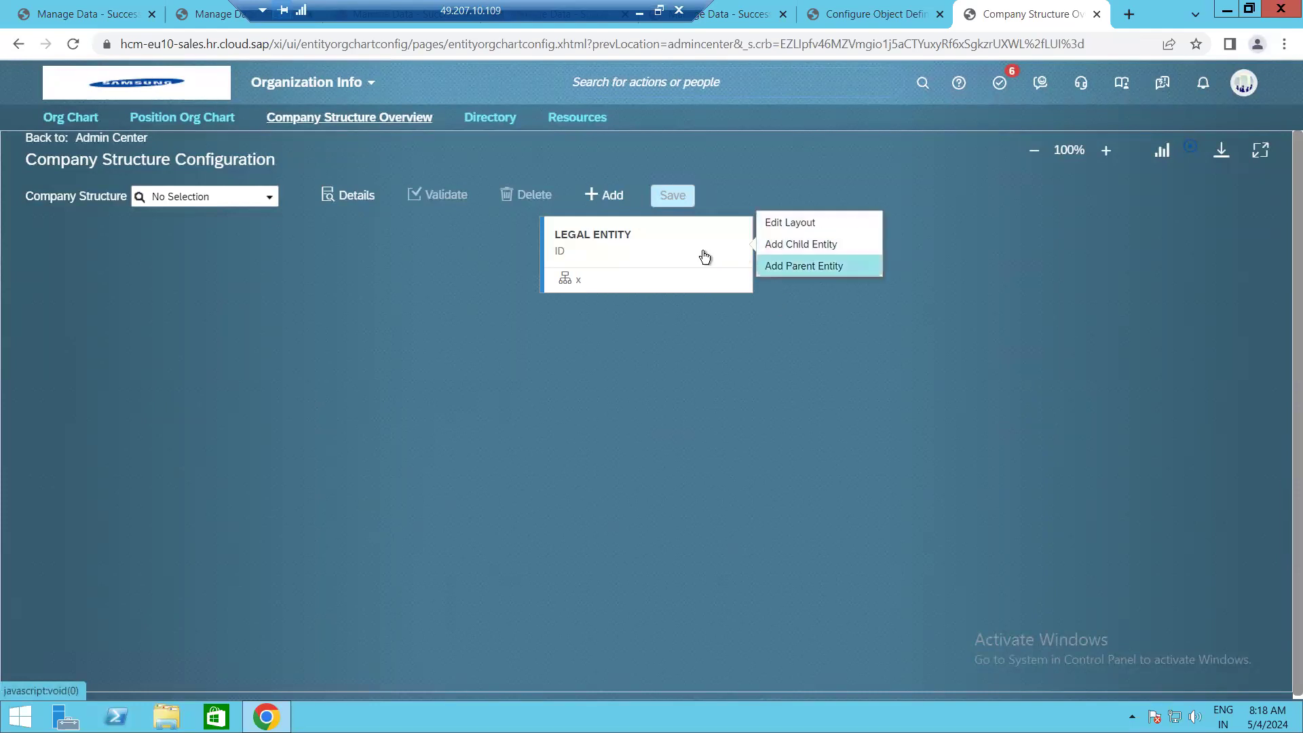
left_click(781, 246)
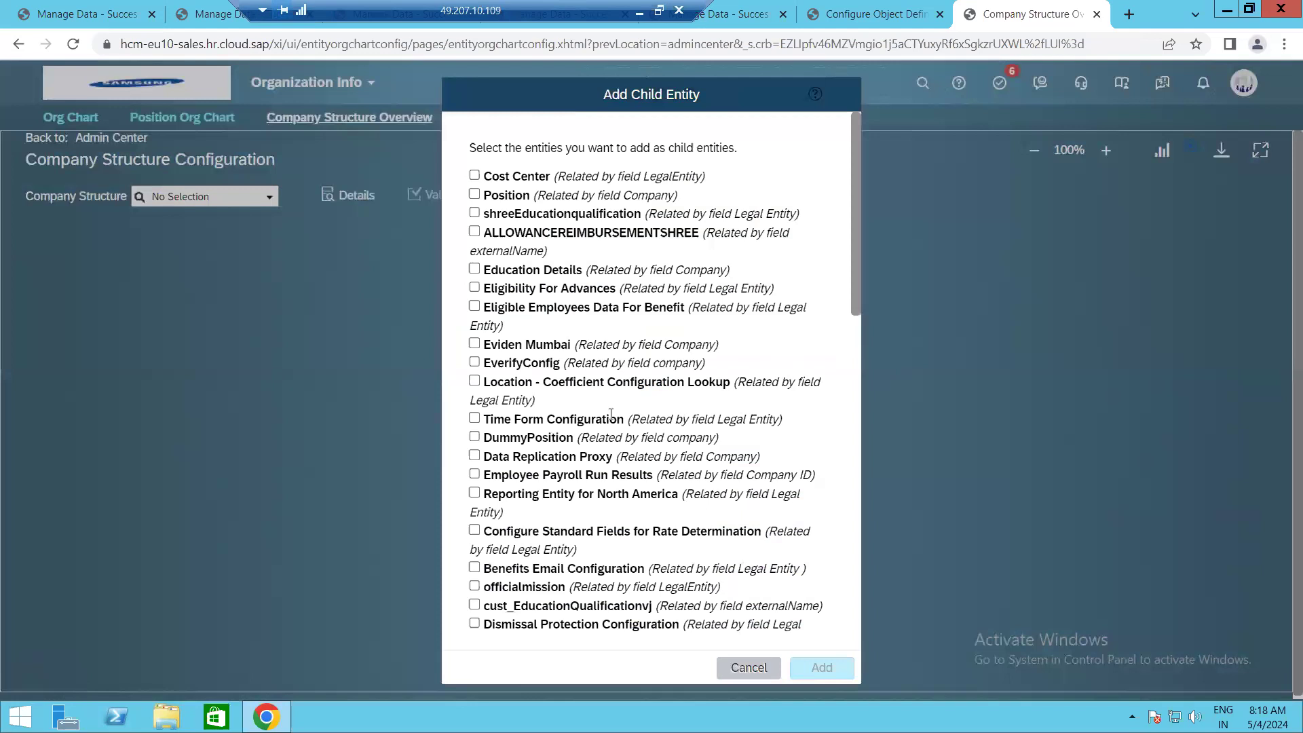
scroll(611, 414, "down", 12)
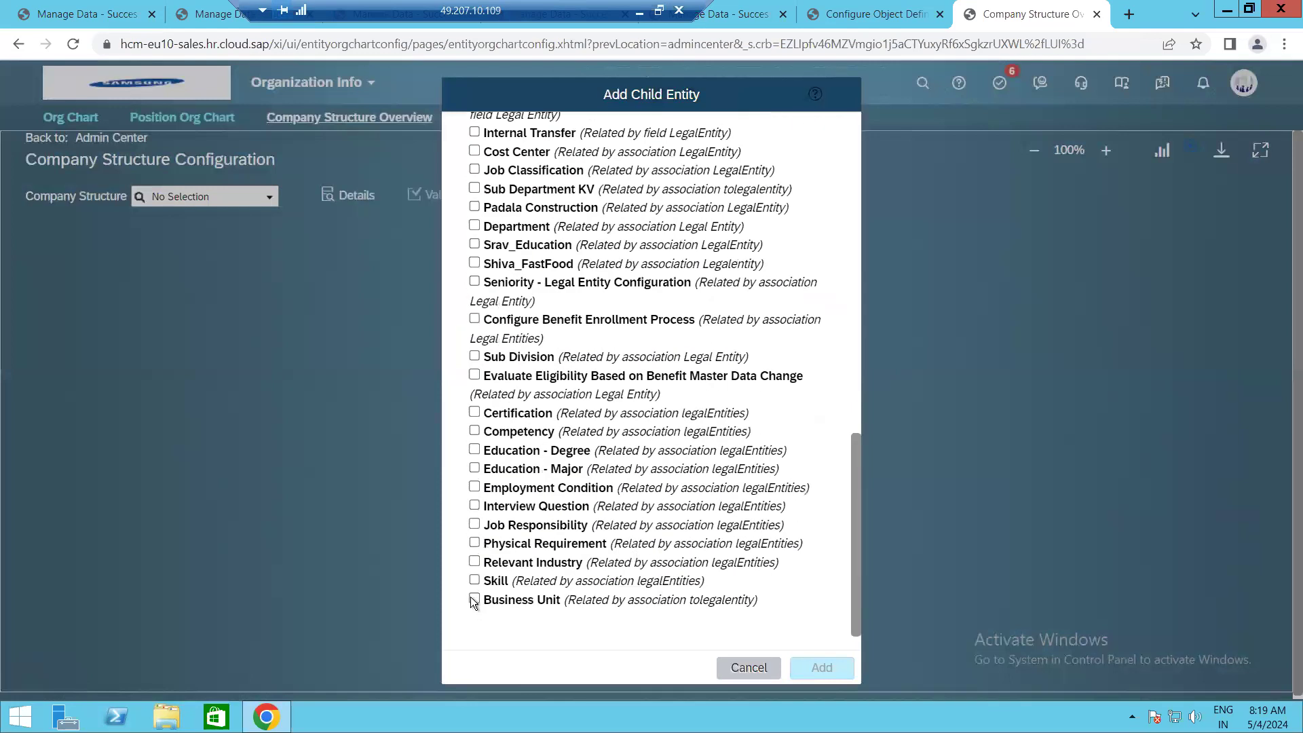
left_click(474, 599)
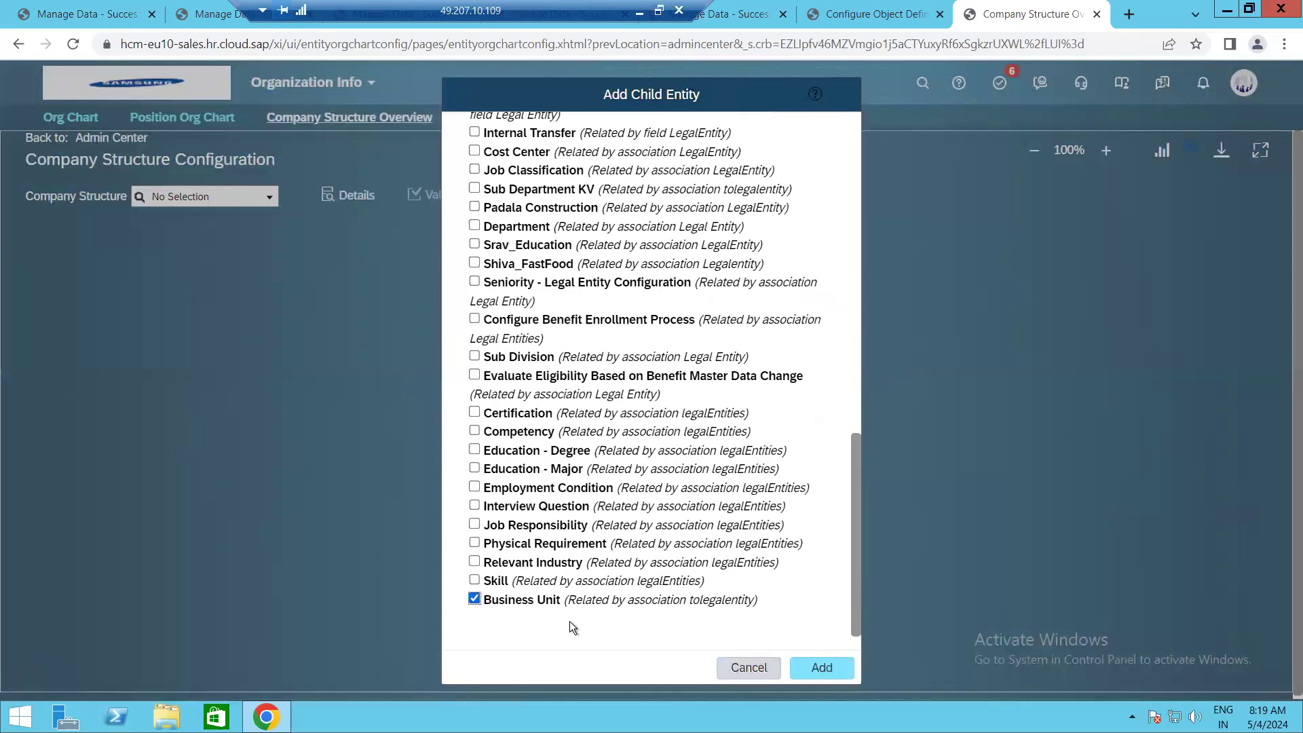
left_click(830, 665)
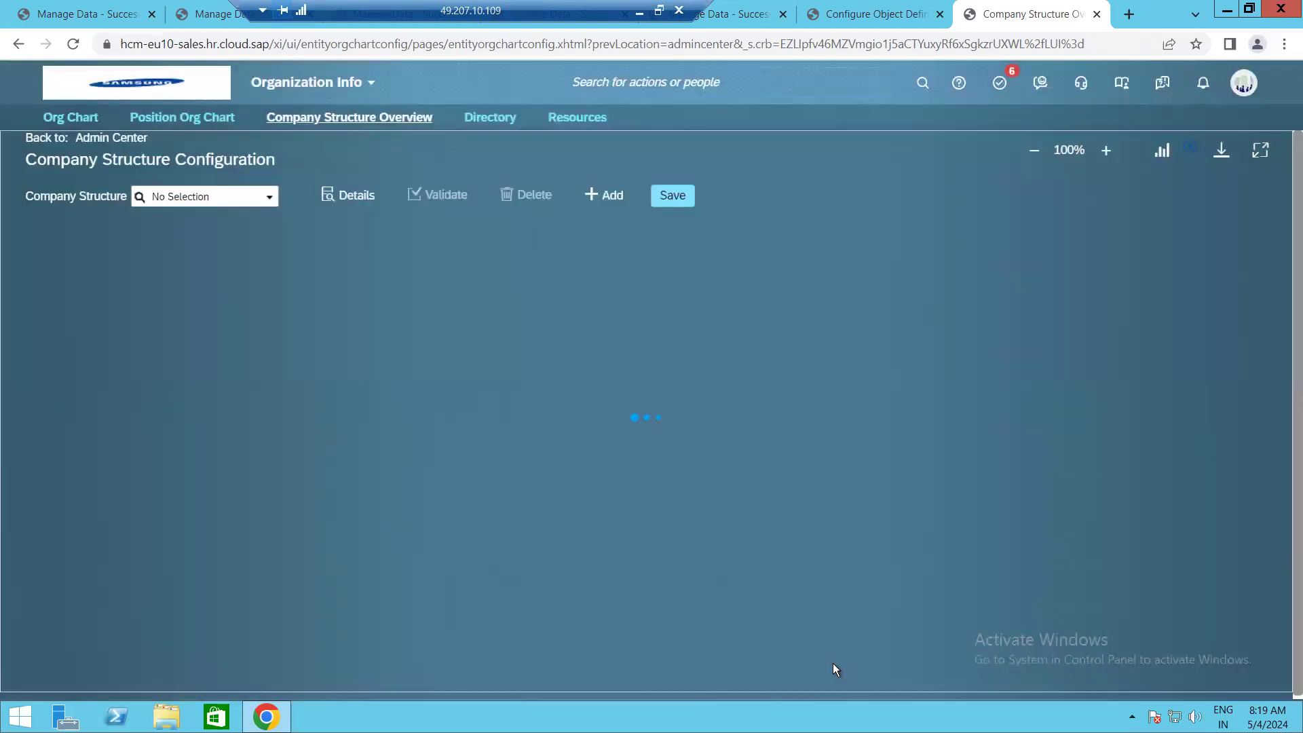
Add Division, related by association tobusinesunit, as a child entity of Business Unit.
left_click(664, 407)
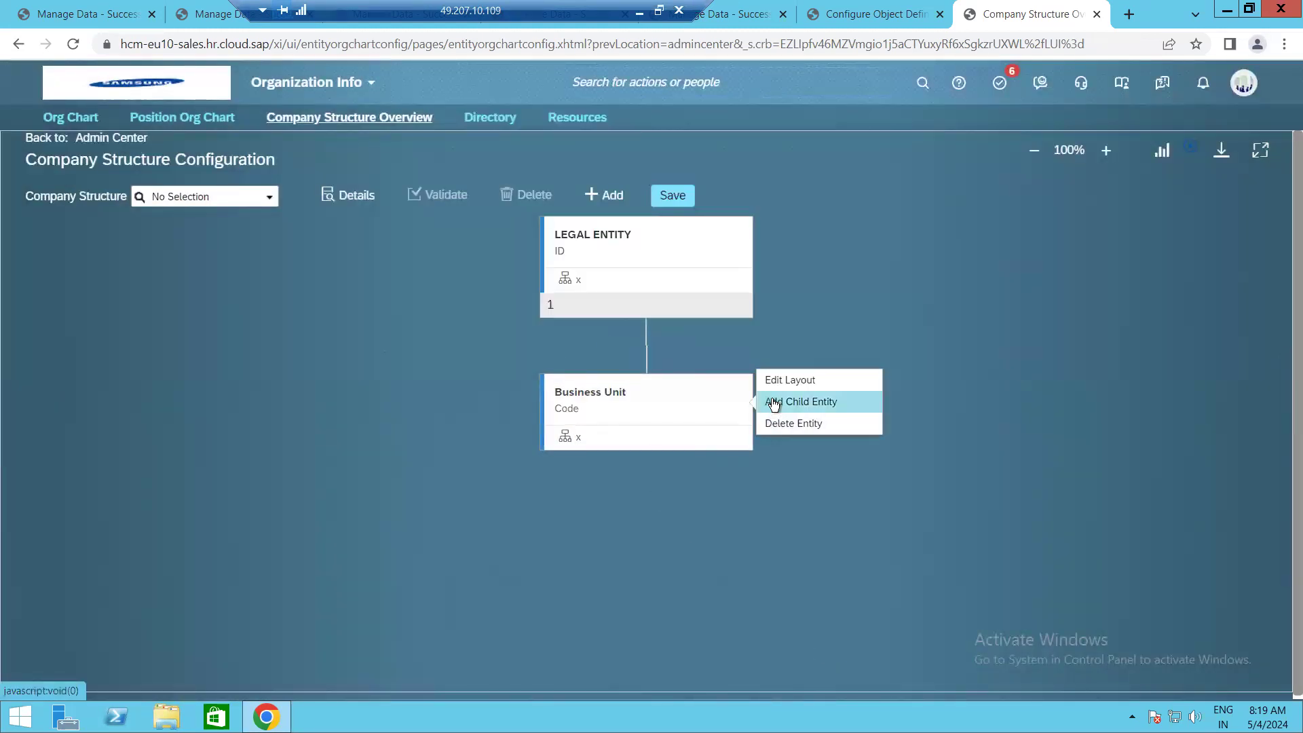
left_click(769, 400)
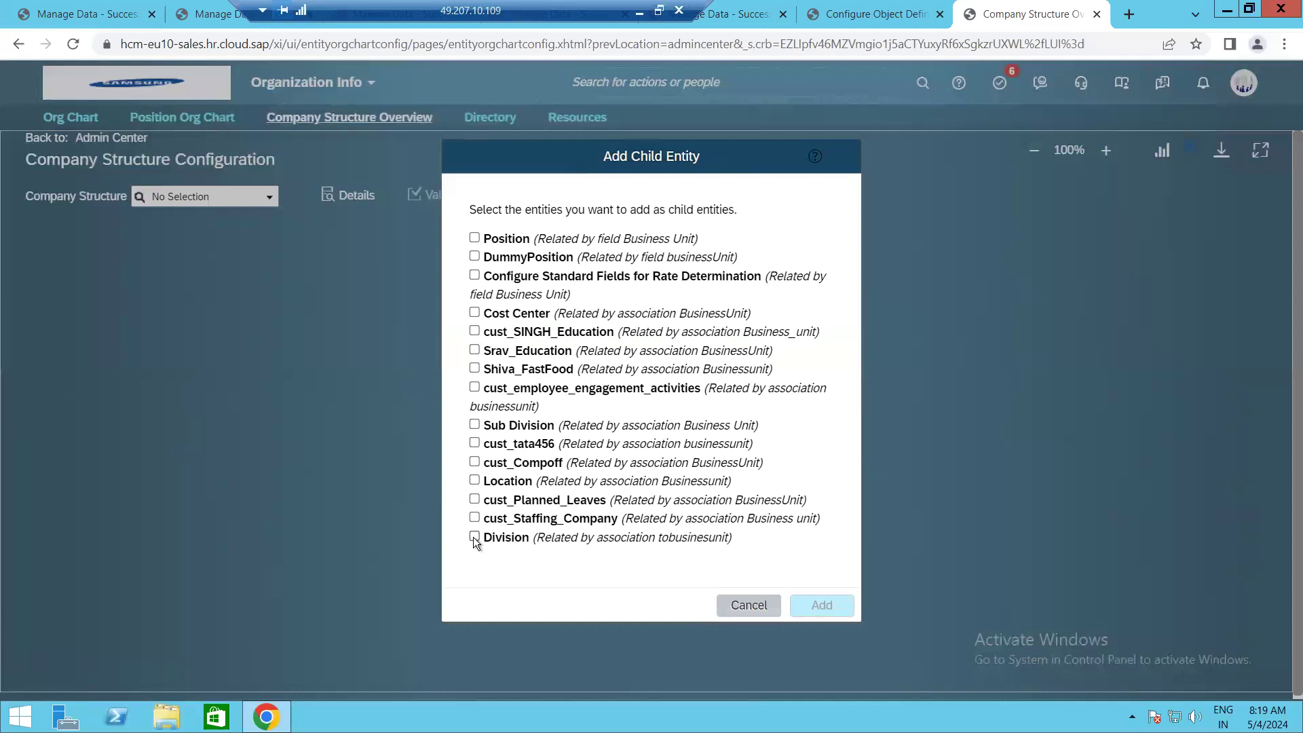
left_click(474, 536)
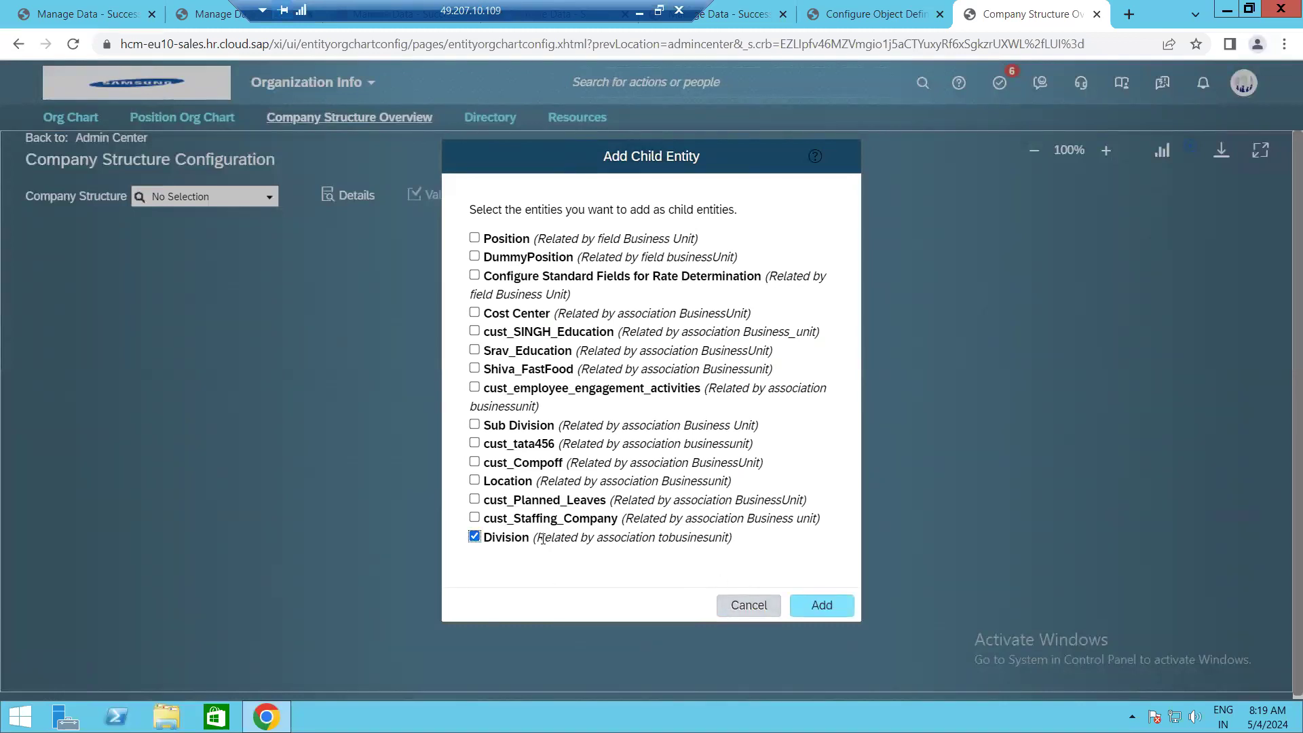
left_click_drag(536, 538, 683, 548)
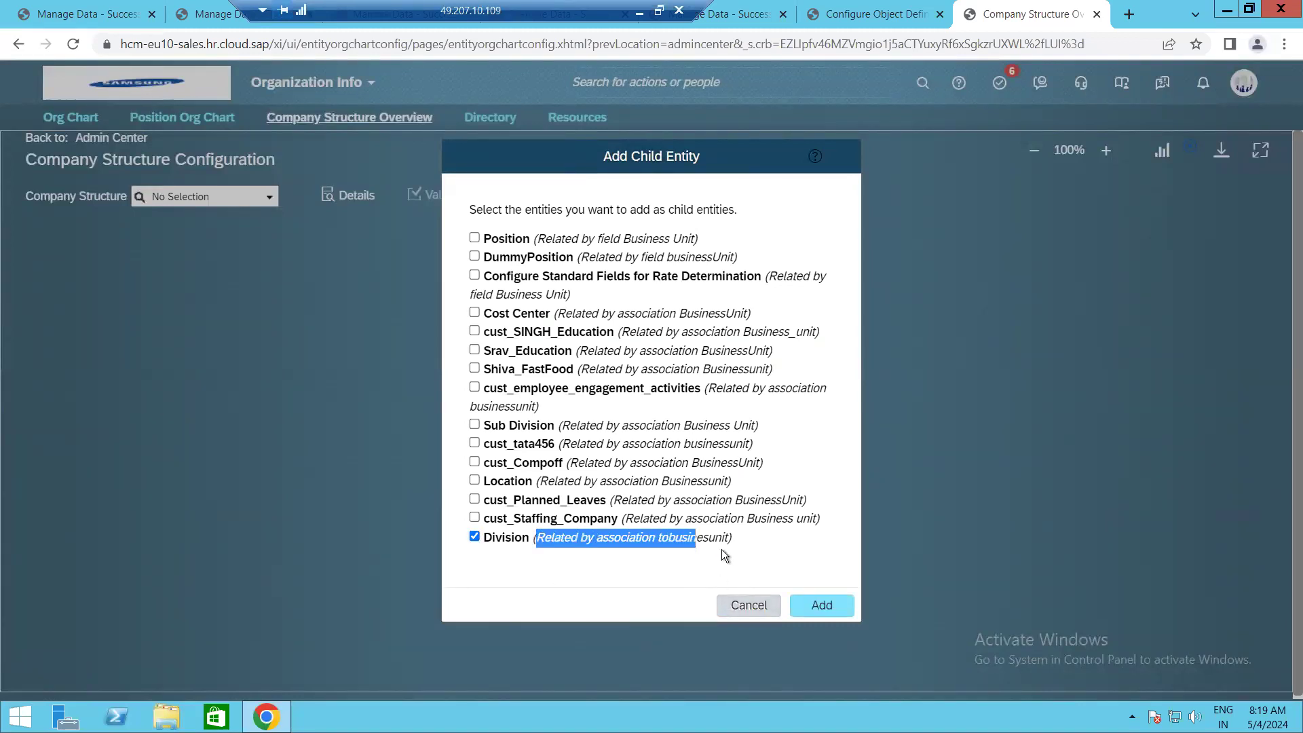
left_click(808, 603)
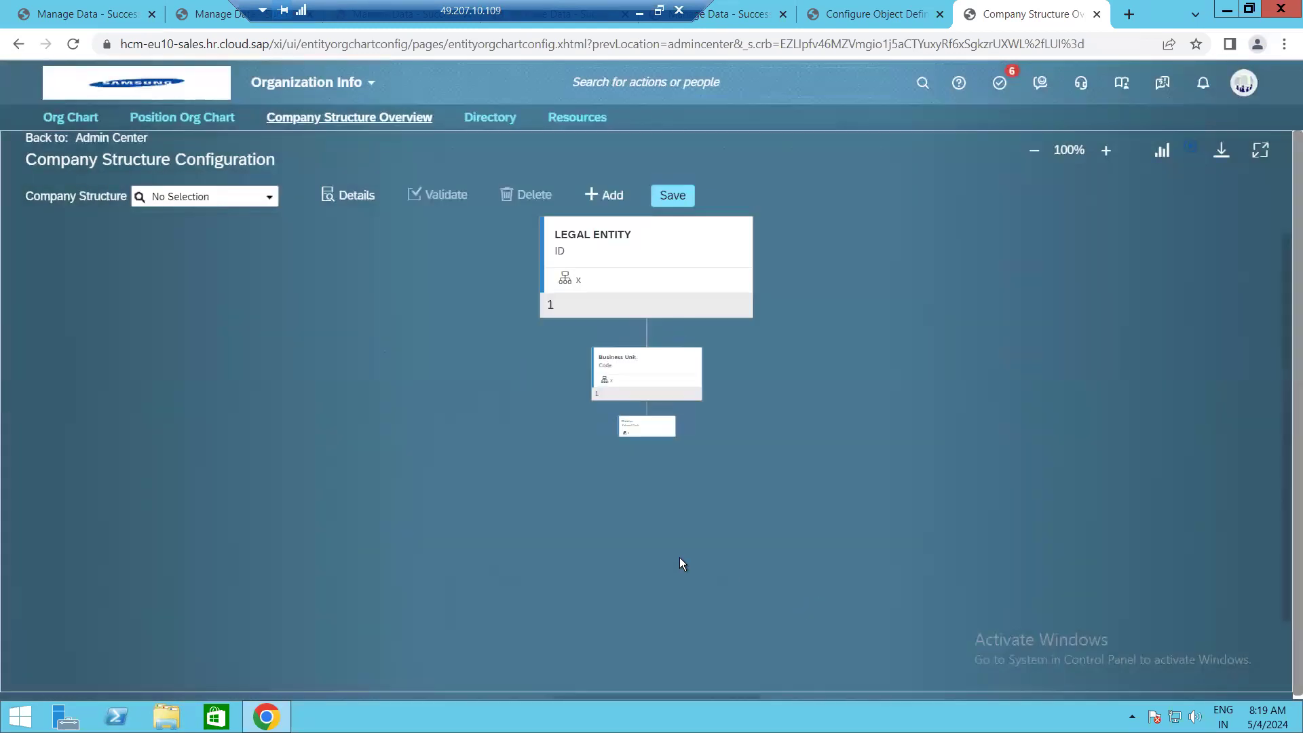
Add Department, related by association Division, as a child entity of Division.
left_click_drag(675, 562, 684, 446)
left_click(682, 445)
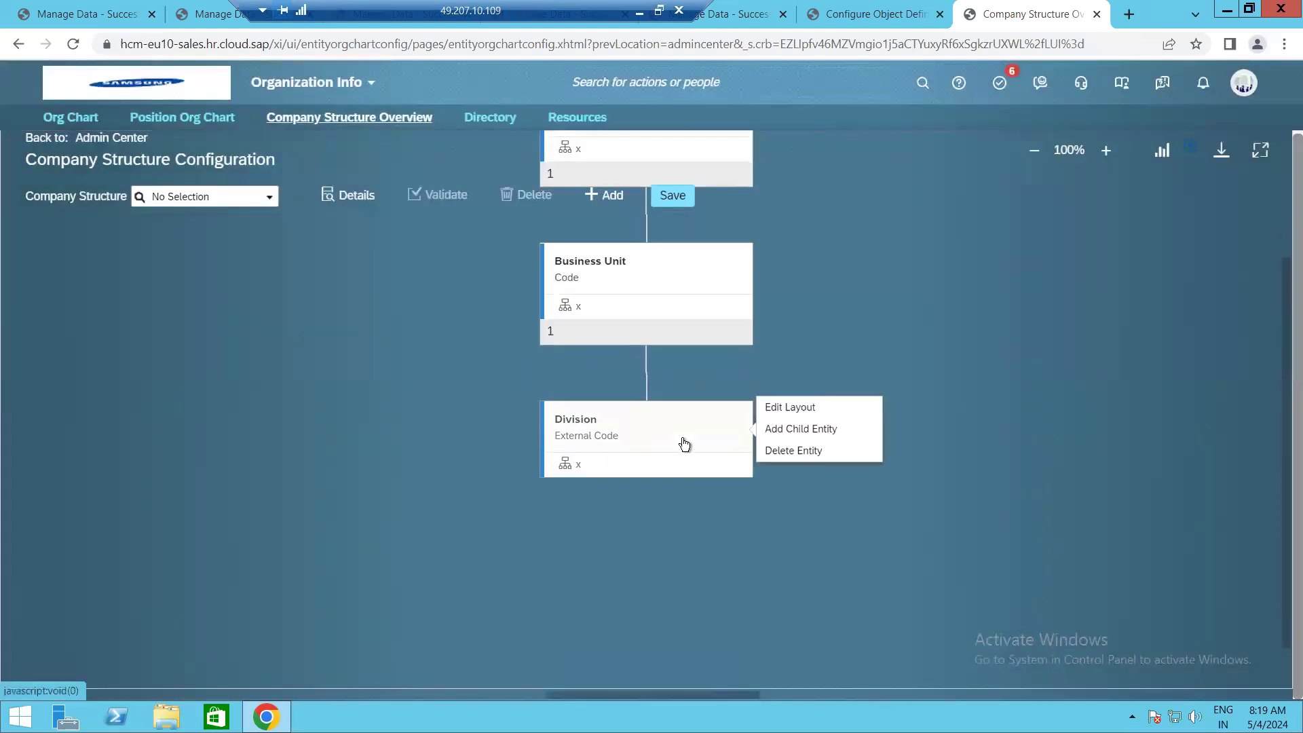
left_click(785, 433)
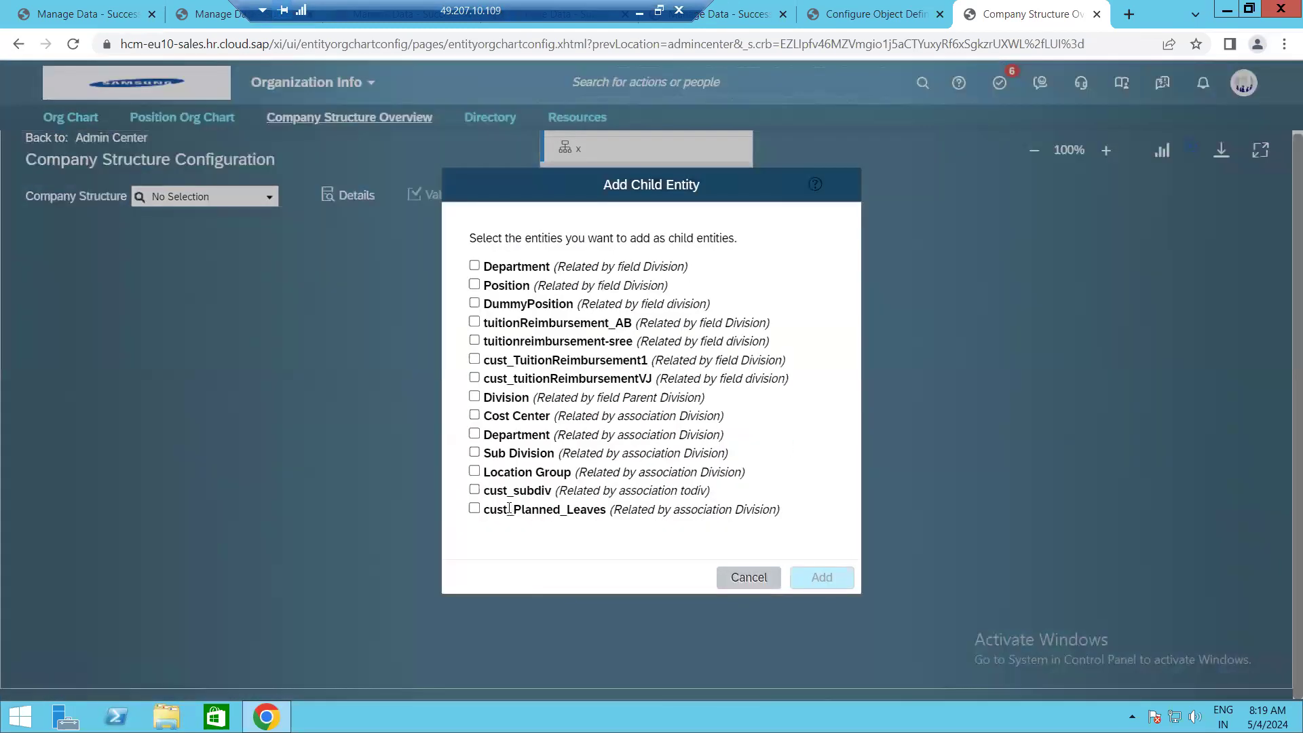
left_click(475, 433)
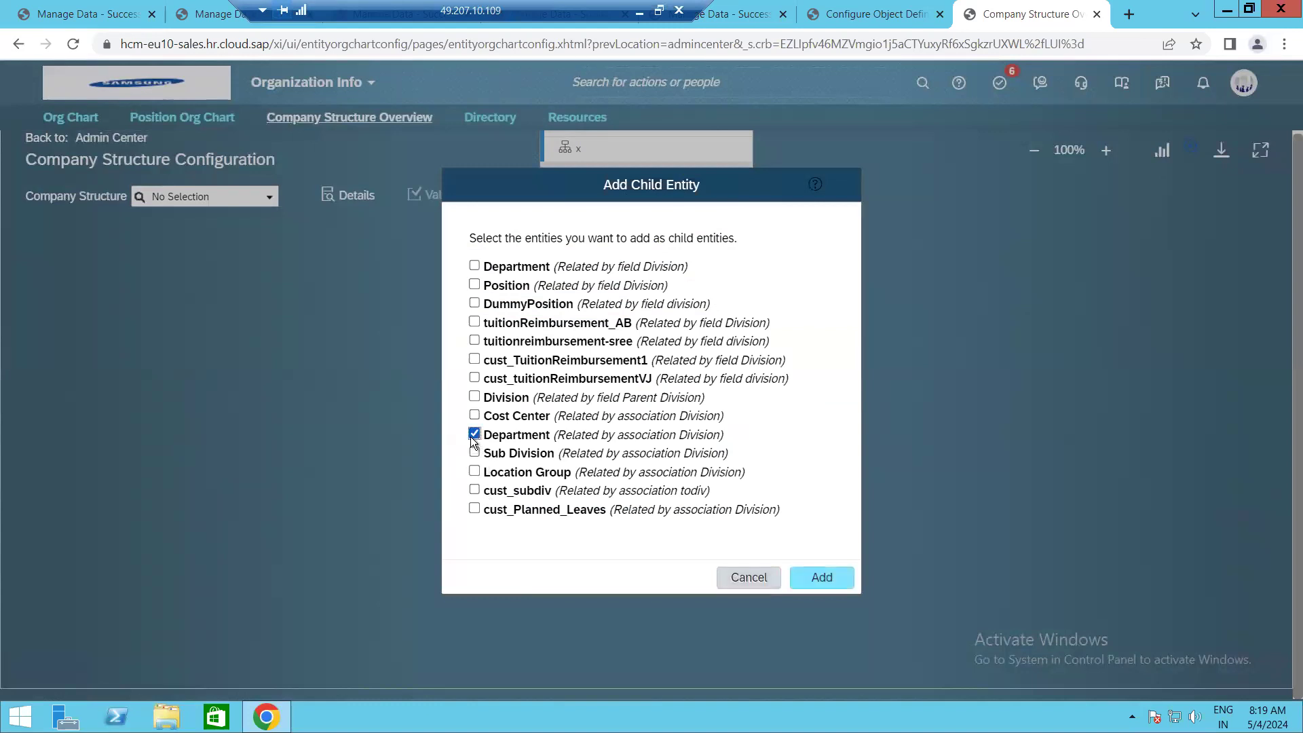
left_click(818, 577)
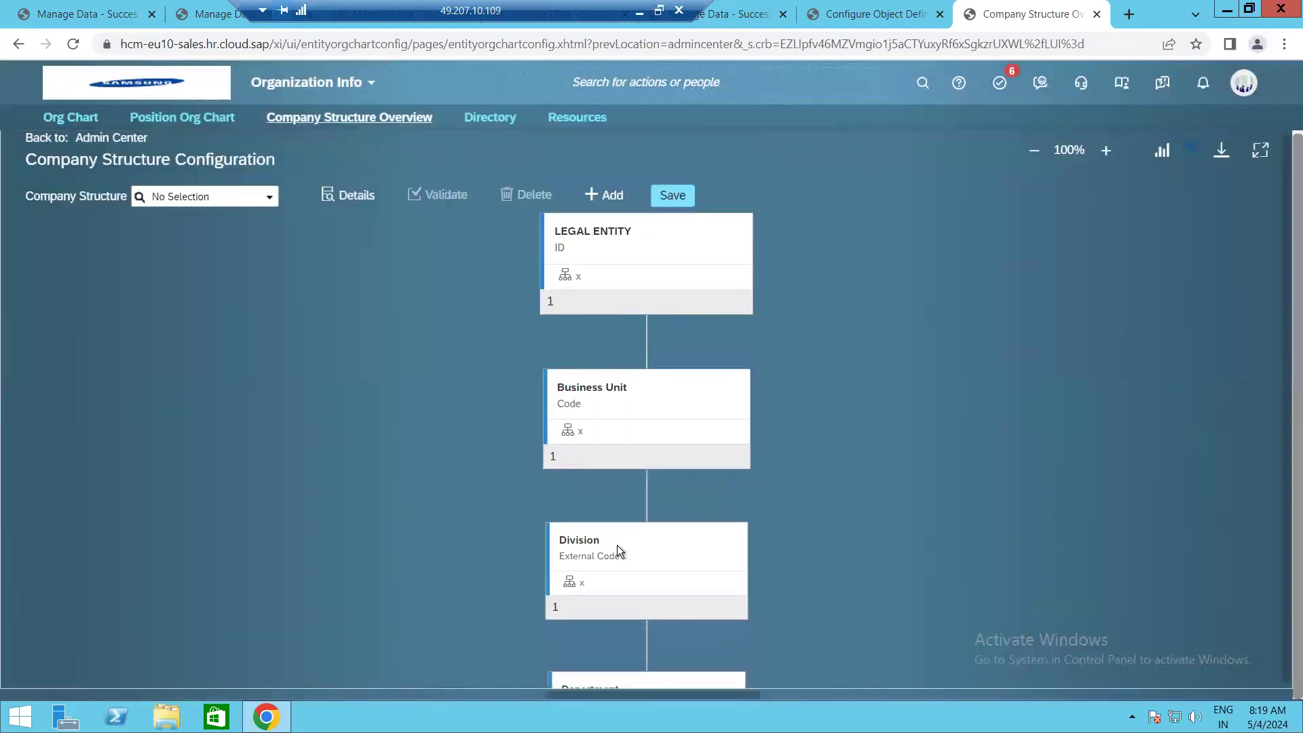
Add Cost Center, related by association Department, as a child entity of Department and save the structure, proceeding despite the warning.
left_click(689, 390)
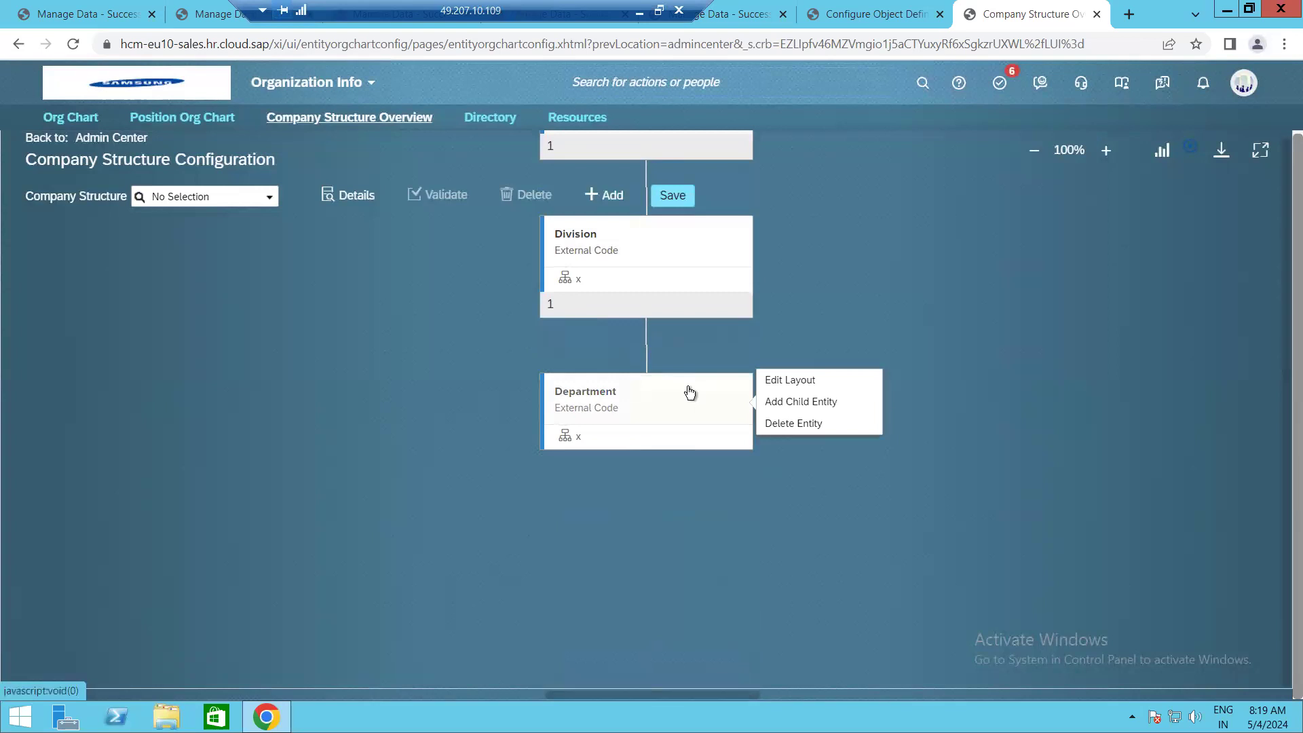
left_click(810, 401)
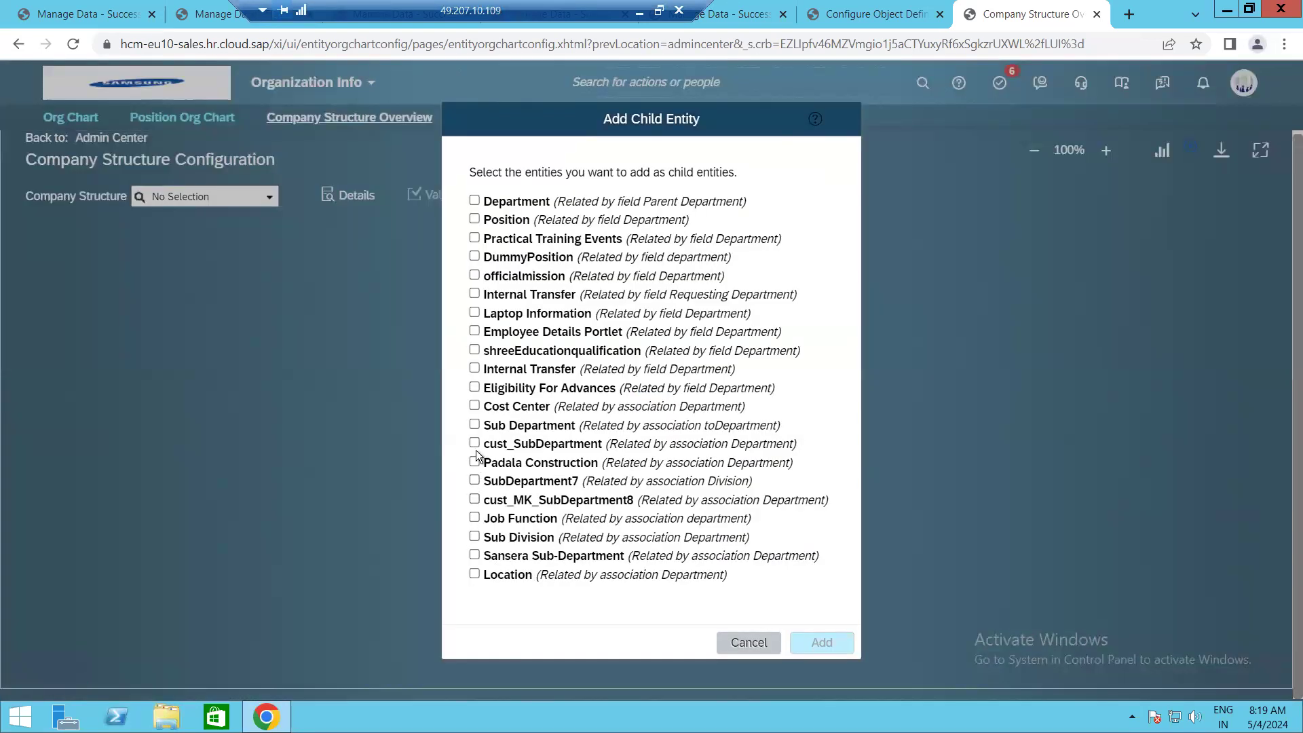
left_click(474, 405)
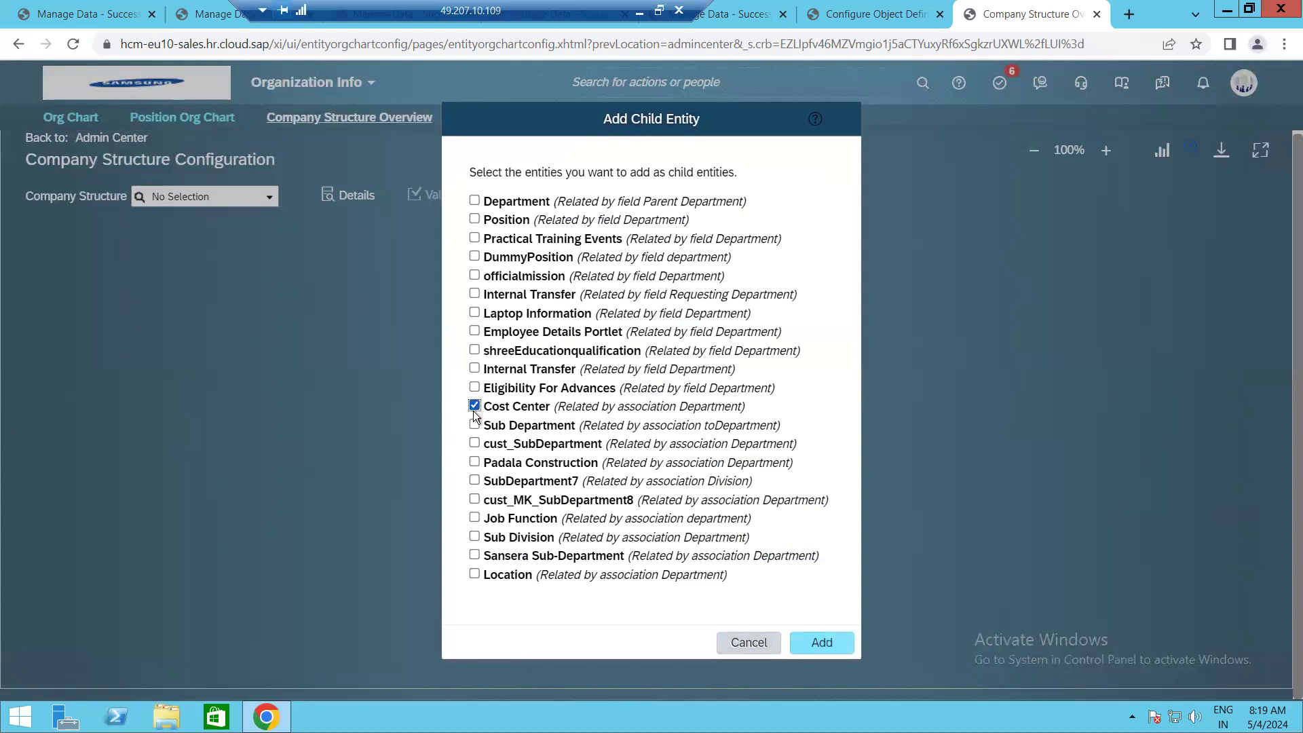
left_click(799, 641)
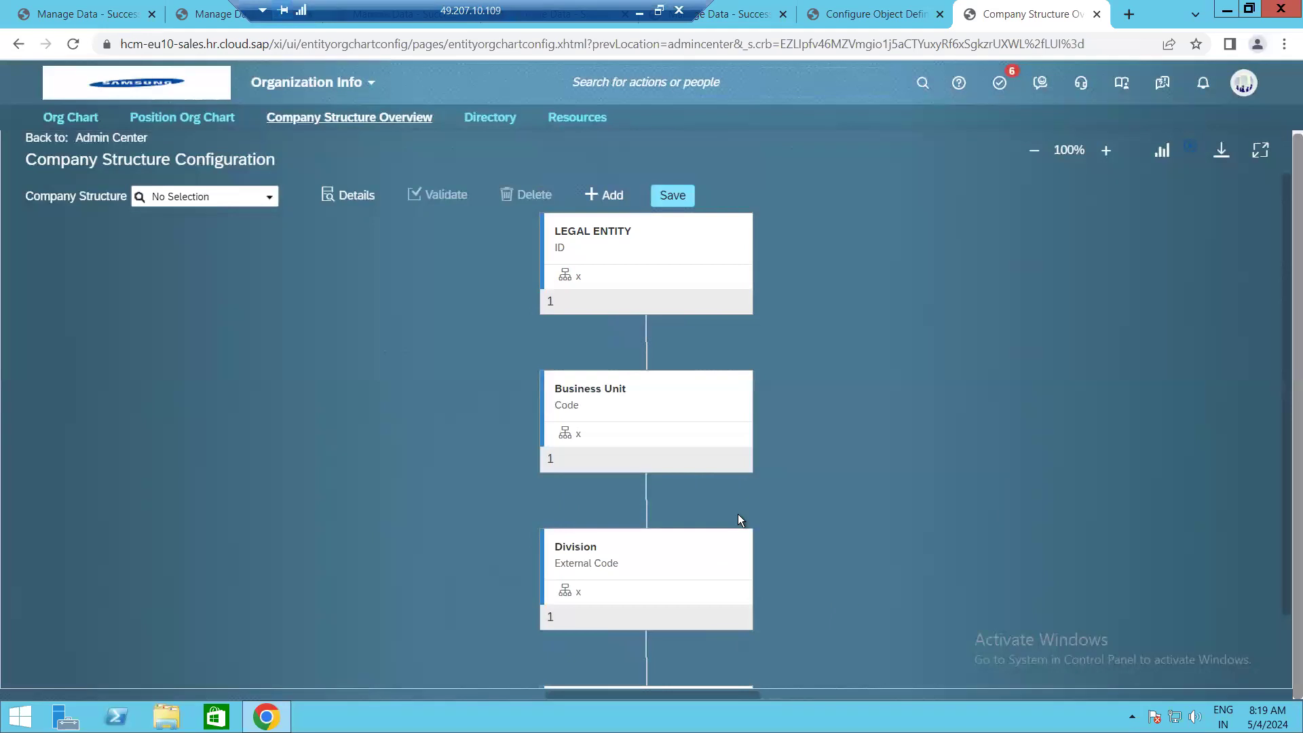
left_click(670, 197)
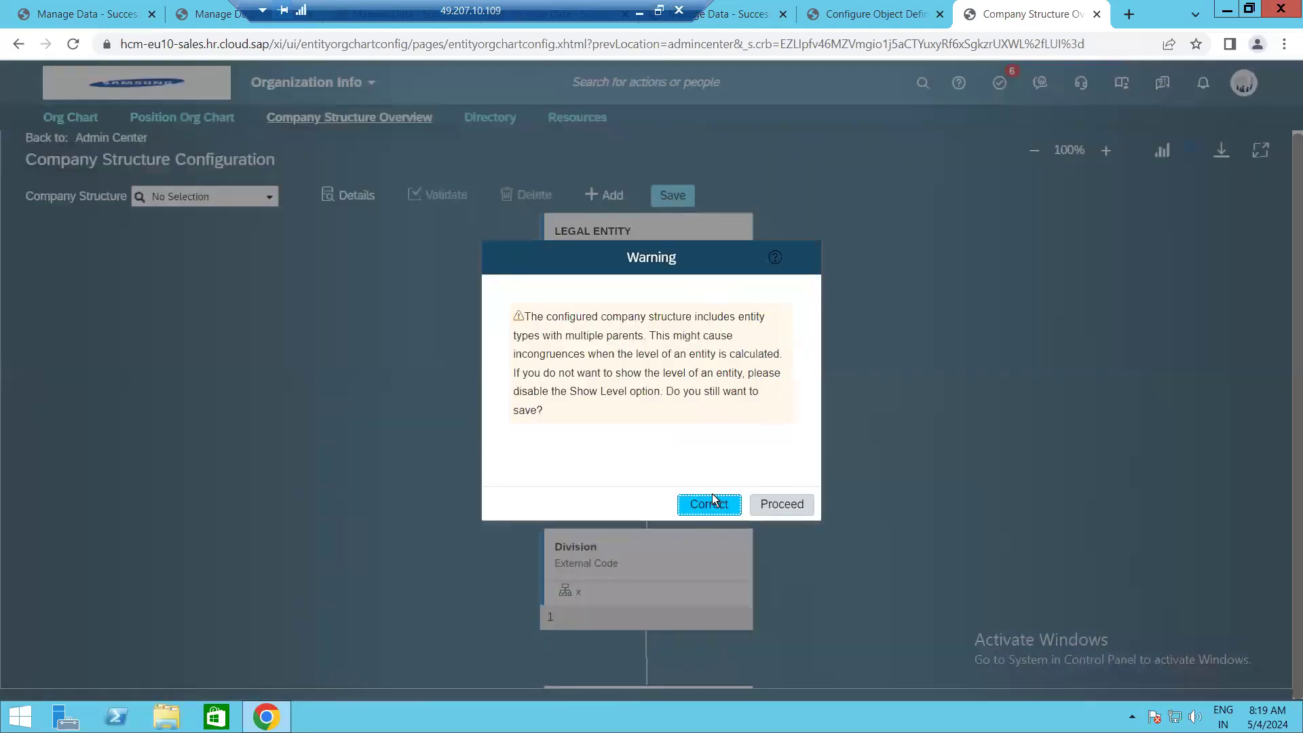
left_click(788, 501)
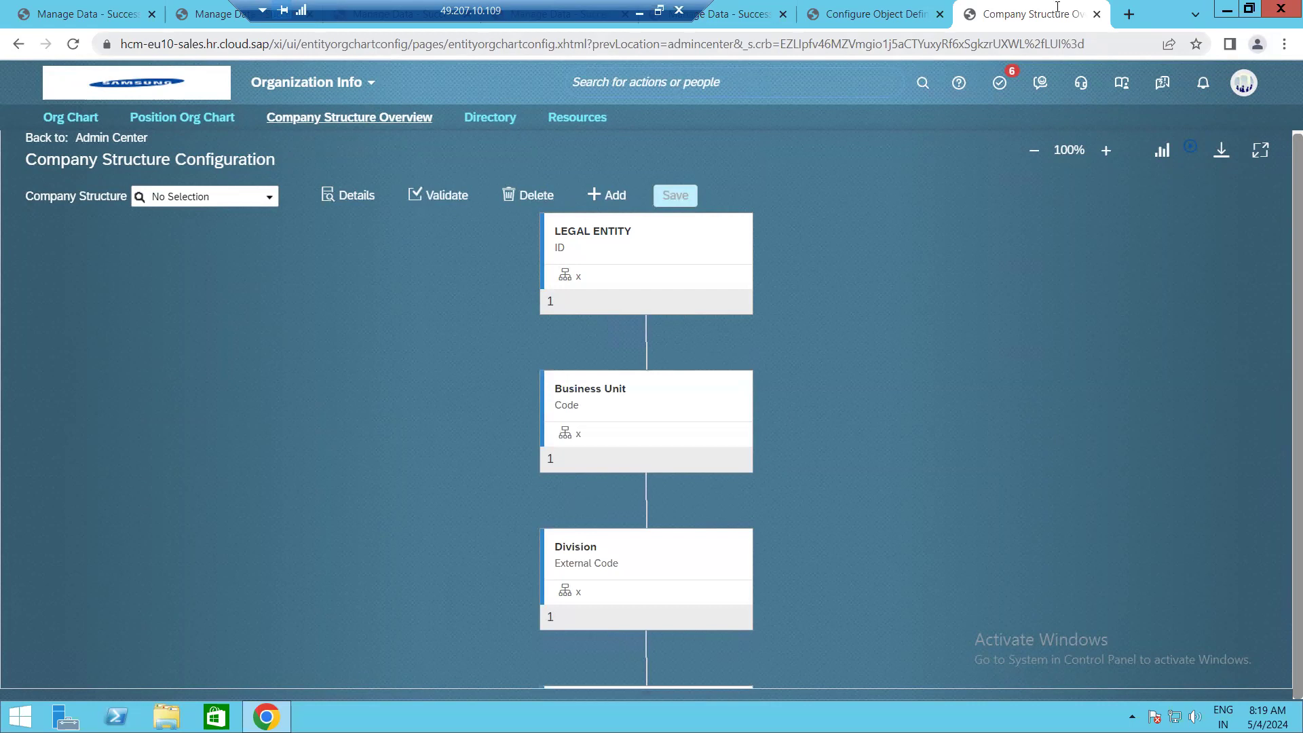
Review the saved company structure hierarchy from LEGAL ENTITY down to Cost Center.
right_click(1026, 8)
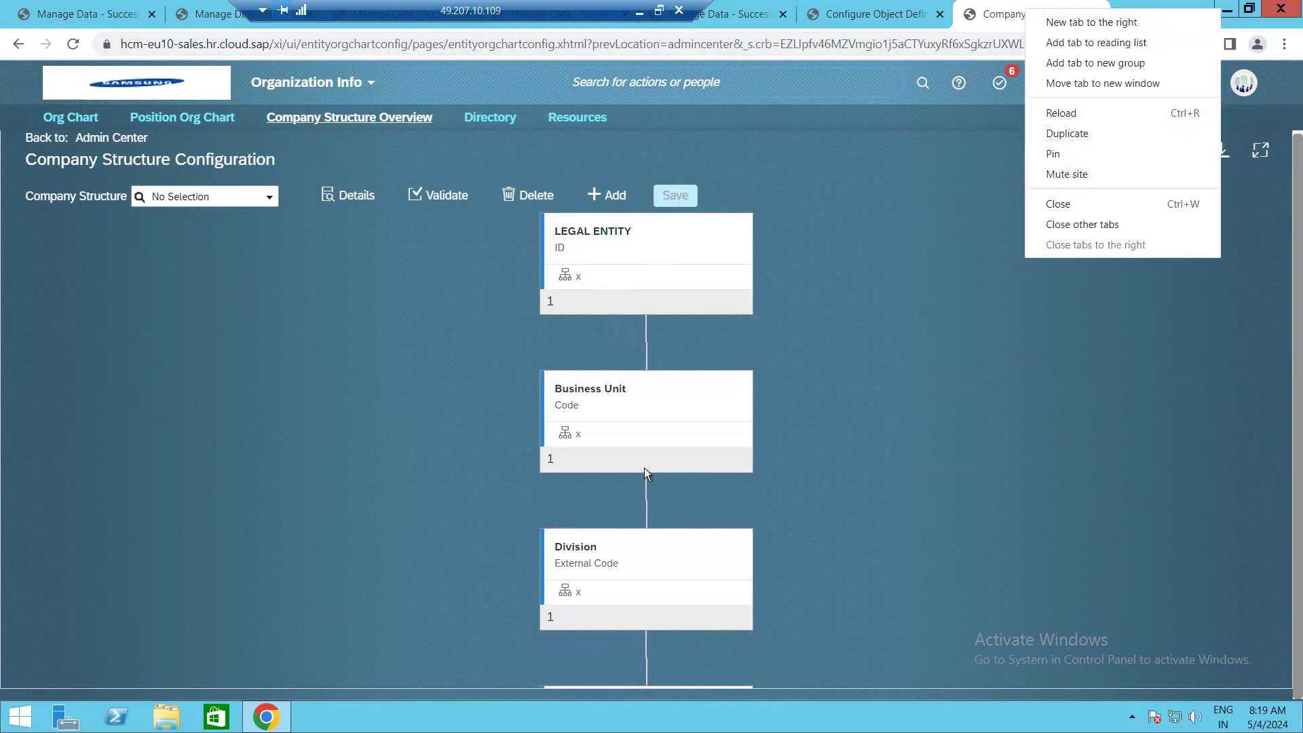
scroll(620, 268, "down", 7)
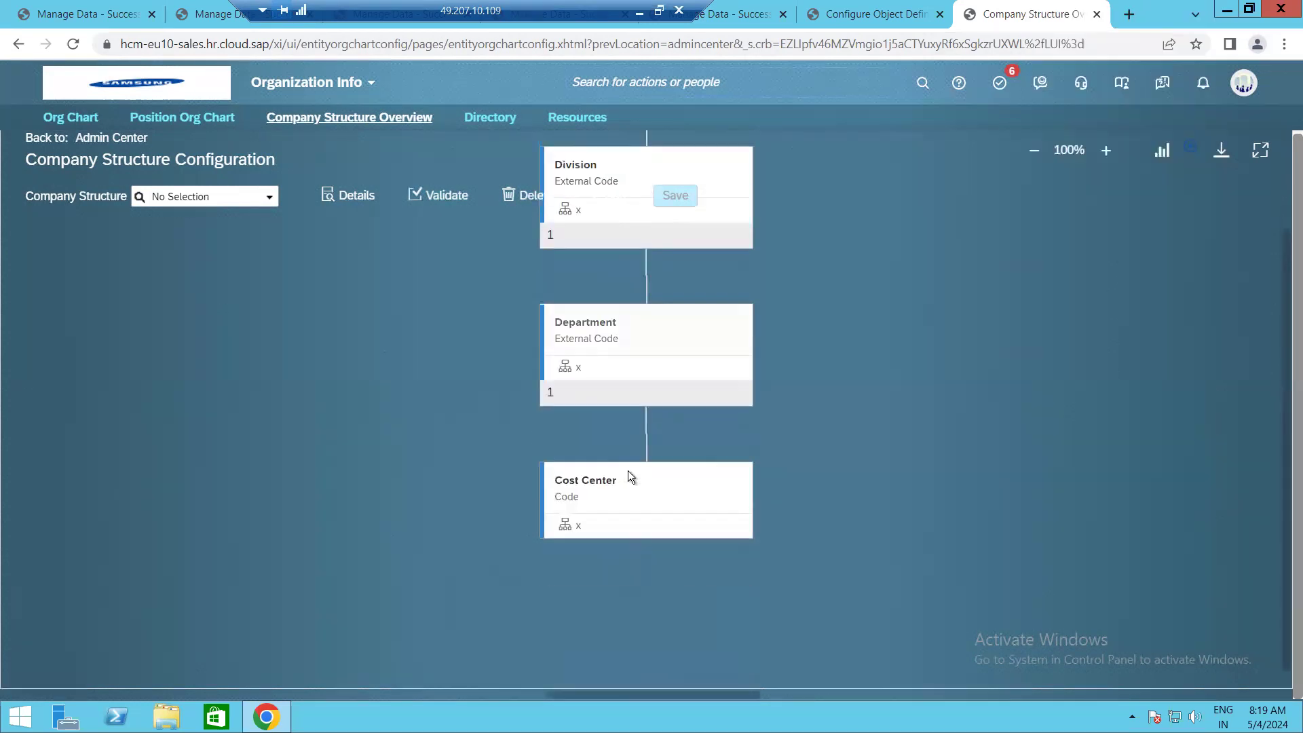
scroll(604, 331, "up", 2)
scroll(603, 330, "up", 5)
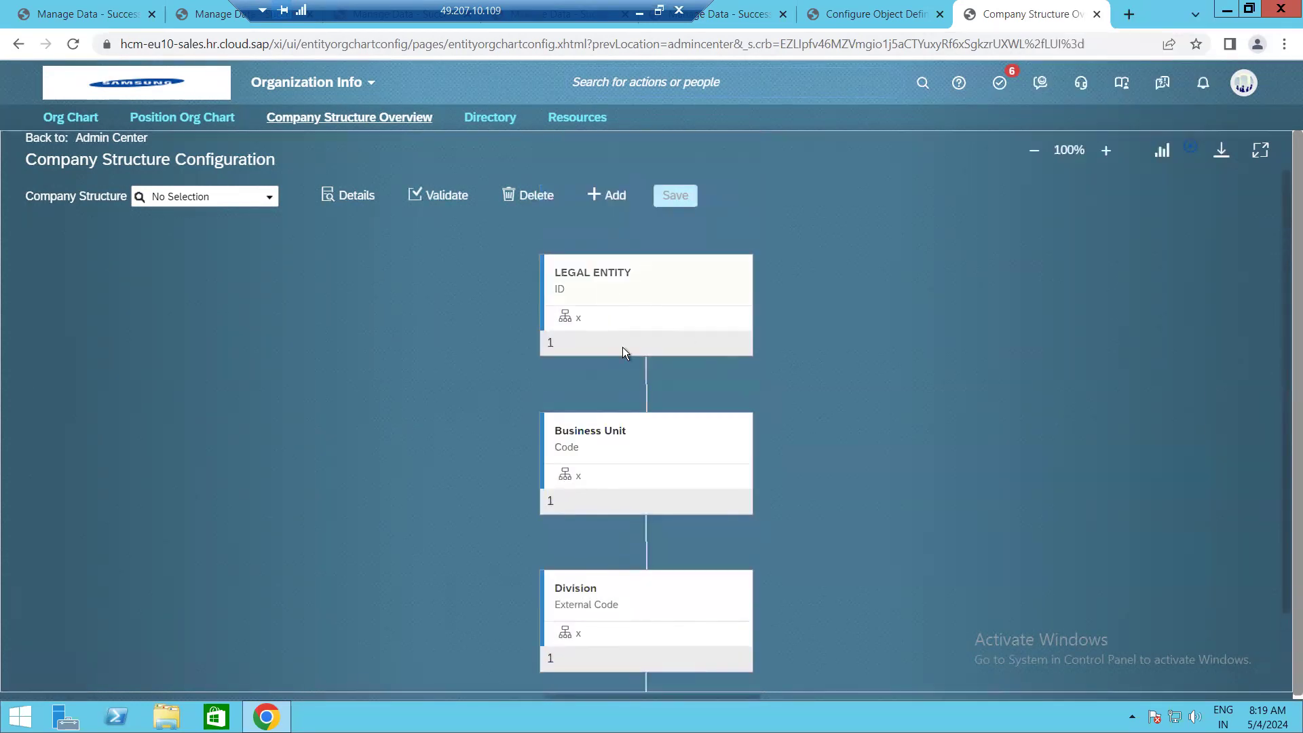
left_click(654, 263)
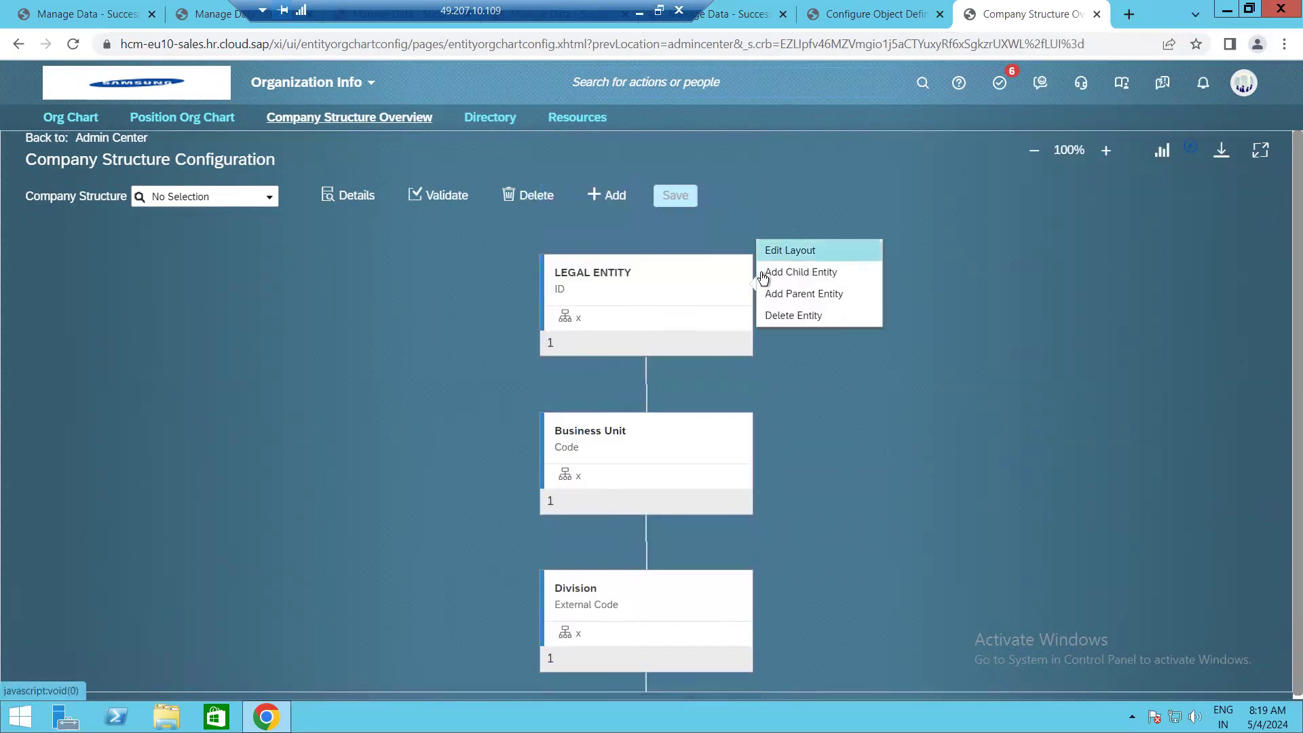
left_click(888, 361)
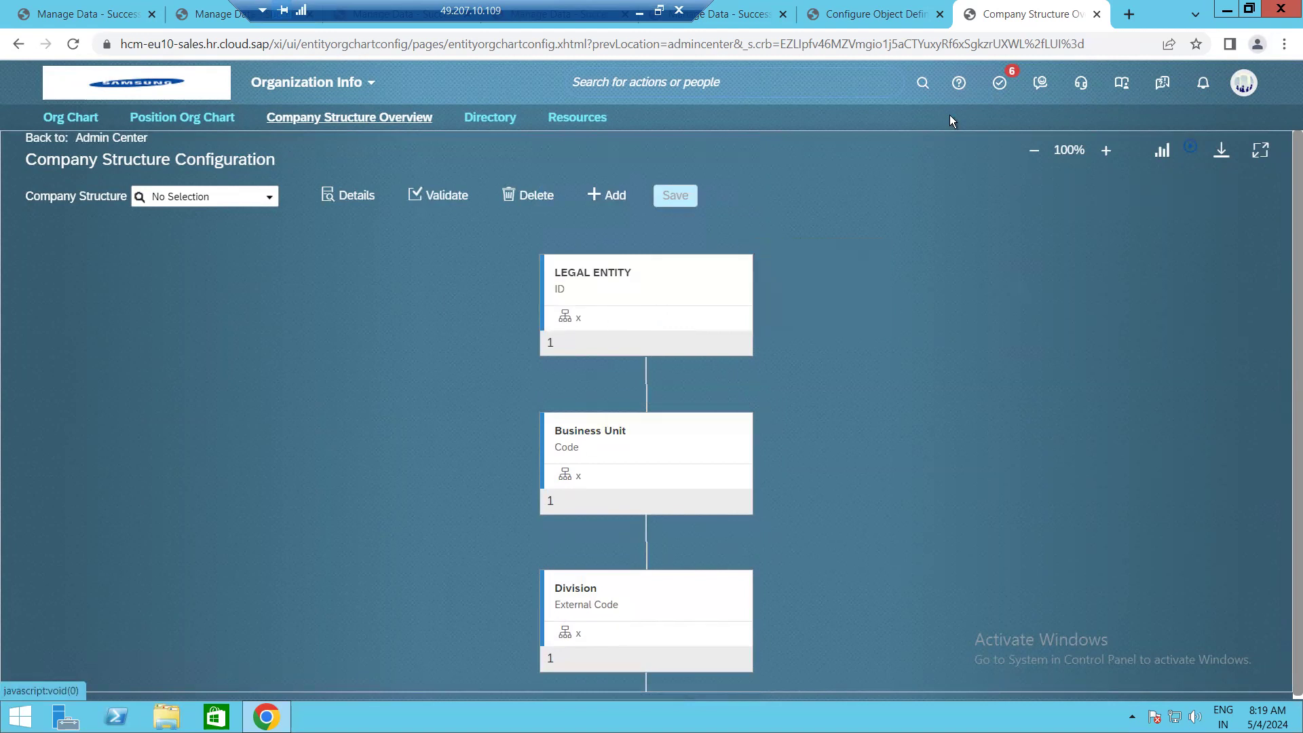
Duplicate the Company Structure Configuration page in a new browser tab and switch to the duplicate.
right_click(1019, 14)
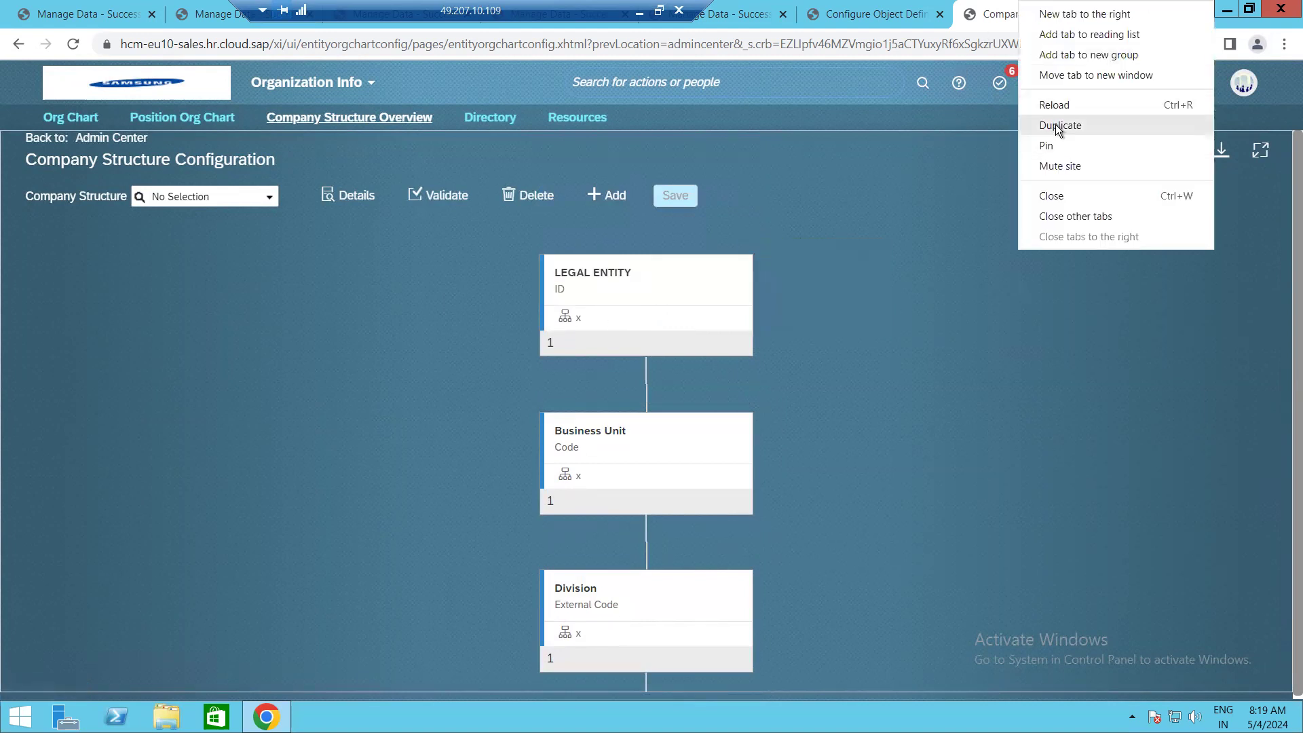
left_click(1059, 129)
left_click(926, 14)
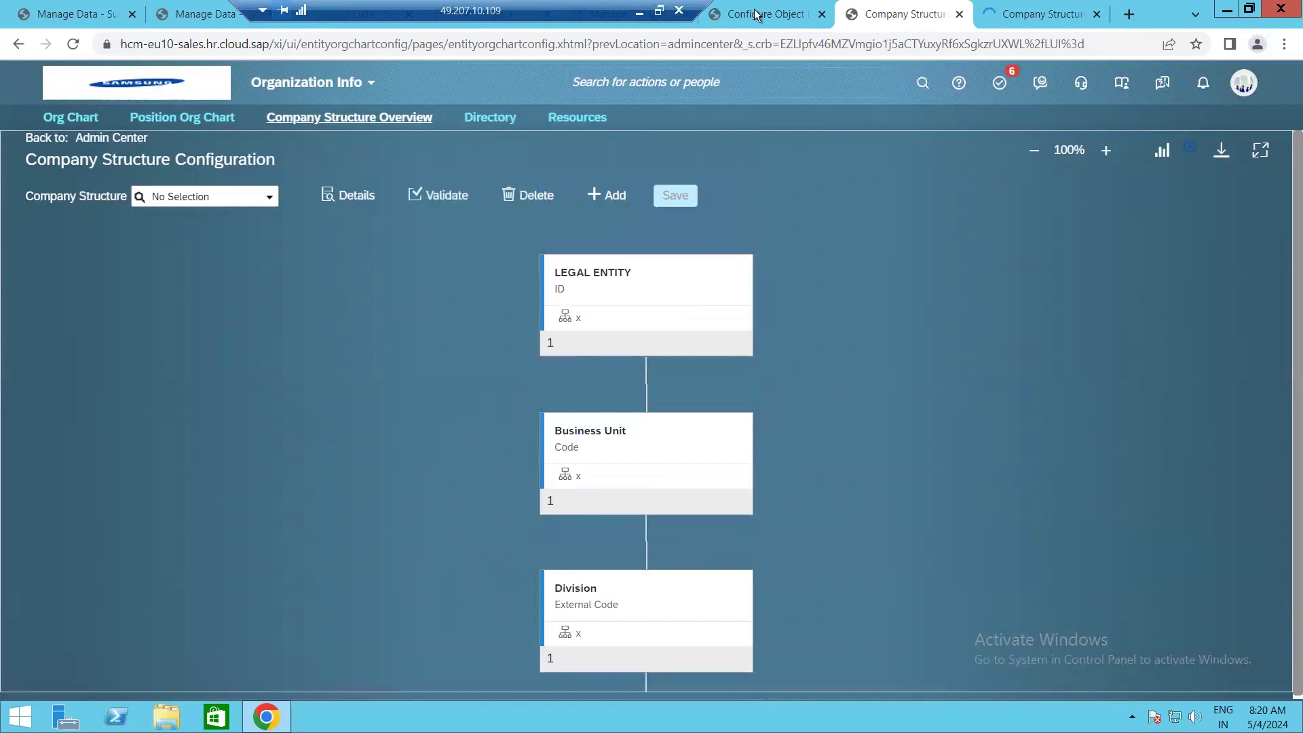
left_click(755, 14)
left_click(1040, 11)
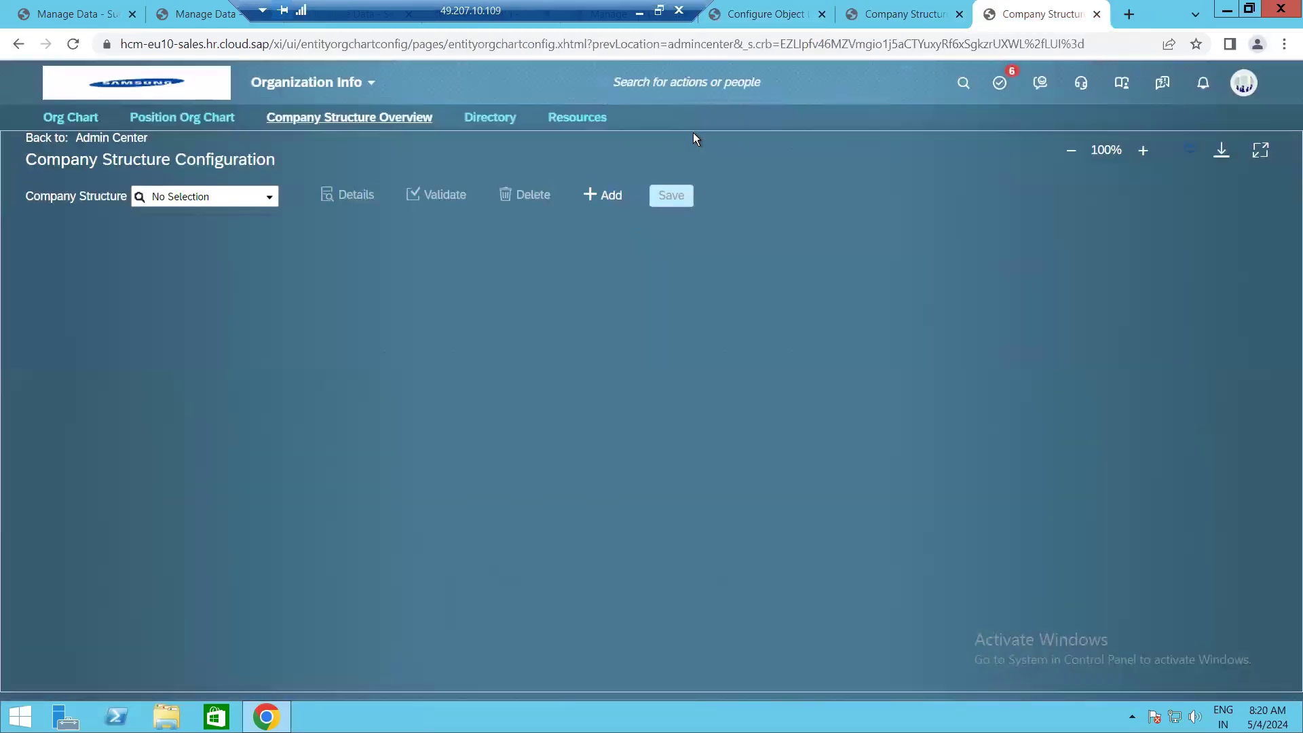
Search the actions for "view org" and open View Org Chart.
left_click(774, 84)
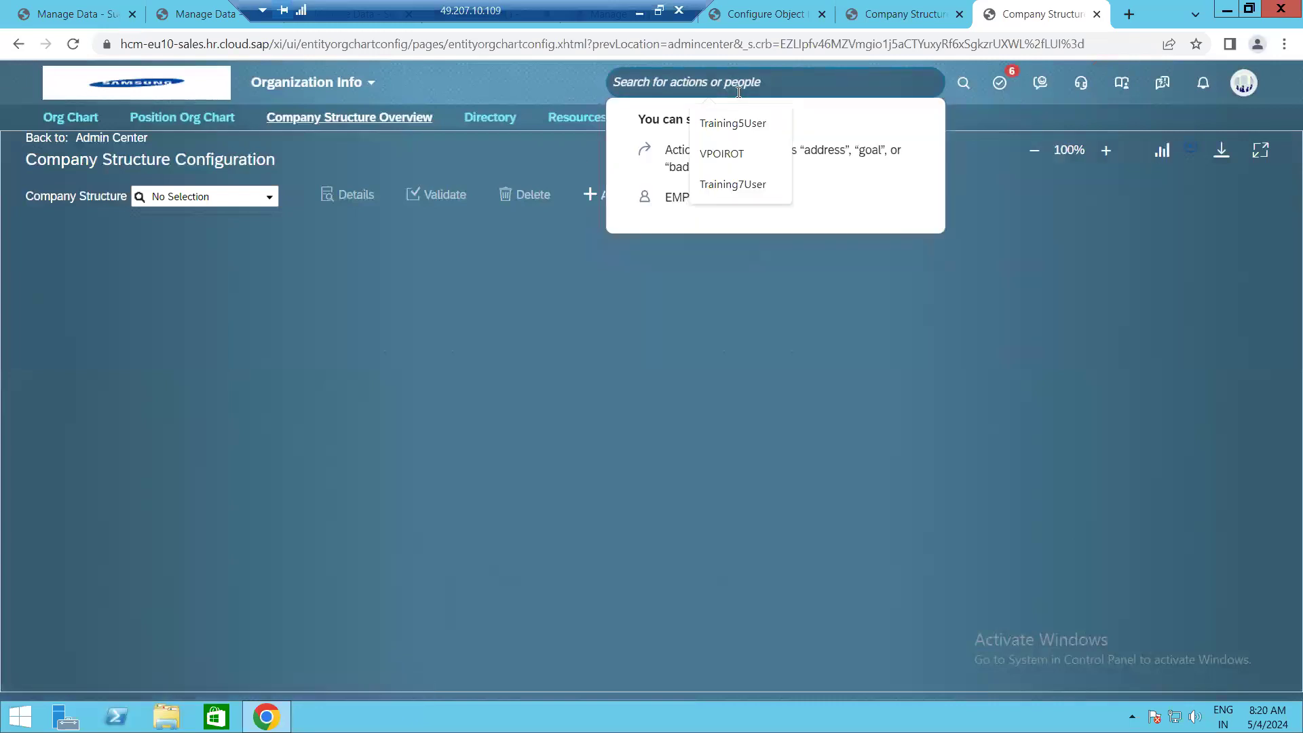
type("vi")
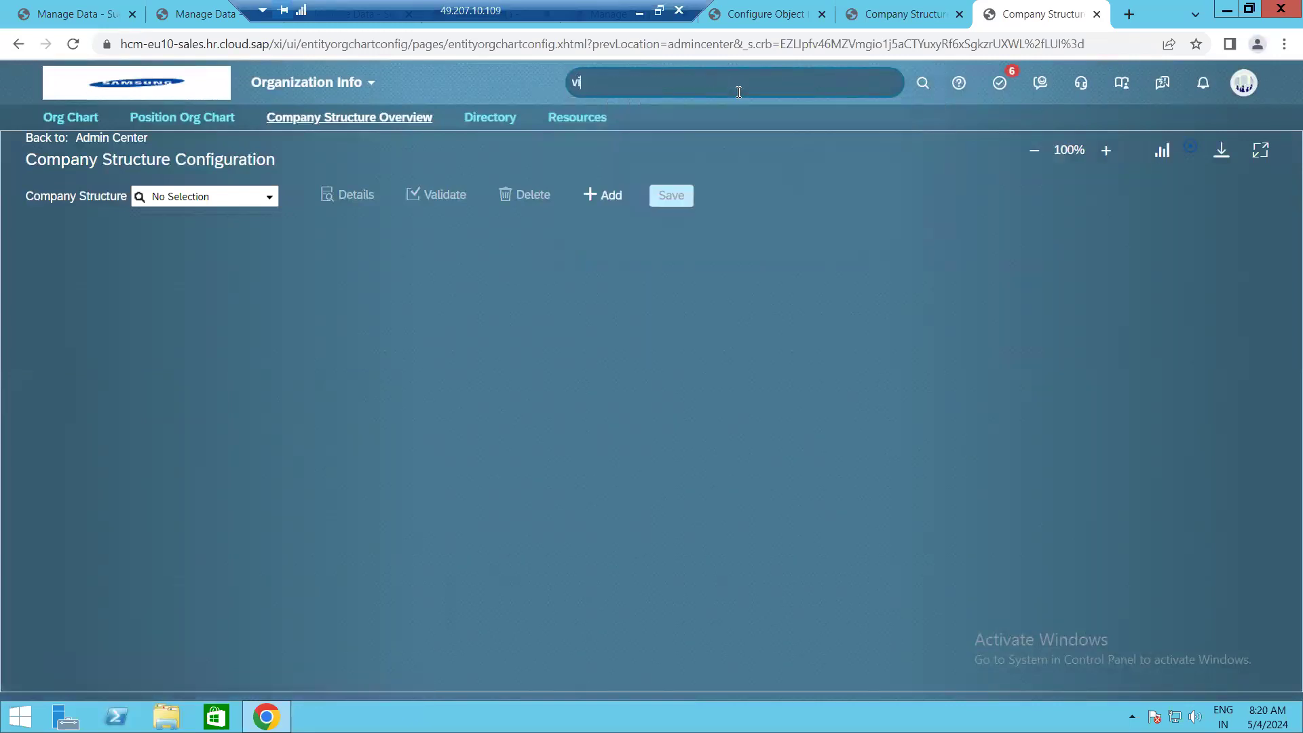
type("ew org")
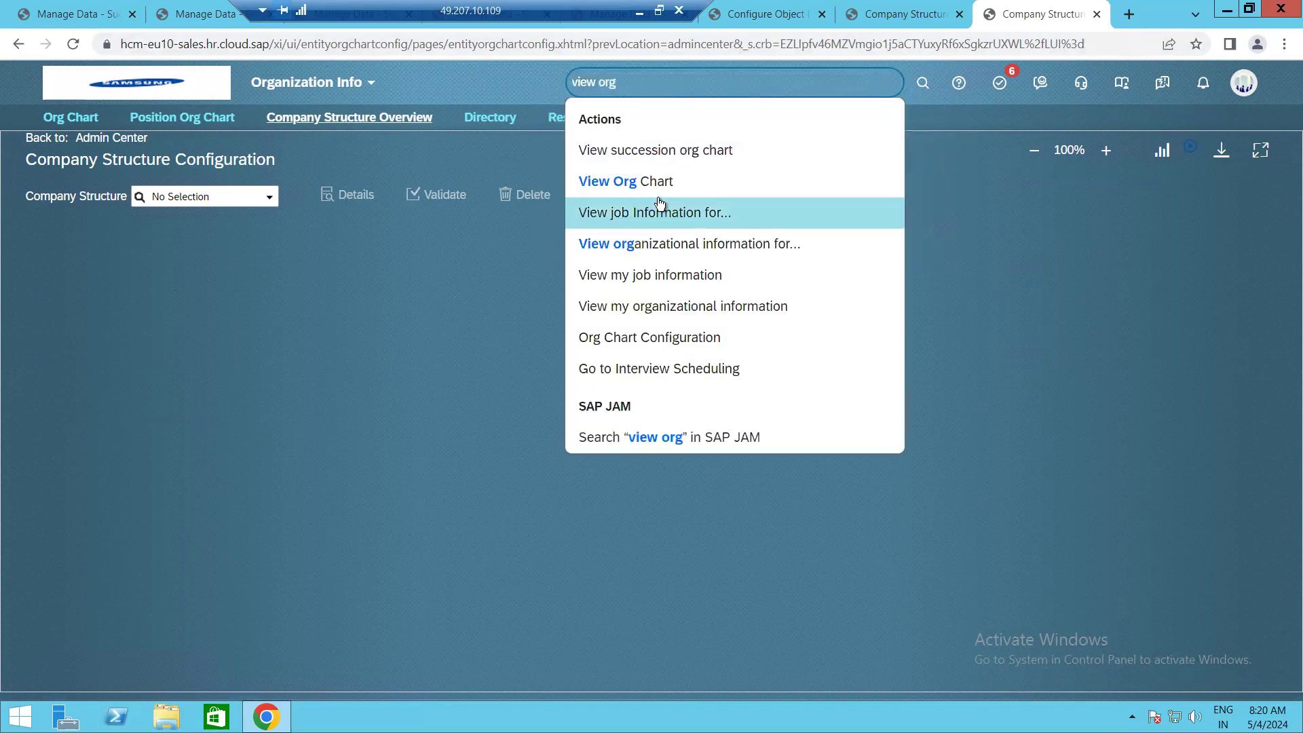
left_click(658, 179)
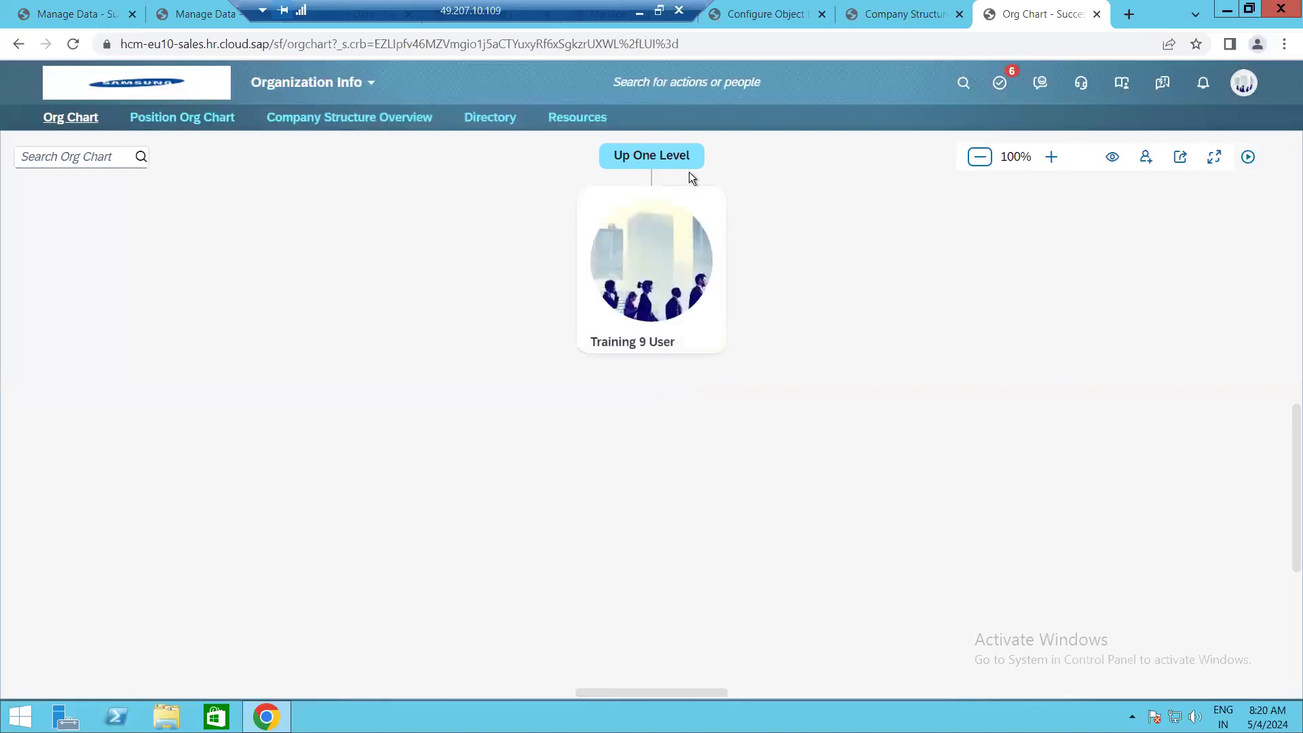
Open the Company Structure Overview and select Toshiba Structure as the company structure.
left_click(338, 117)
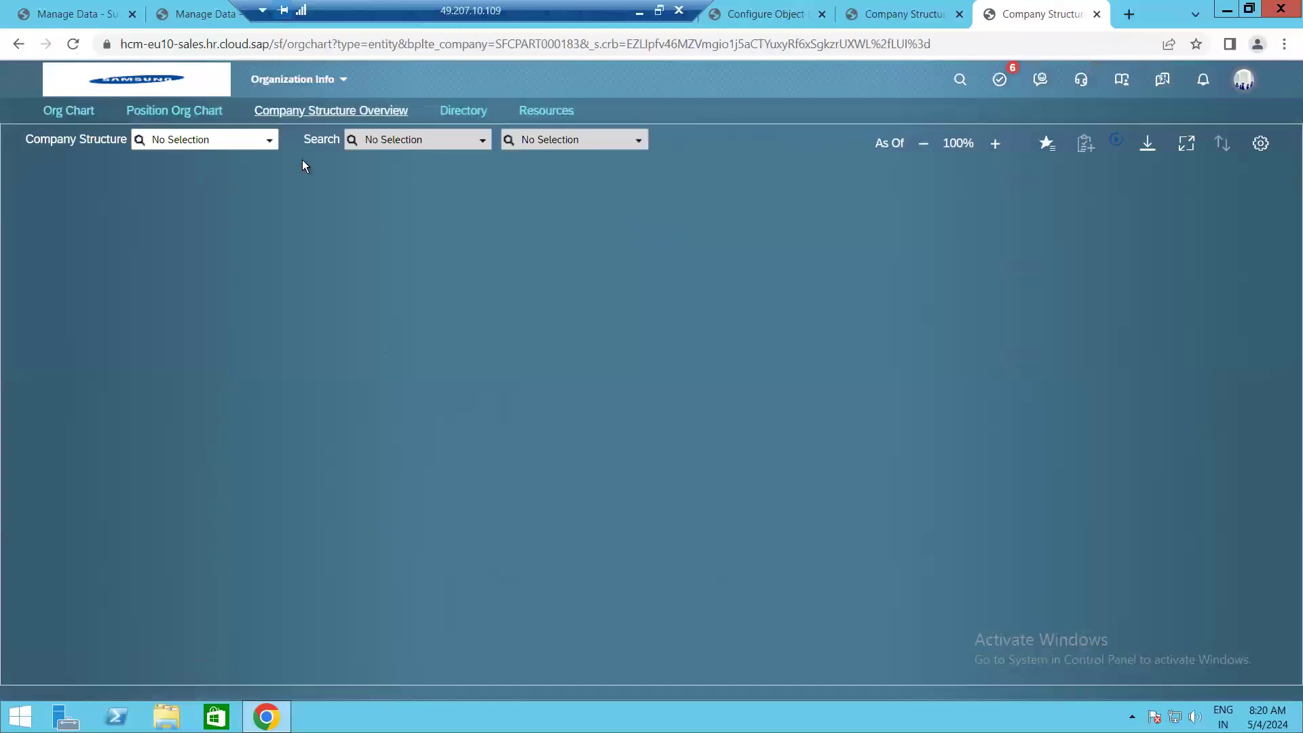
left_click(270, 151)
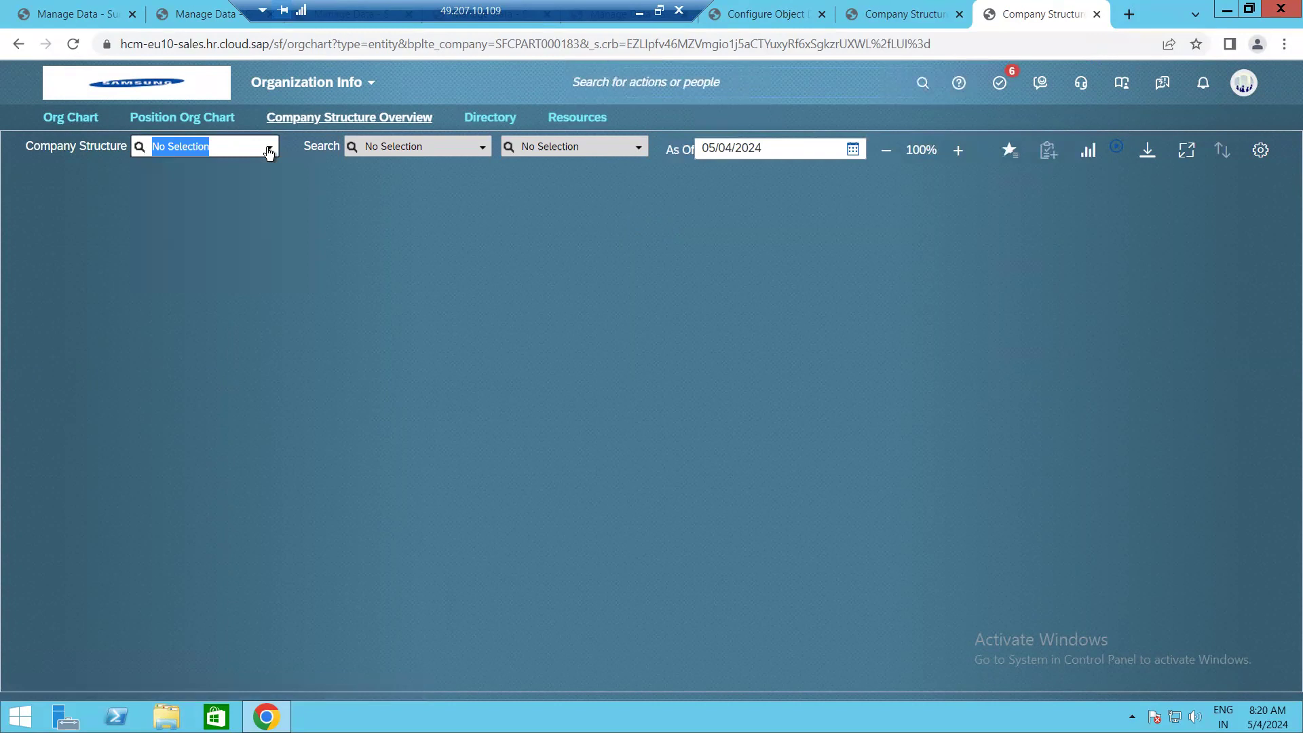
left_click(270, 151)
type("tos")
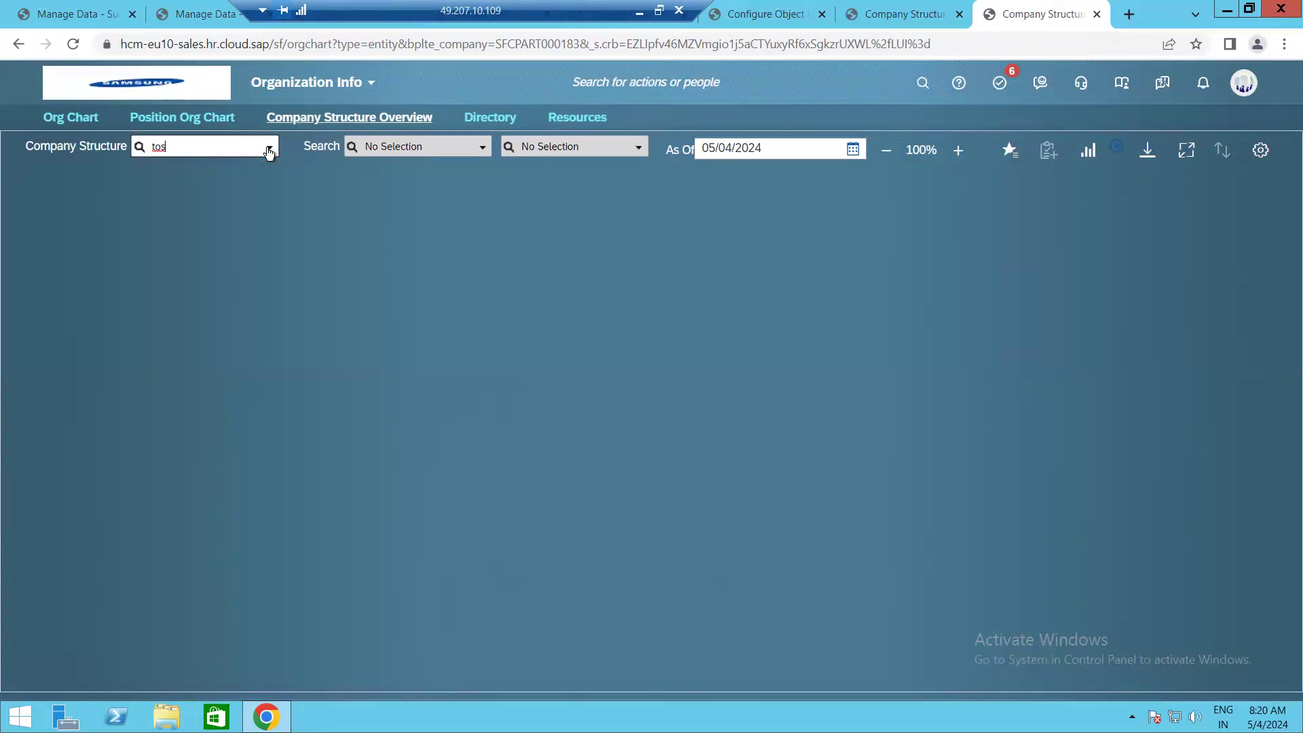
left_click(254, 168)
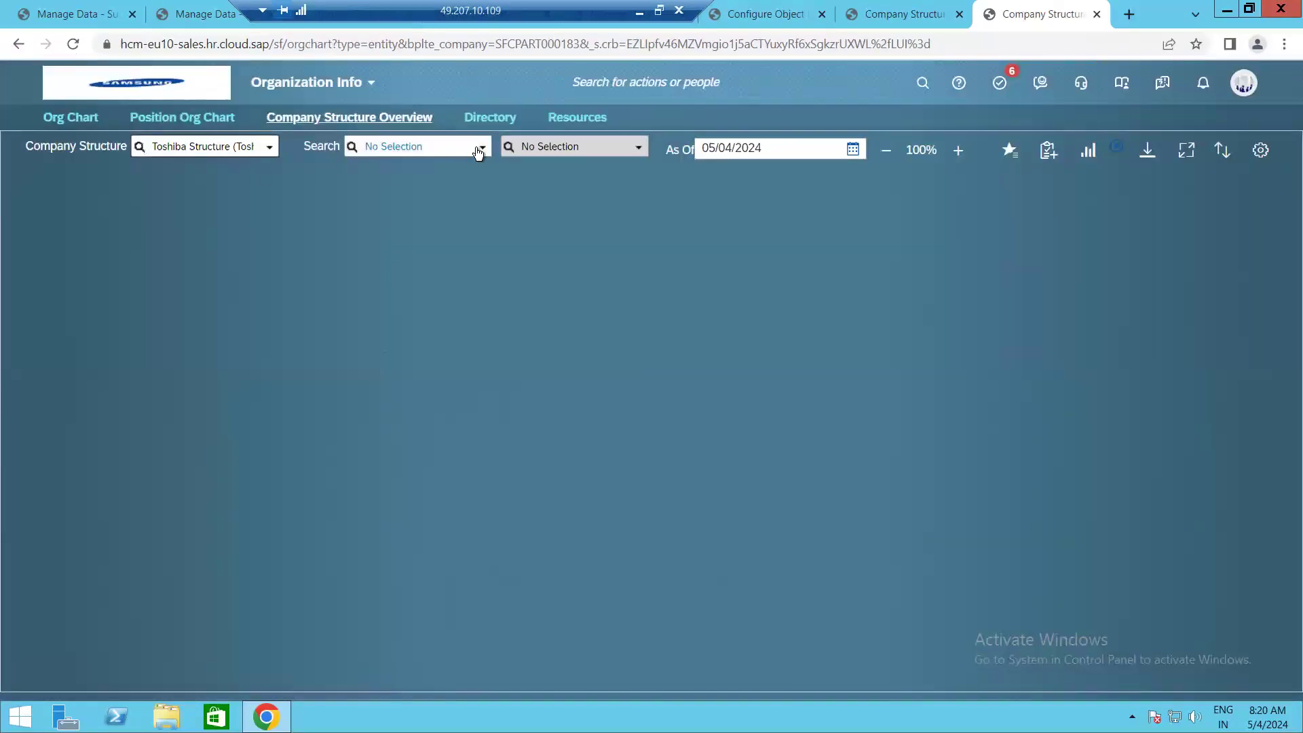
Search the structure by LEGAL ENTITY and show Toshiba (TS001).
left_click(481, 150)
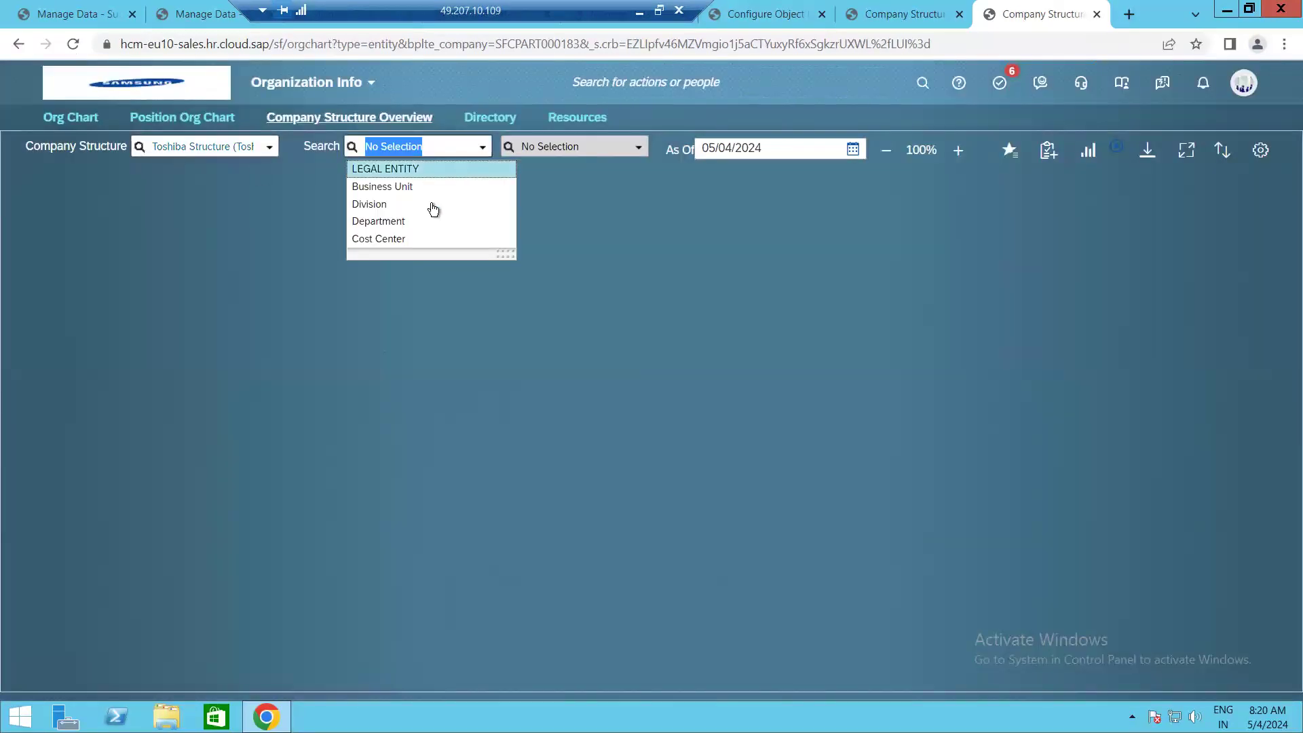
left_click(401, 169)
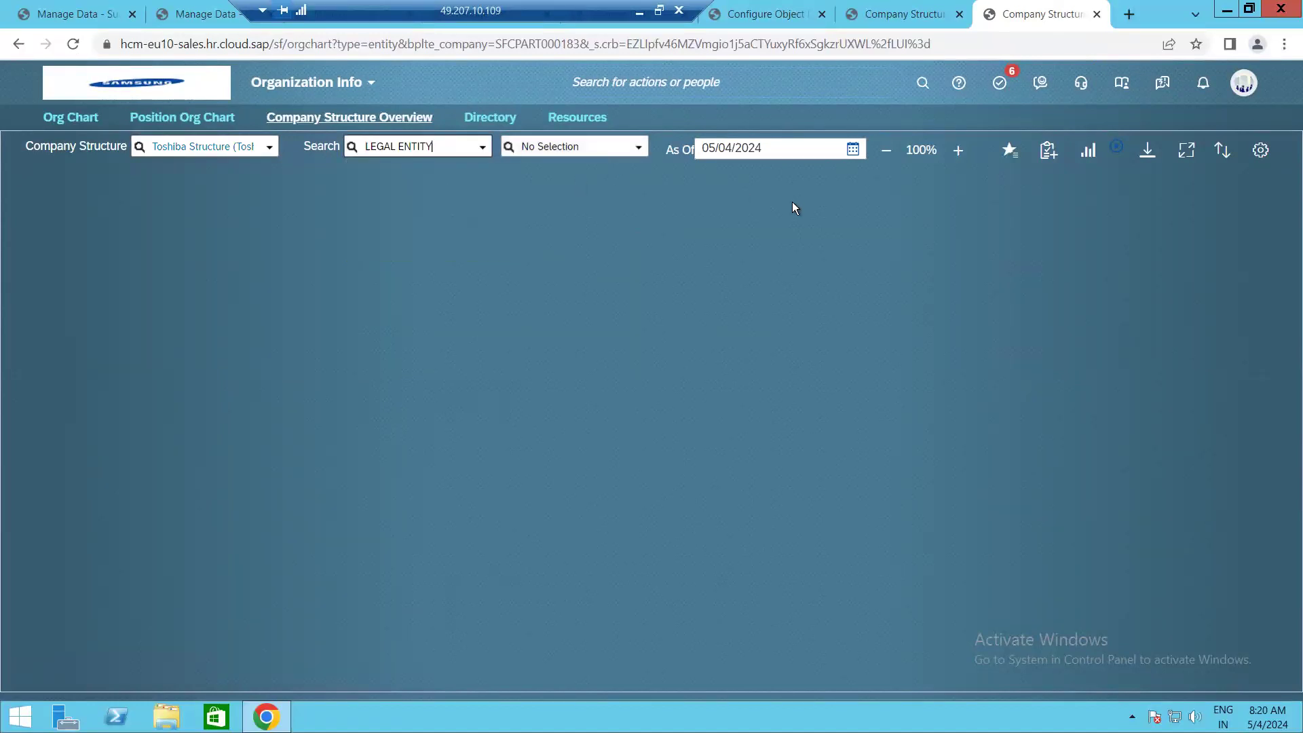
left_click(638, 152)
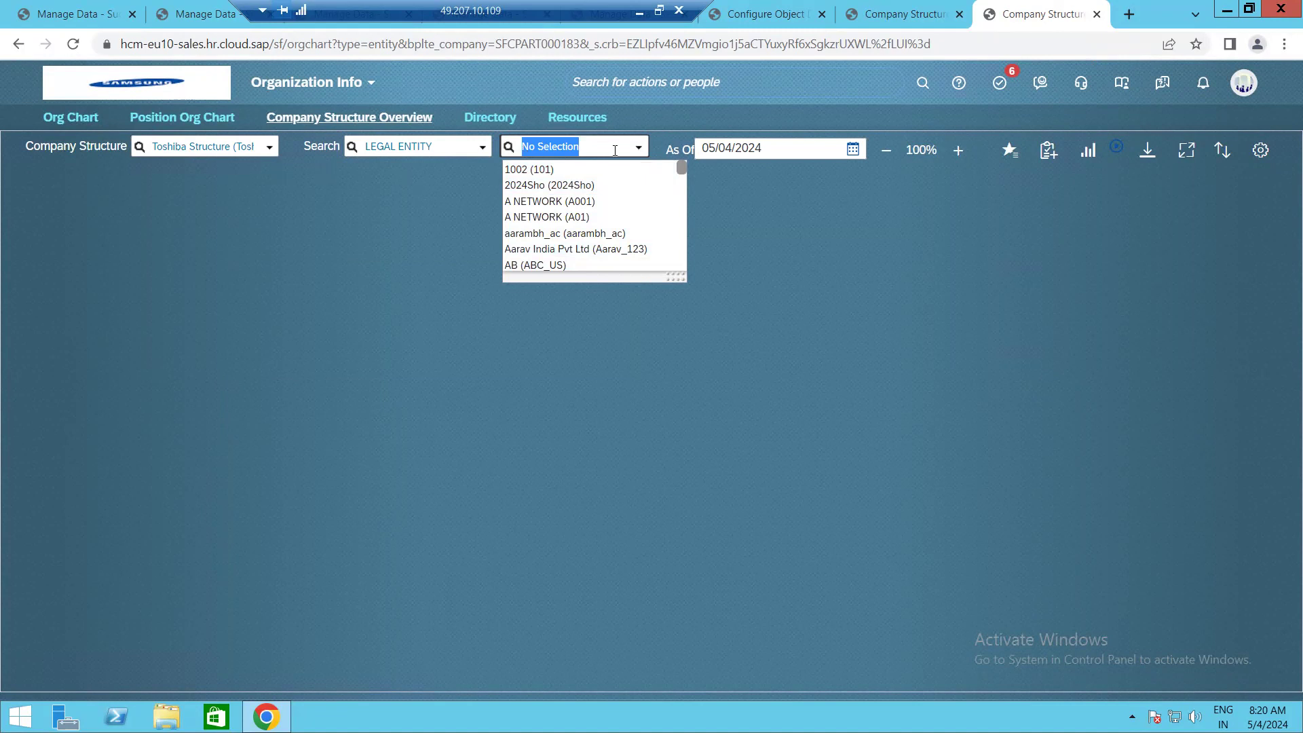
type("tos")
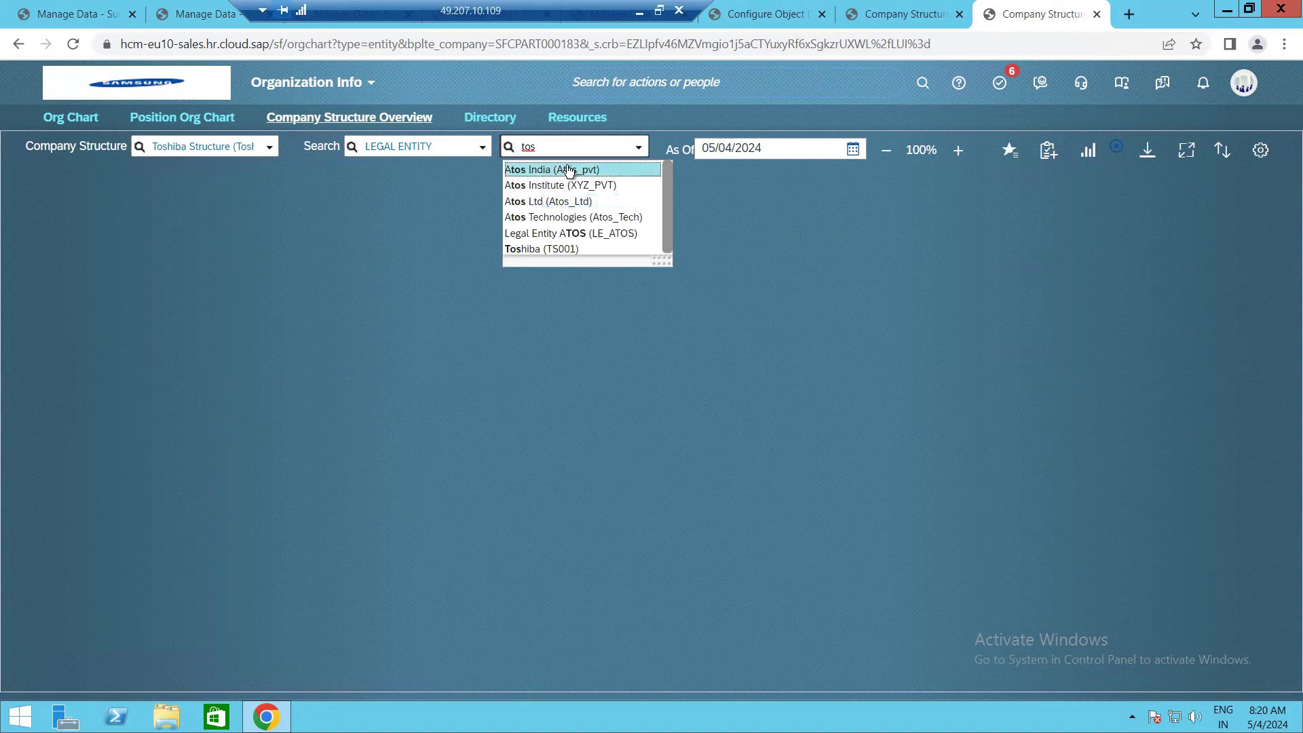
left_click(561, 249)
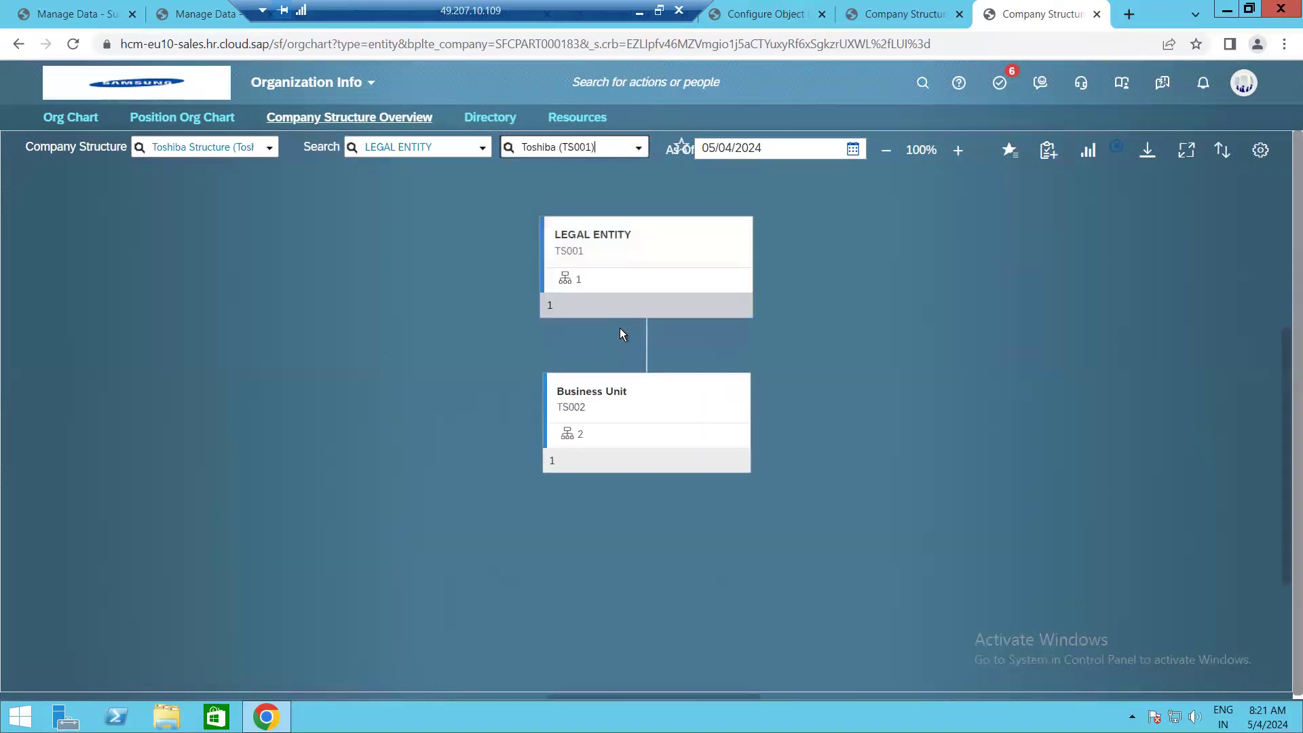
Expand the Business Unit, Division and Department levels of the Toshiba hierarchy down to the Cost Center.
left_click(639, 463)
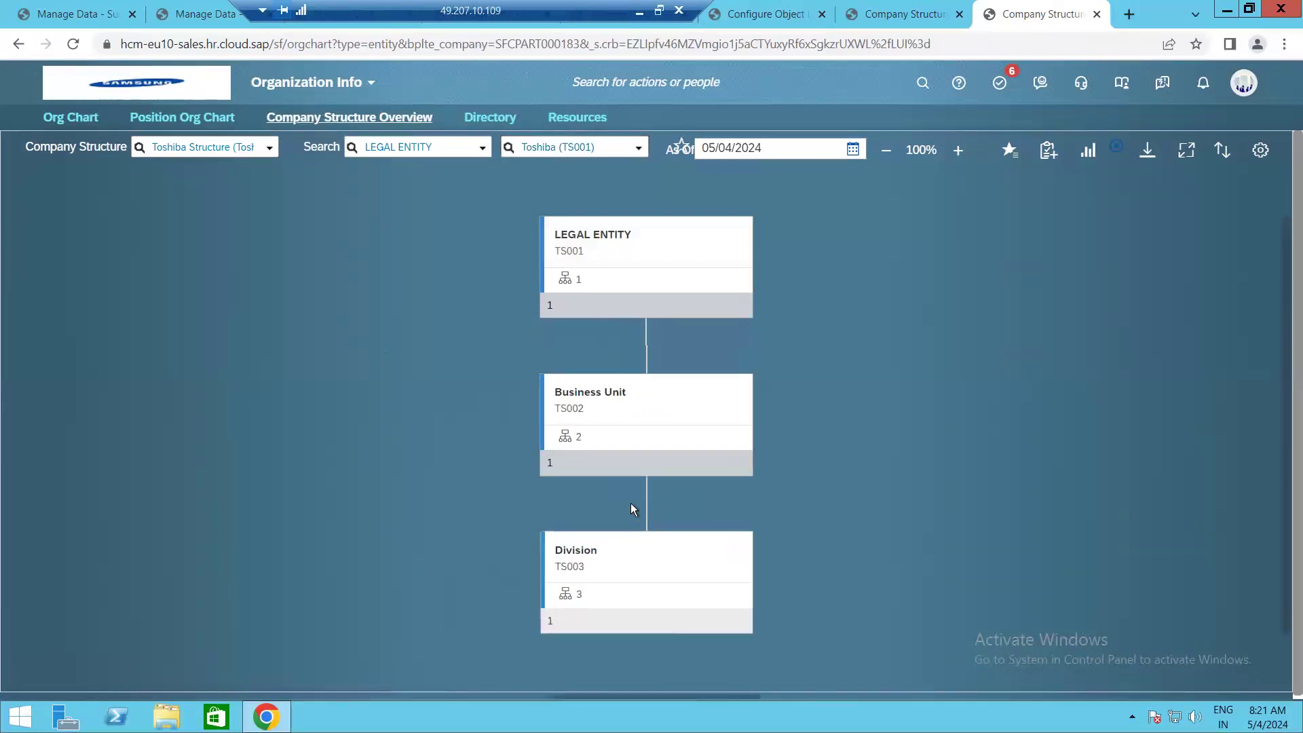
left_click(639, 626)
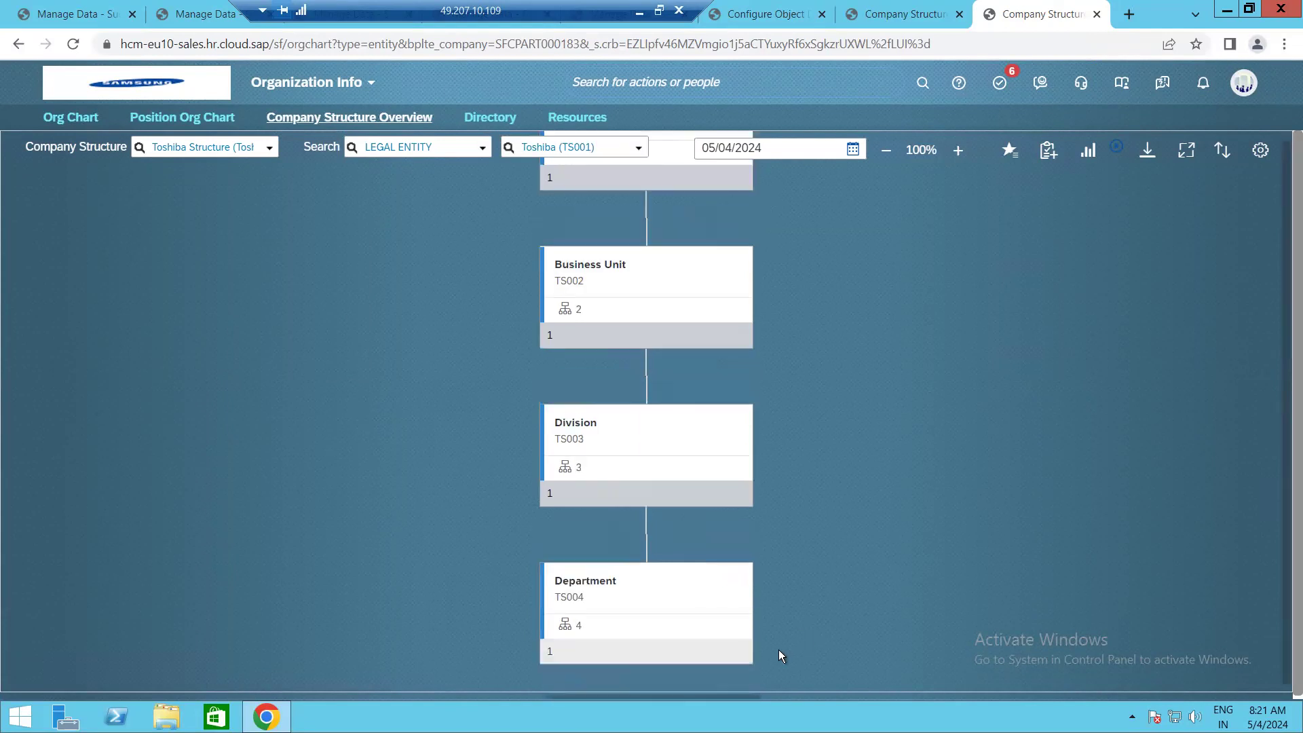
left_click(637, 442)
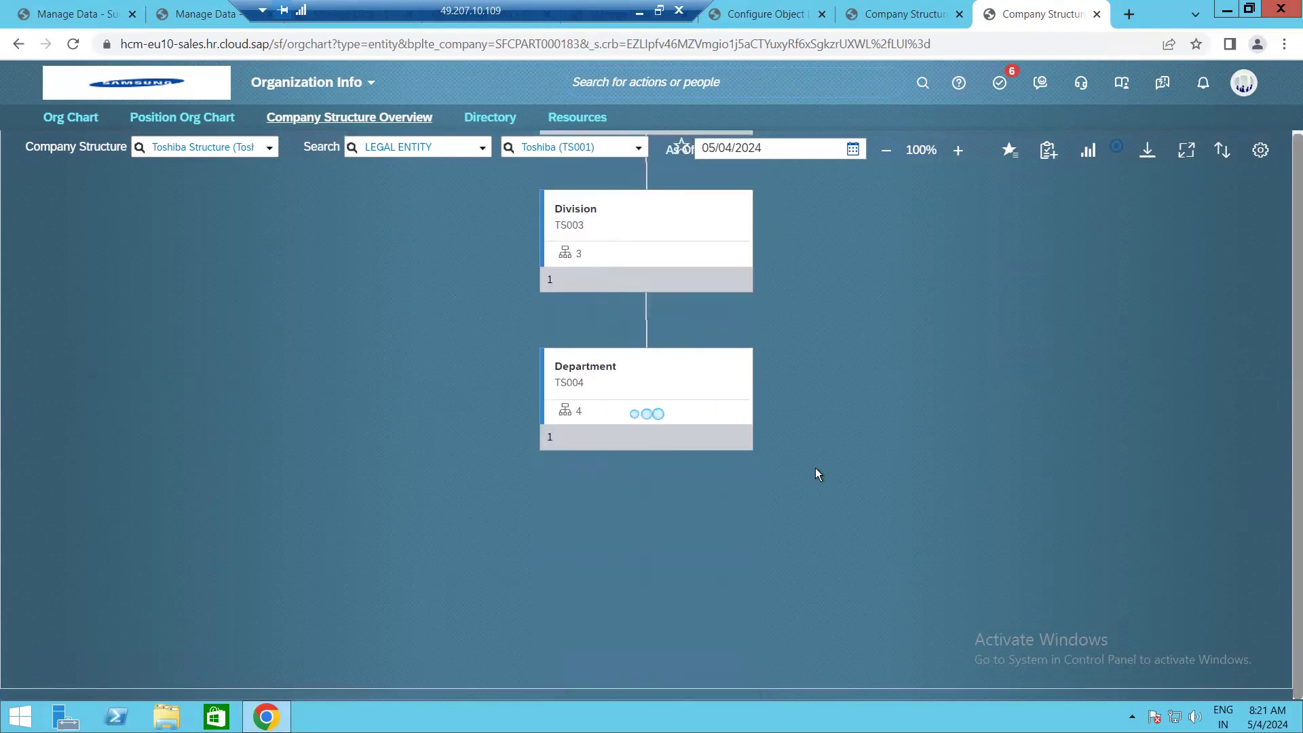
Examine the Business Unit's hierarchy details and the levels below it, then close the details.
scroll(791, 529, "up", 3)
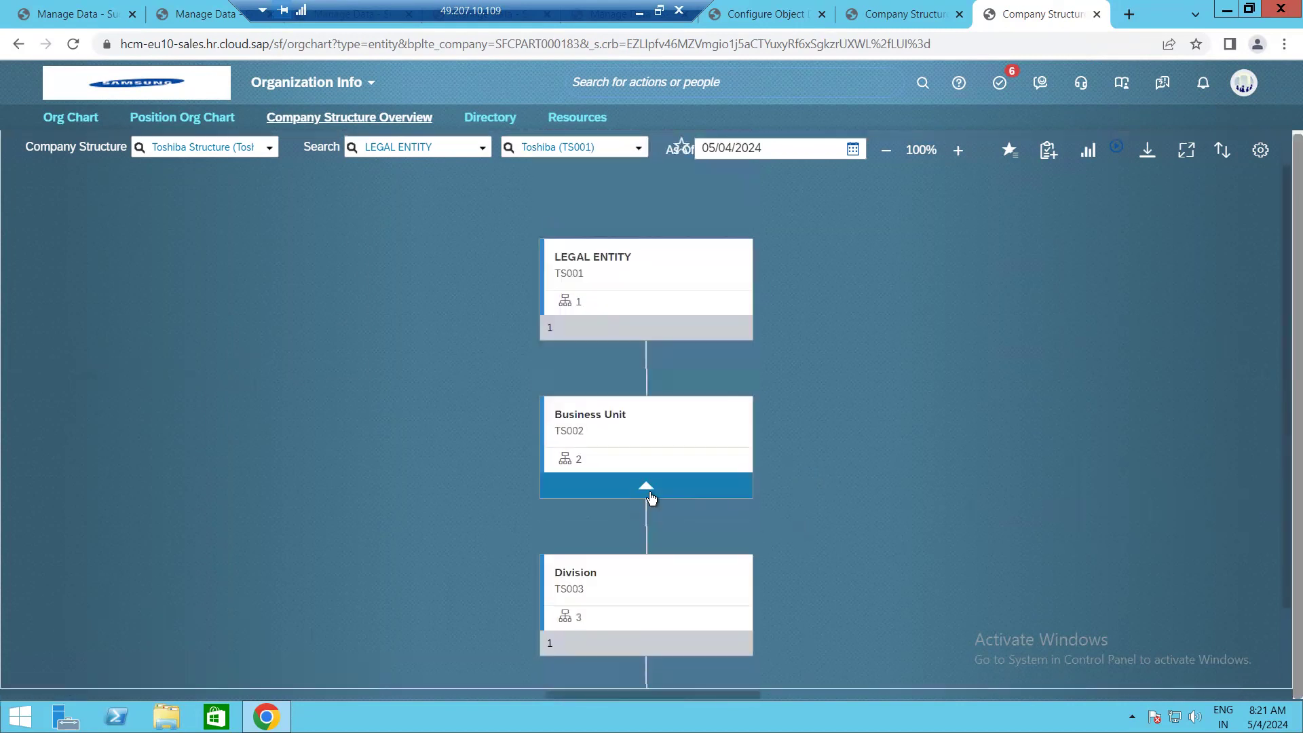
left_click(568, 460)
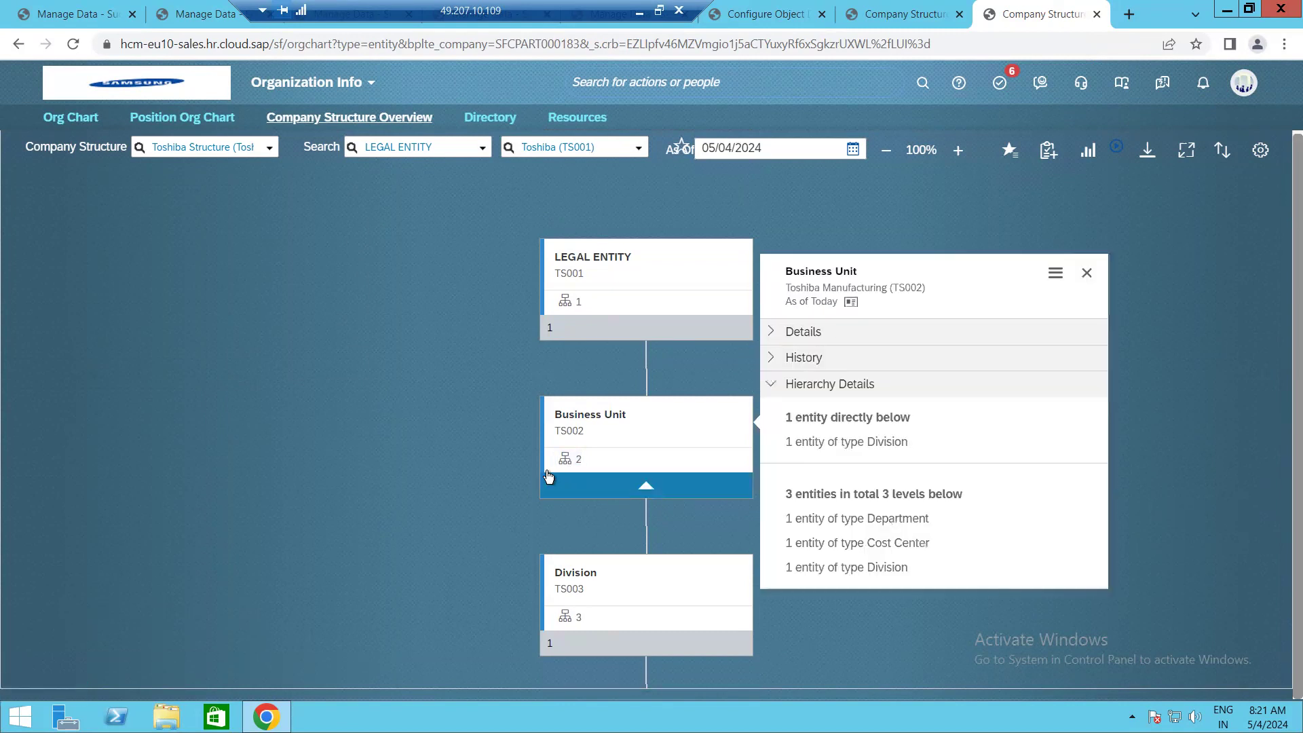
scroll(571, 621, "down", 3)
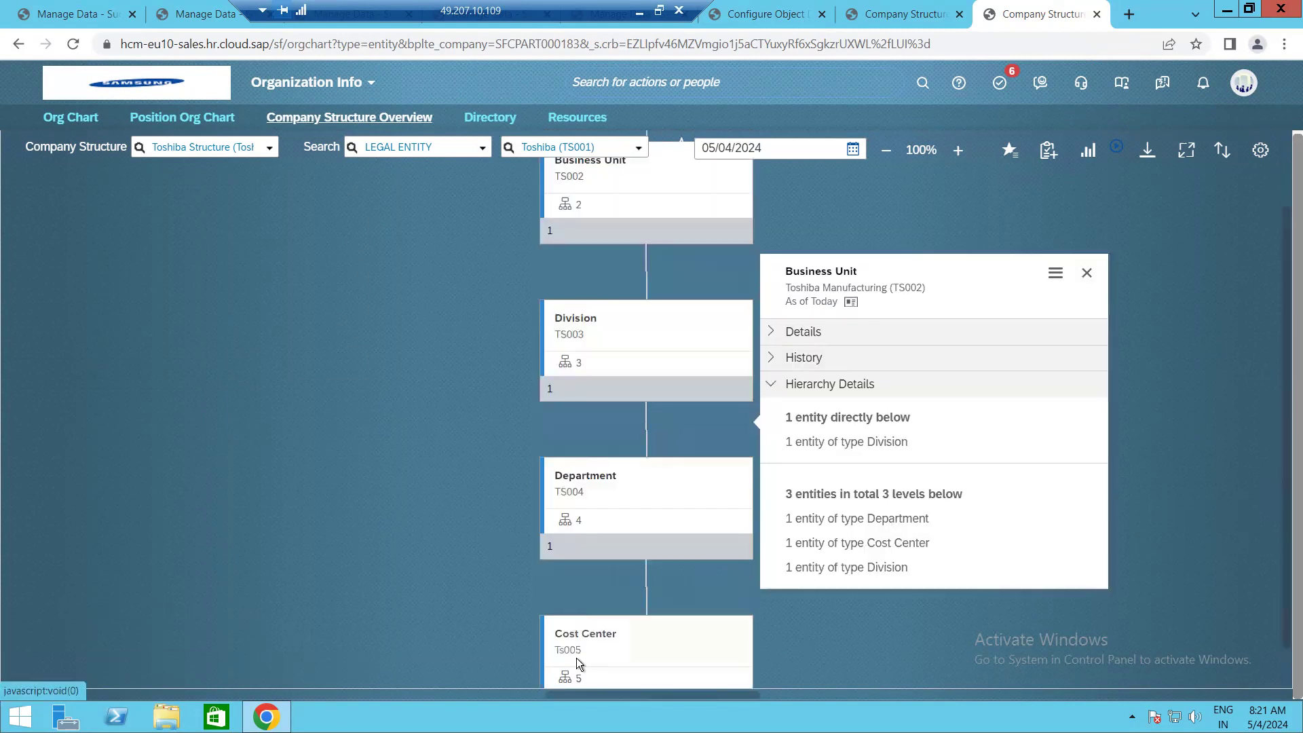
scroll(576, 657, "down", 2)
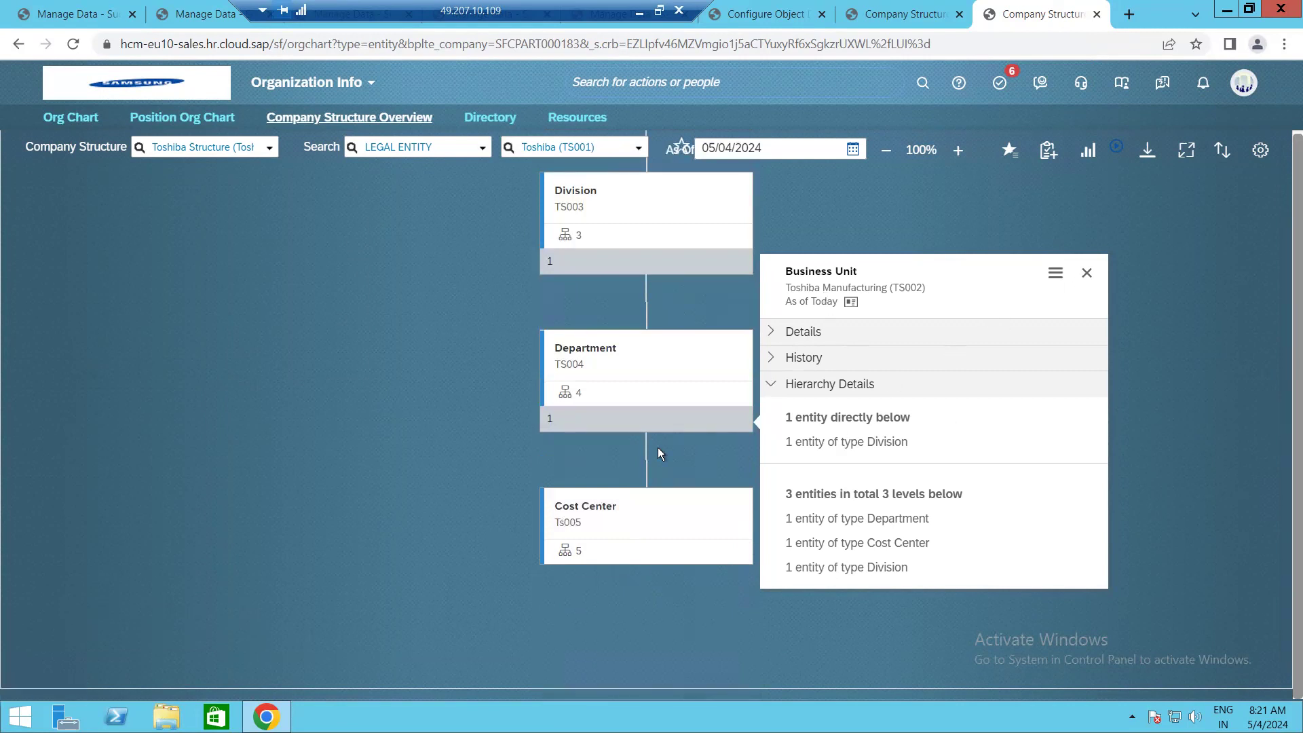
scroll(658, 454, "up", 3)
left_click(909, 155)
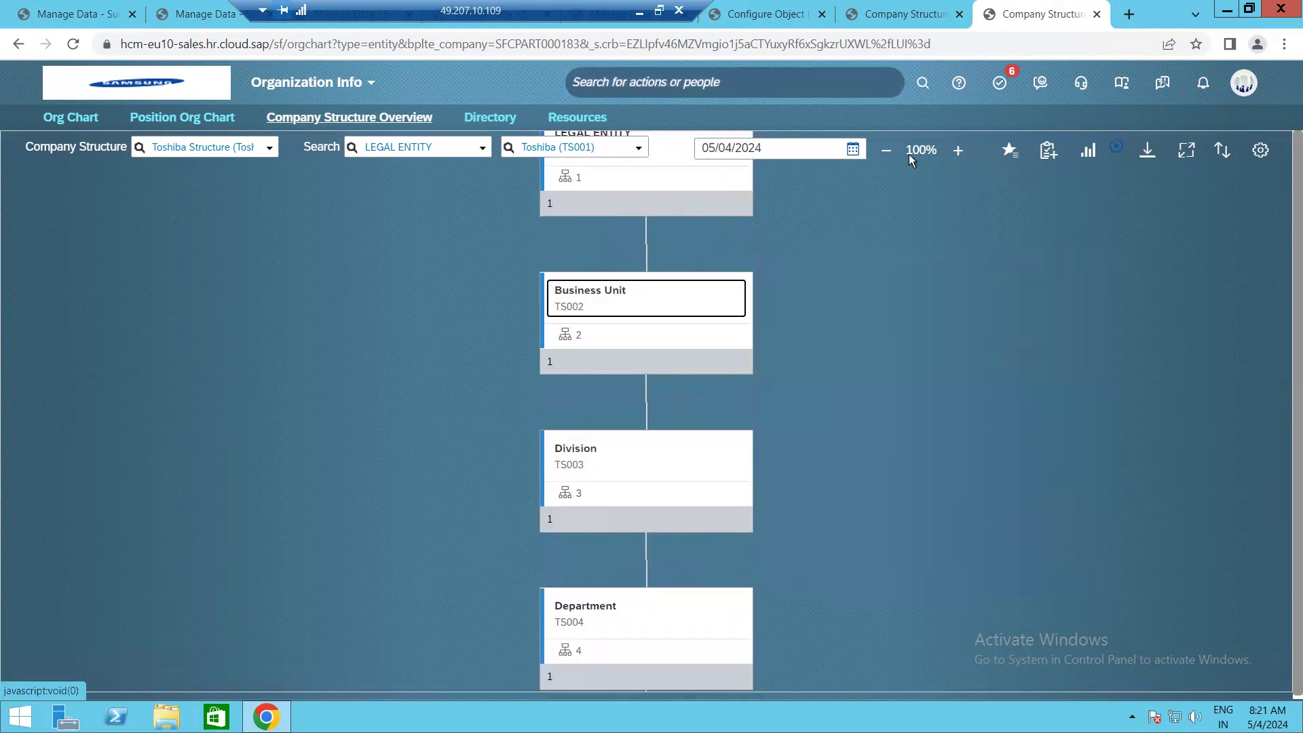
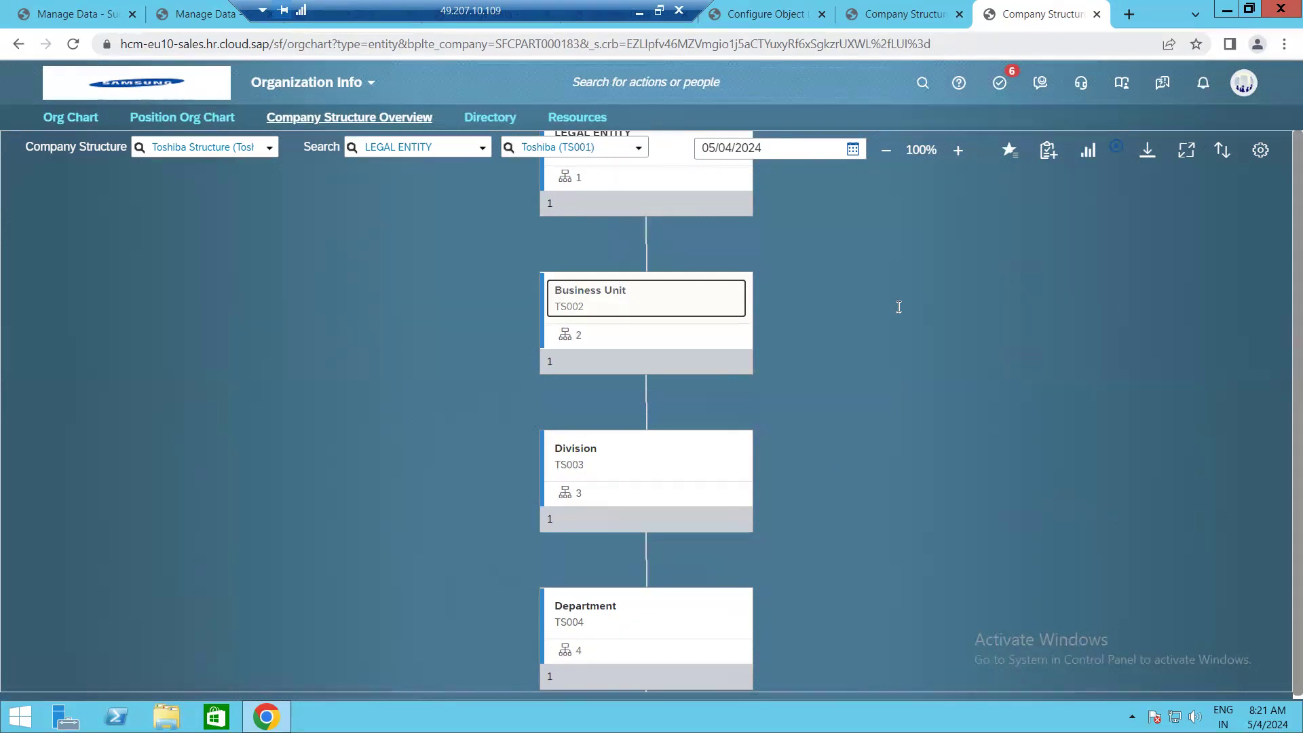
Return to the Company Structure Configuration page and change the LEGAL ENTITY layout color to light pink.
left_click(945, 10)
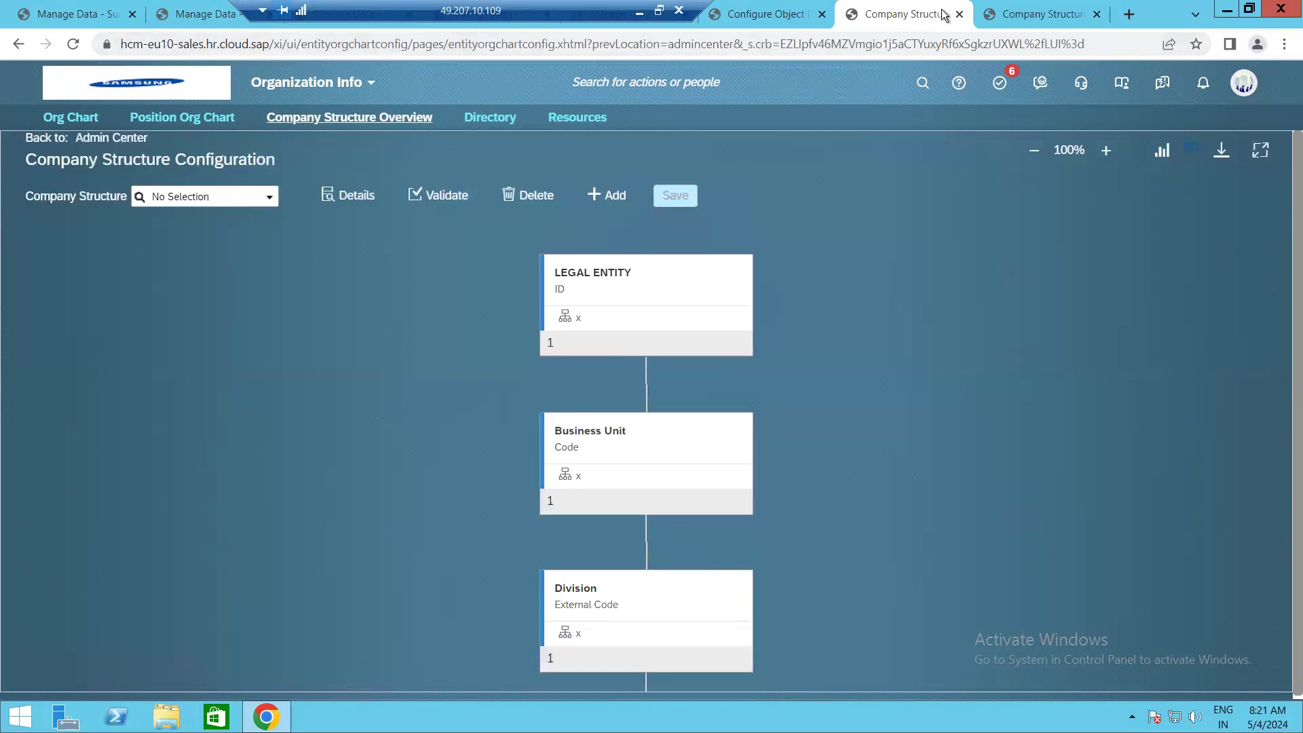
right_click(711, 272)
left_click(691, 297)
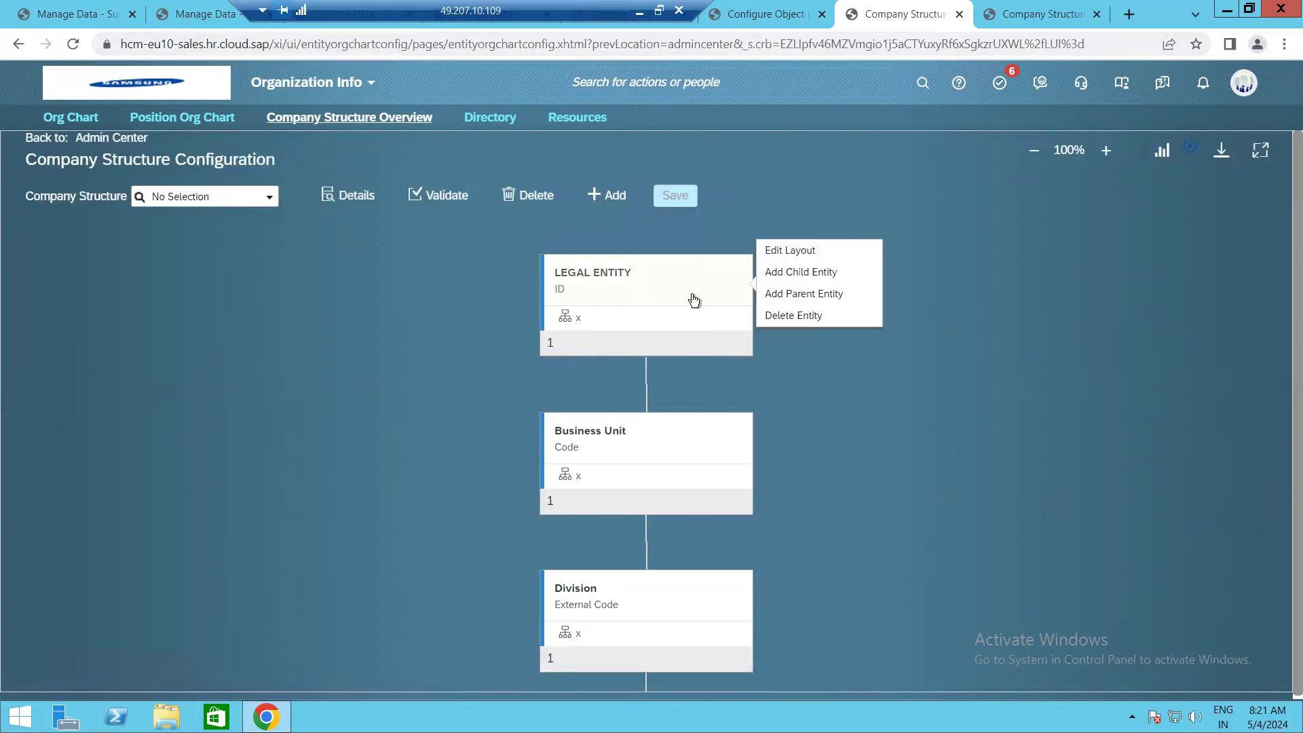
left_click(791, 250)
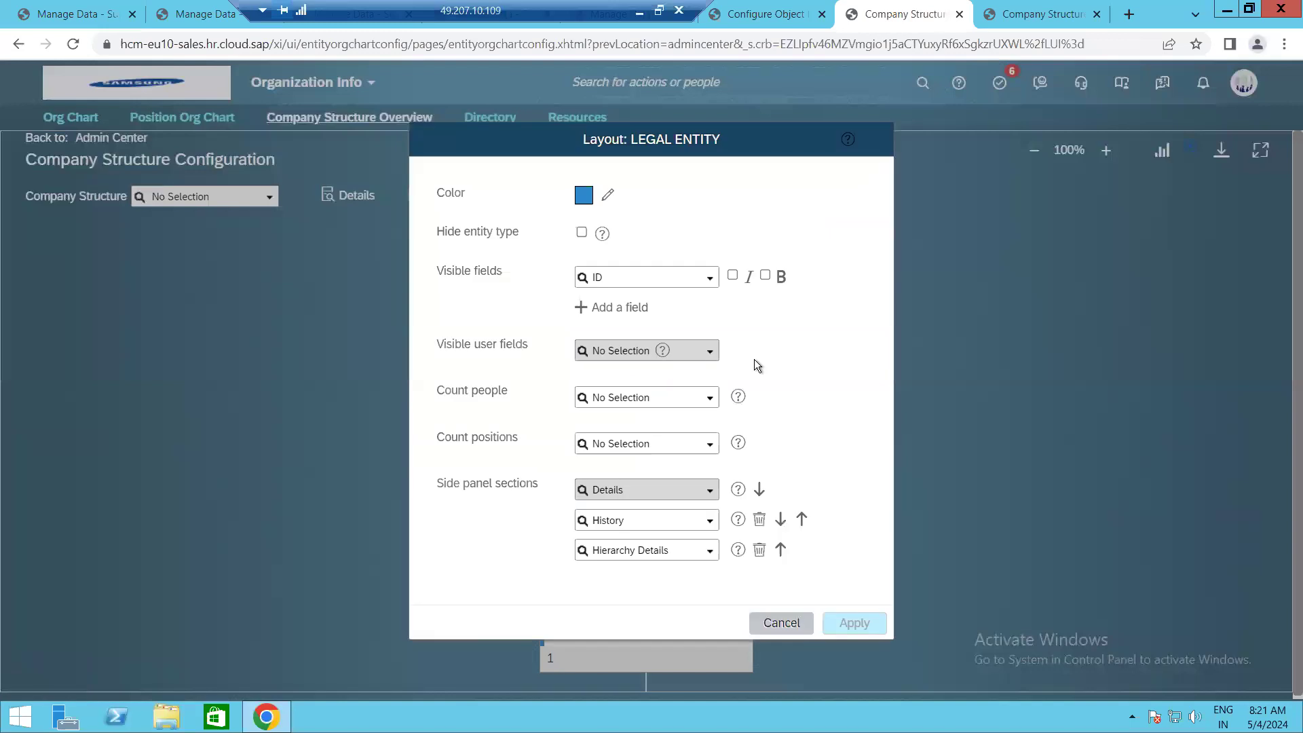
left_click(608, 195)
left_click(673, 244)
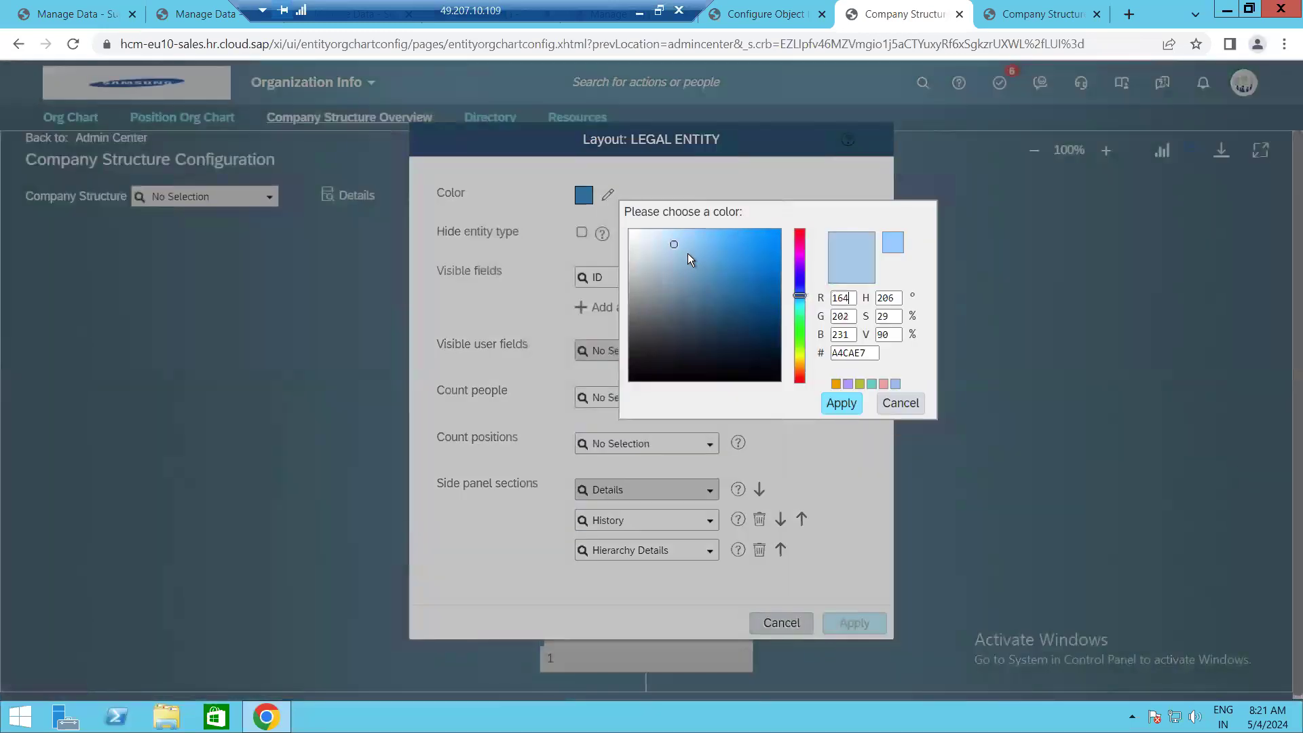
left_click(799, 255)
left_click(835, 402)
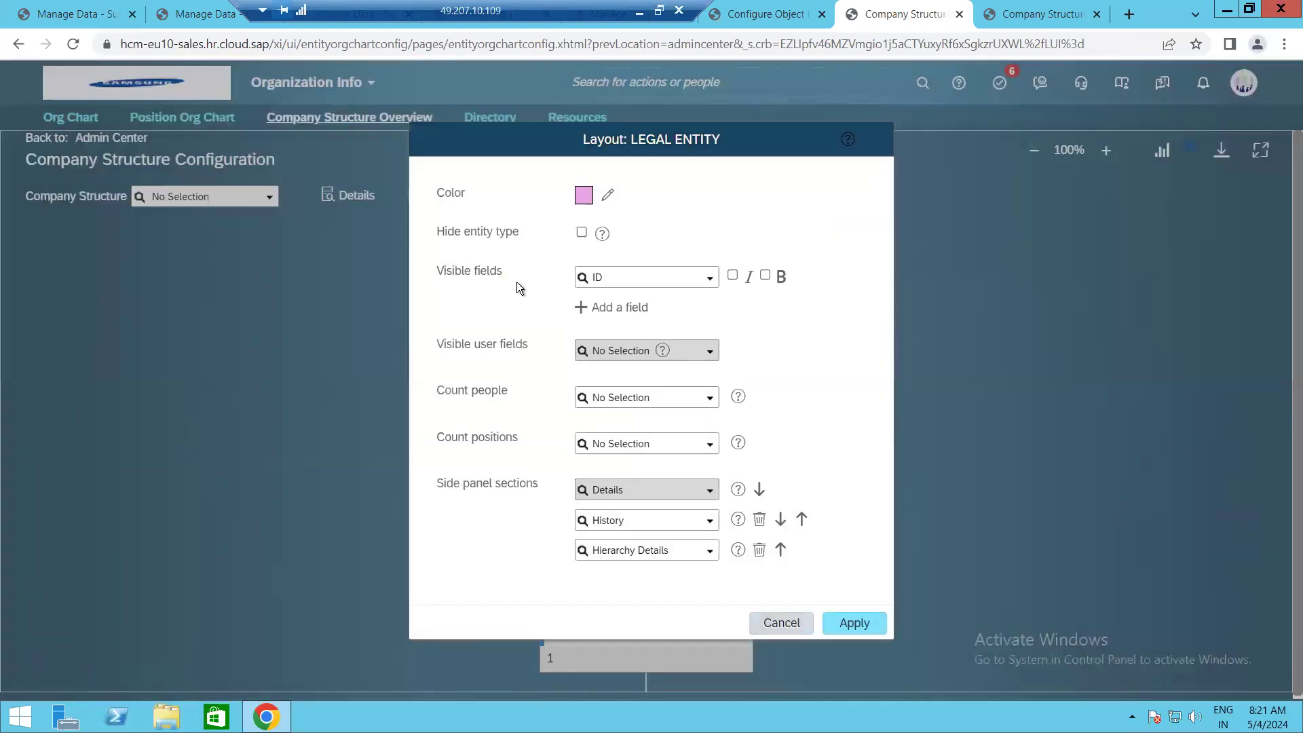
Add Name as a second visible field in the LEGAL ENTITY layout.
left_click(620, 308)
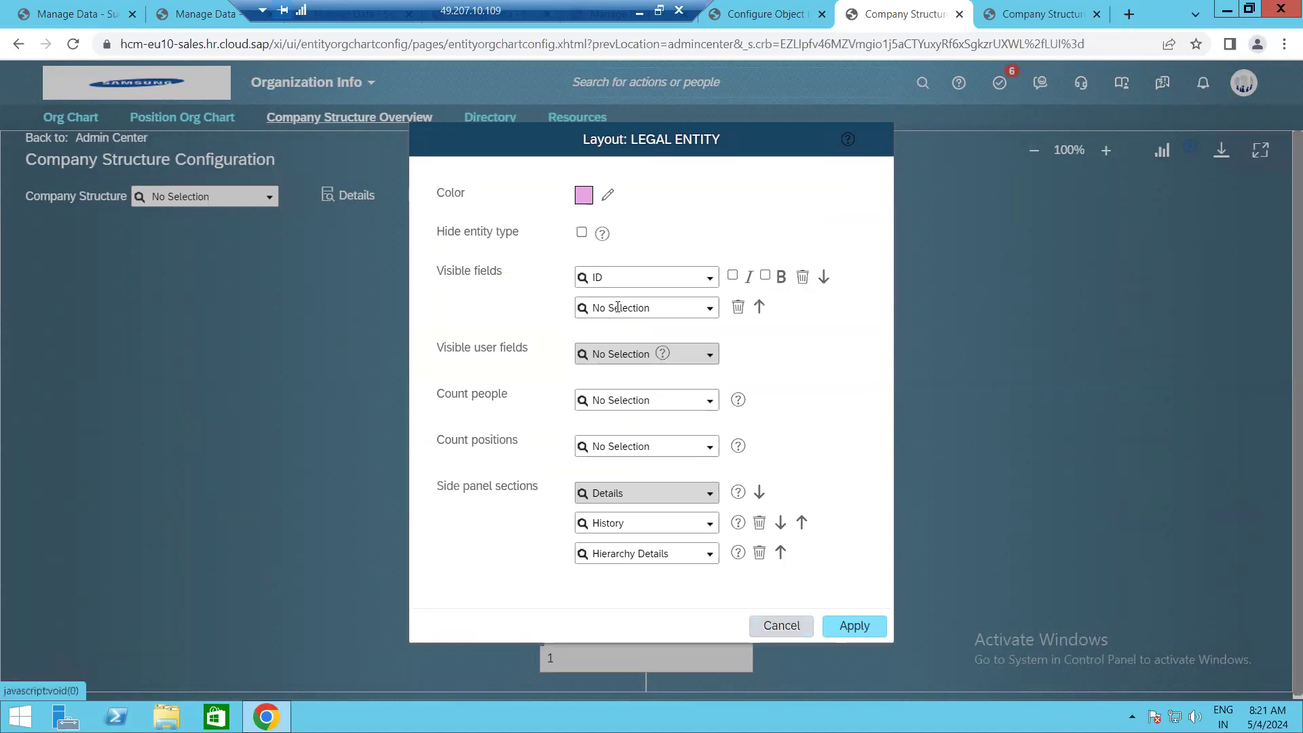
left_click(711, 310)
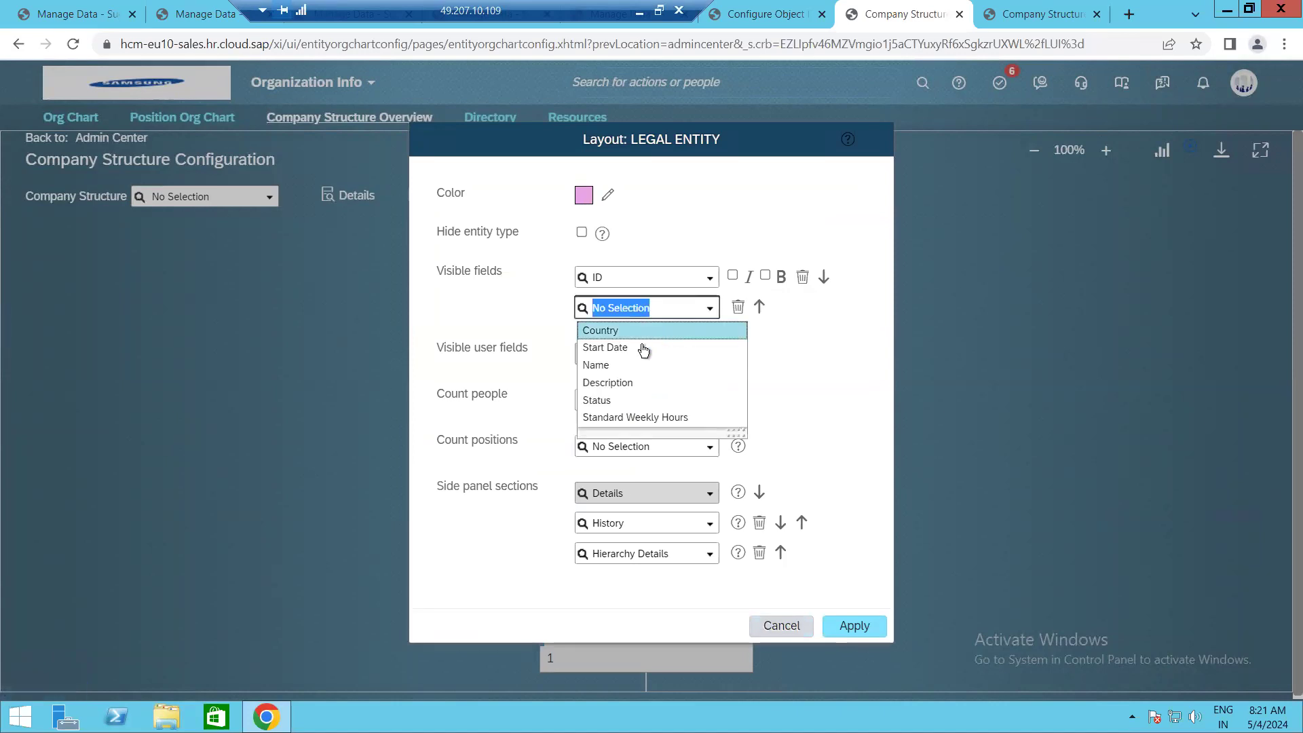
left_click(606, 367)
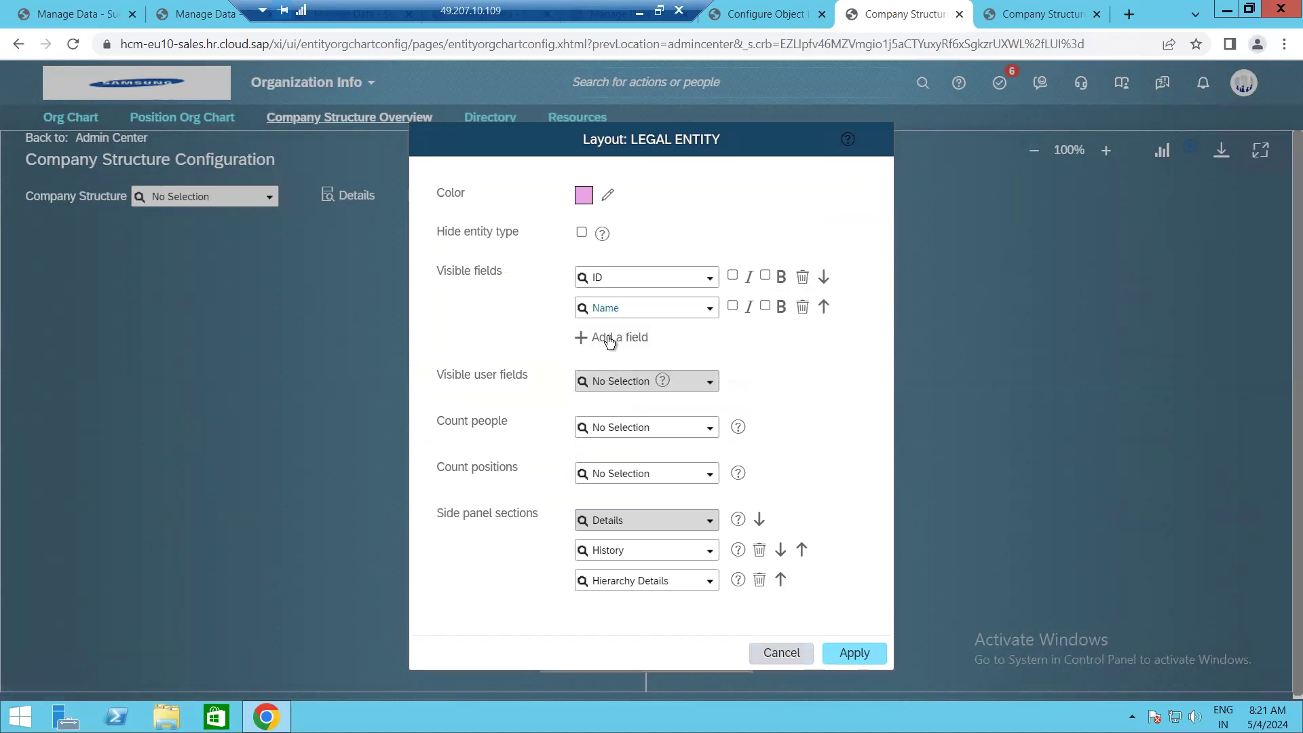
Add Start Date as a third visible field in the LEGAL ENTITY layout.
left_click(594, 337)
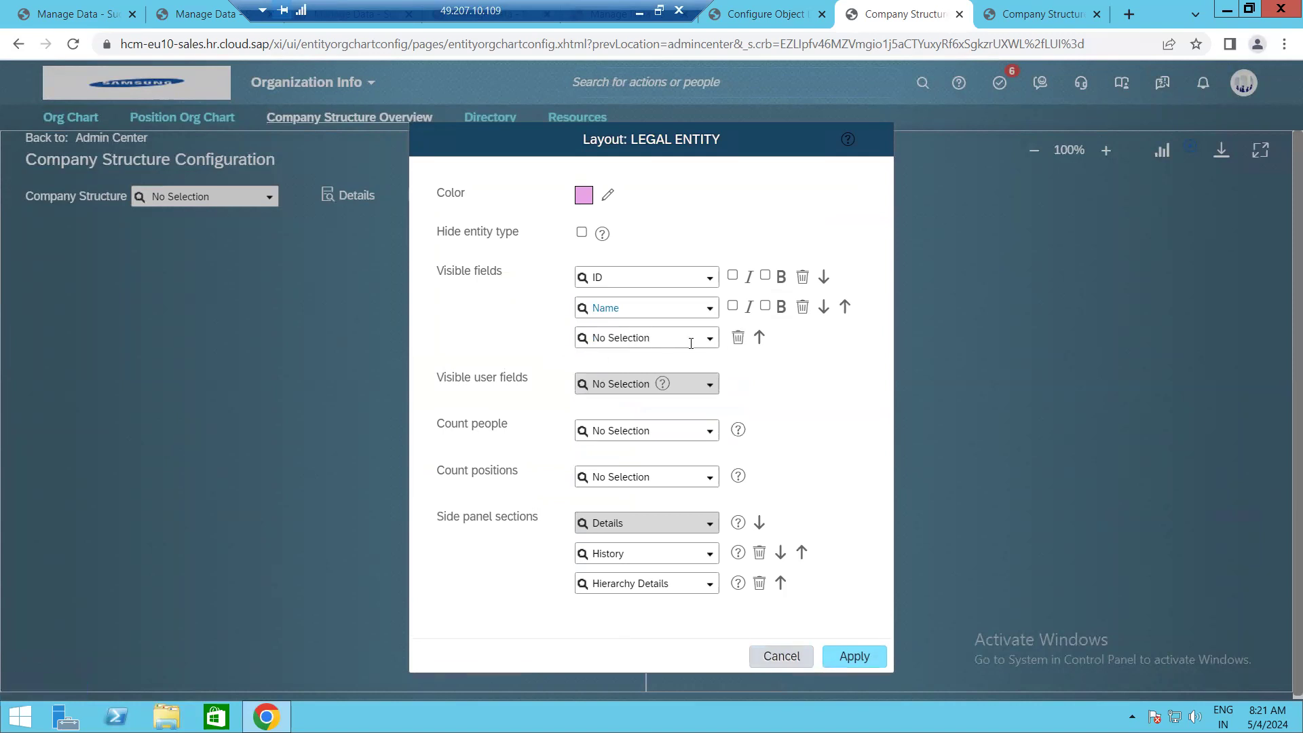
left_click(709, 339)
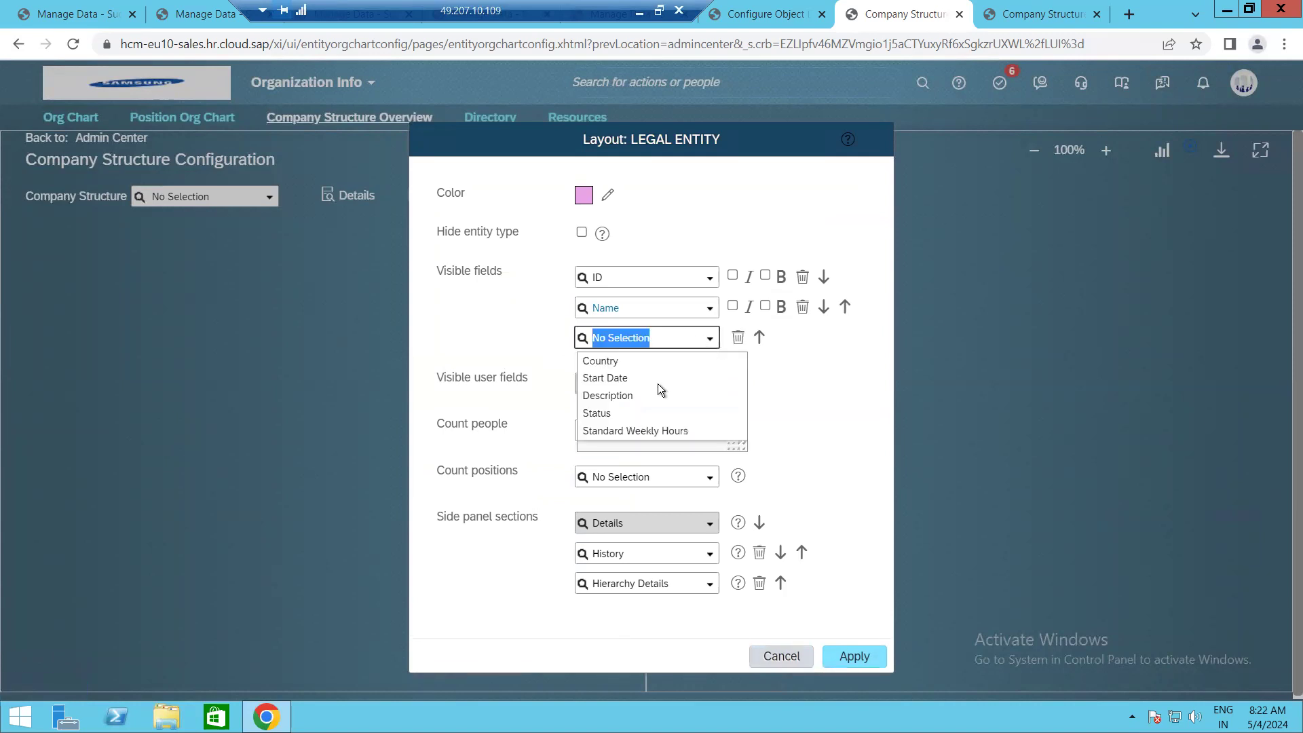
left_click(623, 378)
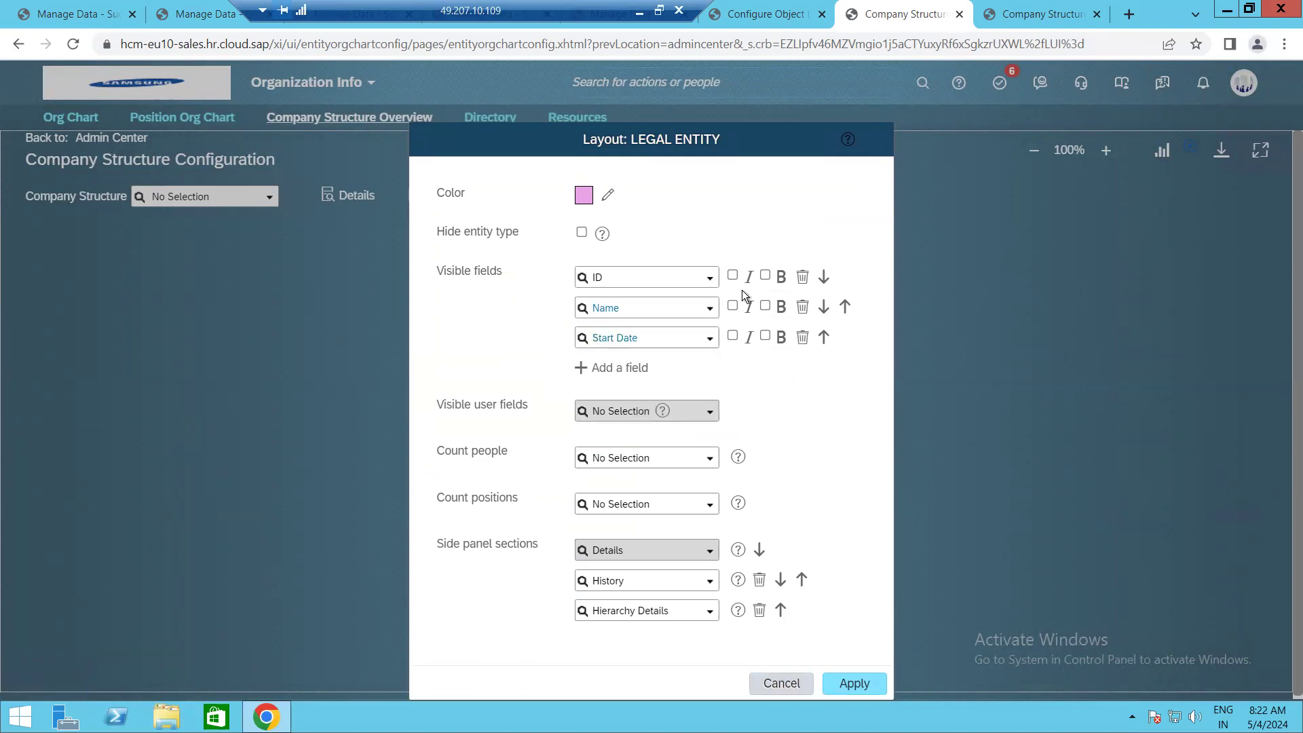
Make the ID field italic and the Name field bold, and set Count people and Count positions to Company.
left_click(732, 275)
left_click(765, 306)
left_click(711, 458)
left_click(678, 484)
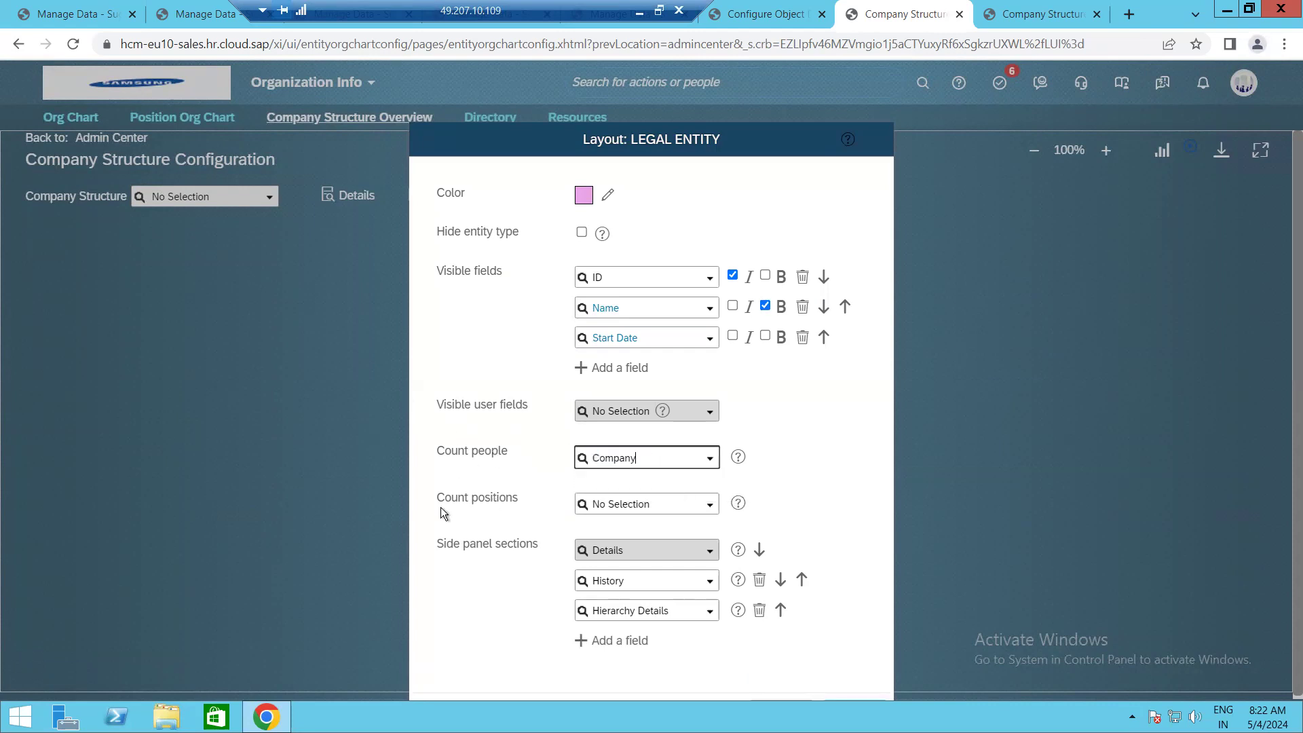
left_click(710, 504)
left_click(653, 529)
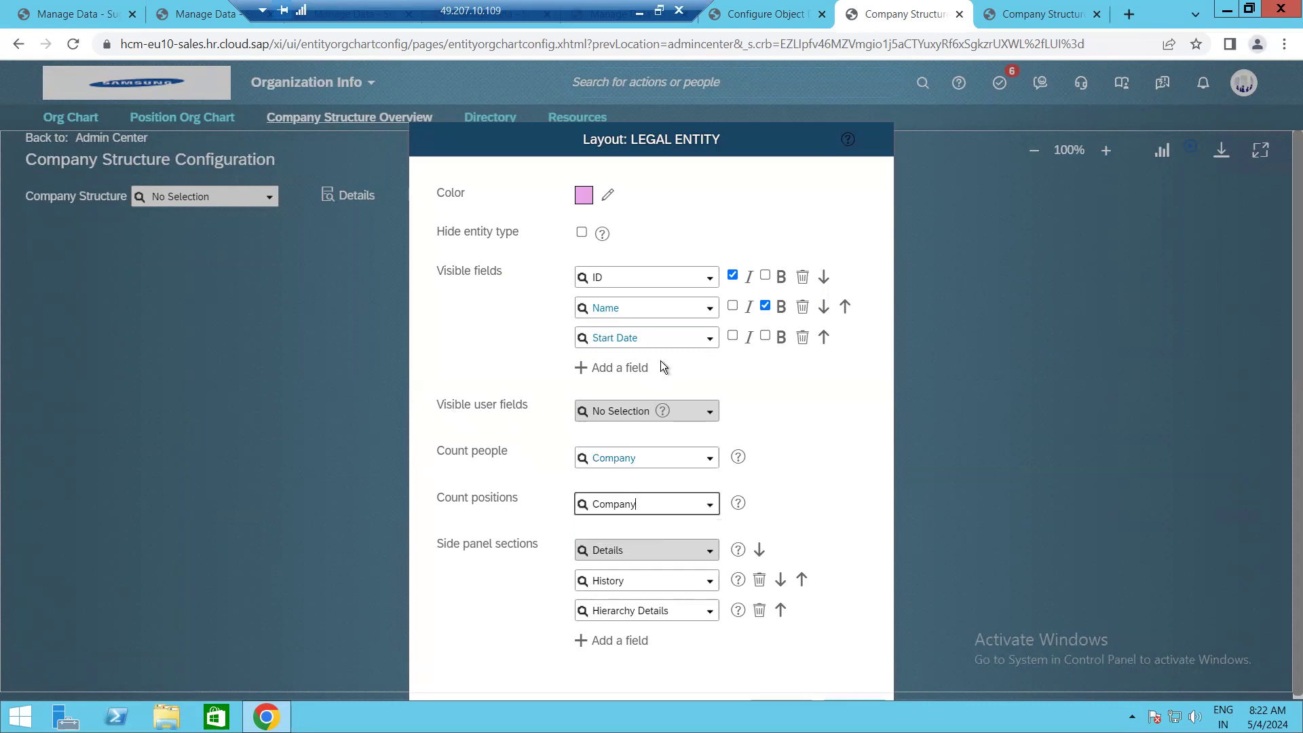
Remove the Start Date field, apply the LEGAL ENTITY layout and save the structure, proceeding despite the warning.
left_click(803, 338)
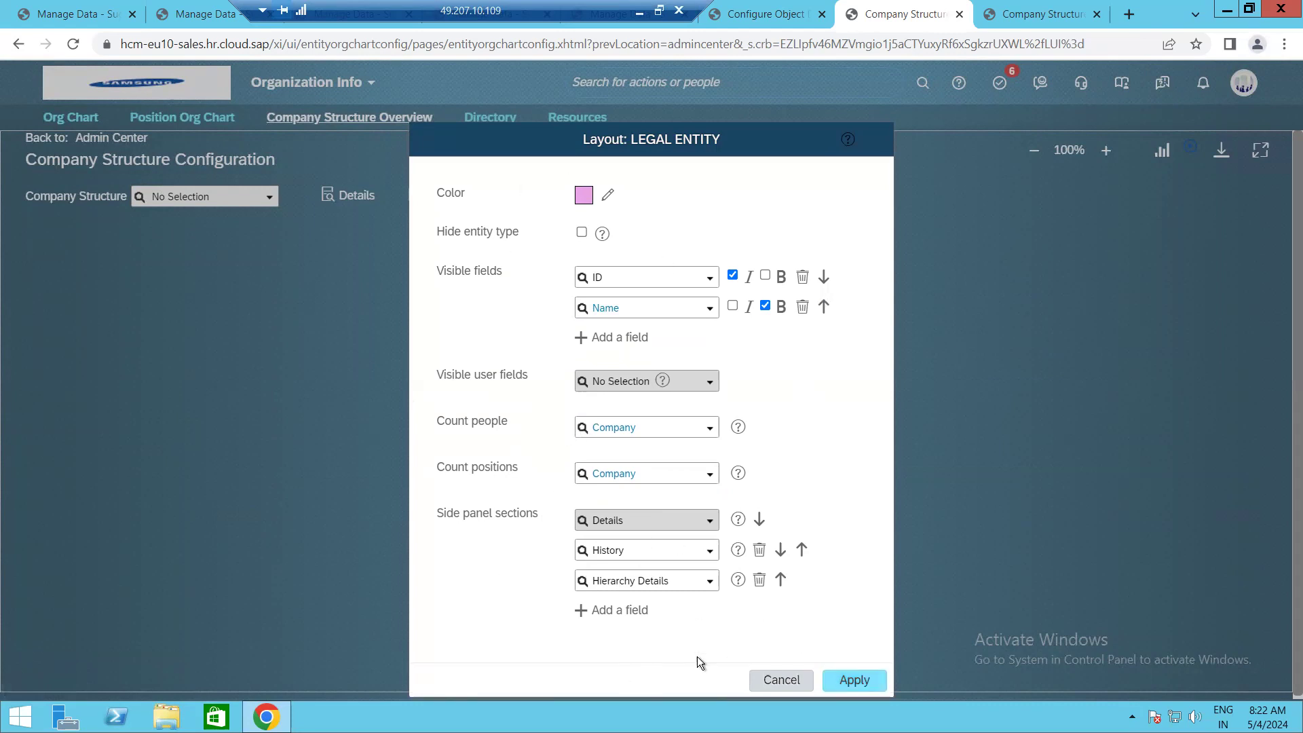
left_click(856, 681)
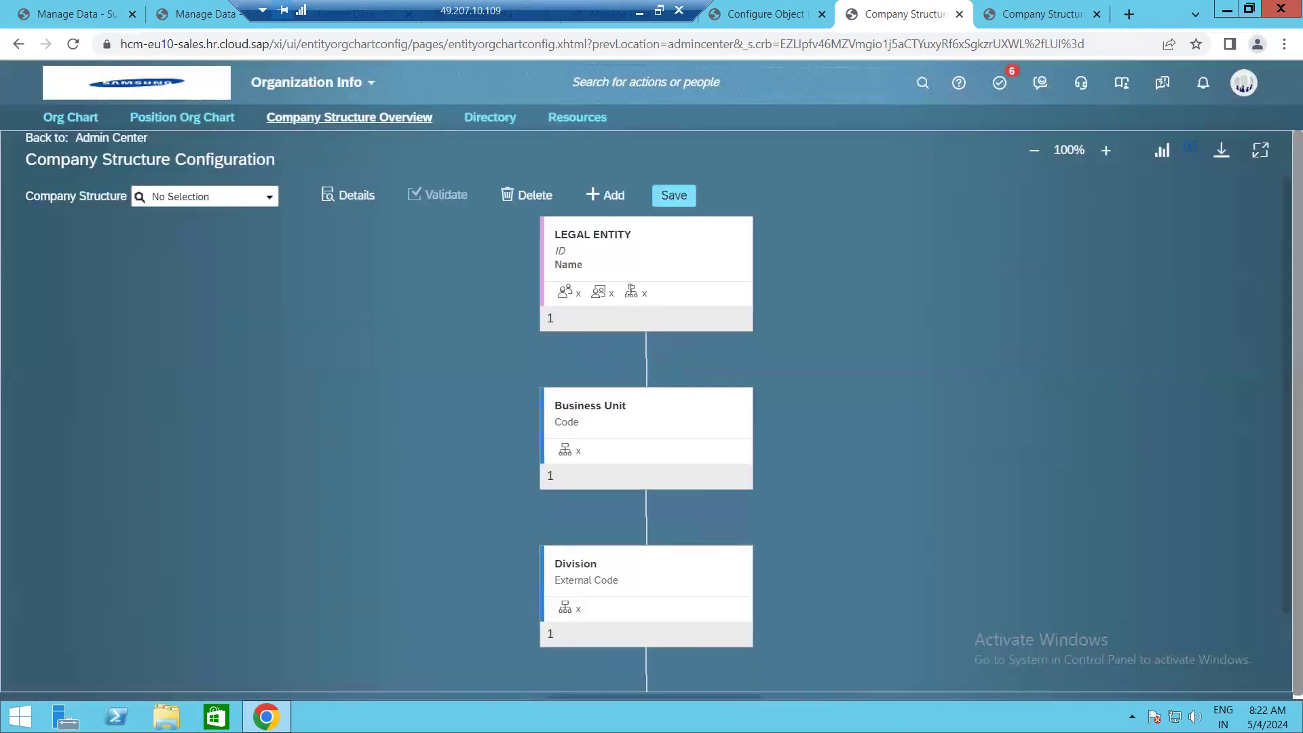
left_click(677, 197)
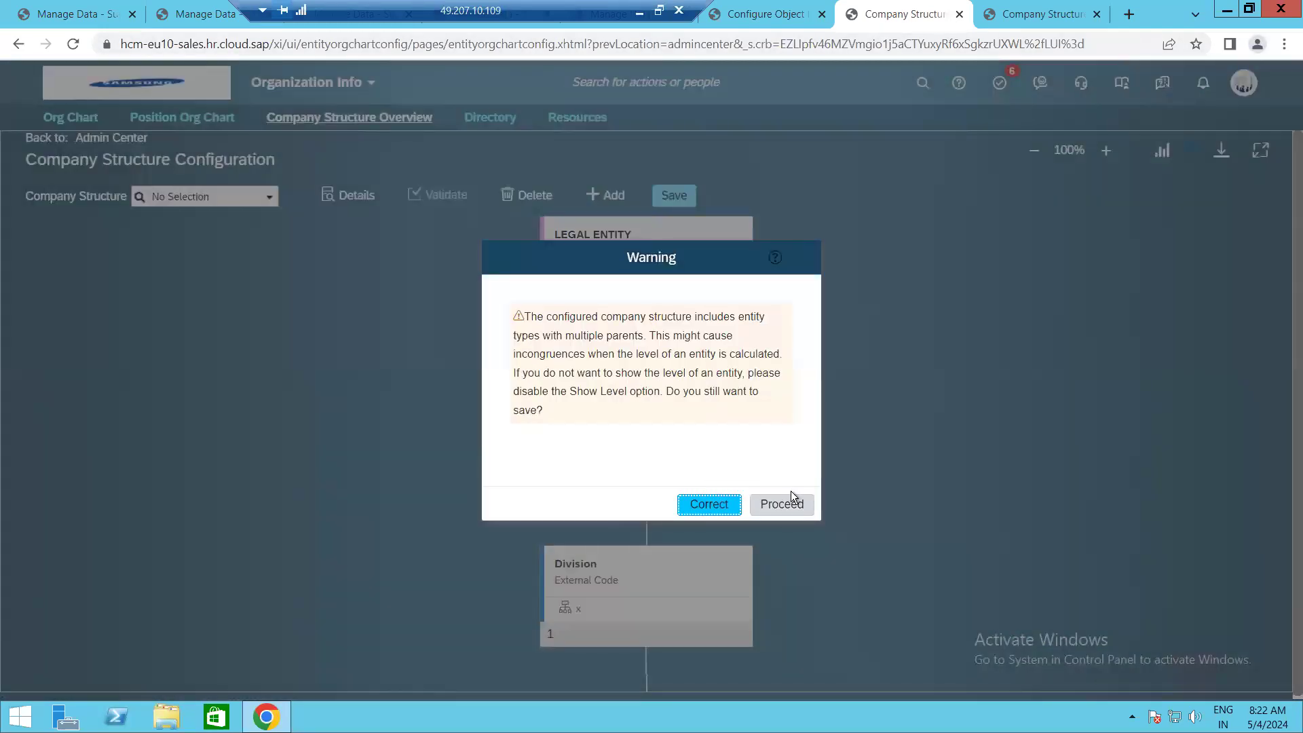
left_click(792, 503)
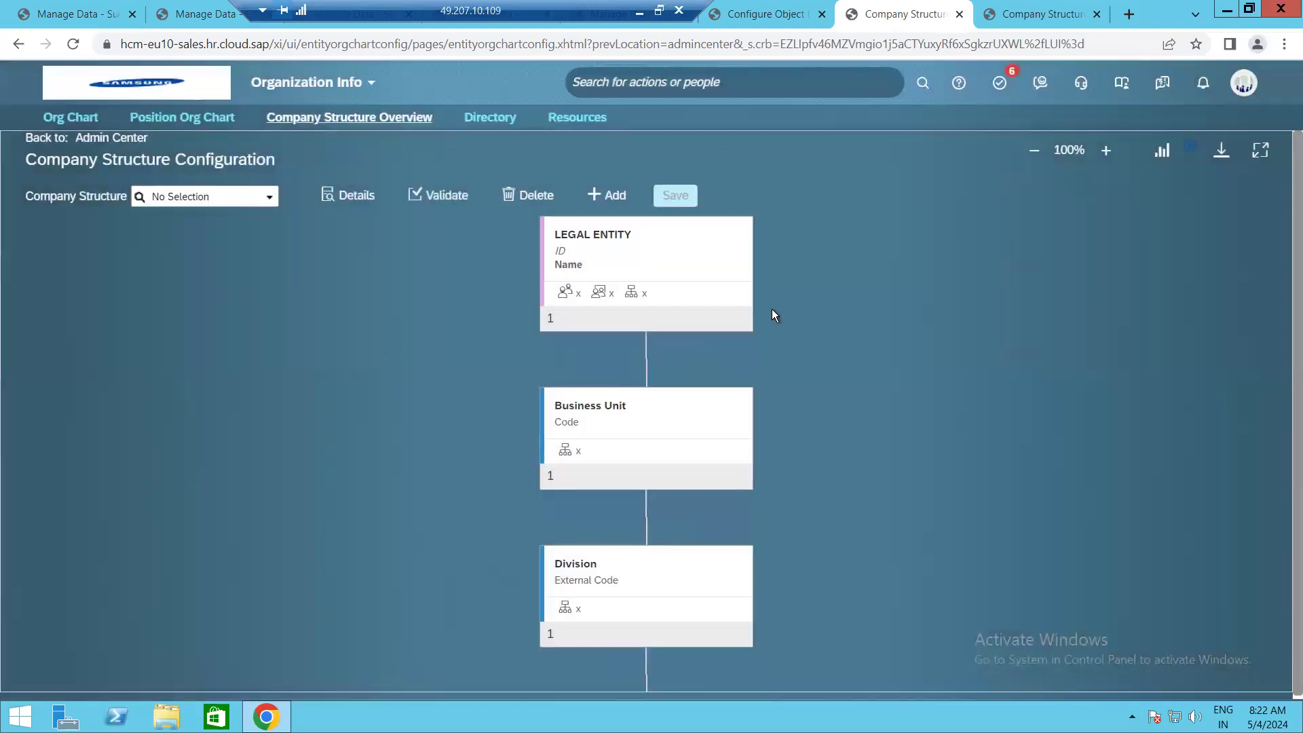
Reload the Company Structure Overview and choose Toshiba Structure as the company structure.
key("ctrl+Tab")
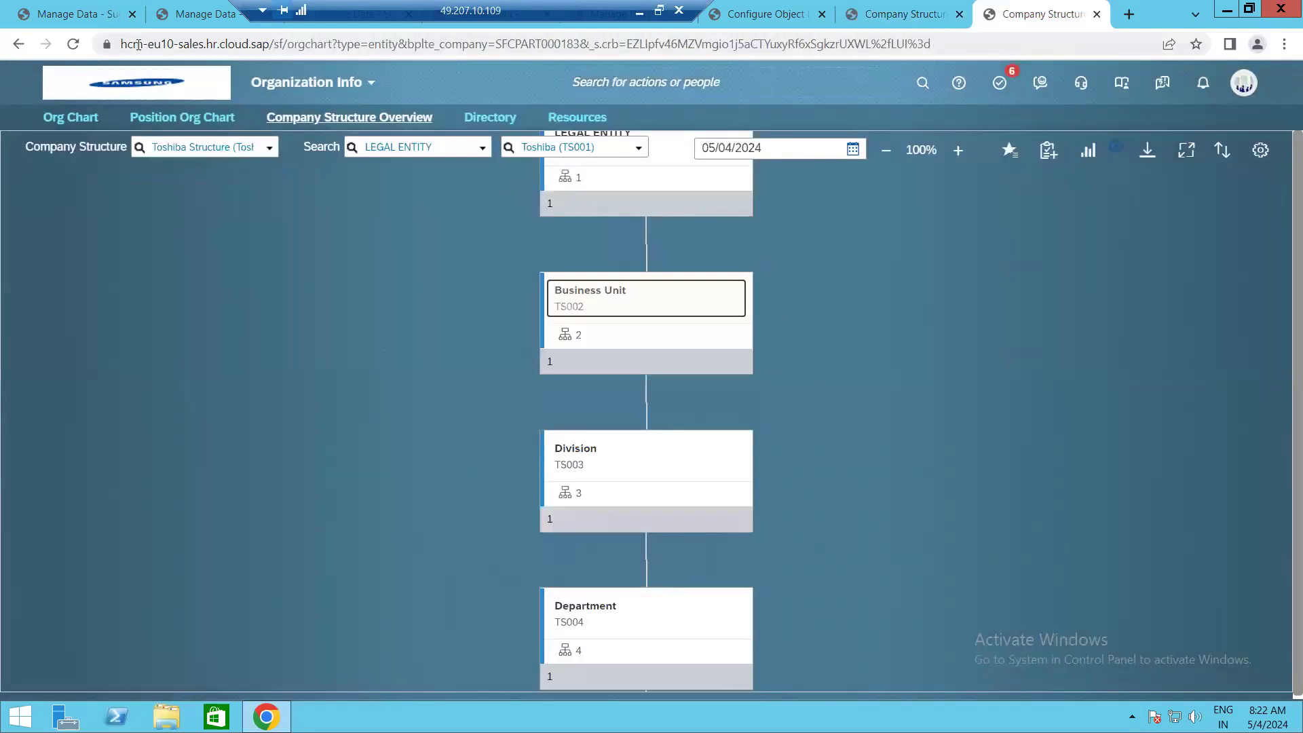
left_click(73, 45)
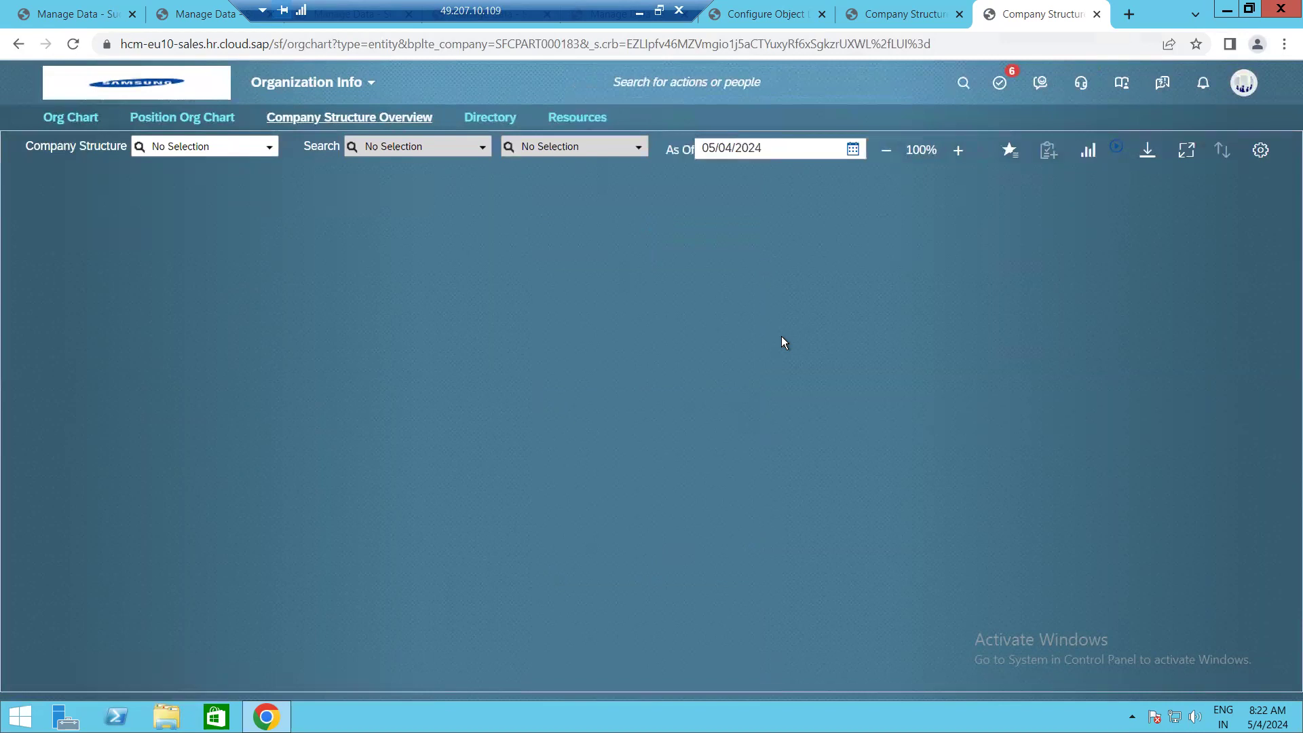
left_click(268, 148)
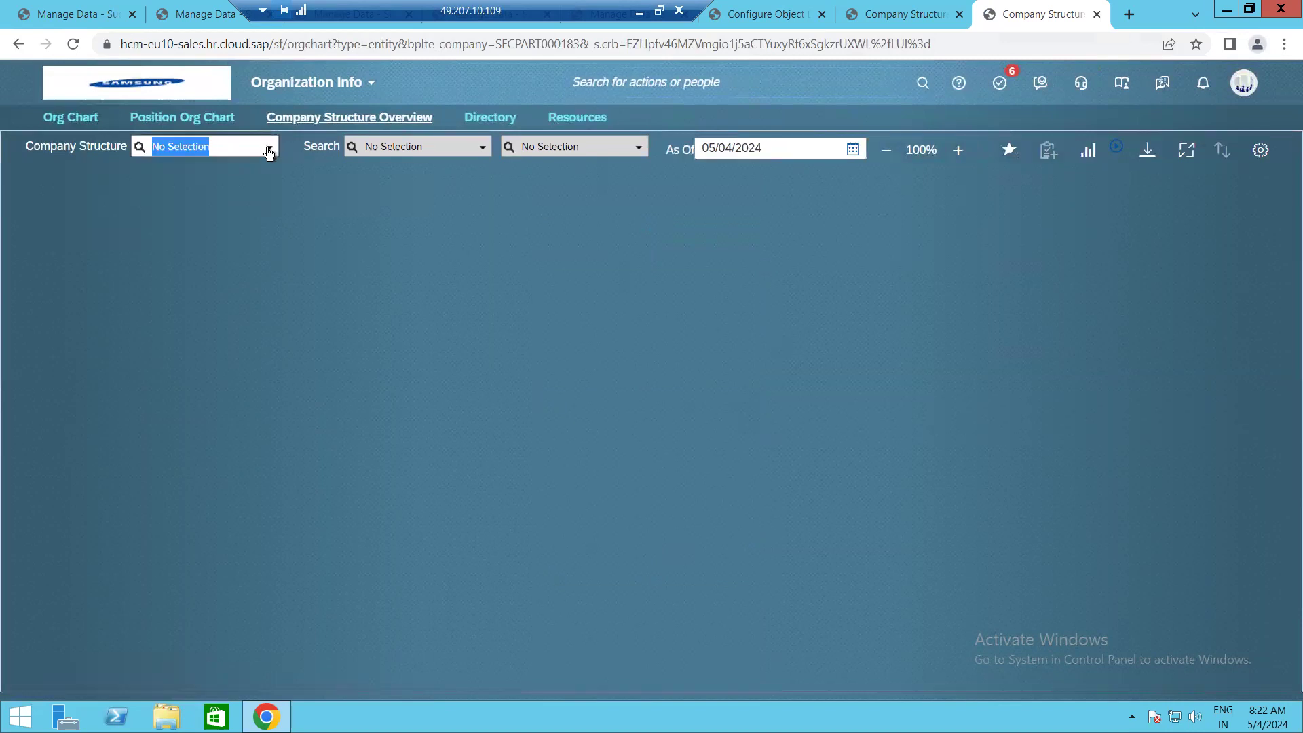
type("toshiba")
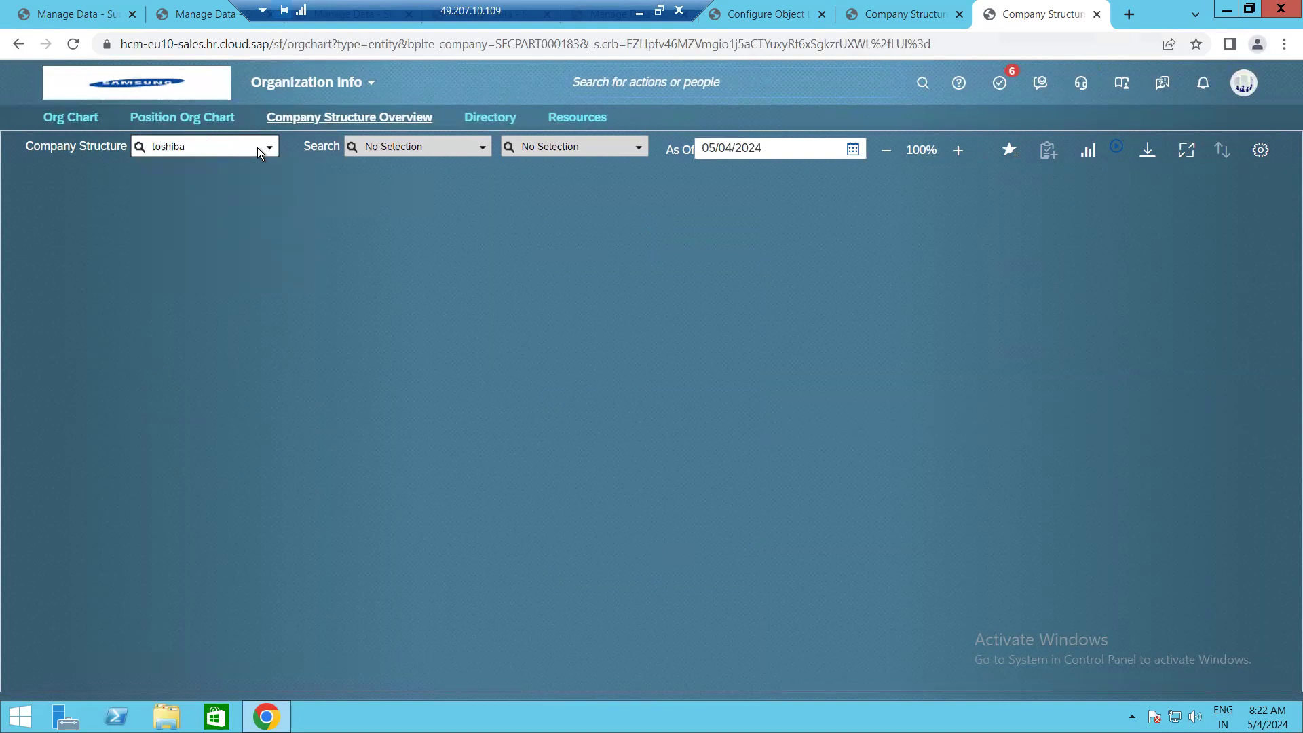
left_click(219, 173)
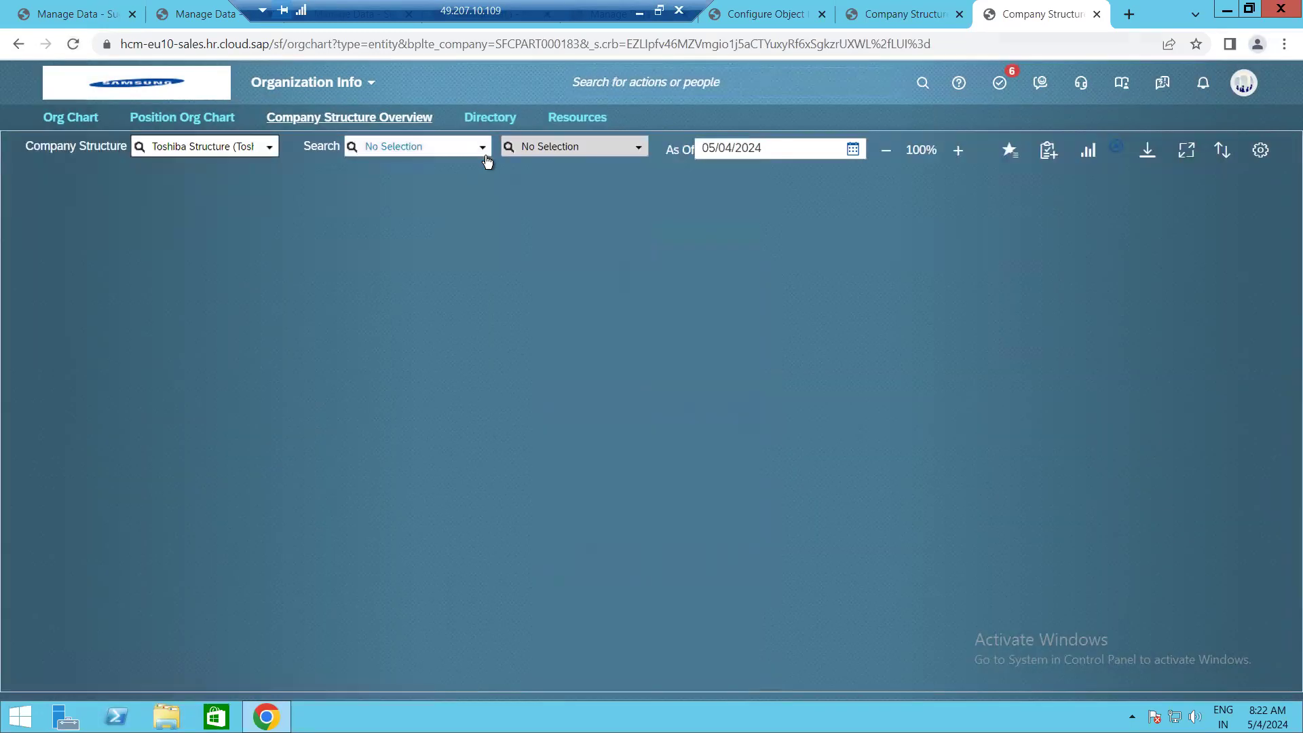
Display the structure for the LEGAL ENTITY object Toshiba (TS001).
left_click(482, 146)
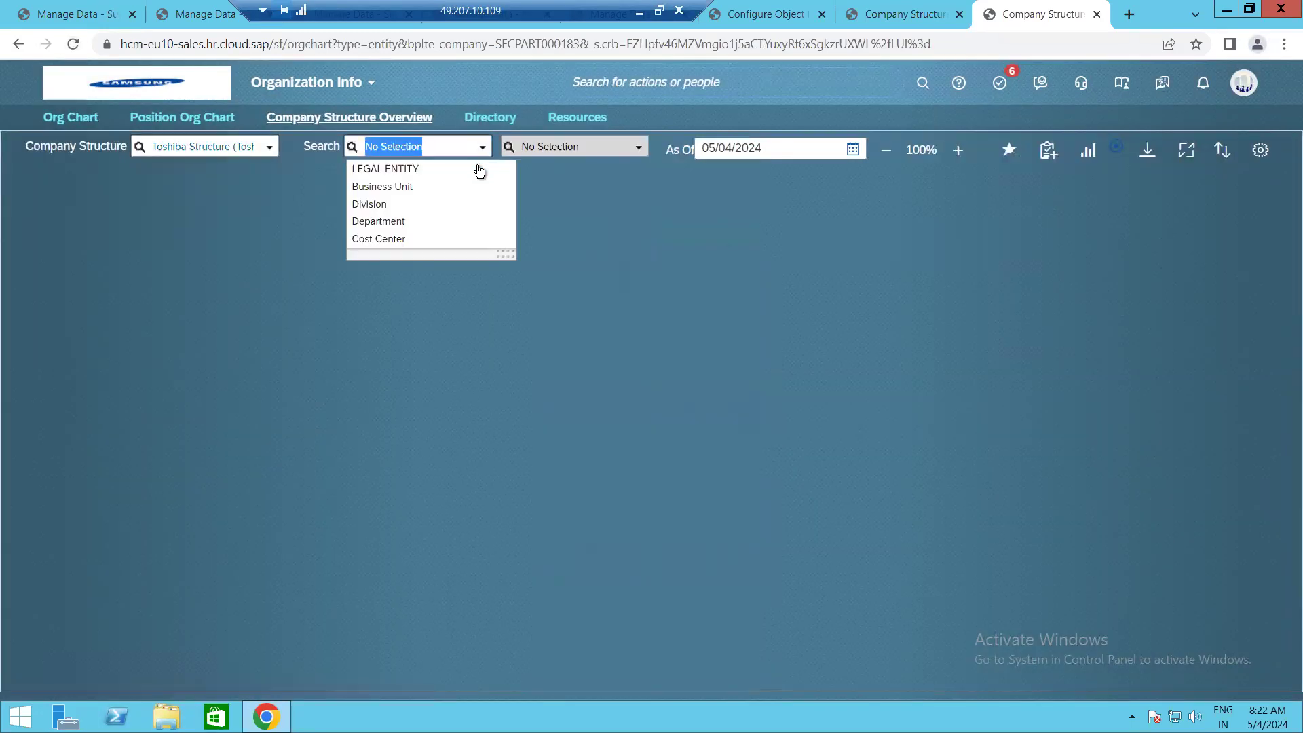
left_click(475, 171)
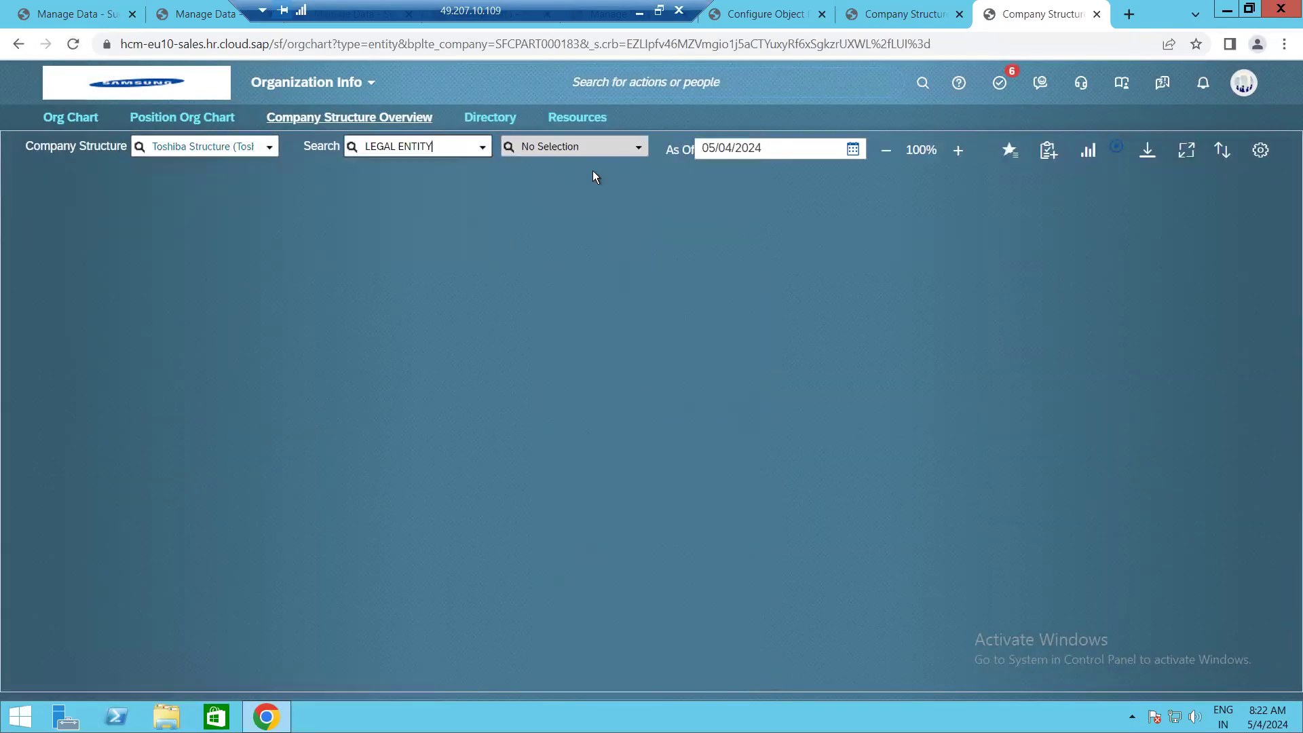
left_click(642, 151)
type("to")
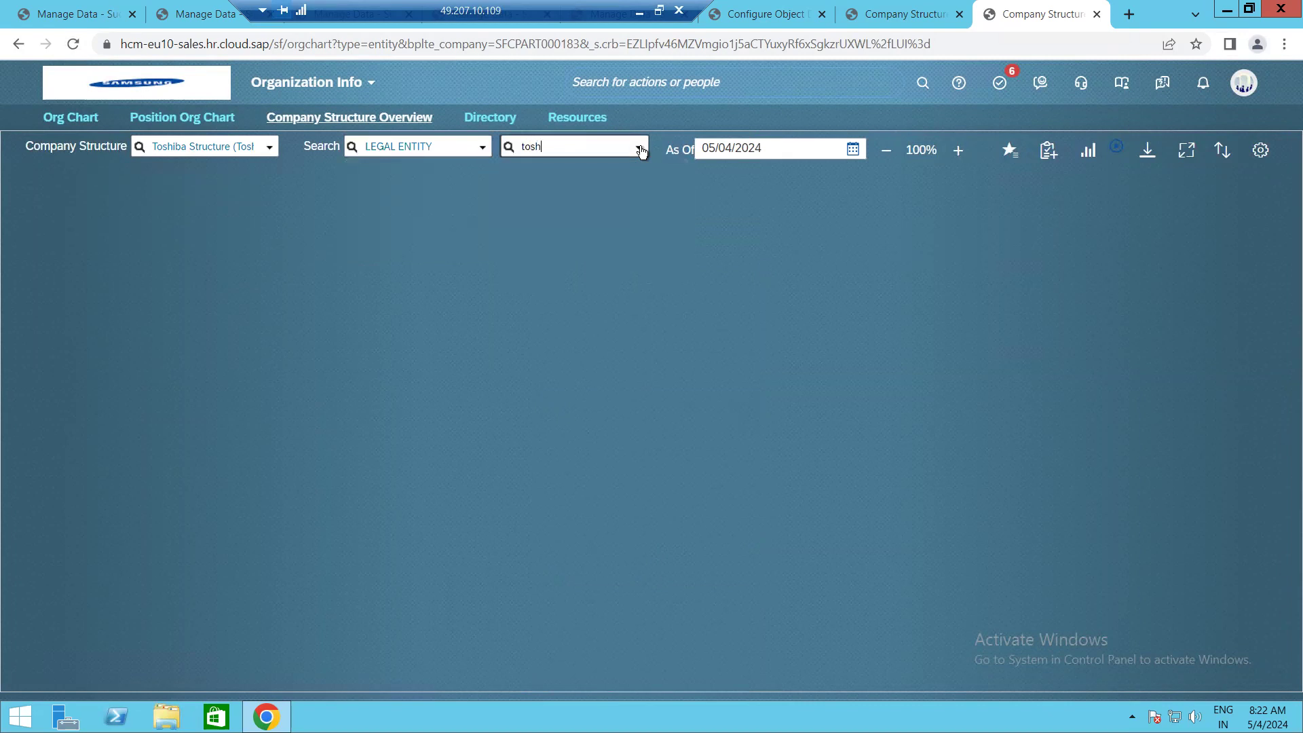
left_click(617, 174)
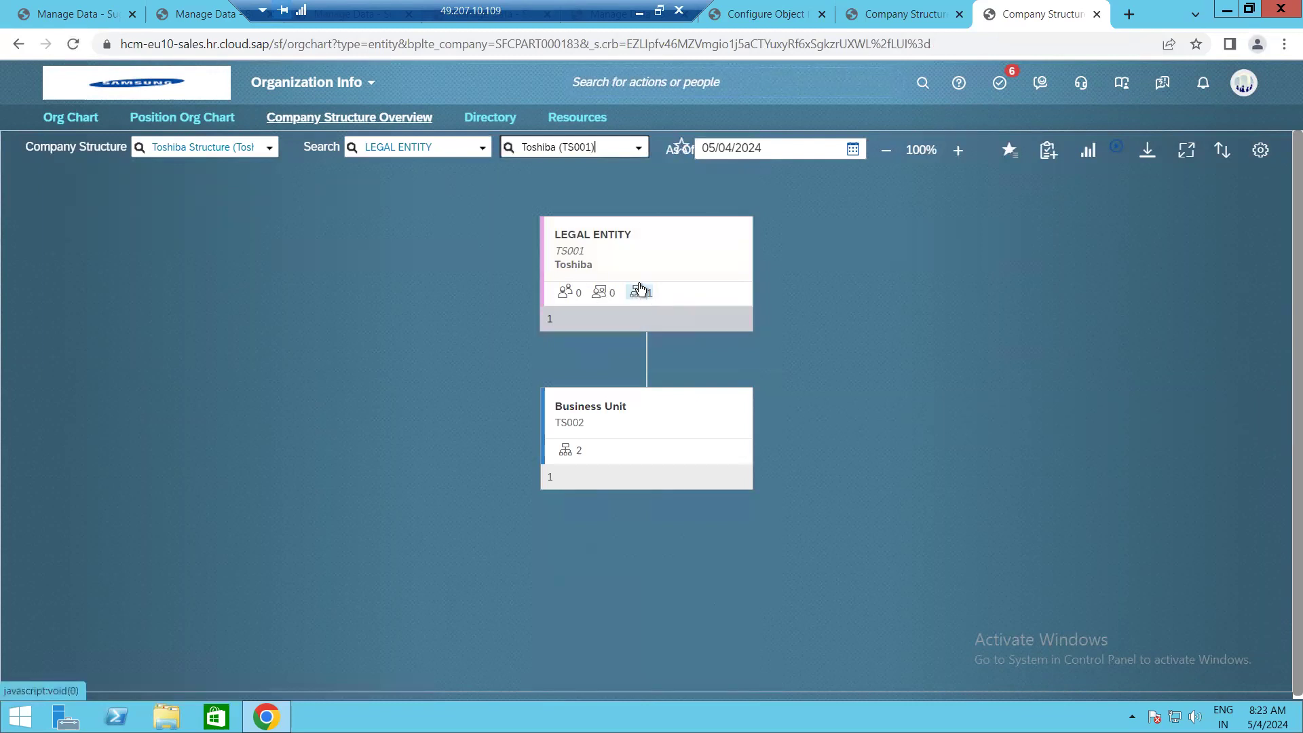
Examine the LEGAL ENTITY node's customized layout, expanding the hierarchy through the Business Unit, Division and Department levels.
scroll(640, 304, "down", 2)
scroll(600, 325, "up", 3)
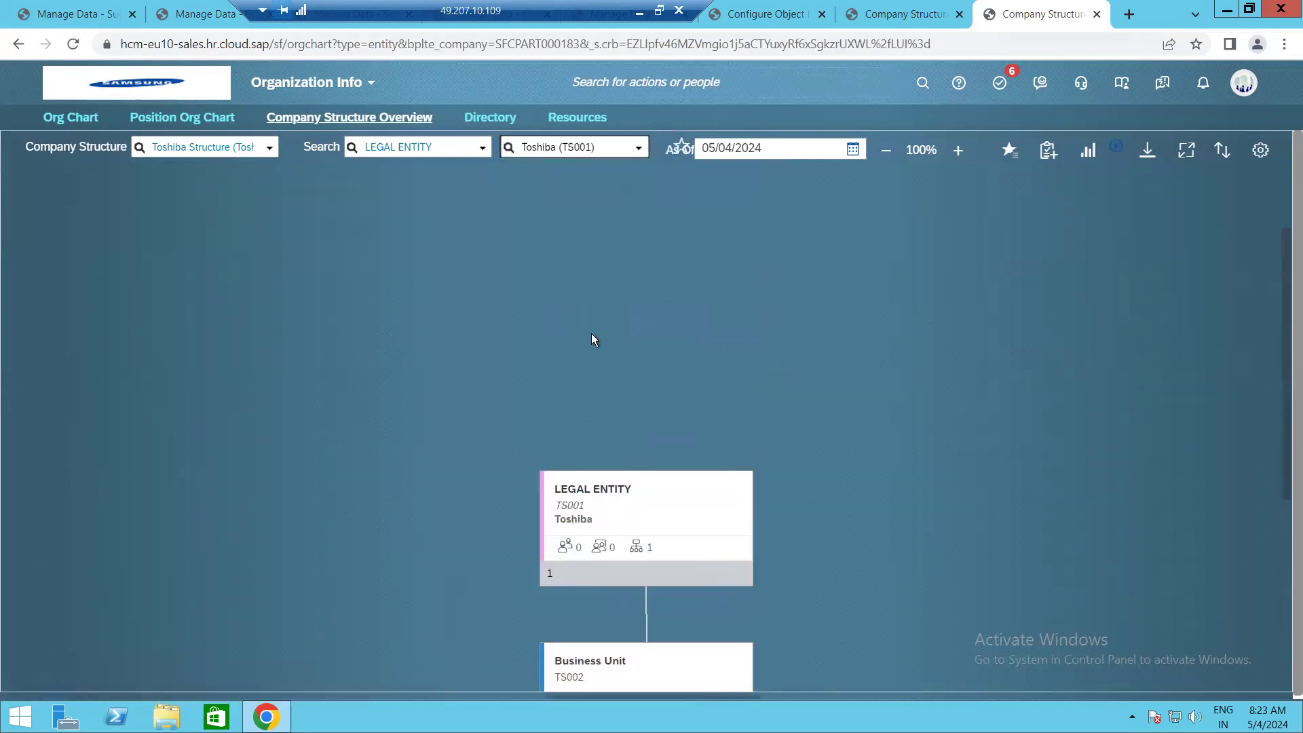
scroll(597, 335, "down", 1)
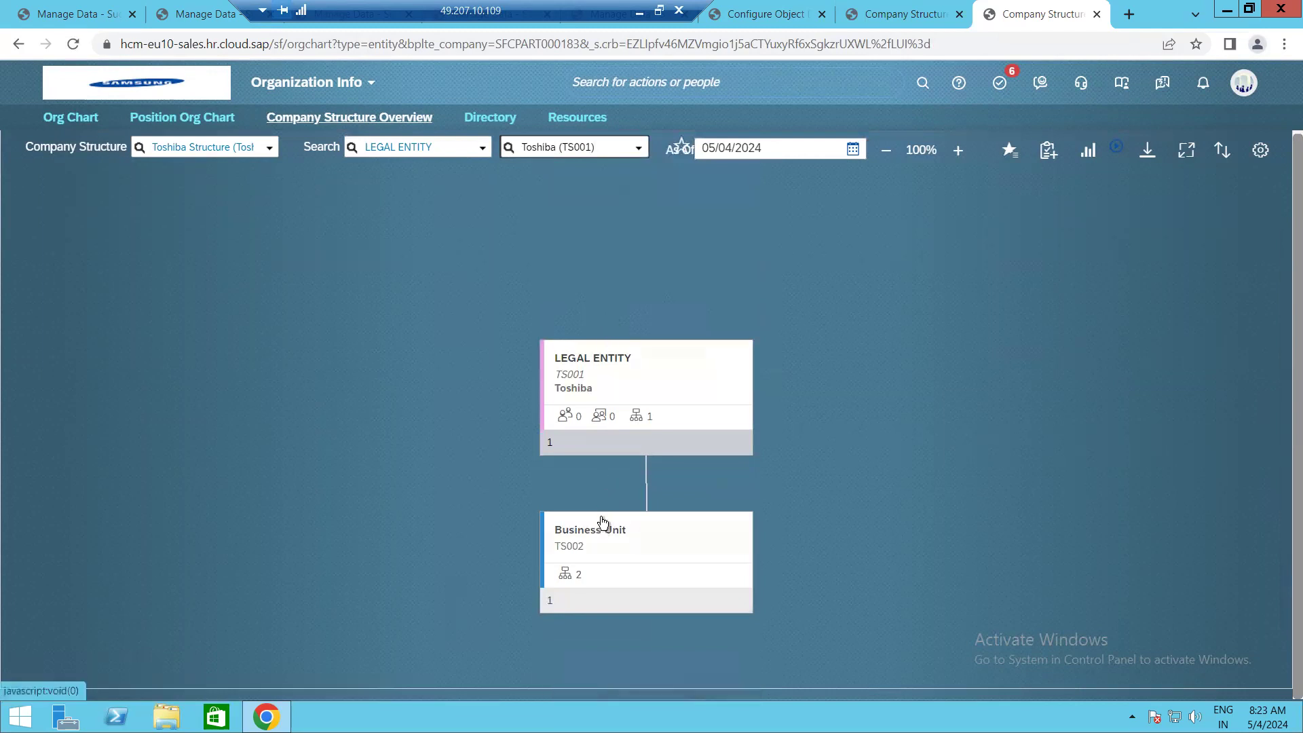
scroll(601, 529, "down", 4)
scroll(588, 312, "up", 2)
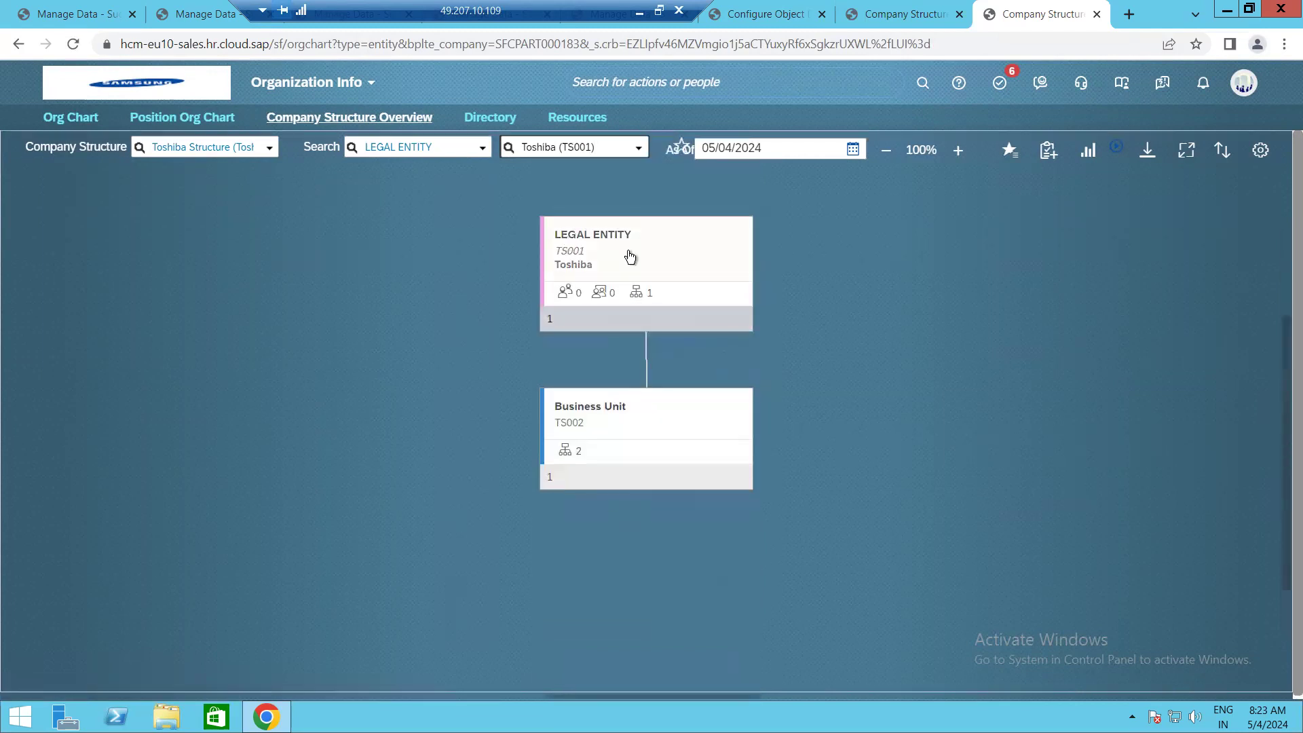
left_click(603, 332)
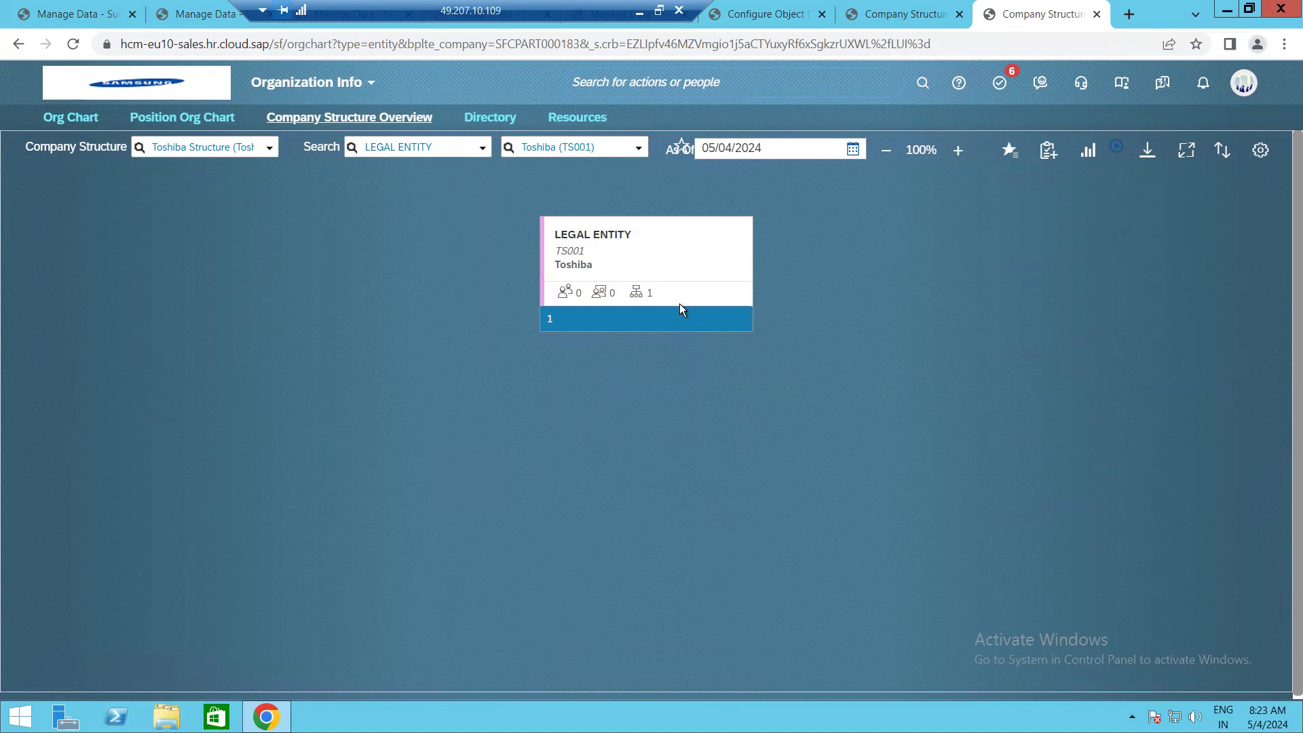
left_click(664, 325)
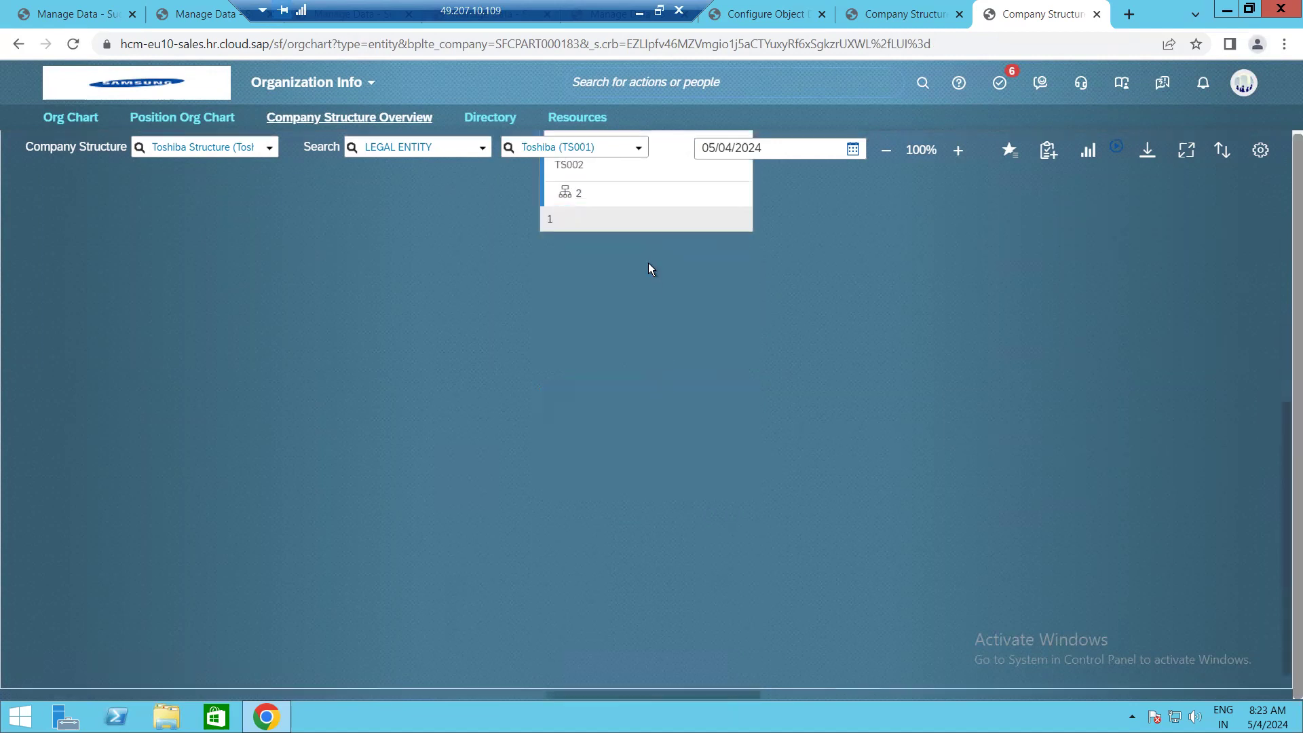
left_click(654, 230)
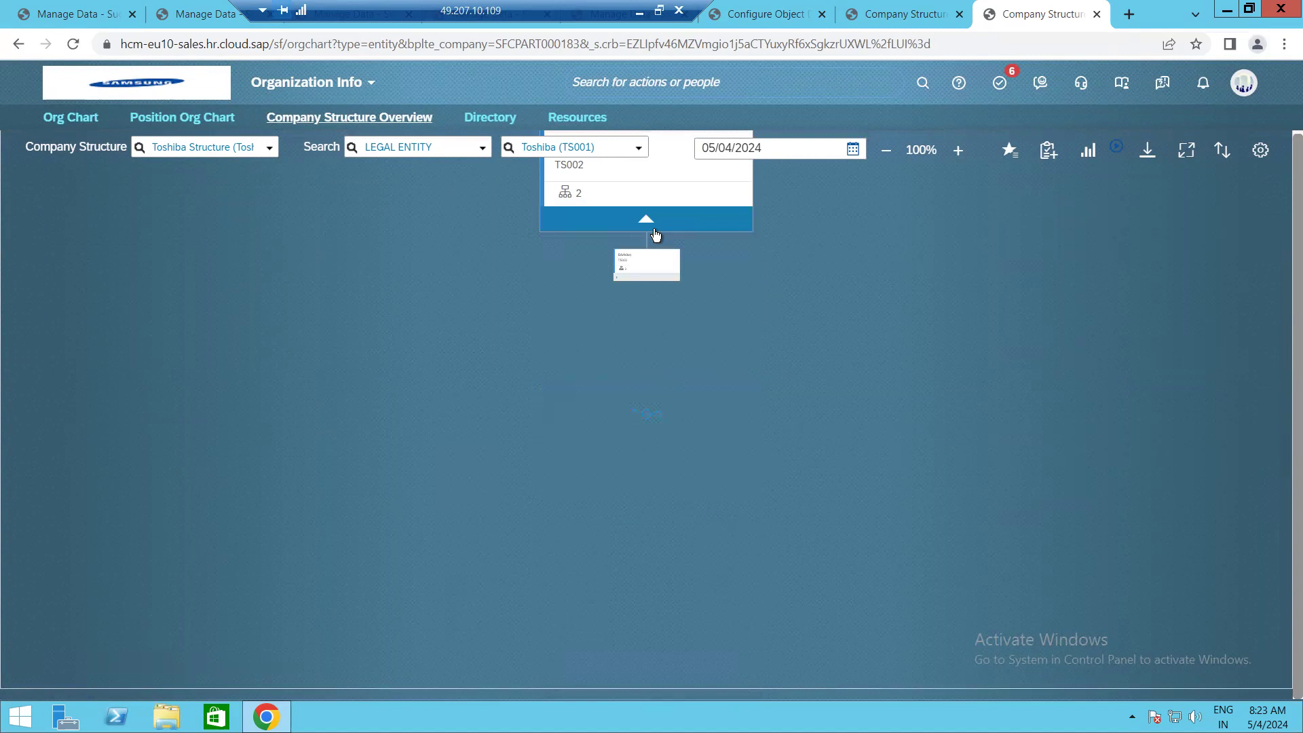
left_click(628, 383)
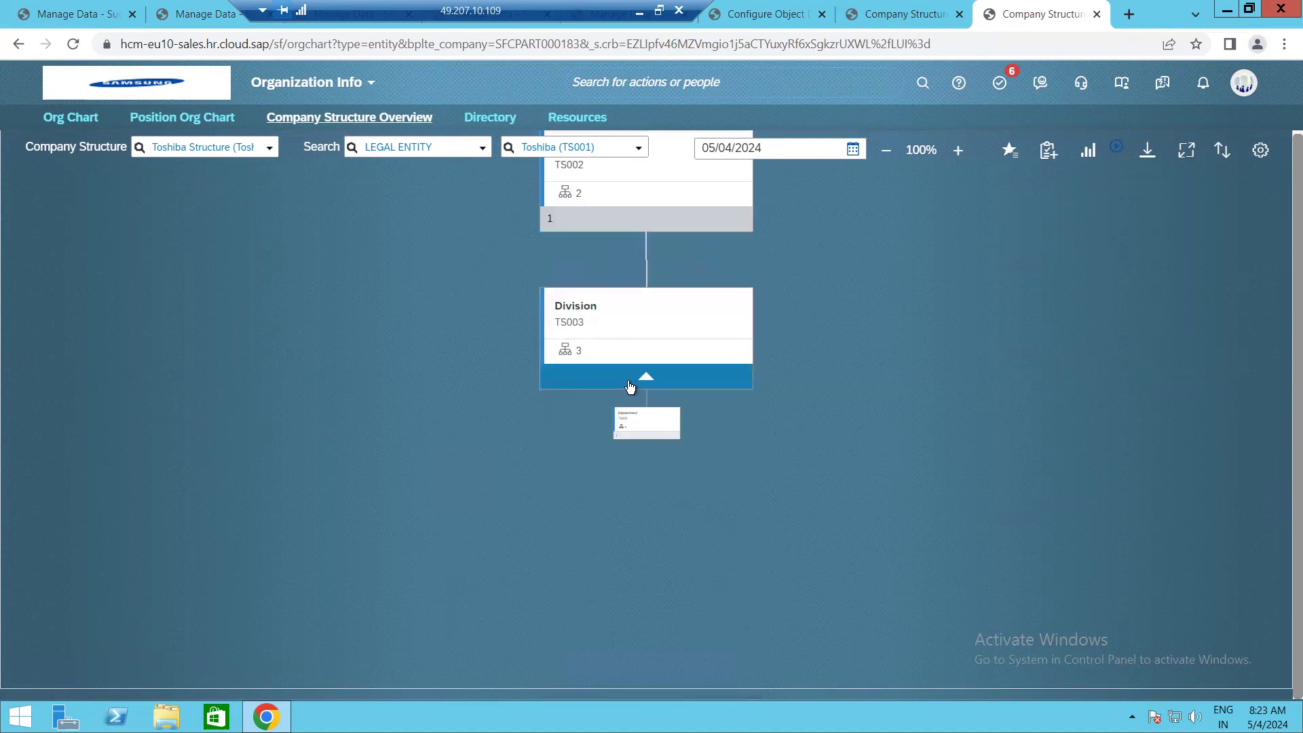
left_click(622, 434)
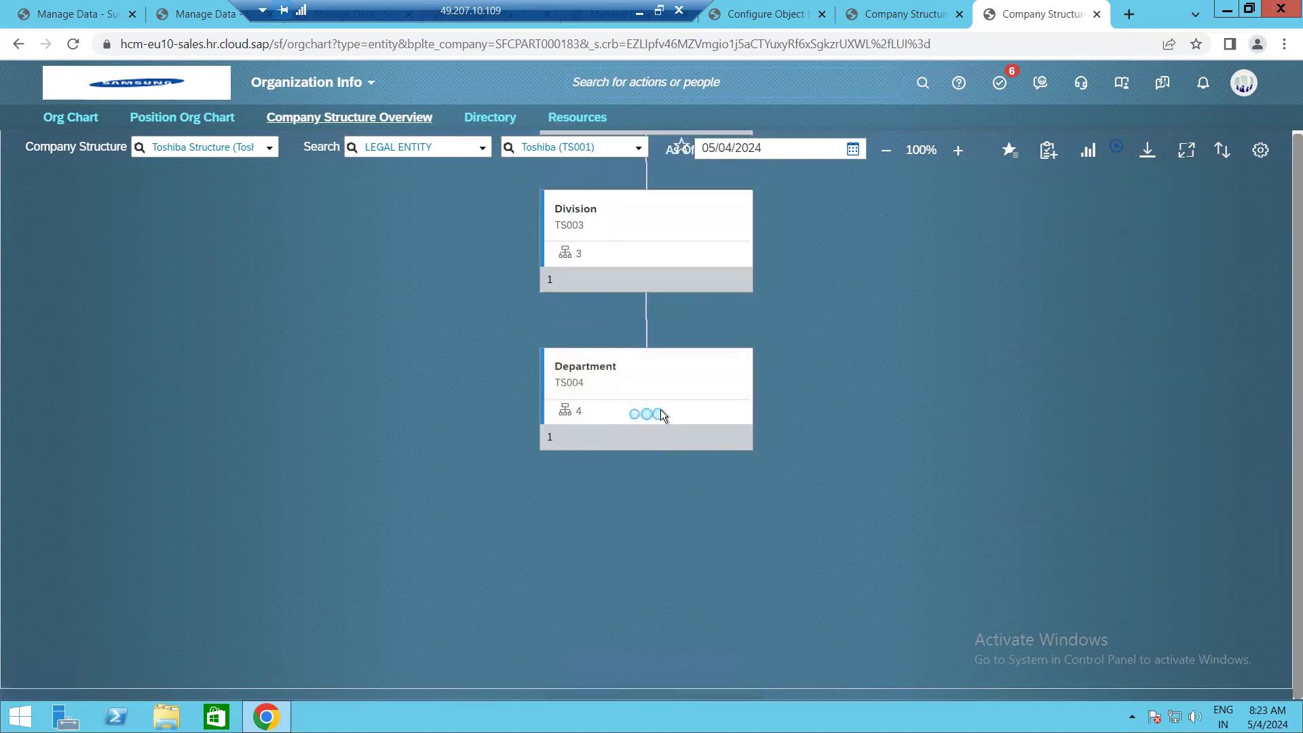
scroll(661, 409, "up", 10)
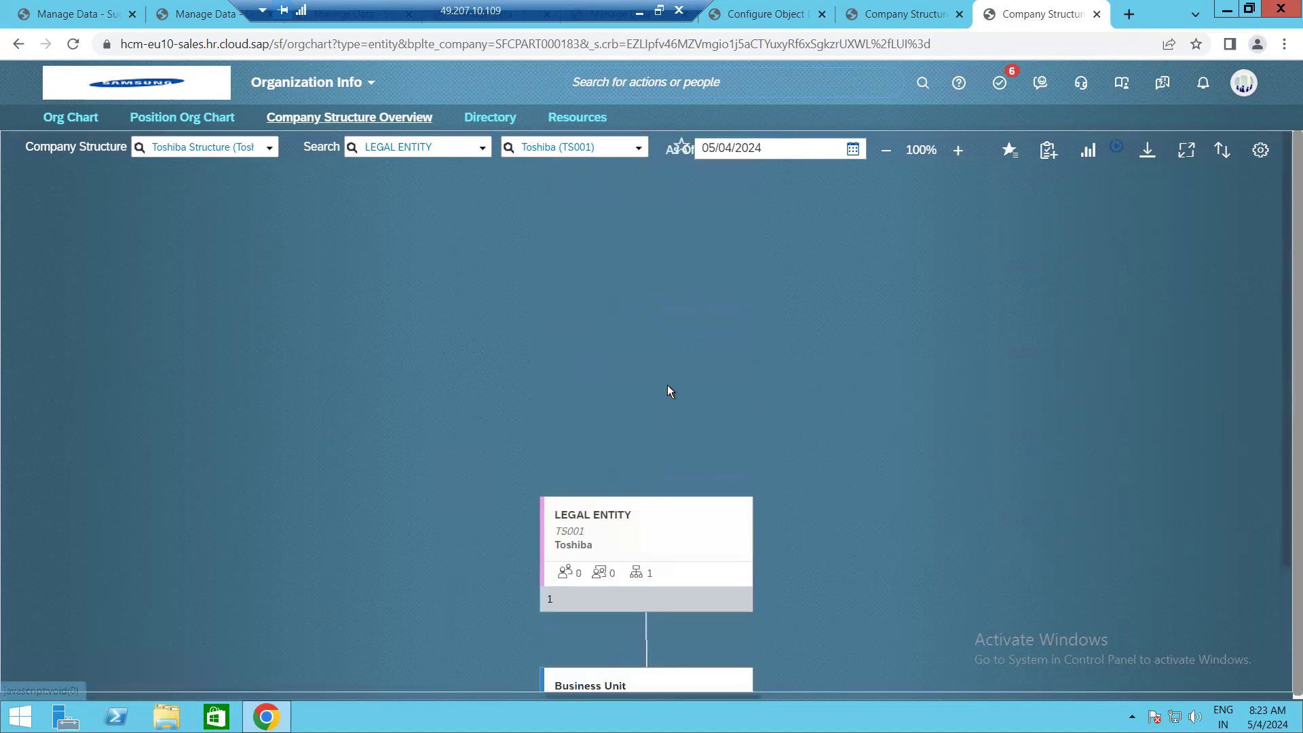
scroll(494, 248, "down", 4)
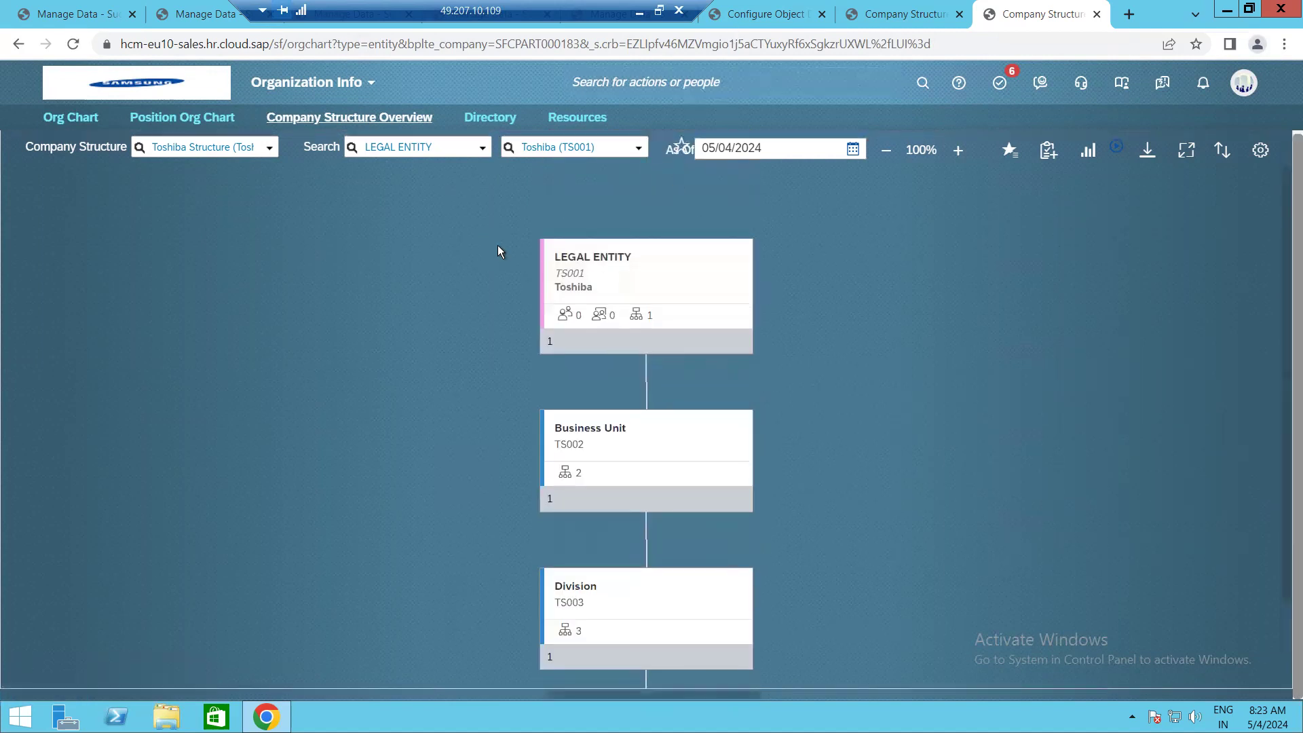
Uncover the browser tabs hidden by the remote connection bar and open the Home page from Toshiba's legal entity Manage Data page.
left_click_drag(517, 10, 970, 9)
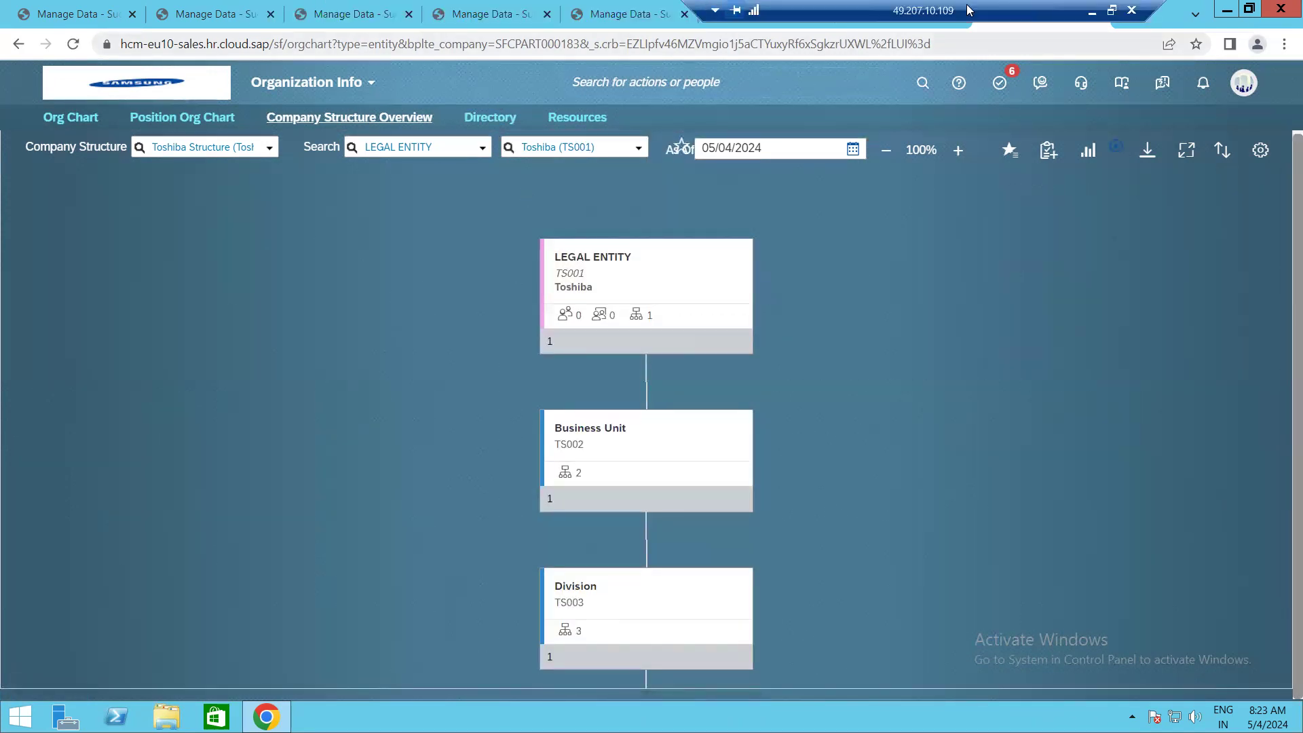
left_click(56, 14)
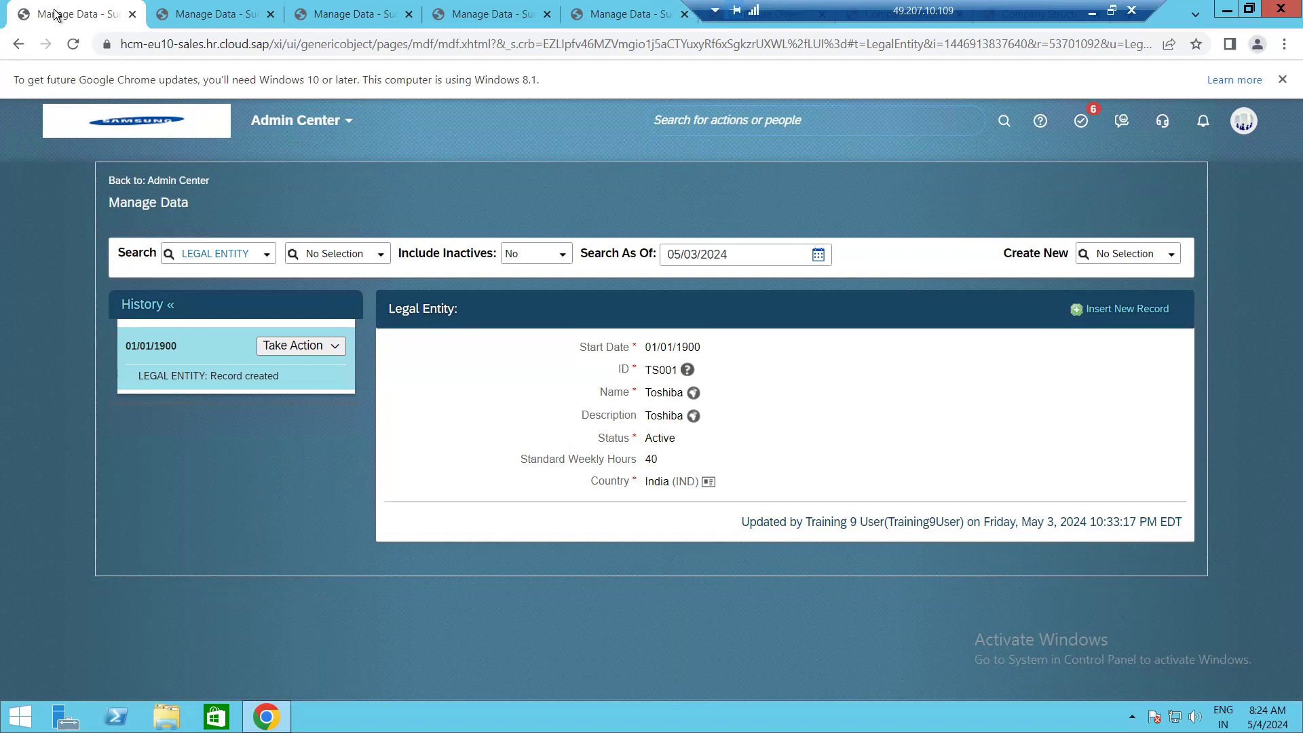
left_click(309, 132)
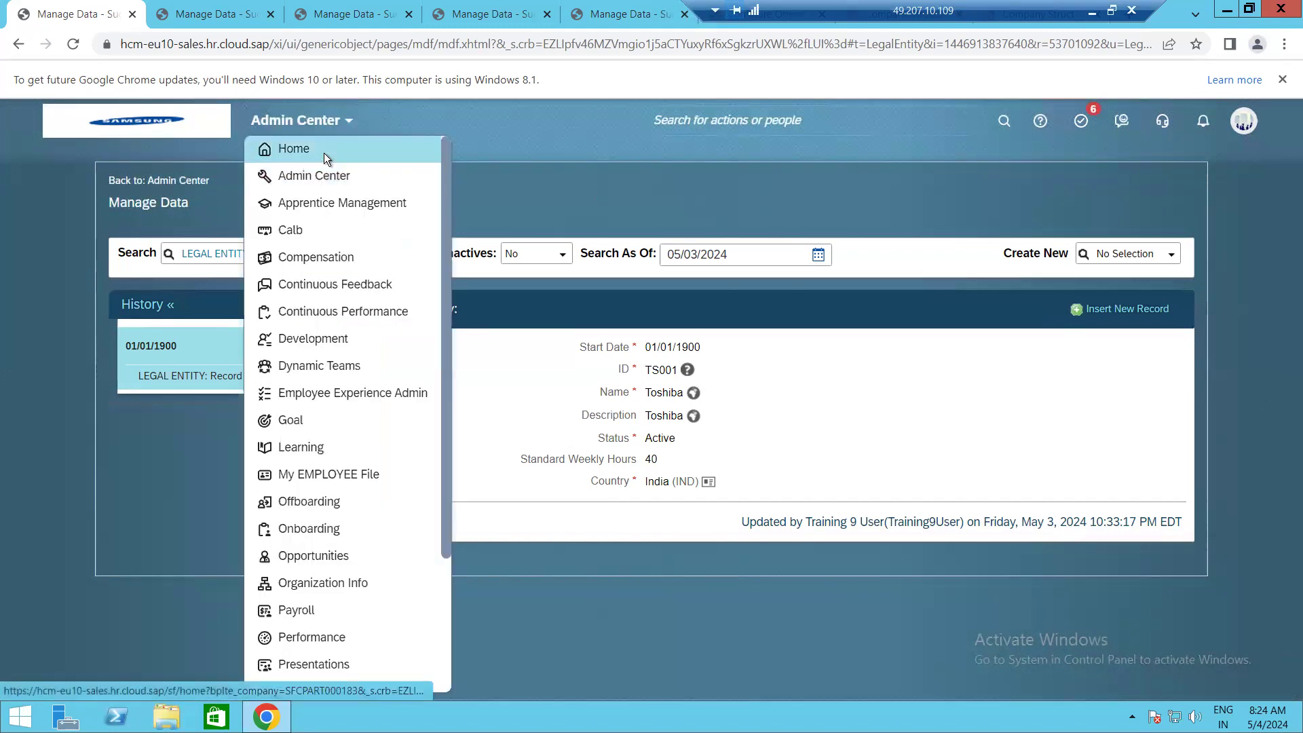
left_click(324, 153)
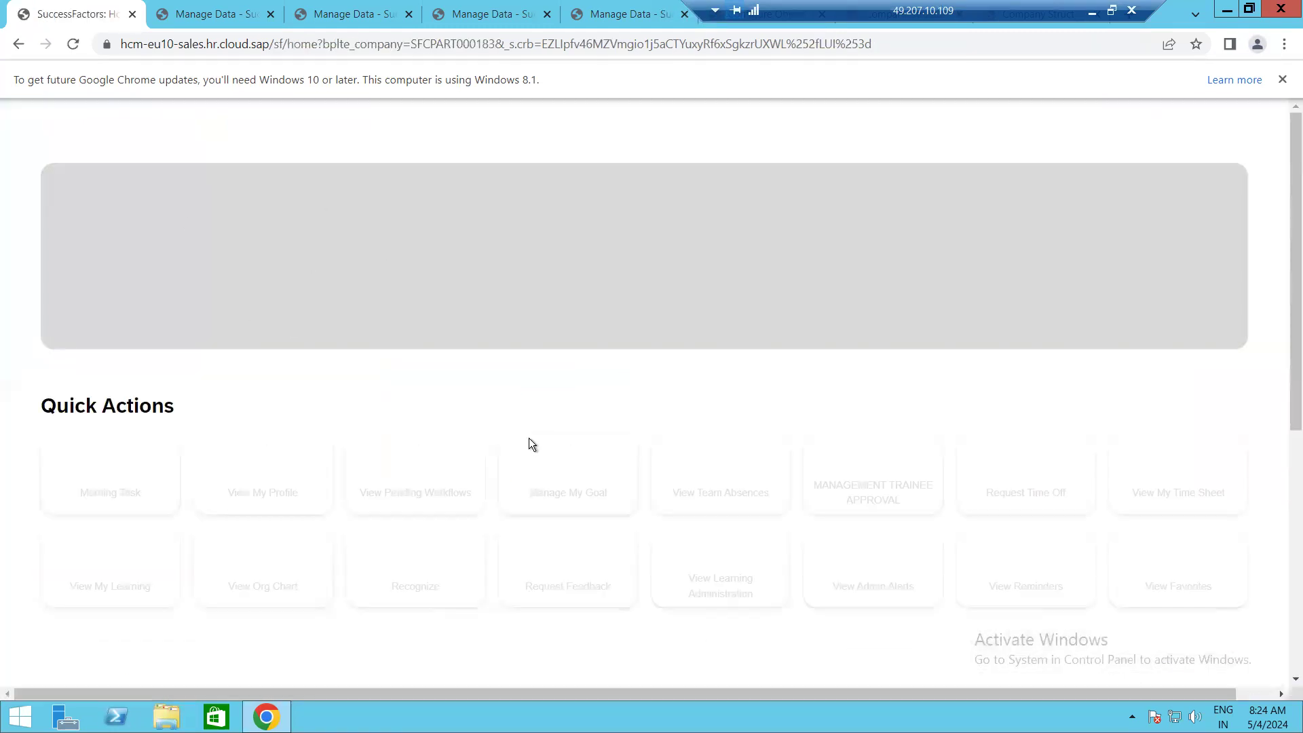